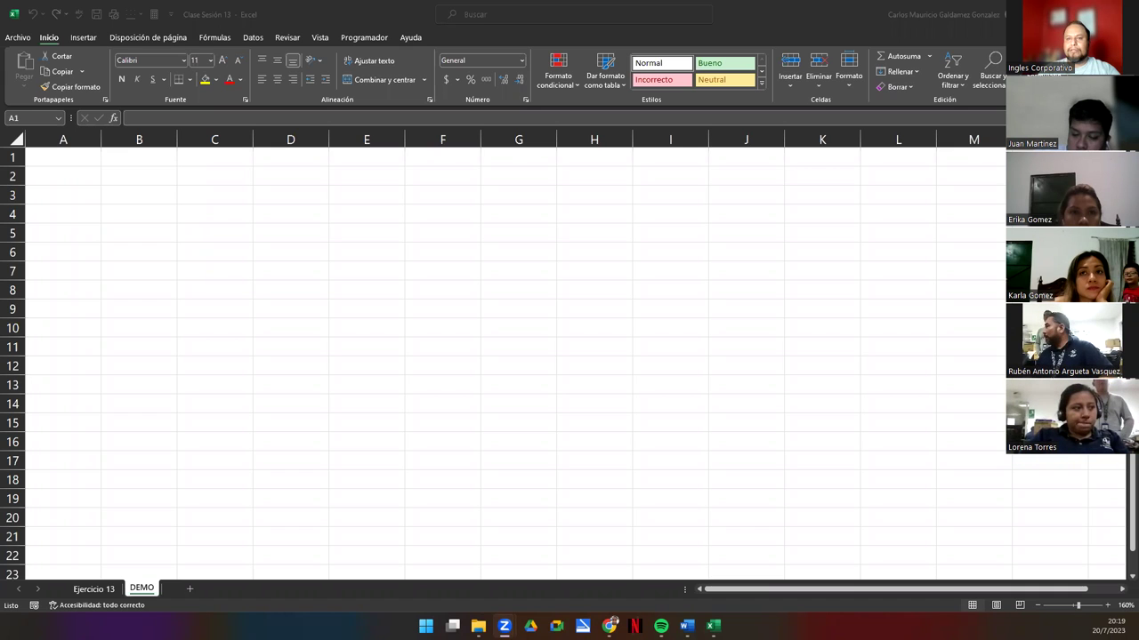
pyautogui.click(69, 166)
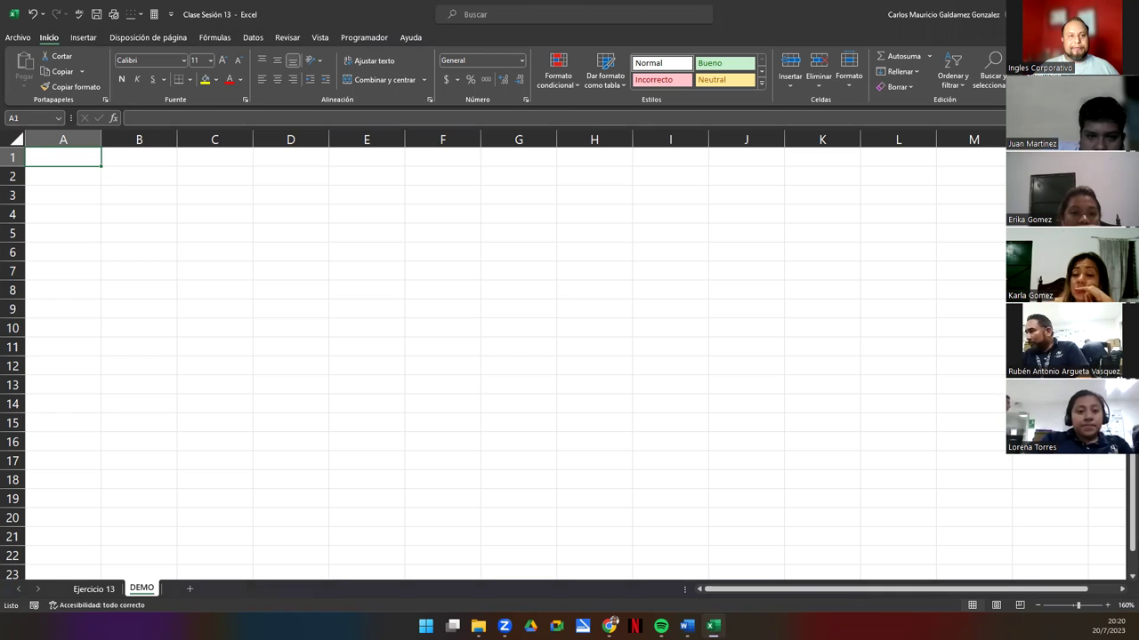
pyautogui.click(610, 624)
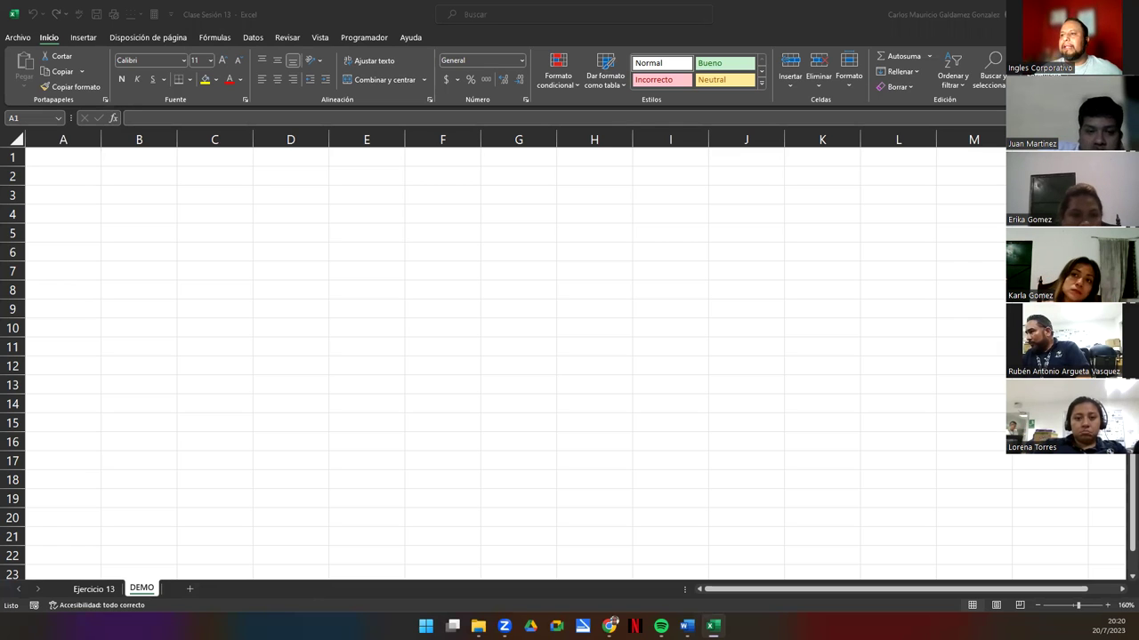
# Step: Enter Lunes in cell A1 and autofill the weekday series down to A21
pyautogui.click(48, 158)
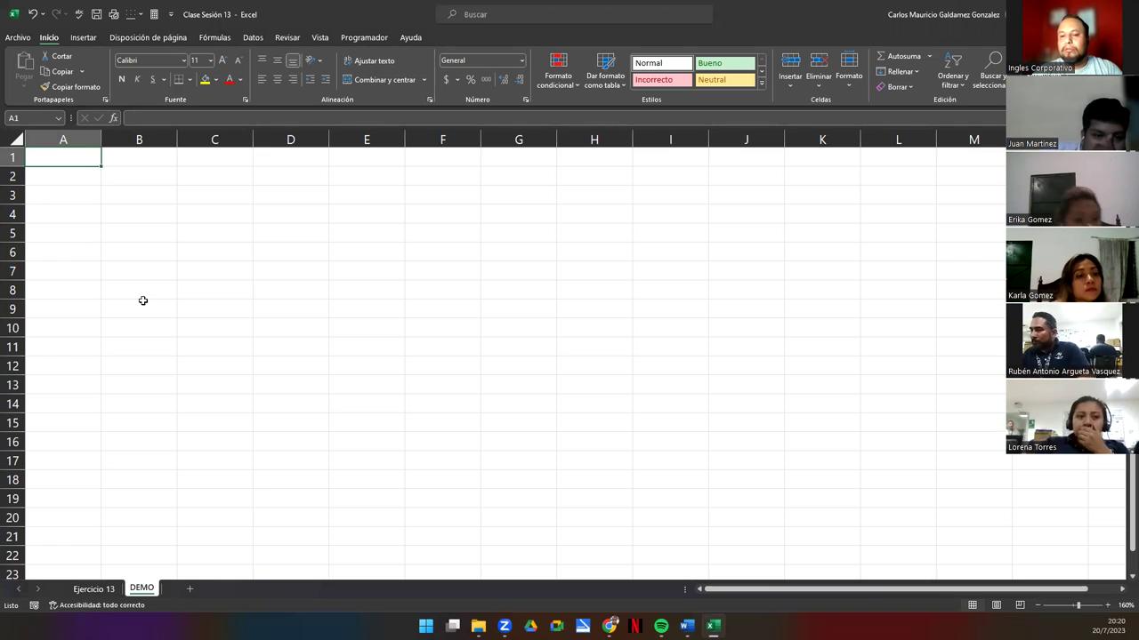
pyautogui.write('Lunes')
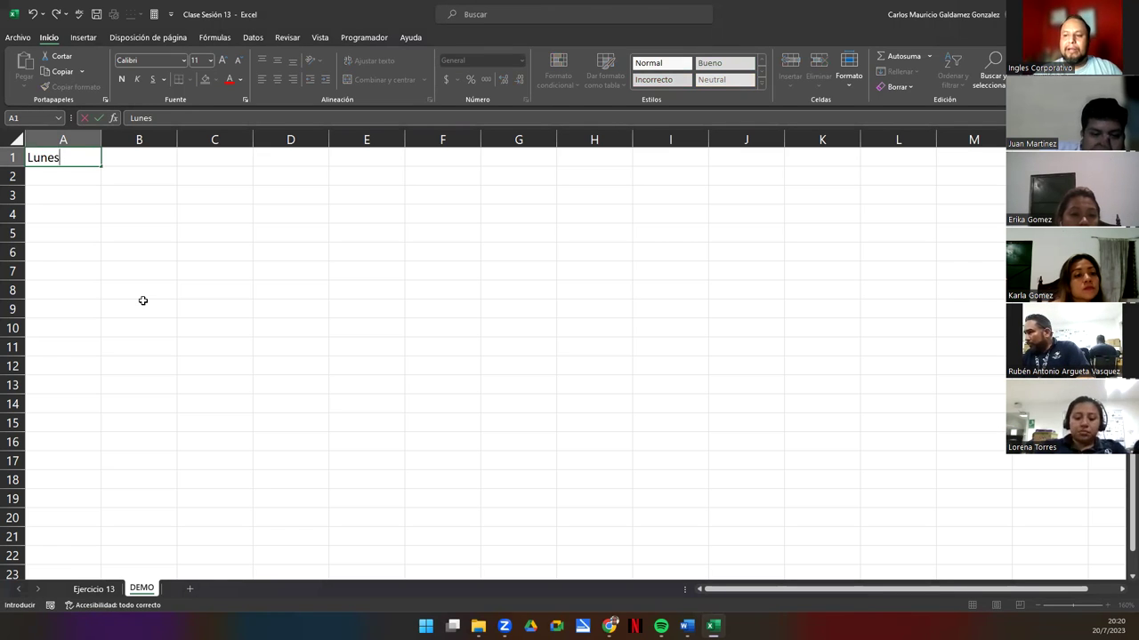
pyautogui.press('Return')
pyautogui.press('Up')
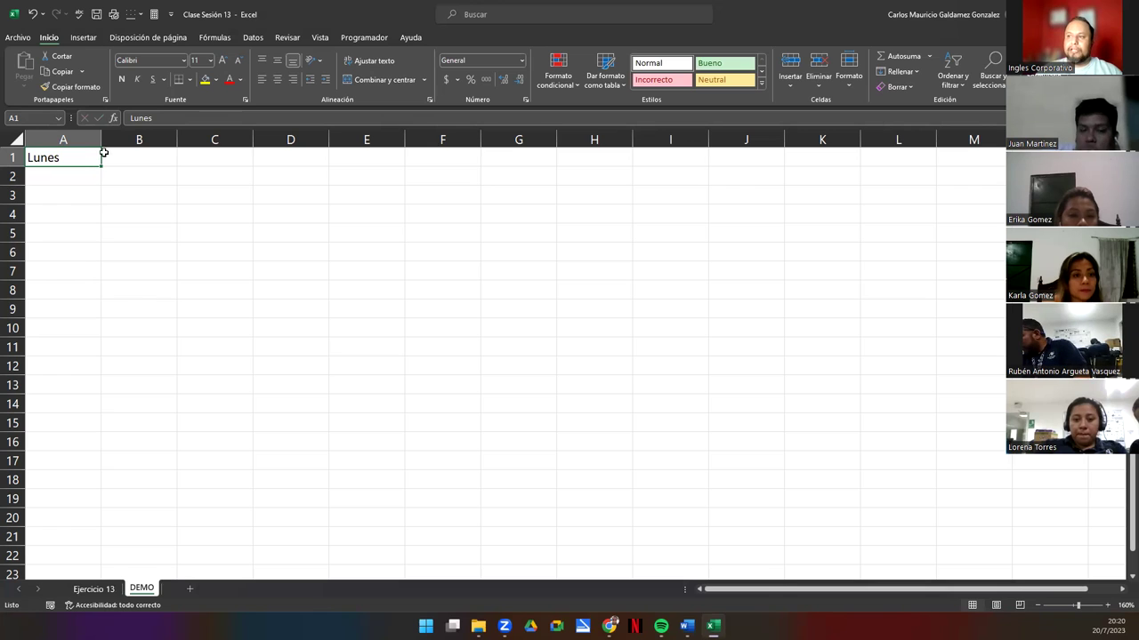
pyautogui.moveTo(101, 164); pyautogui.dragTo(100, 169)
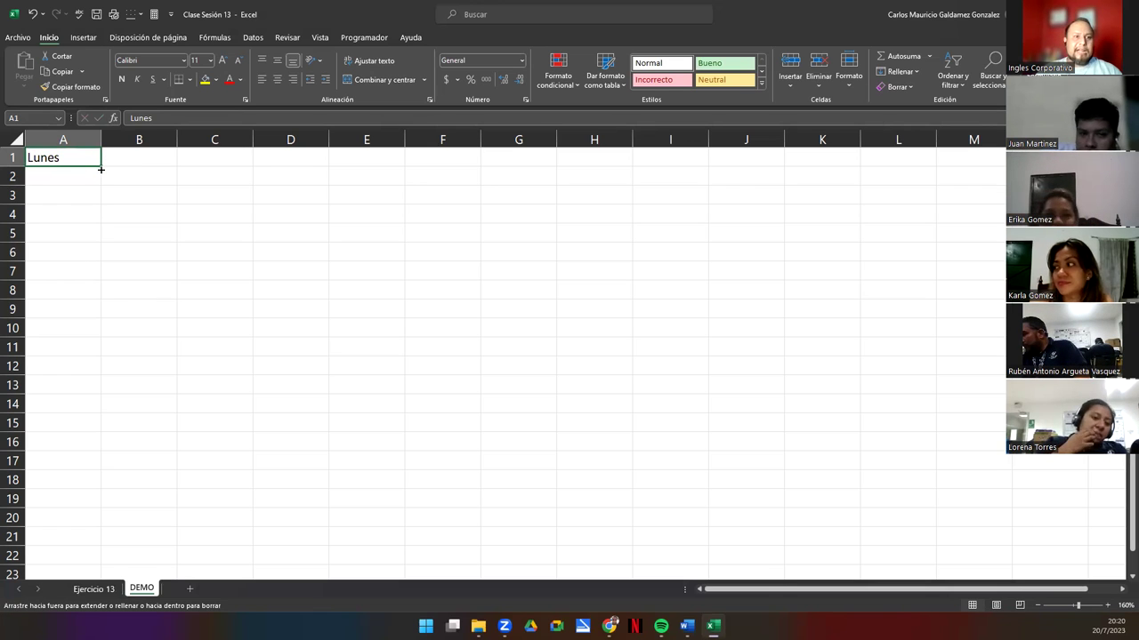
pyautogui.moveTo(100, 169); pyautogui.dragTo(96, 189)
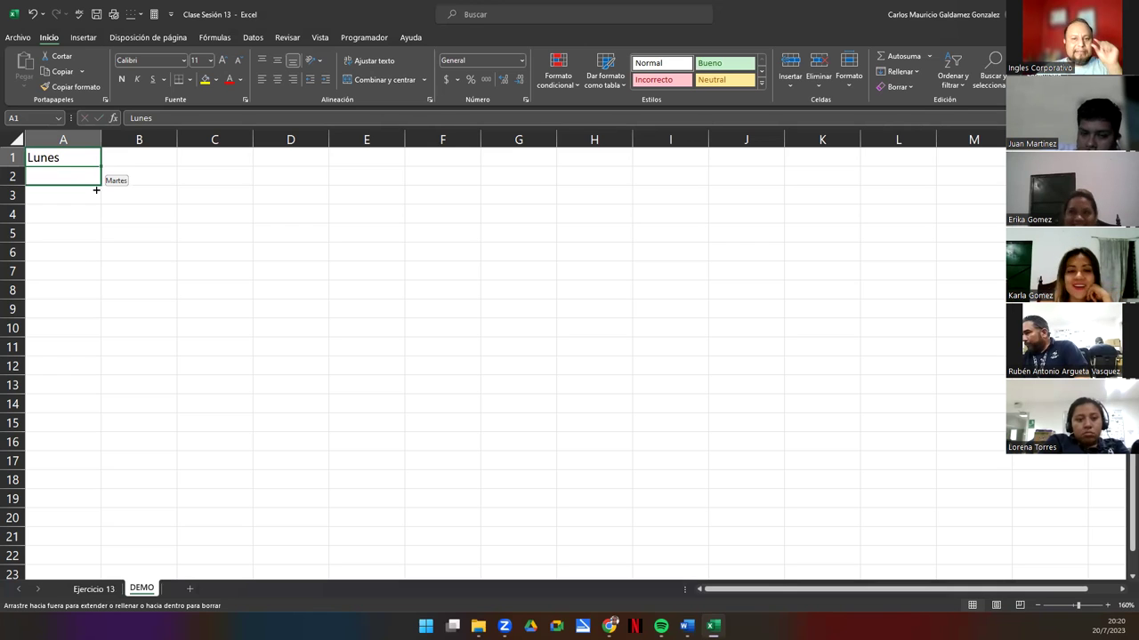
pyautogui.moveTo(96, 190); pyautogui.dragTo(96, 189)
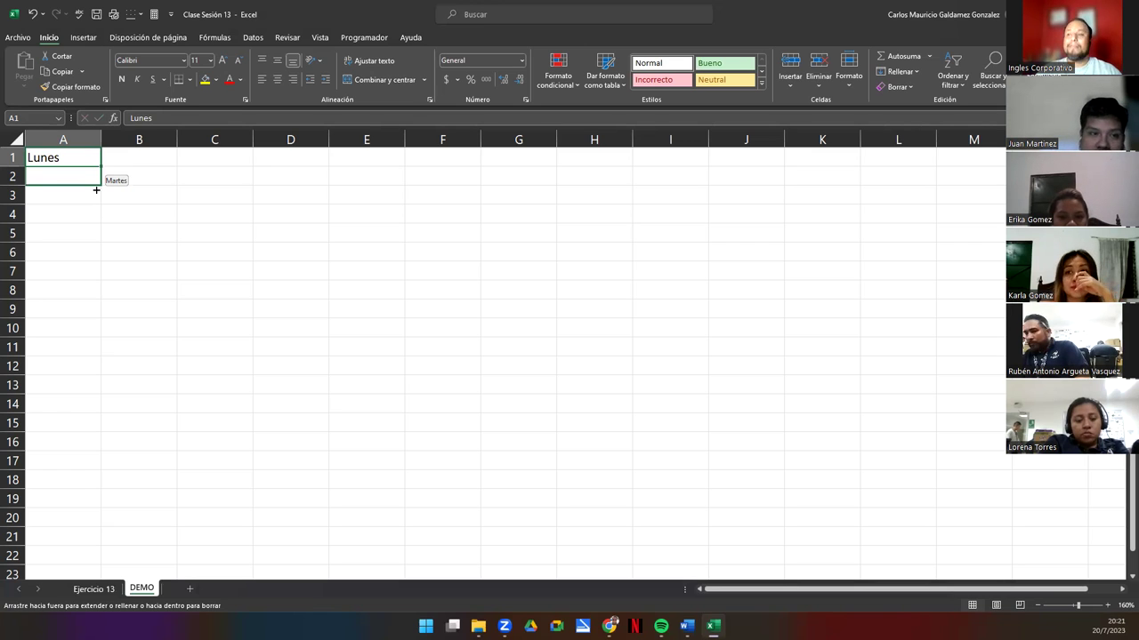
pyautogui.moveTo(96, 190); pyautogui.dragTo(78, 542)
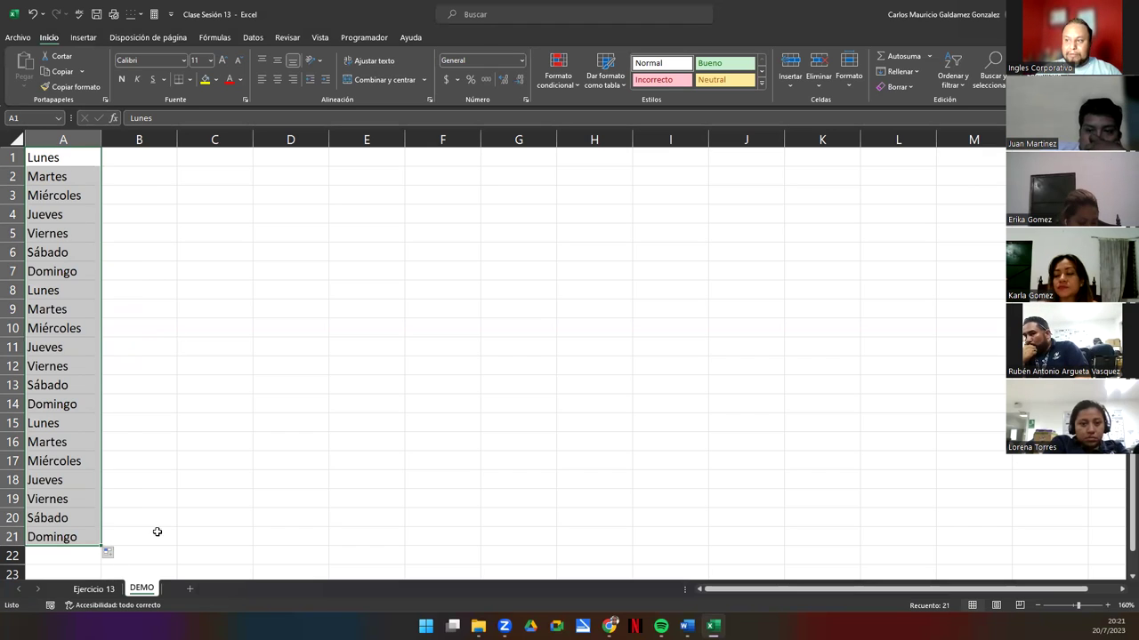
# Step: Switch the autofill of A1:A21 to Copiar celdas and back to Serie de relleno
pyautogui.click(118, 555)
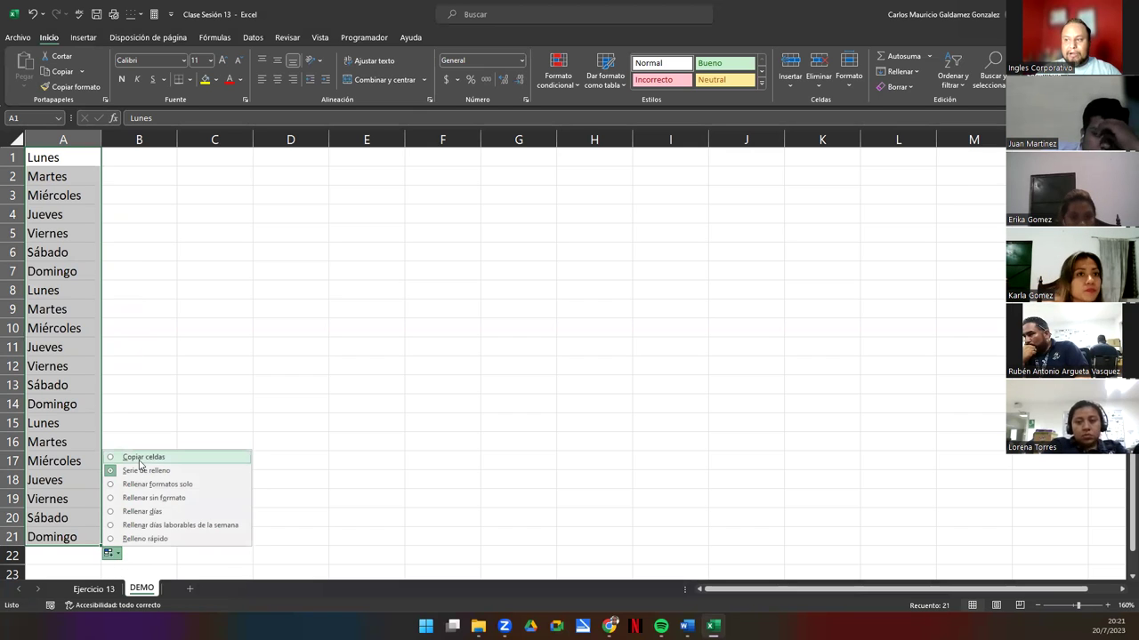
pyautogui.click(140, 459)
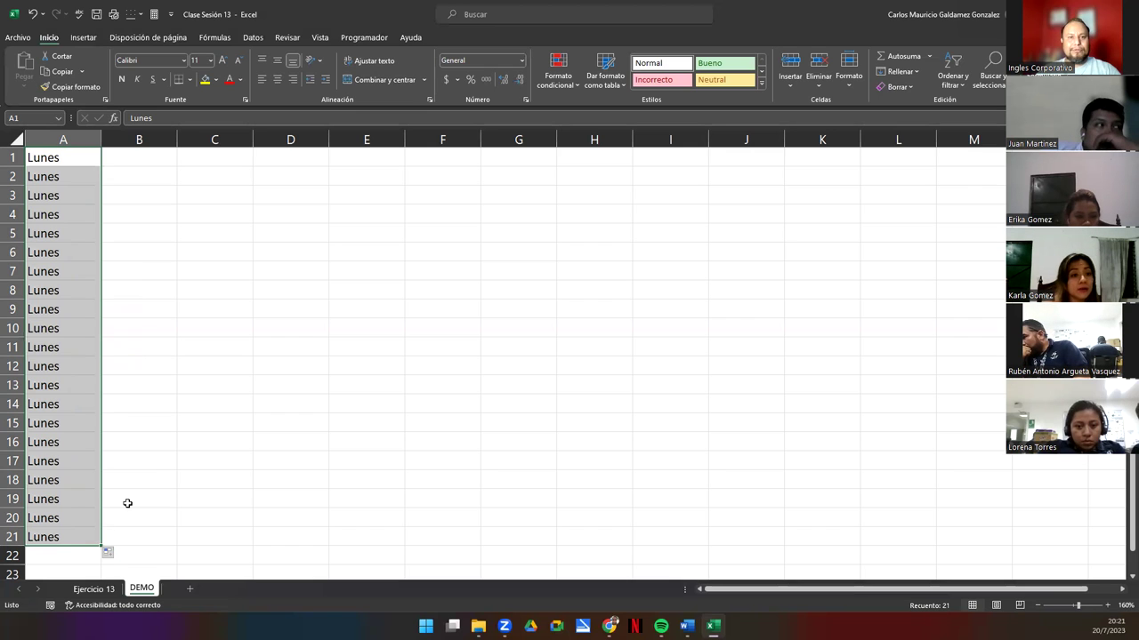
pyautogui.click(113, 553)
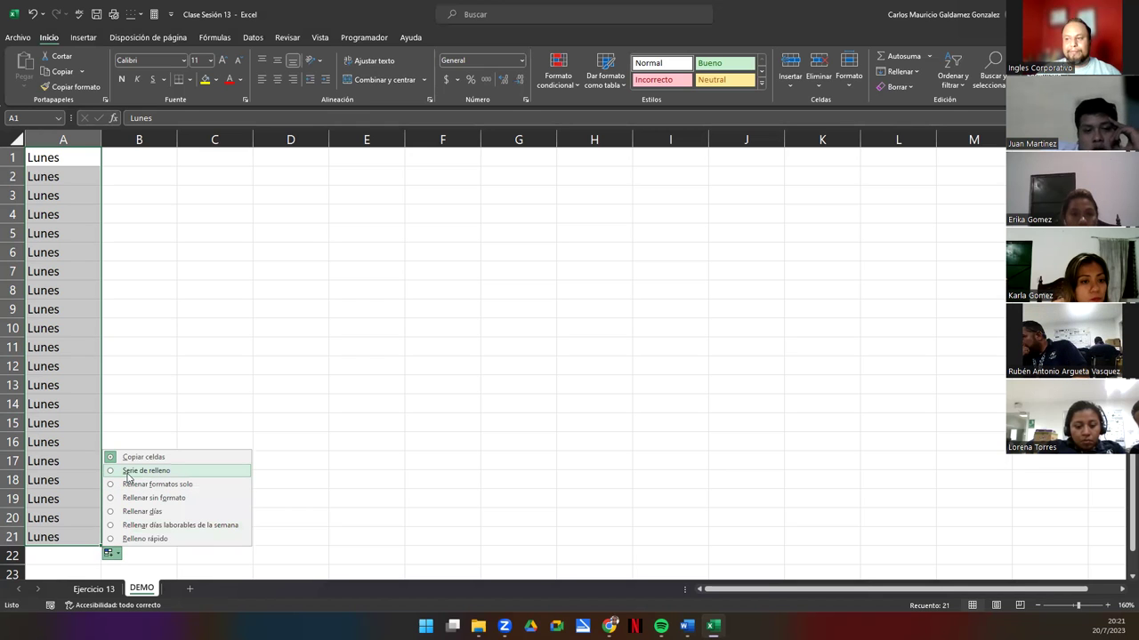
pyautogui.click(128, 473)
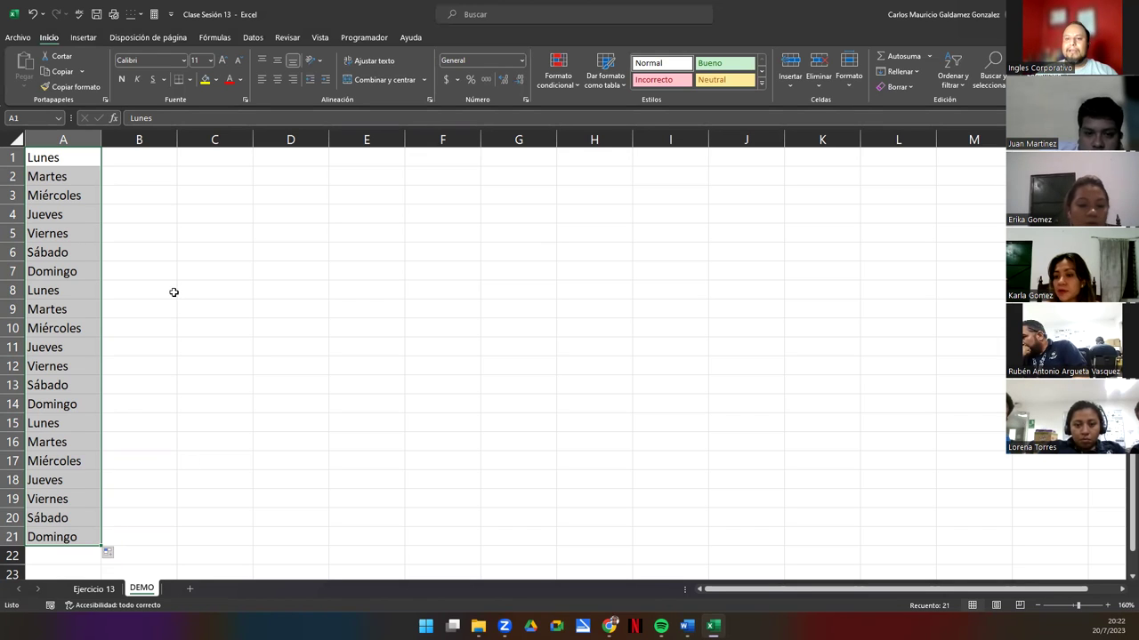
# Step: Enter Enero in cell C1 and autofill the month series down to C18
pyautogui.click(223, 158)
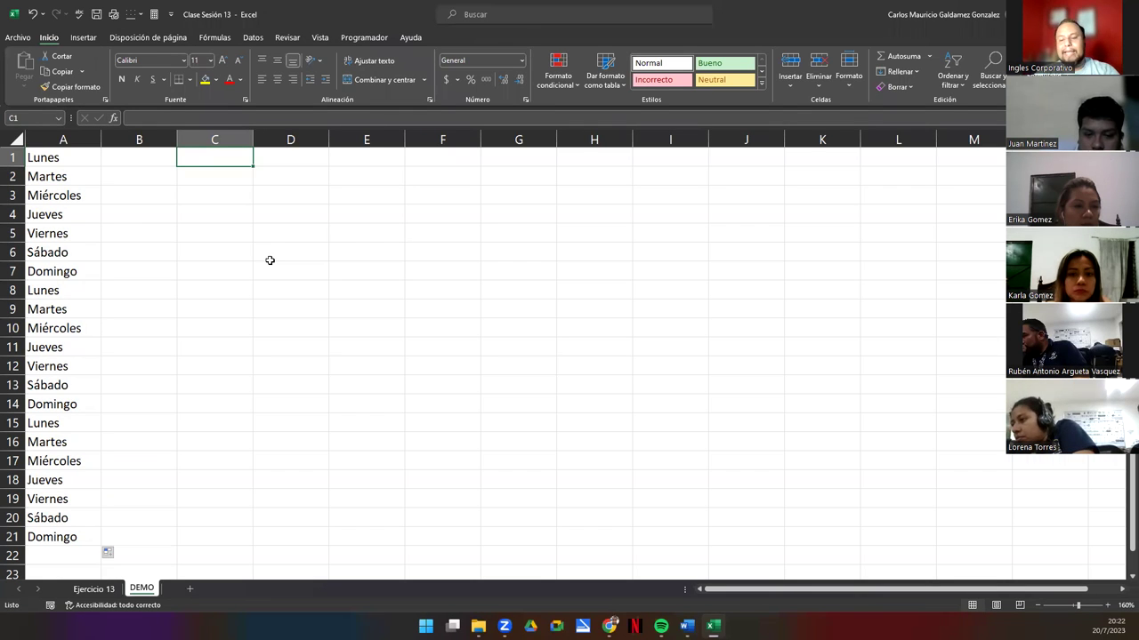
pyautogui.write('Enero')
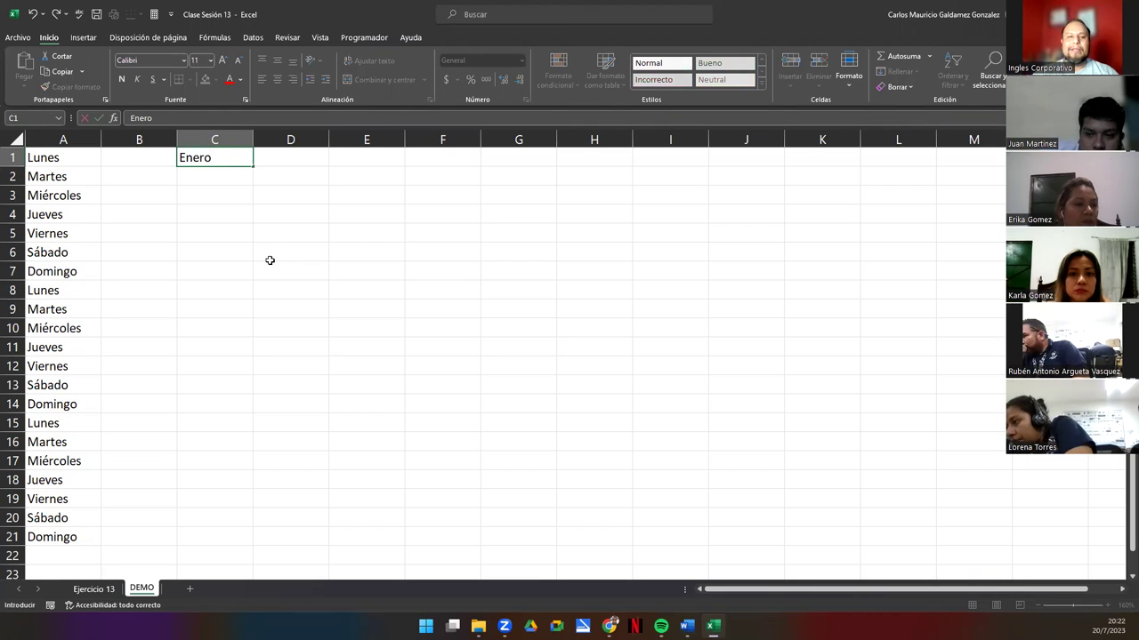
pyautogui.press('Return')
pyautogui.press('Up')
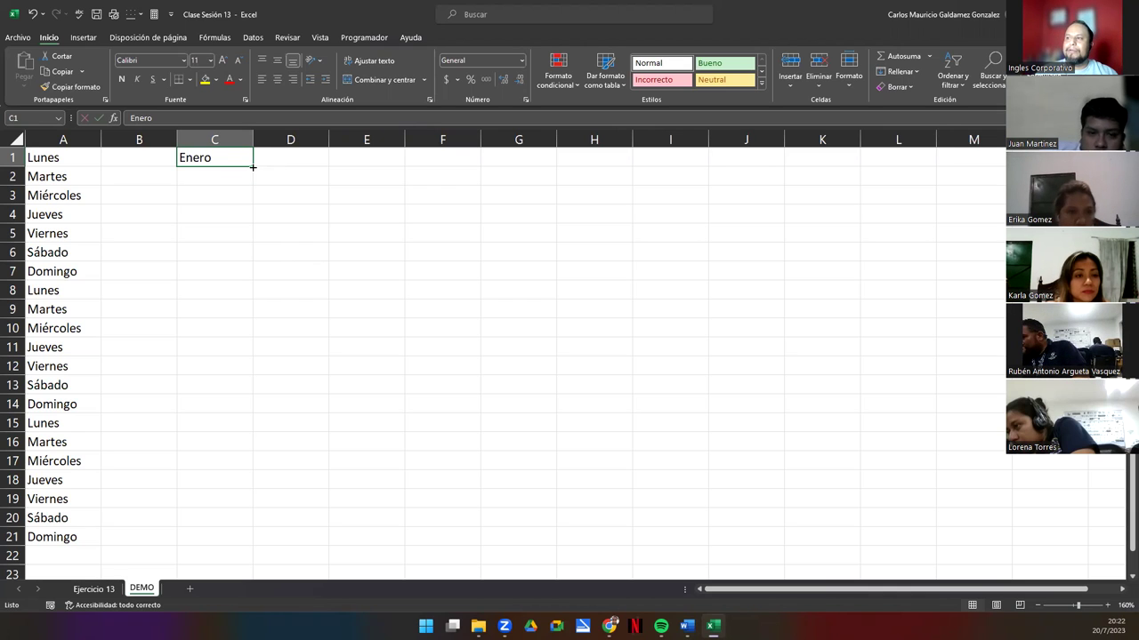
pyautogui.moveTo(253, 167); pyautogui.dragTo(222, 494)
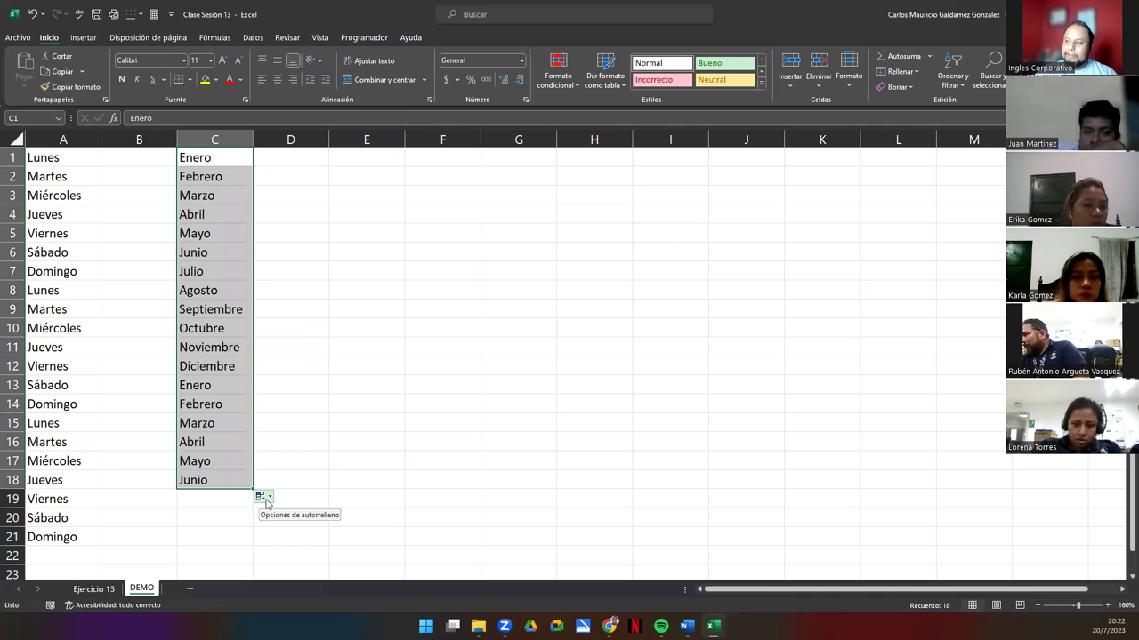
# Step: Switch the autofill of C1:C18 to Copiar celdas and back to Serie de relleno
pyautogui.click(261, 497)
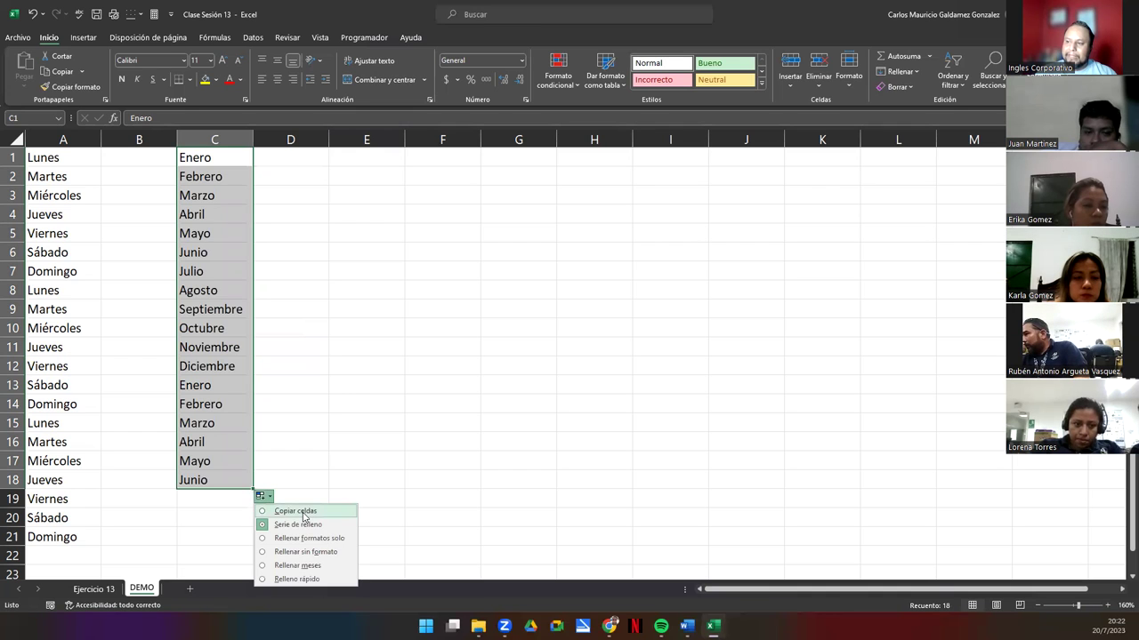
pyautogui.click(298, 512)
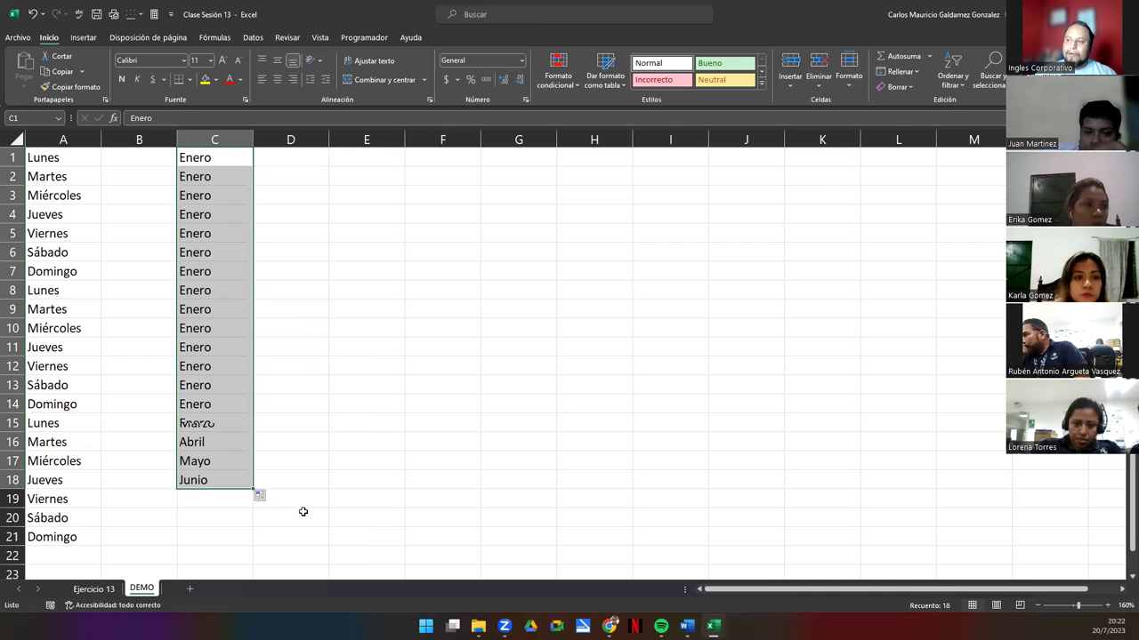
pyautogui.click(262, 496)
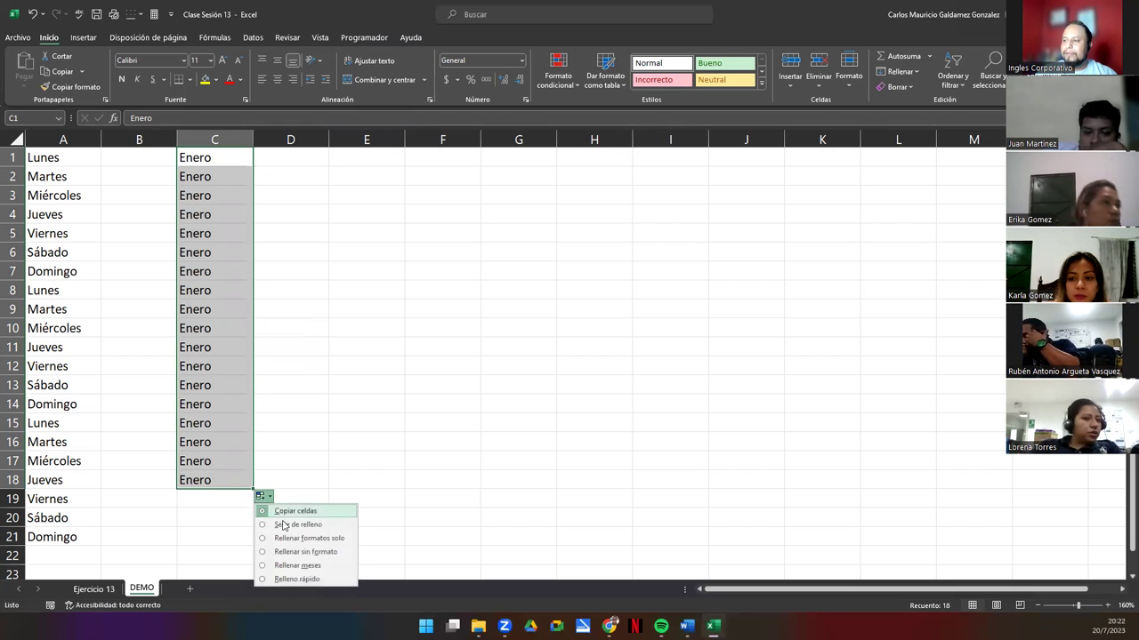
pyautogui.click(284, 525)
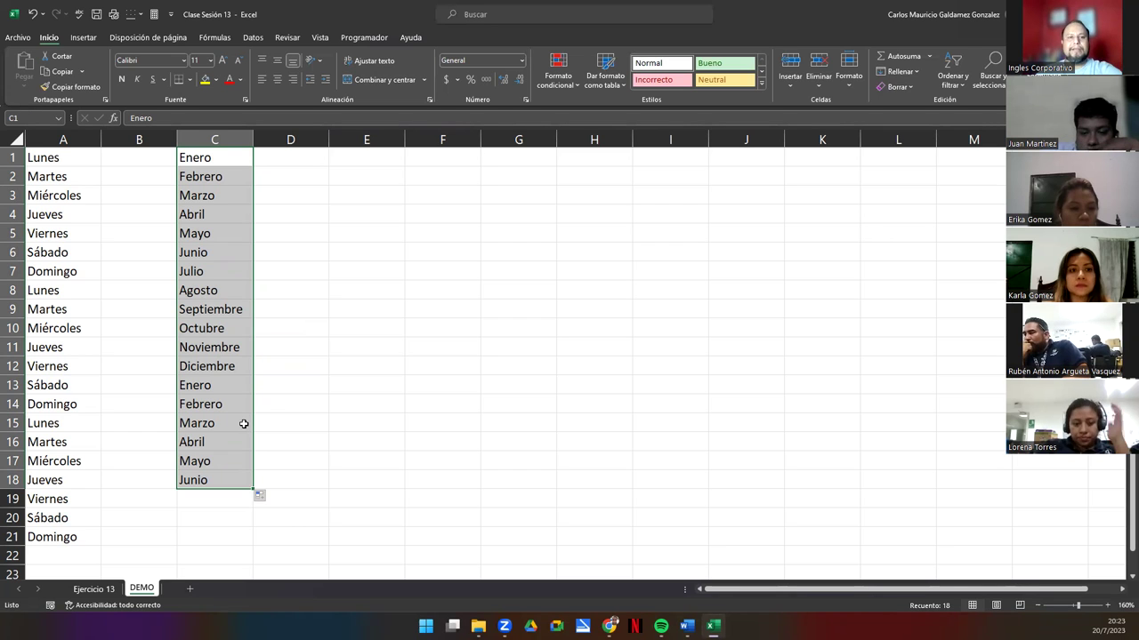
# Step: Enter 1 in cell E1 and autofill it down to E18
pyautogui.click(357, 161)
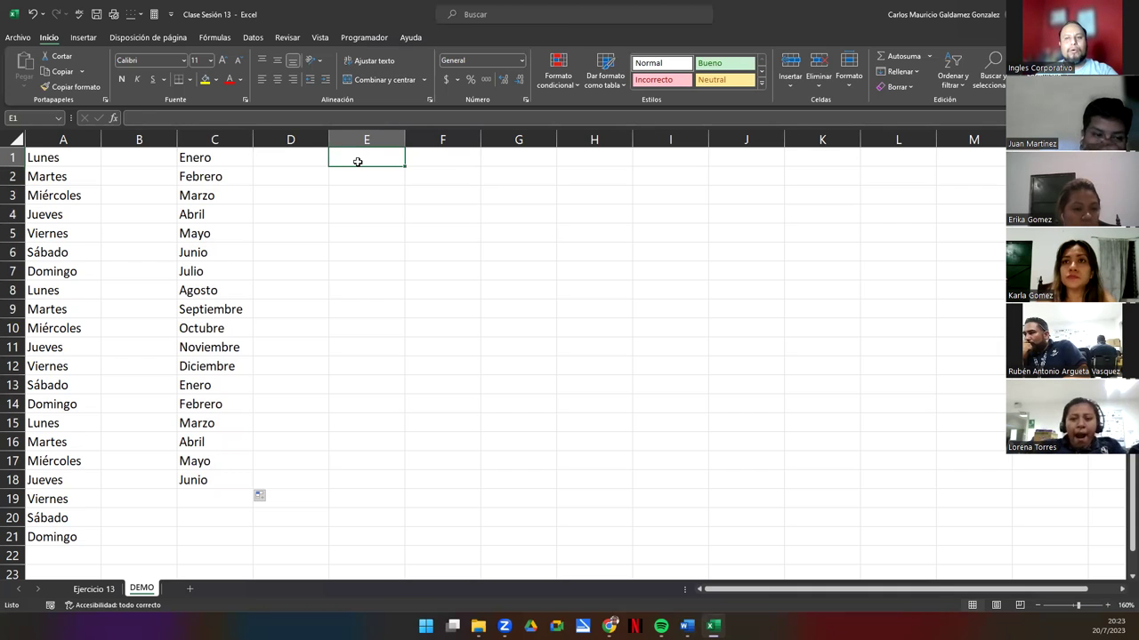
pyautogui.write('1')
pyautogui.press('Return')
pyautogui.click(359, 160)
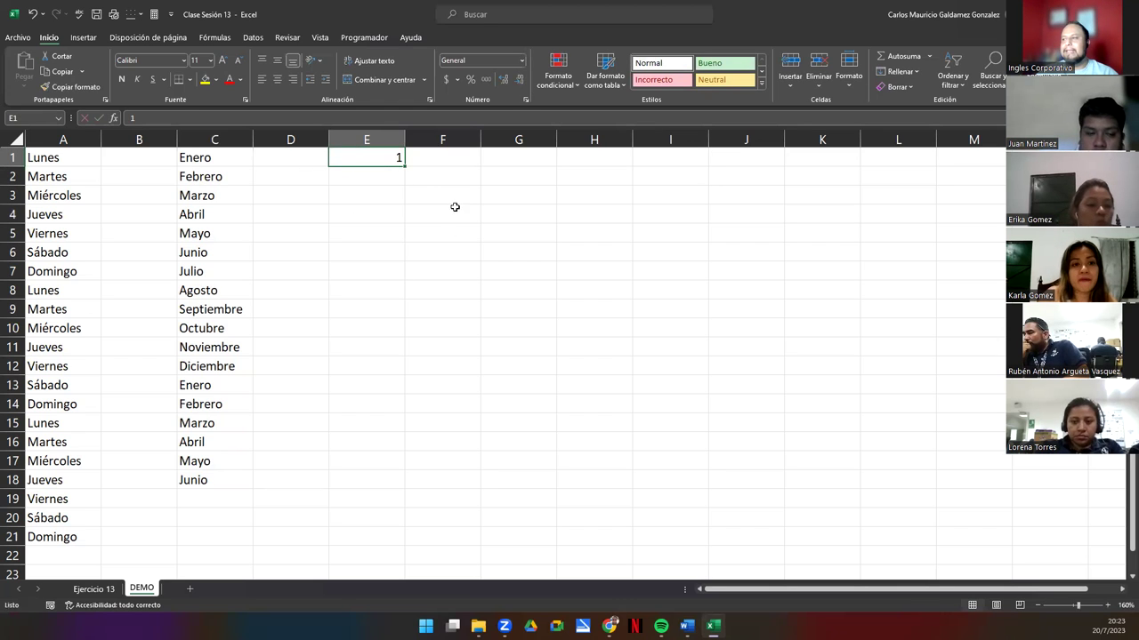
pyautogui.moveTo(405, 166); pyautogui.dragTo(360, 483)
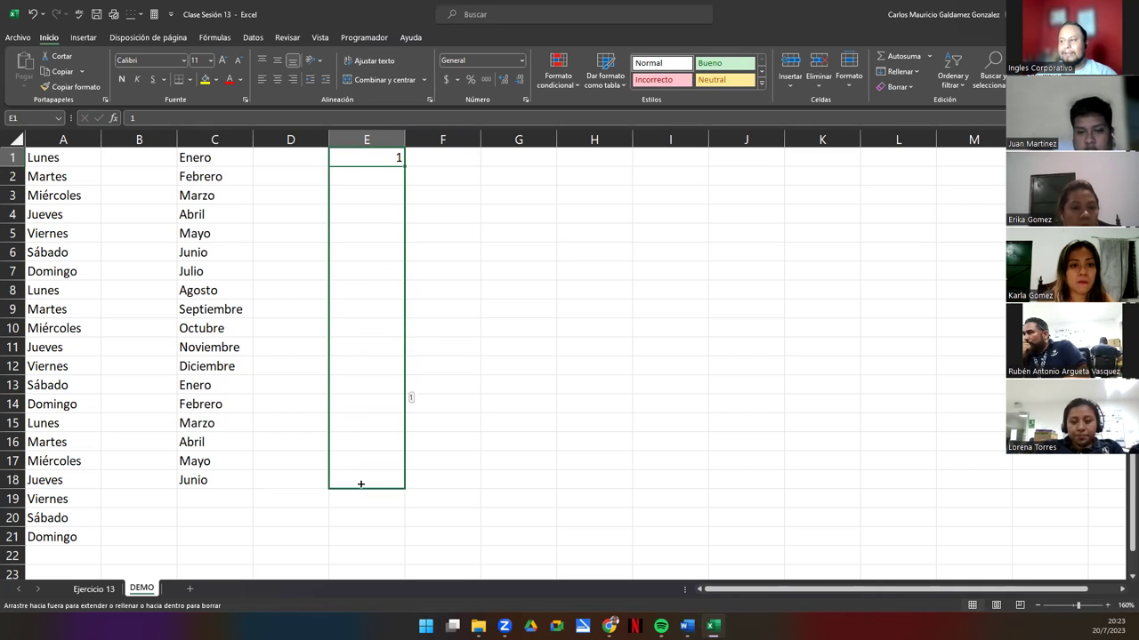
pyautogui.moveTo(360, 483); pyautogui.dragTo(367, 482)
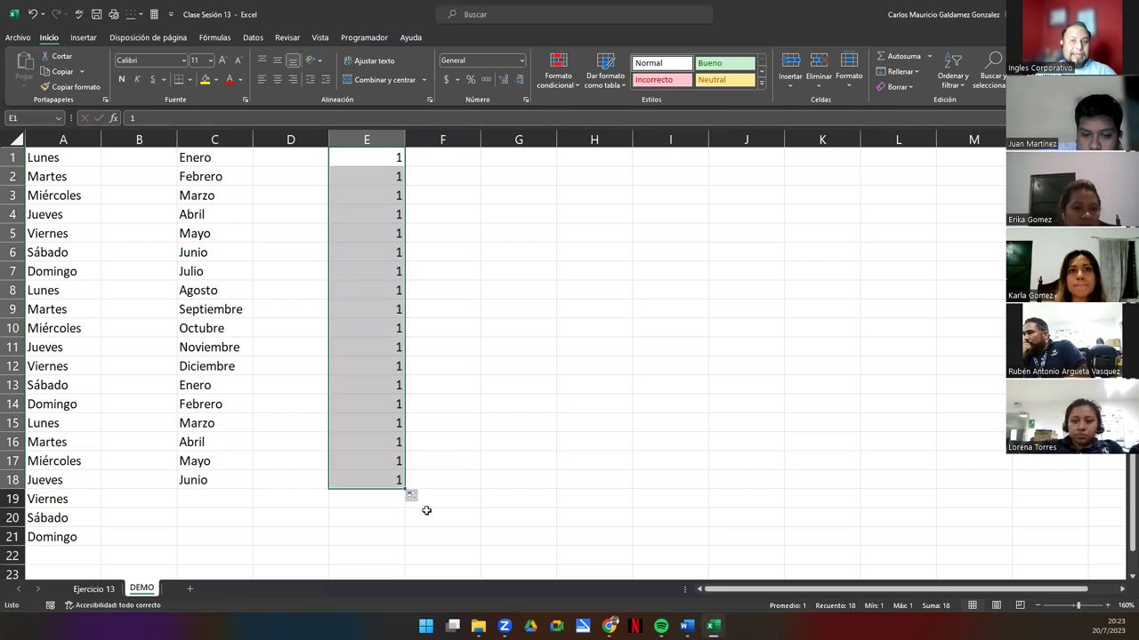
# Step: Change the column E autofill to Serie de relleno and extend the number series down to E20
pyautogui.click(414, 495)
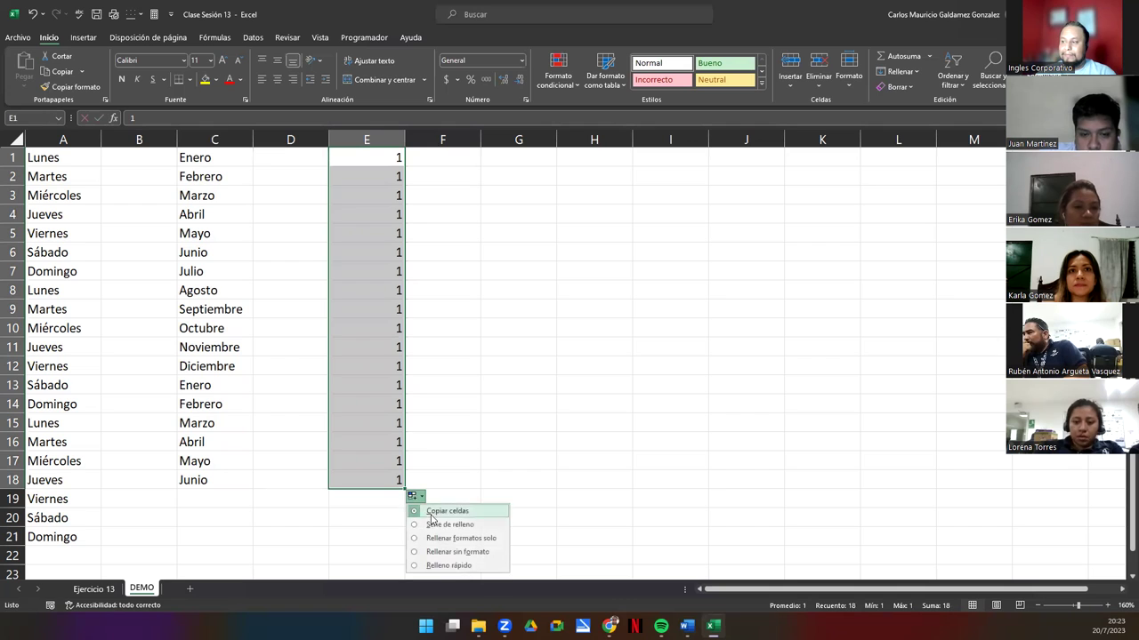
pyautogui.click(476, 526)
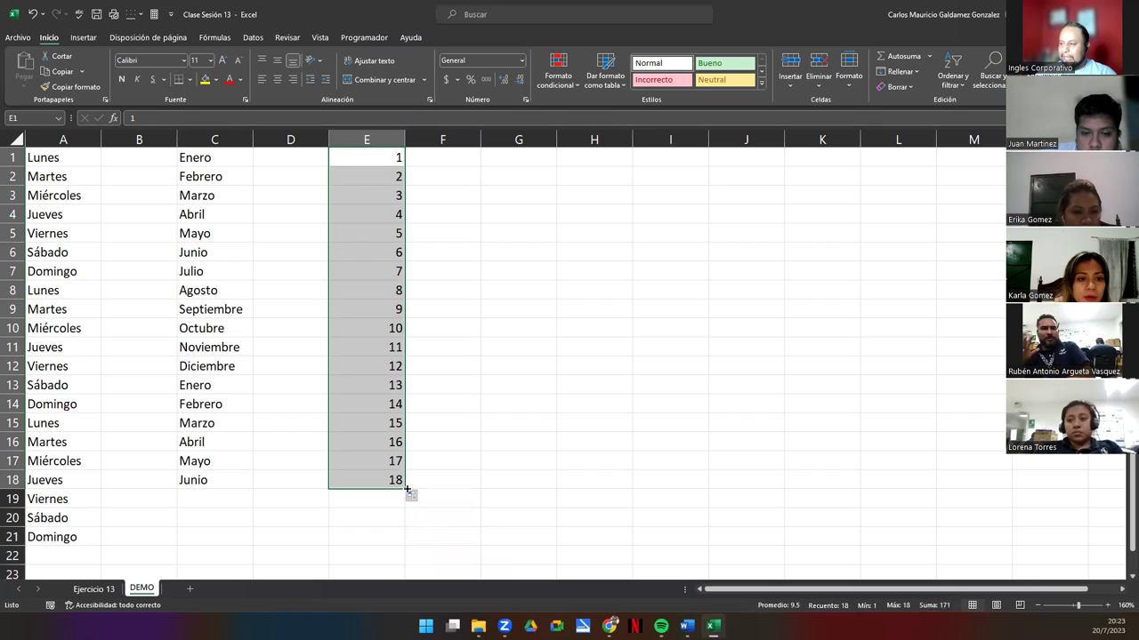
pyautogui.moveTo(406, 489); pyautogui.dragTo(411, 531)
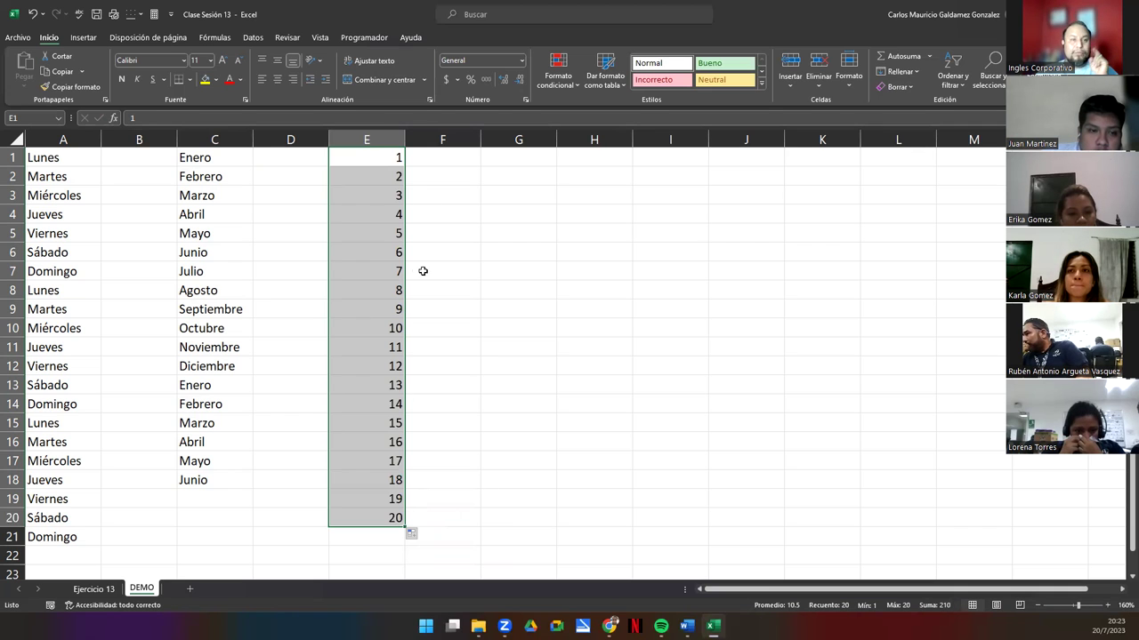
# Step: Enter 1 in cell F1 and 2 in cell F2
pyautogui.click(439, 163)
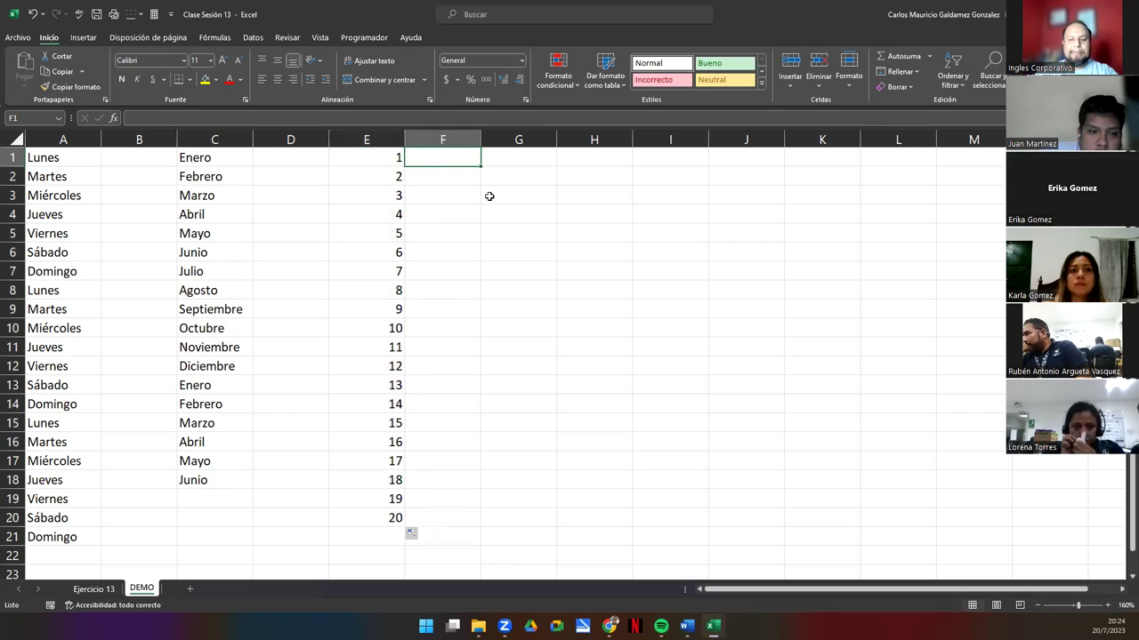
pyautogui.write('1')
pyautogui.press('Return')
pyautogui.write('2')
pyautogui.press('Return')
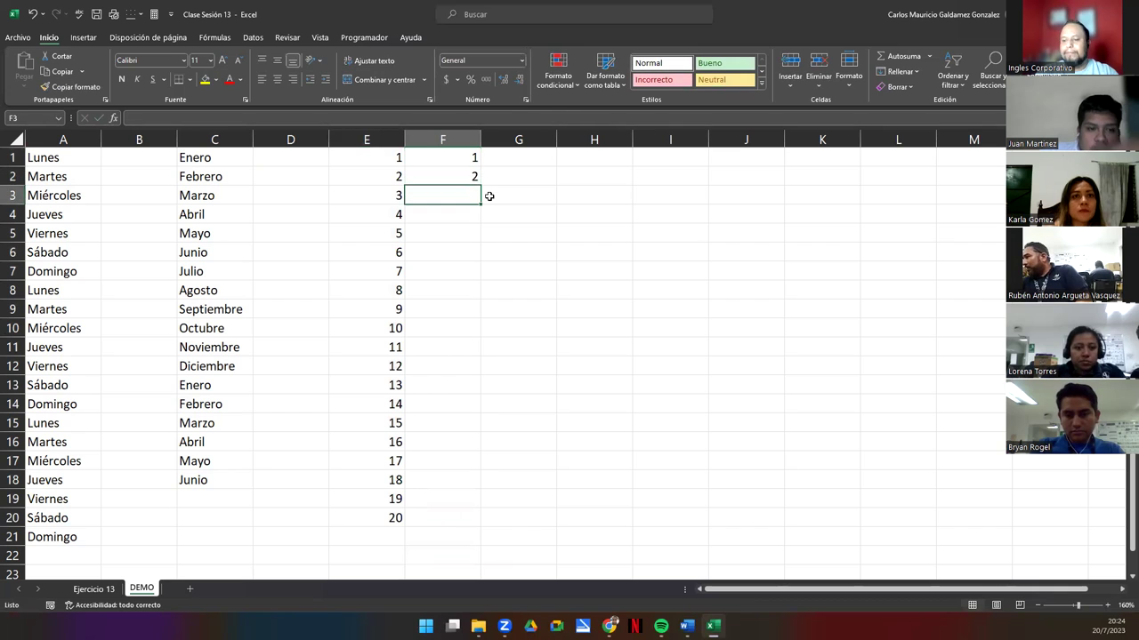
pyautogui.press('Up')
pyautogui.press('Up')
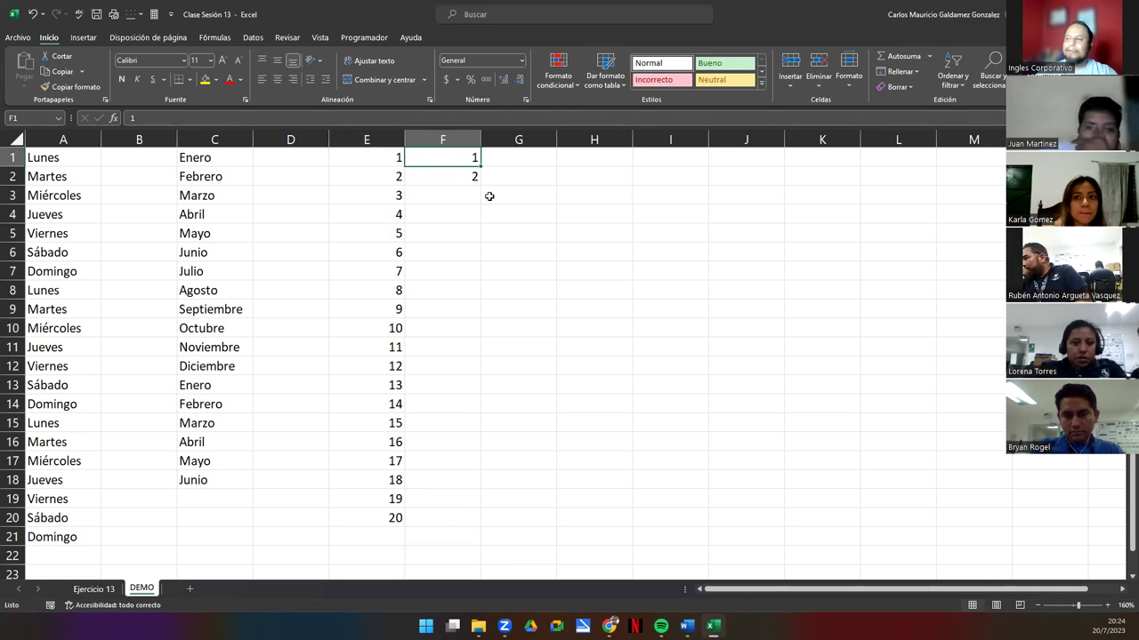
# Step: Autofill the F1:F2 values down to F20 and switch the fill to Copiar celdas
pyautogui.moveTo(439, 156); pyautogui.dragTo(445, 178)
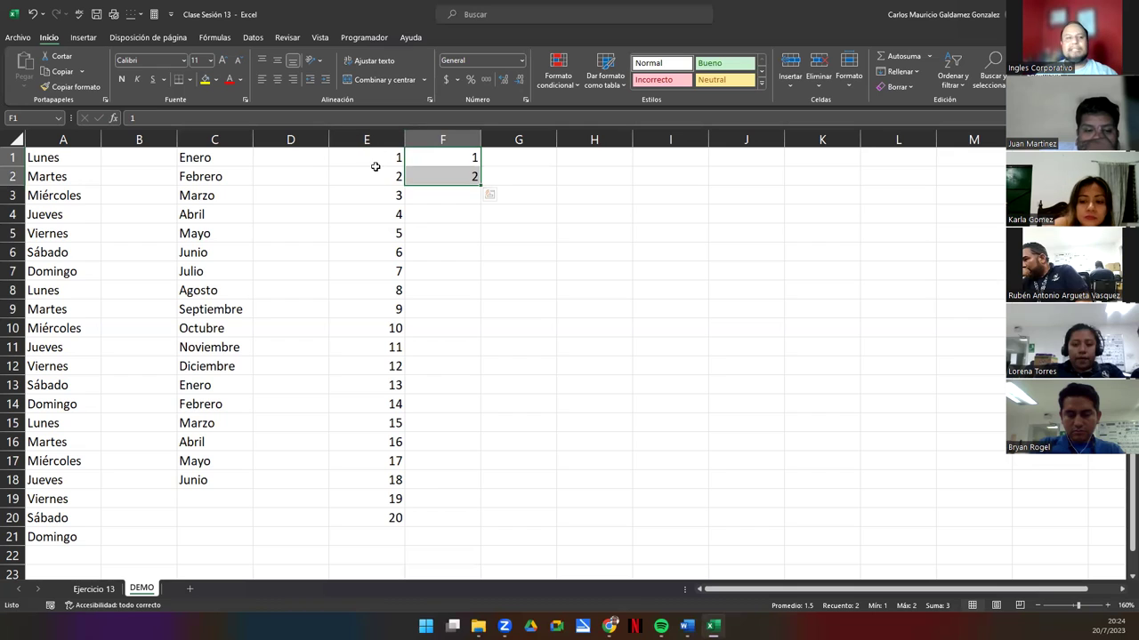
pyautogui.moveTo(481, 185); pyautogui.dragTo(444, 520)
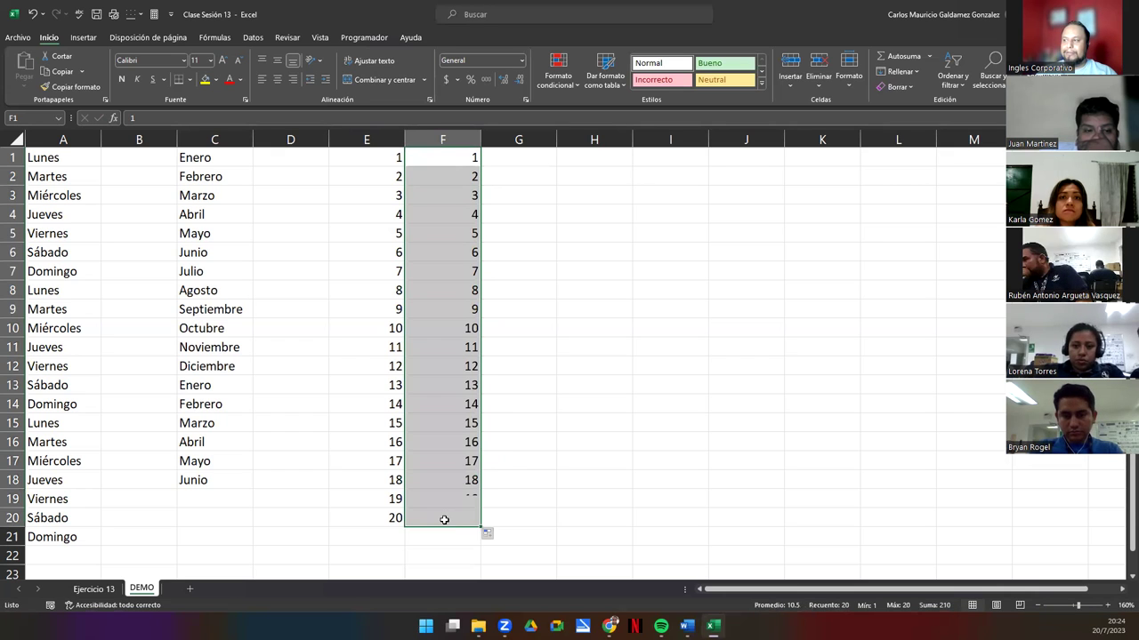
pyautogui.click(489, 535)
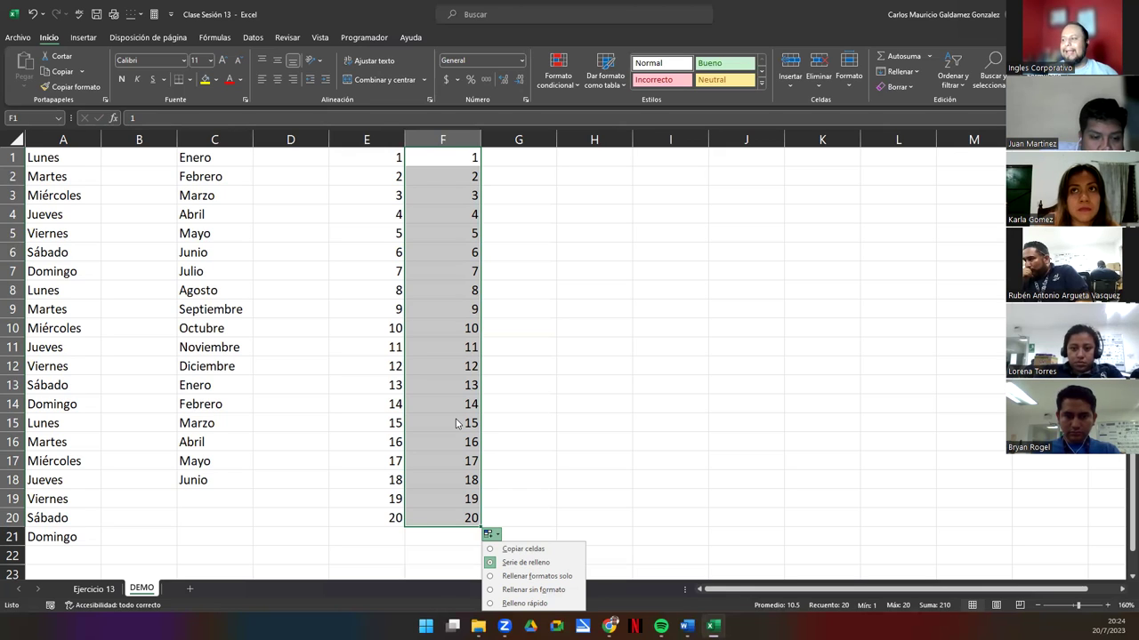
pyautogui.click(546, 550)
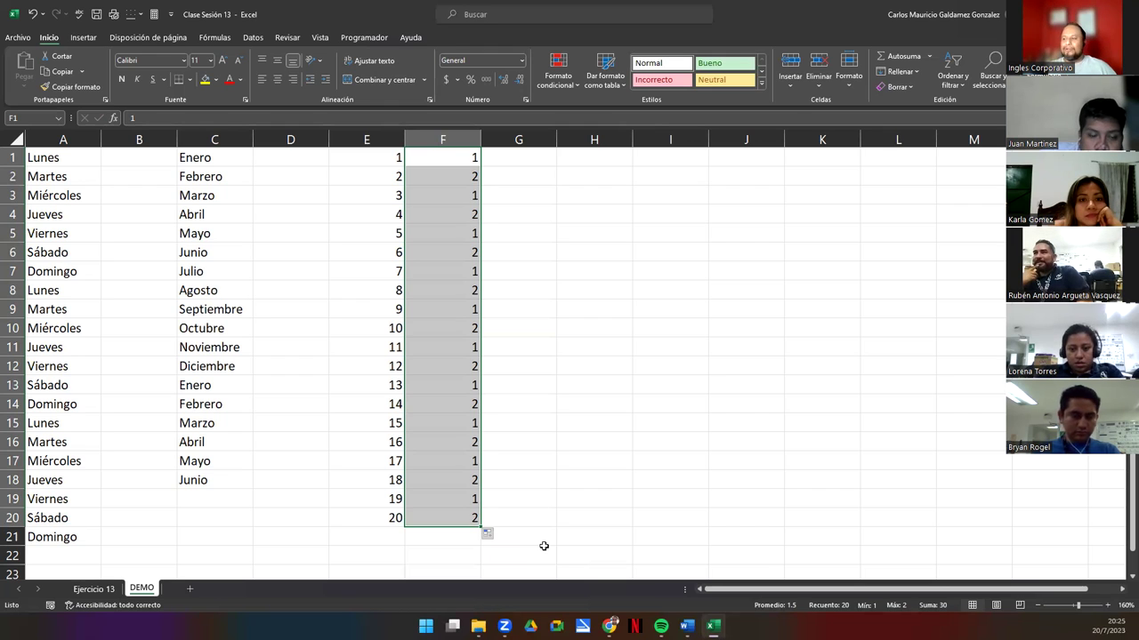
# Step: Change the column F autofill from F1 to F20 to Serie de relleno
pyautogui.click(492, 534)
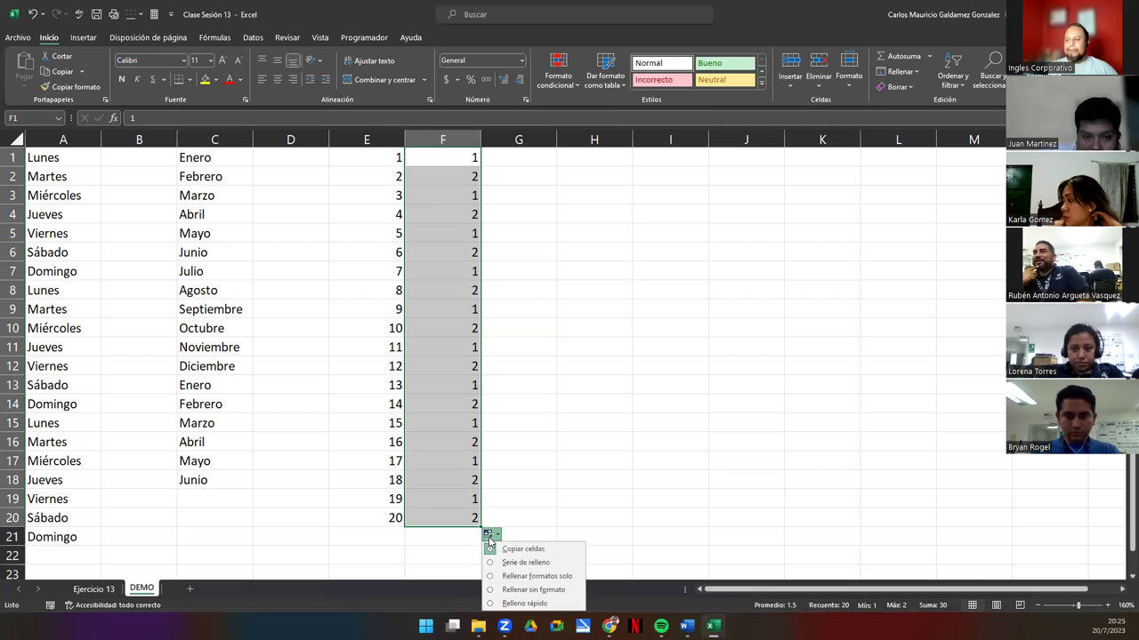
pyautogui.click(556, 564)
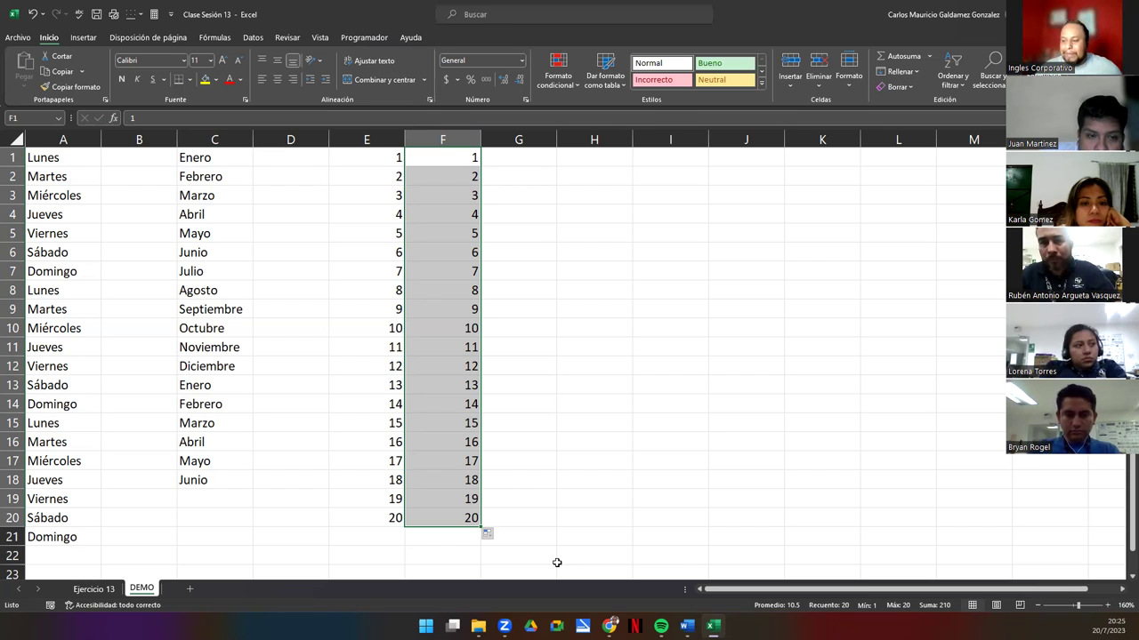
# Step: Enter 2 in cell G1 and 4 in G2, and autofill both values down to G15
pyautogui.click(534, 160)
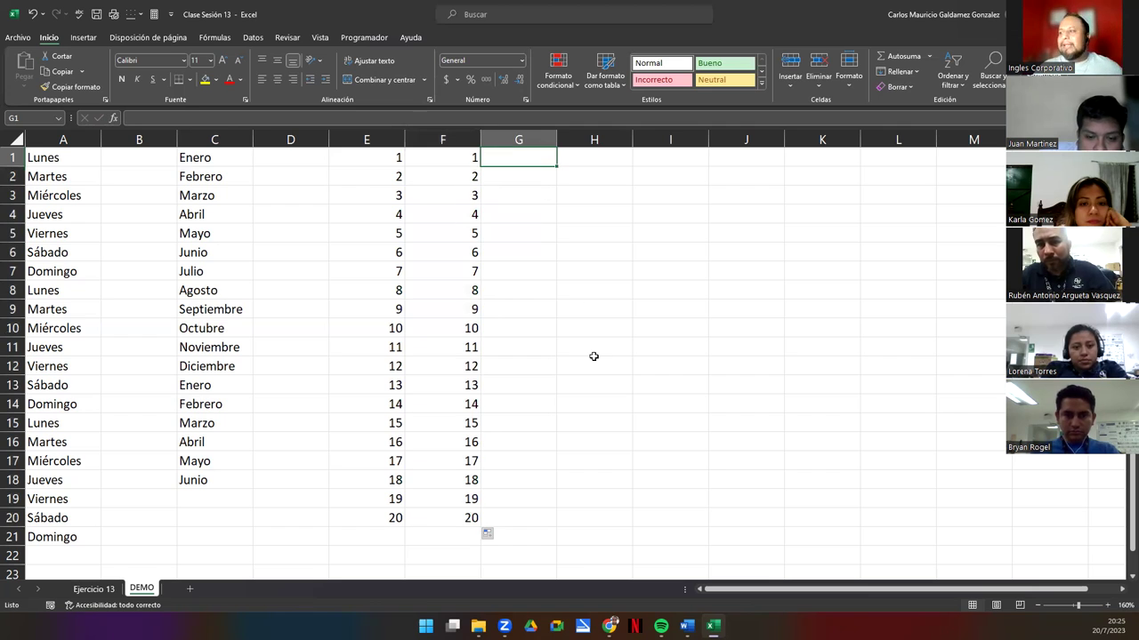
pyautogui.write('2')
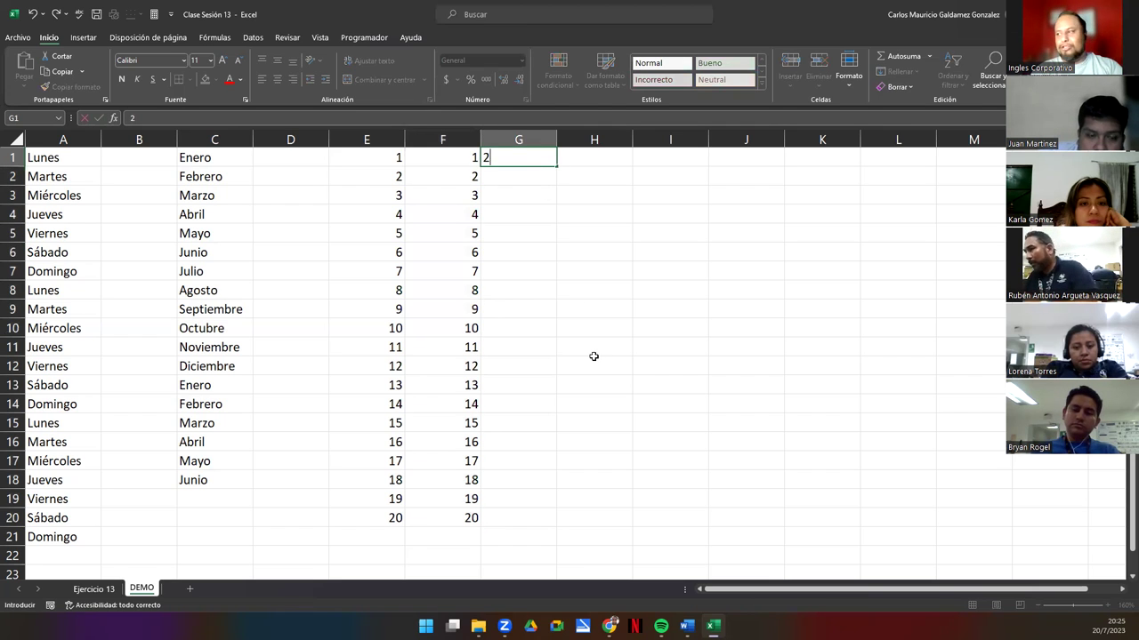
pyautogui.press('Return')
pyautogui.write('4')
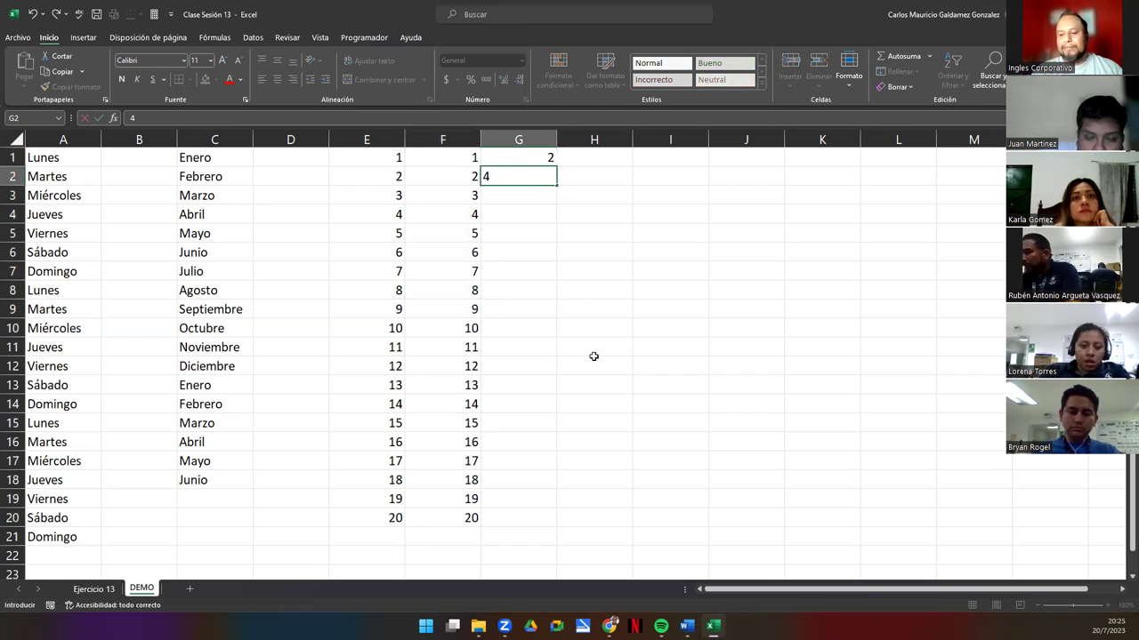
pyautogui.press('Return')
pyautogui.press('Up')
pyautogui.press('Up')
pyautogui.hotkey('shift', 'Down')
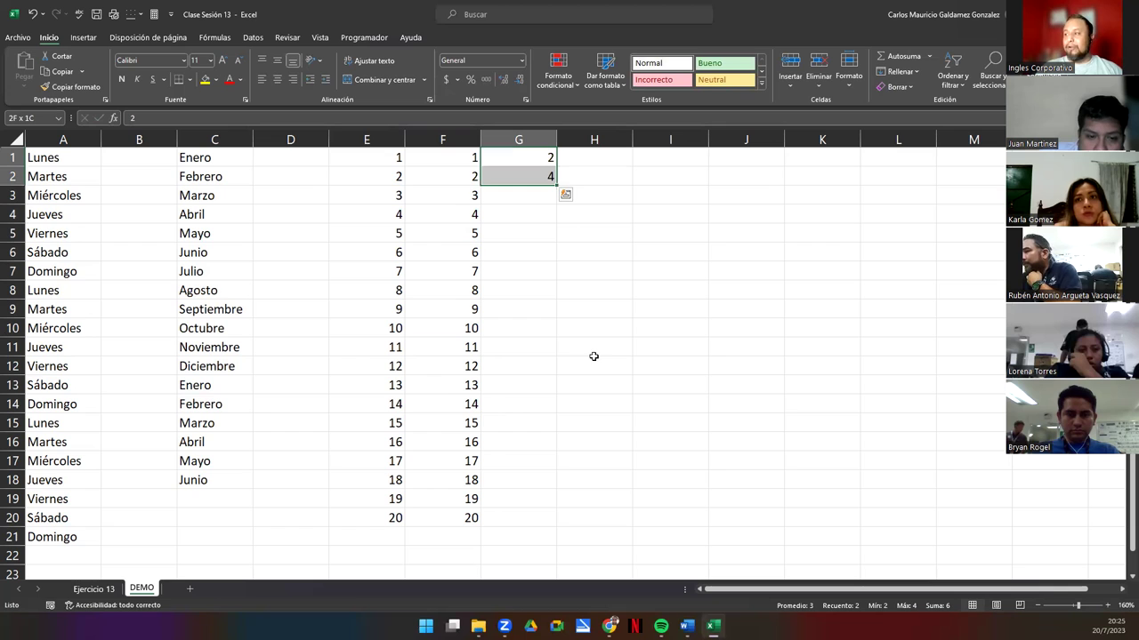
pyautogui.moveTo(556, 185); pyautogui.dragTo(552, 430)
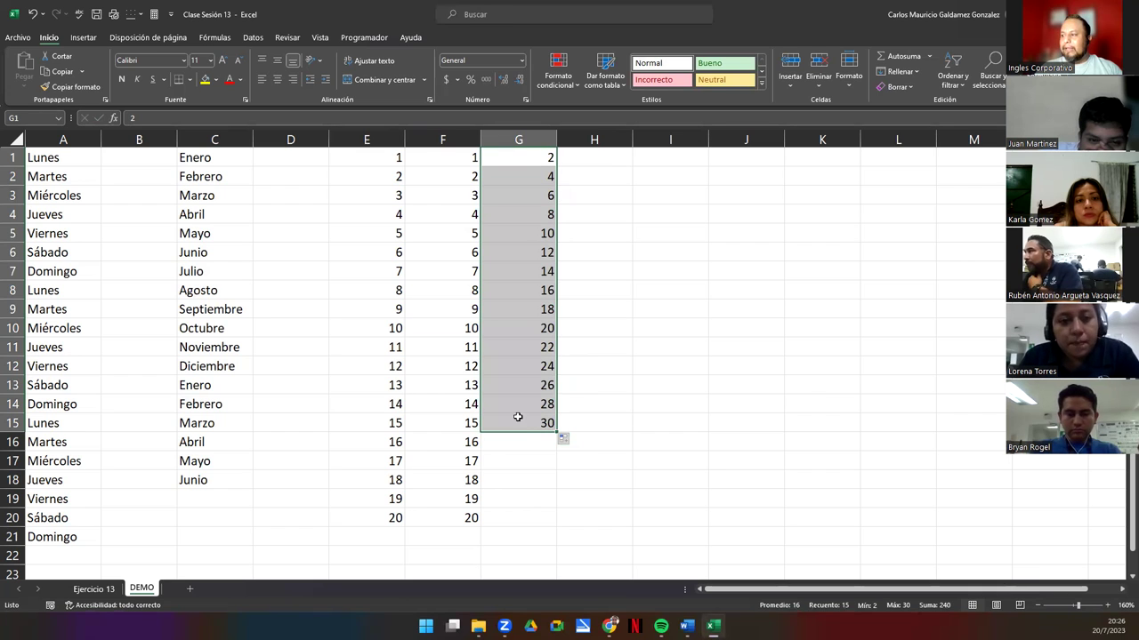
pyautogui.click(515, 157)
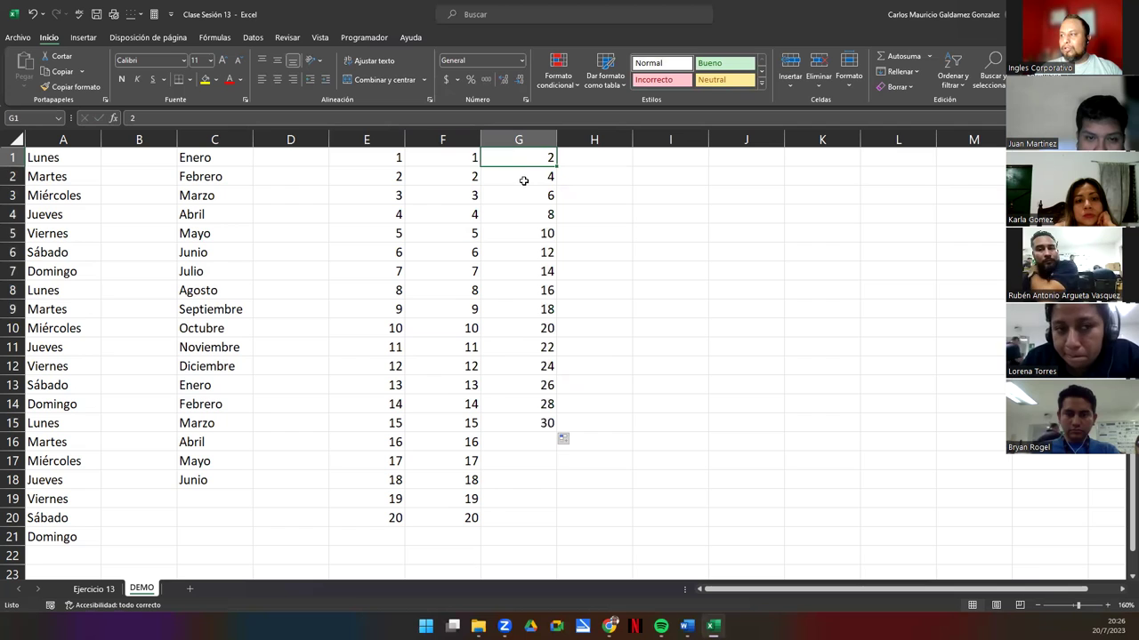
pyautogui.click(523, 180)
pyautogui.click(526, 195)
pyautogui.click(534, 216)
# Step: Enter 5 in cell H1 and 10 in H2, and autofill both values down to H20
pyautogui.click(582, 158)
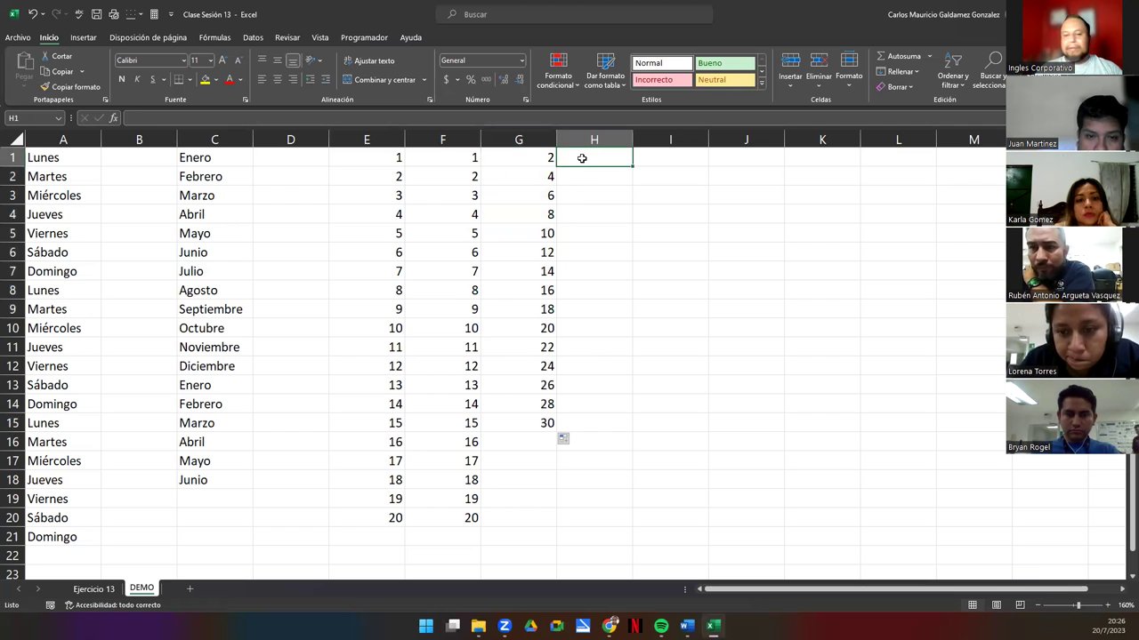
pyautogui.write('5')
pyautogui.press('Return')
pyautogui.write('10')
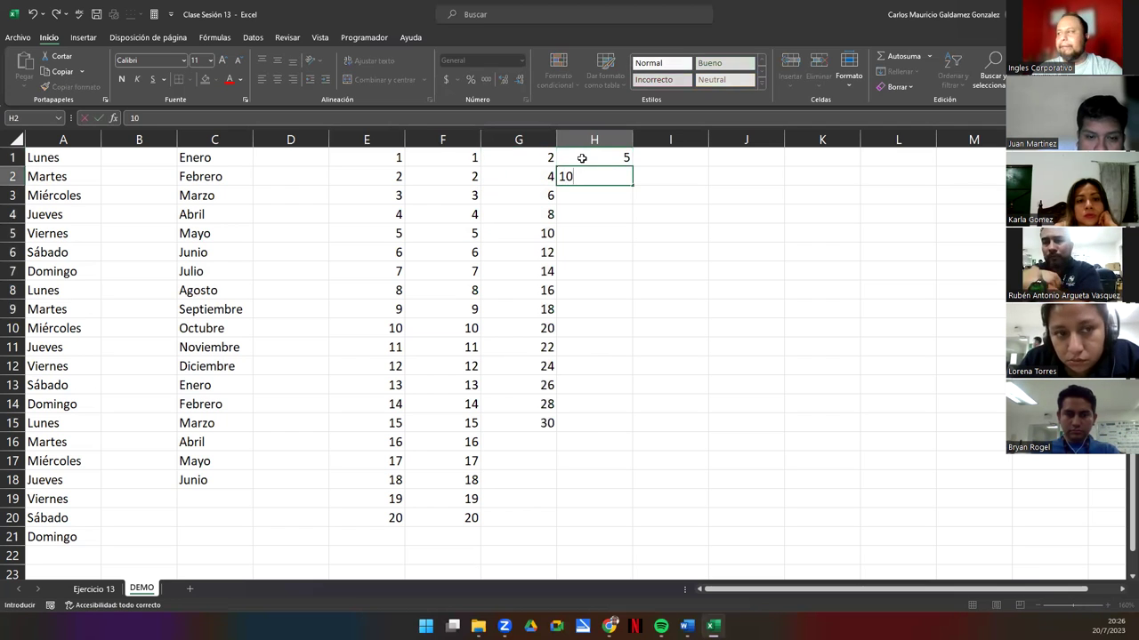
pyautogui.press('Return')
pyautogui.click(581, 158)
pyautogui.hotkey('shift', 'Down')
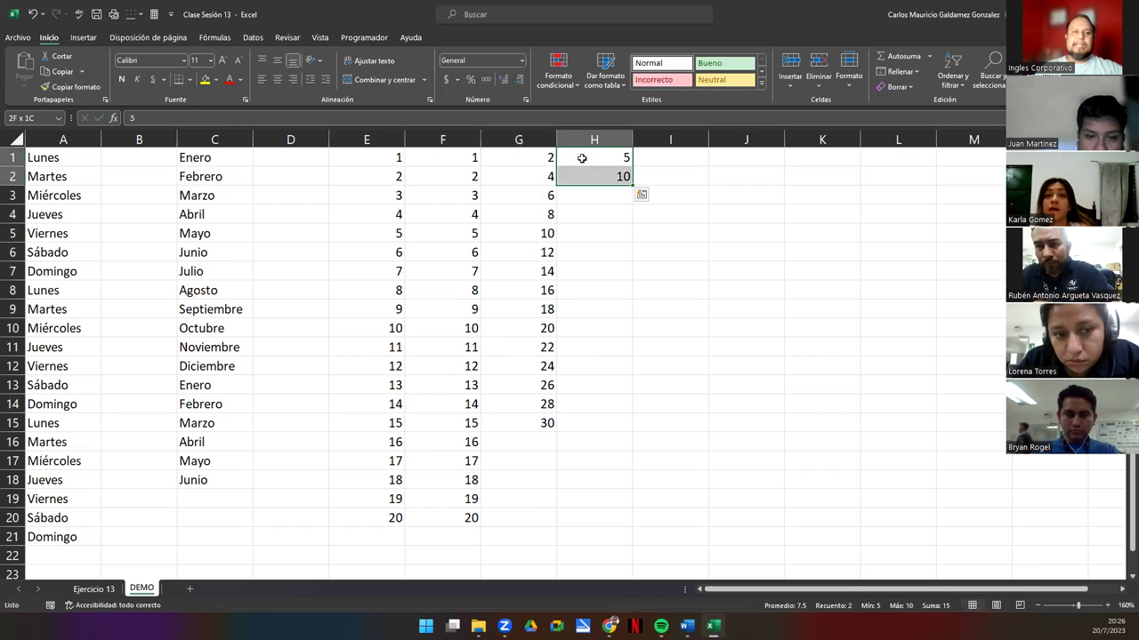
pyautogui.moveTo(633, 182); pyautogui.dragTo(628, 527)
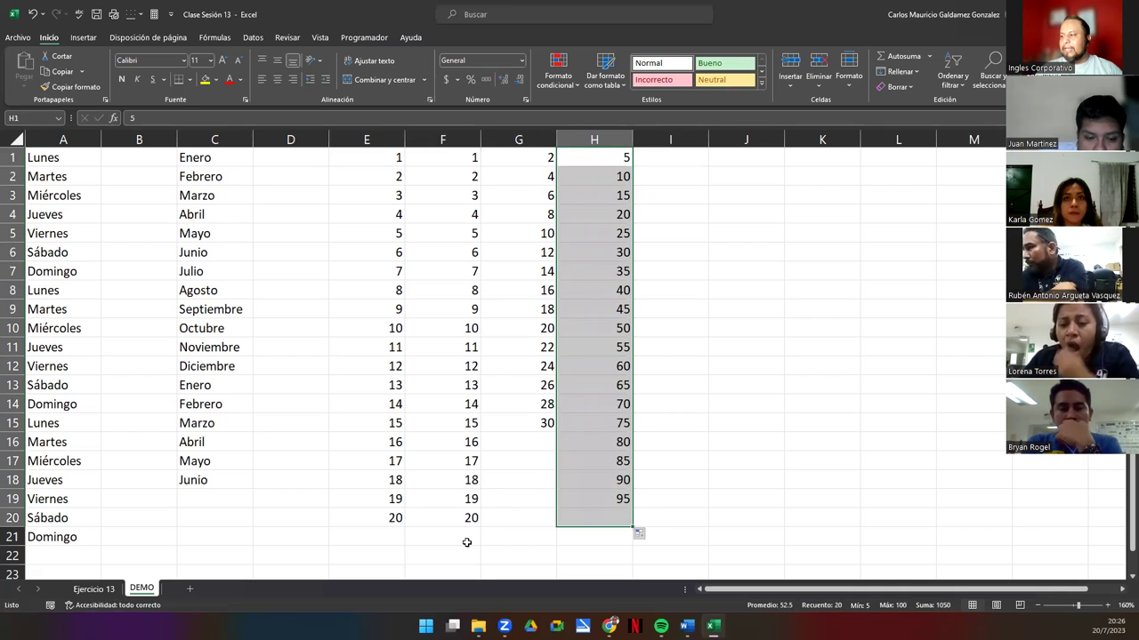
# Step: Extend the column G number series down to G20
pyautogui.moveTo(536, 153); pyautogui.dragTo(611, 521)
pyautogui.click(549, 516)
pyautogui.click(552, 500)
pyautogui.click(552, 516)
pyautogui.click(610, 519)
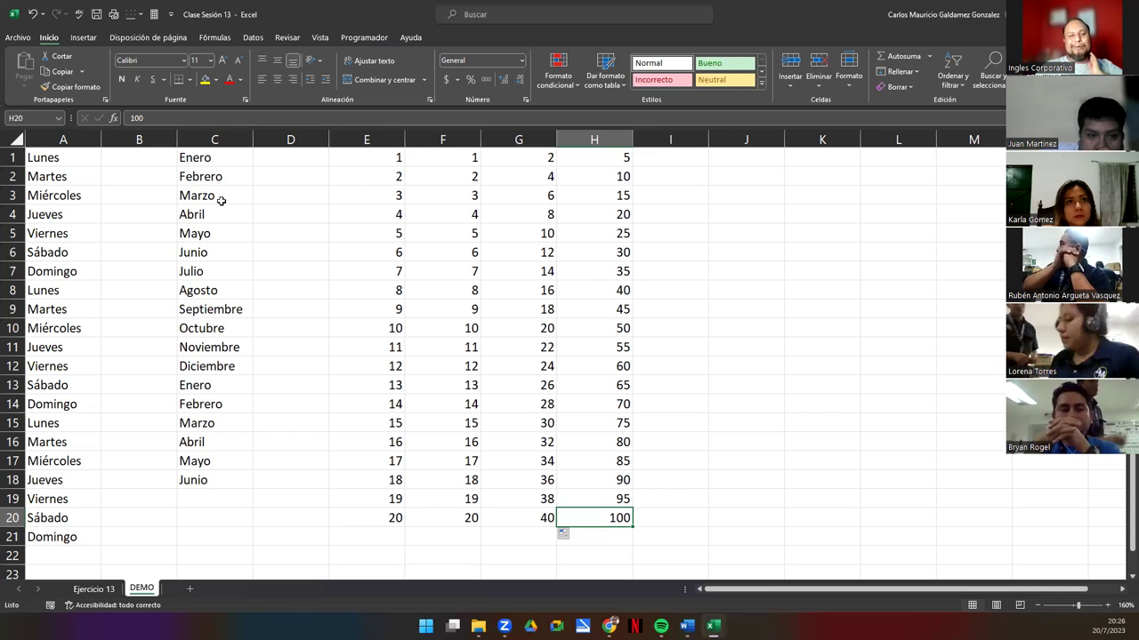
# Step: Enter Lun in cell B1 and autofill the abbreviated weekdays down to B21
pyautogui.click(132, 160)
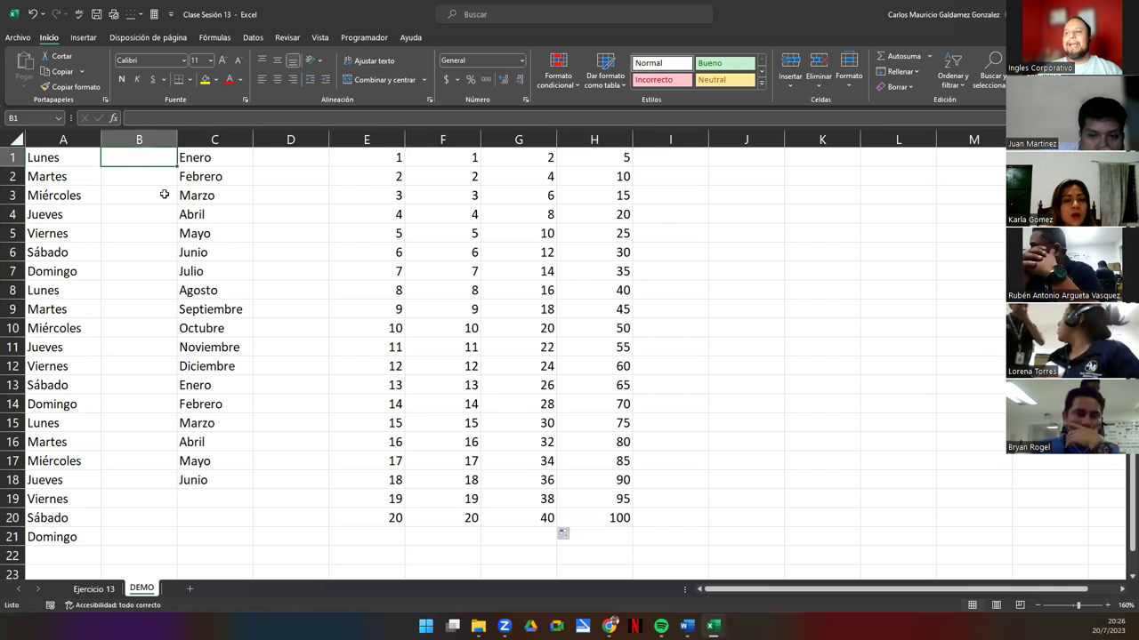
pyautogui.write('L')
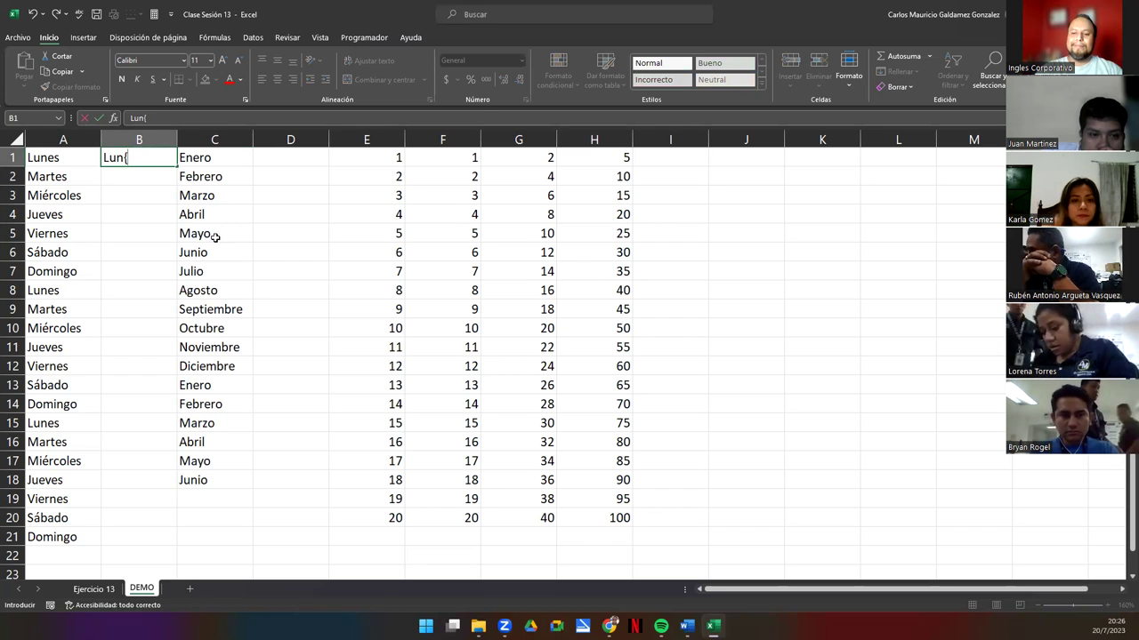
pyautogui.write('un')
pyautogui.hotkey('ctrl', 'Return')
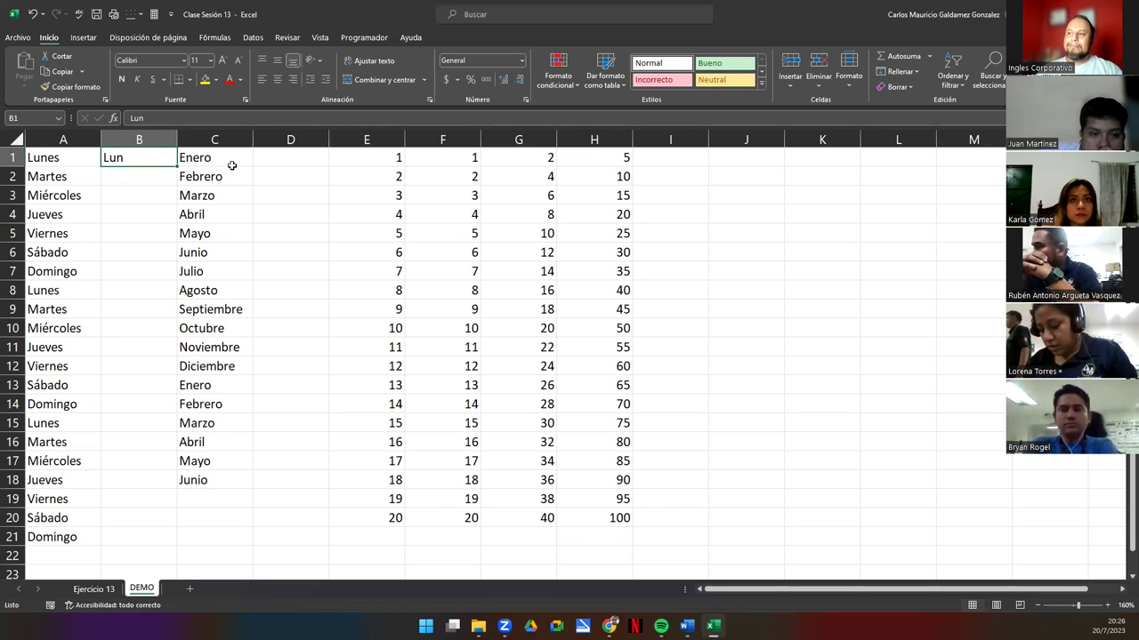
pyautogui.moveTo(177, 167); pyautogui.dragTo(150, 554)
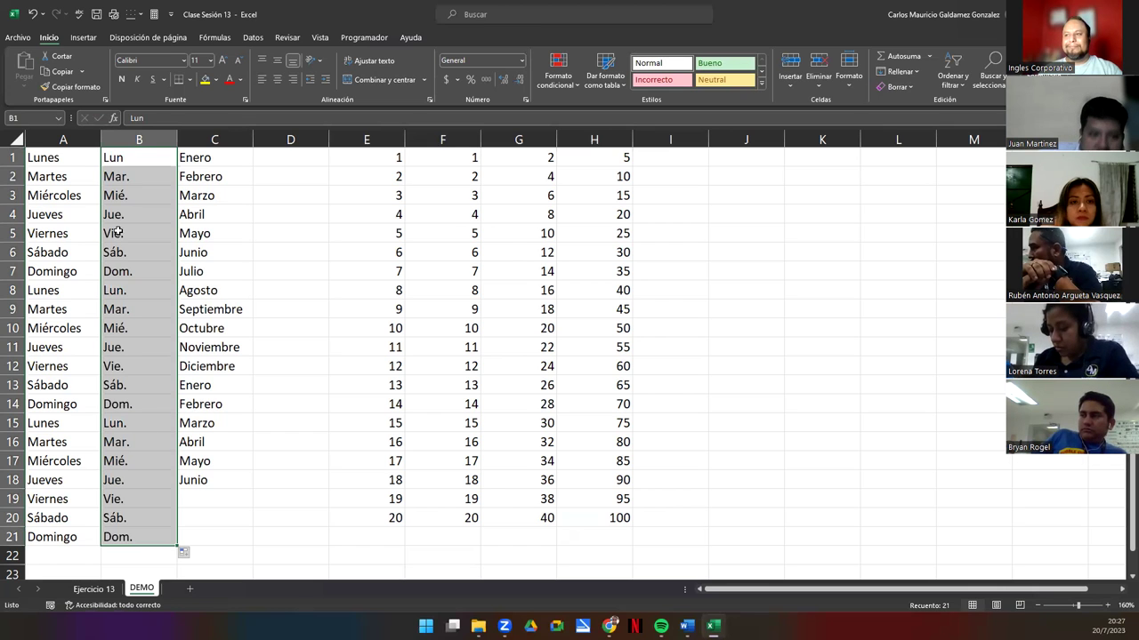
# Step: Correct cell B1 to "Lun." with a period and autofill it down to B21 again
pyautogui.doubleClick(131, 157)
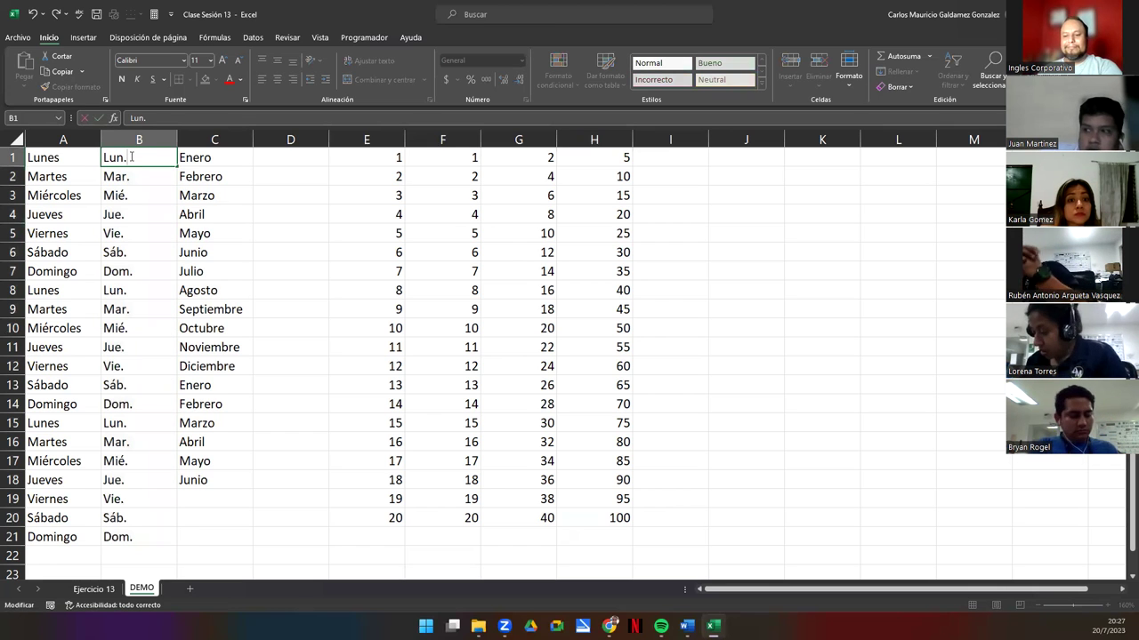
pyautogui.press('Return')
pyautogui.click(169, 158)
pyautogui.moveTo(176, 167); pyautogui.dragTo(178, 544)
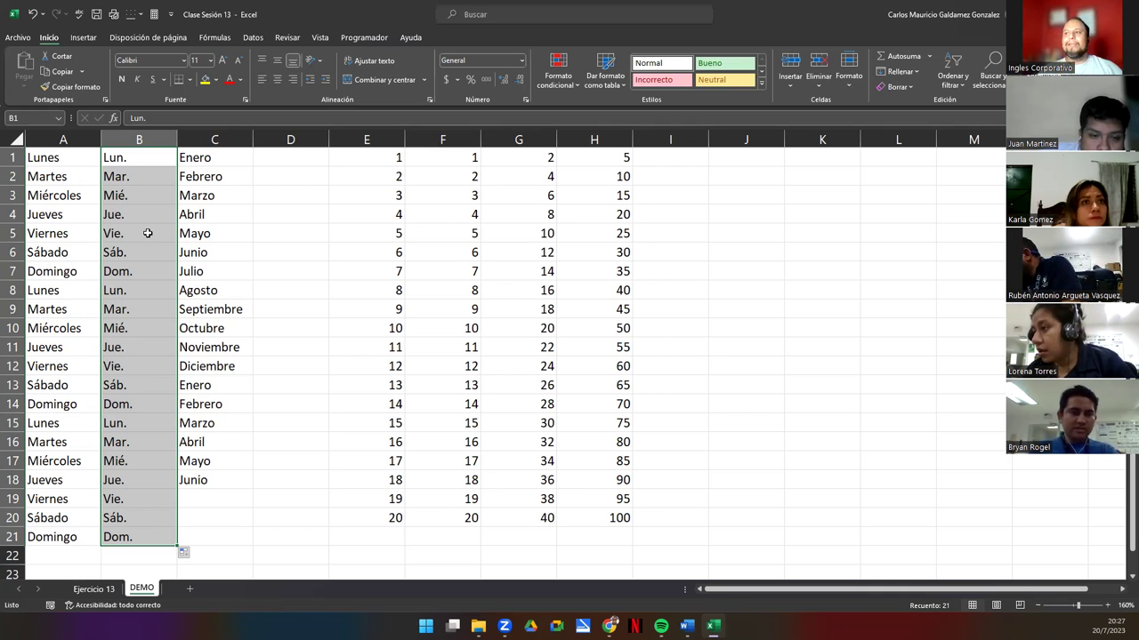
# Step: Enter "Ene." in cell D1 and autofill the abbreviated months down to D18
pyautogui.click(300, 160)
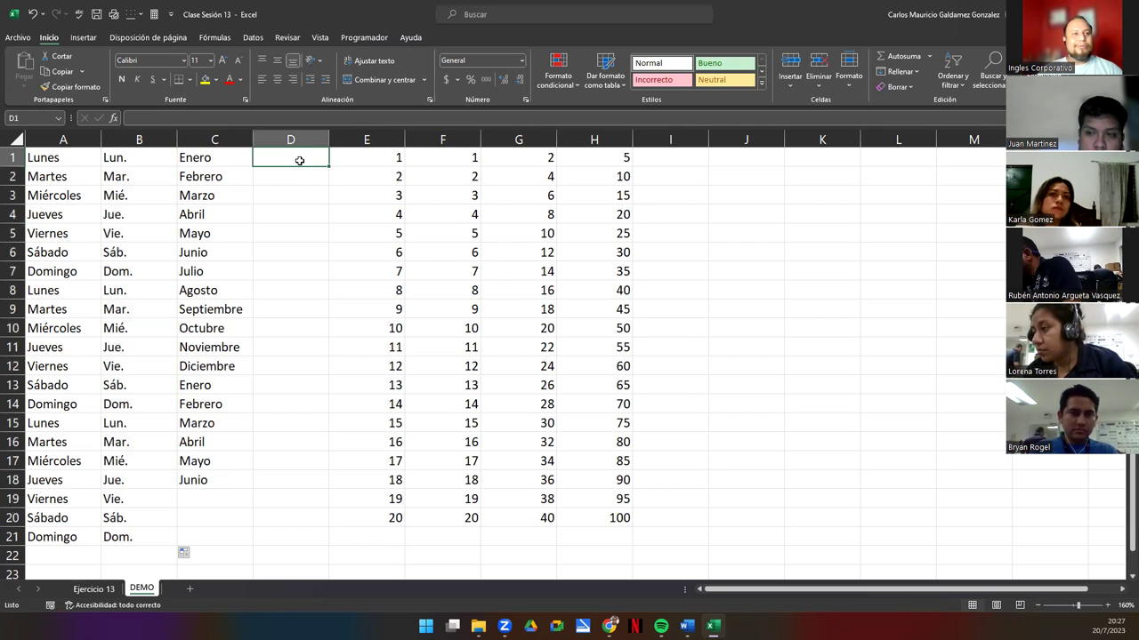
pyautogui.write('E')
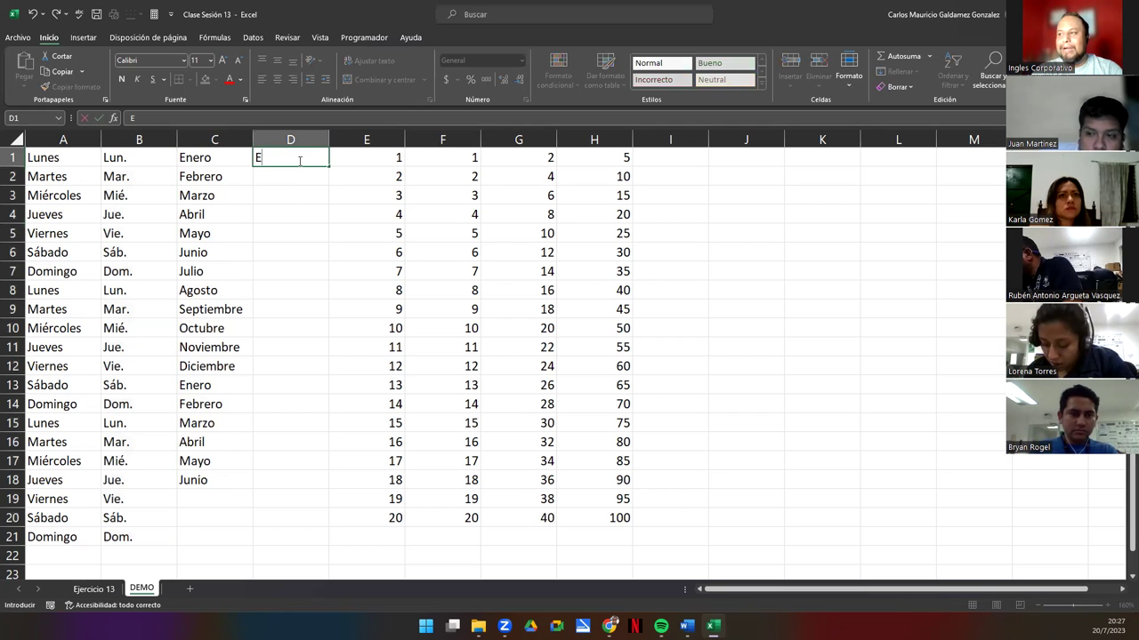
pyautogui.write('ne.')
pyautogui.press('Return')
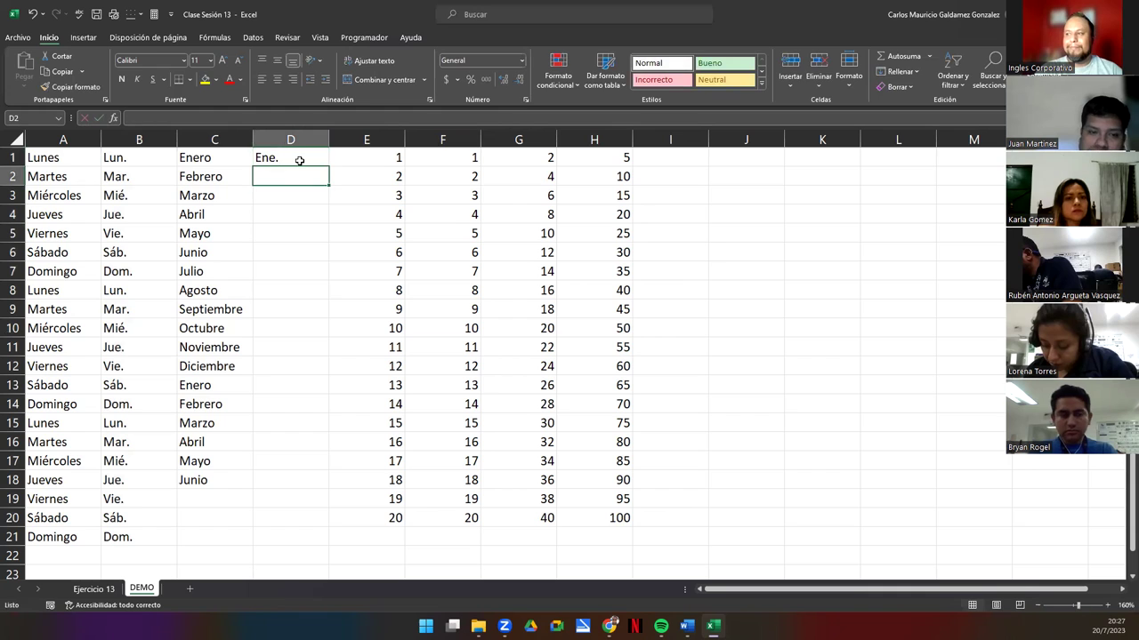
pyautogui.click(300, 160)
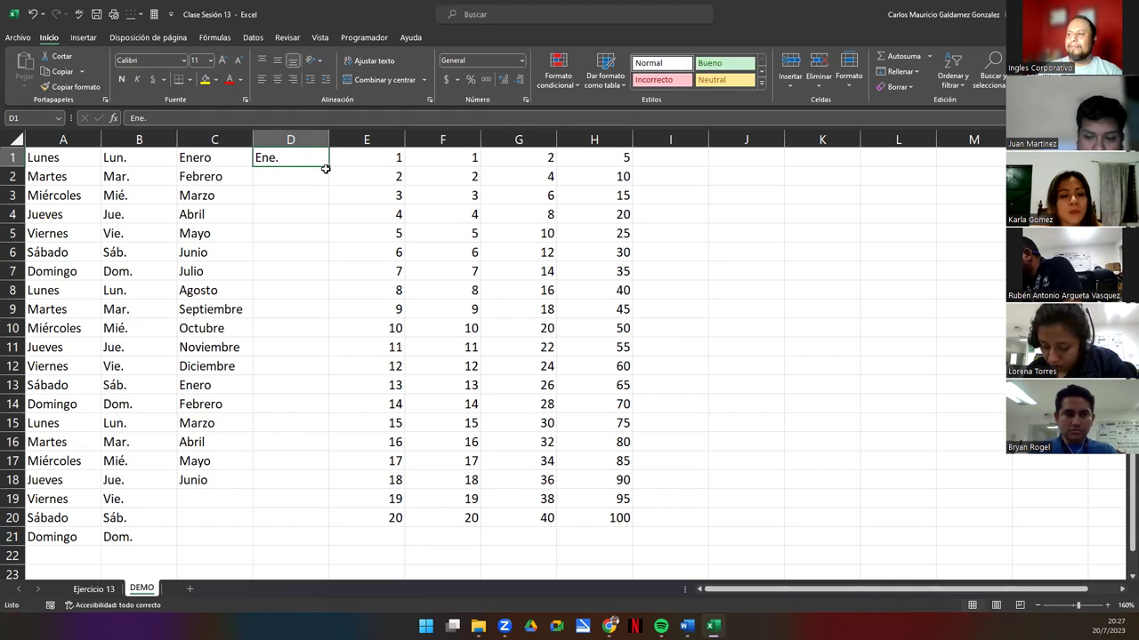
pyautogui.moveTo(328, 165); pyautogui.dragTo(306, 478)
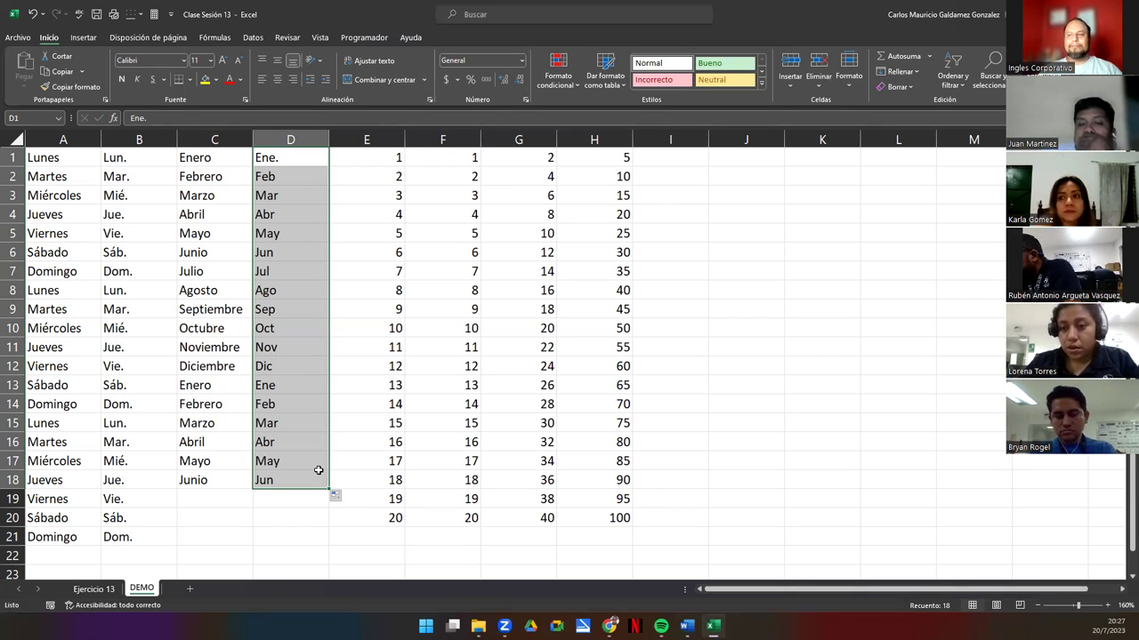
pyautogui.click(308, 501)
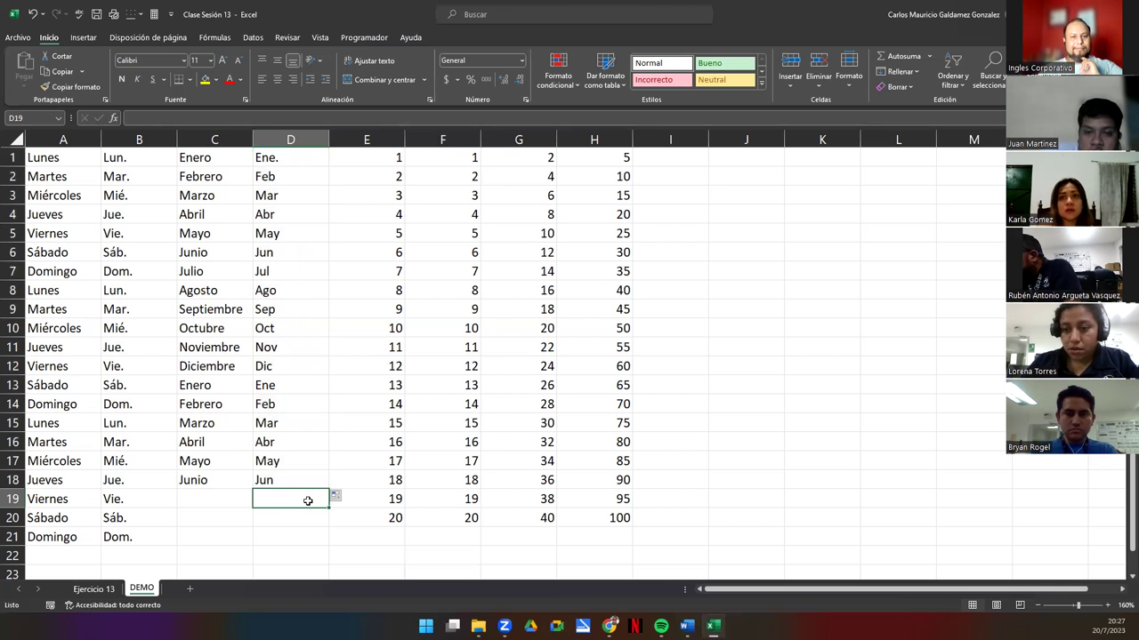
pyautogui.moveTo(295, 477); pyautogui.dragTo(212, 160)
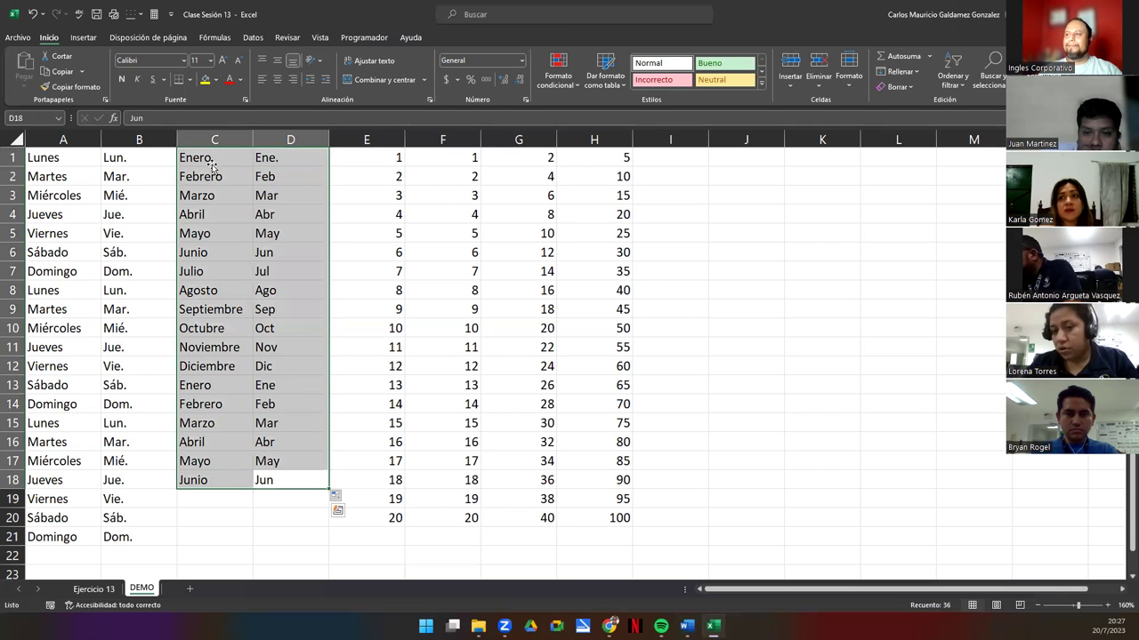
pyautogui.click(211, 160)
pyautogui.moveTo(83, 157); pyautogui.dragTo(614, 533)
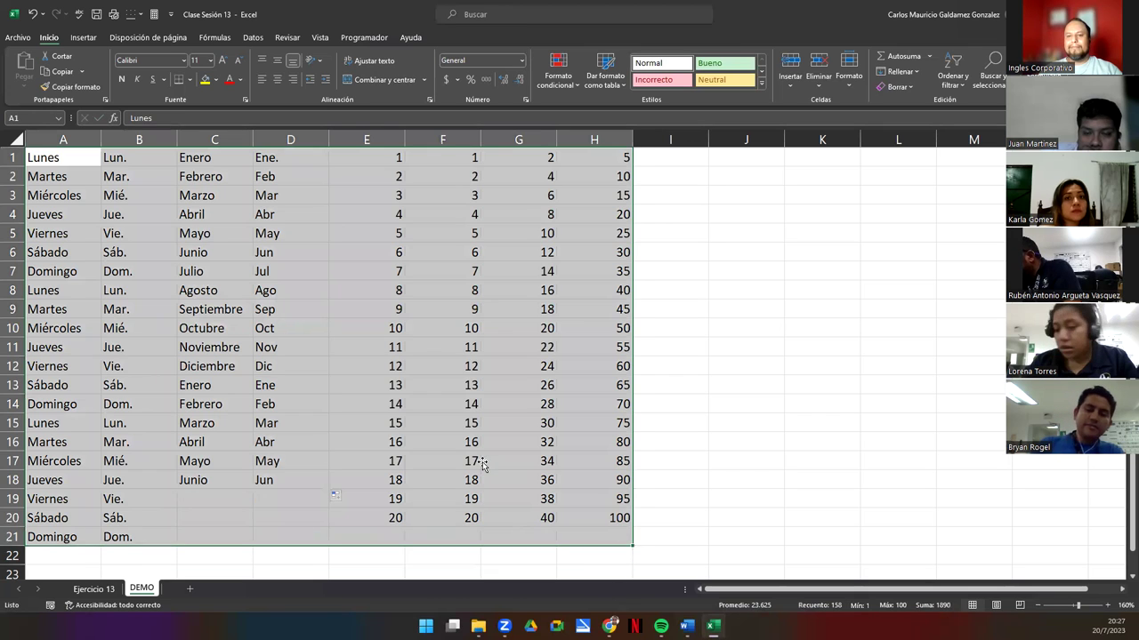
pyautogui.click(483, 461)
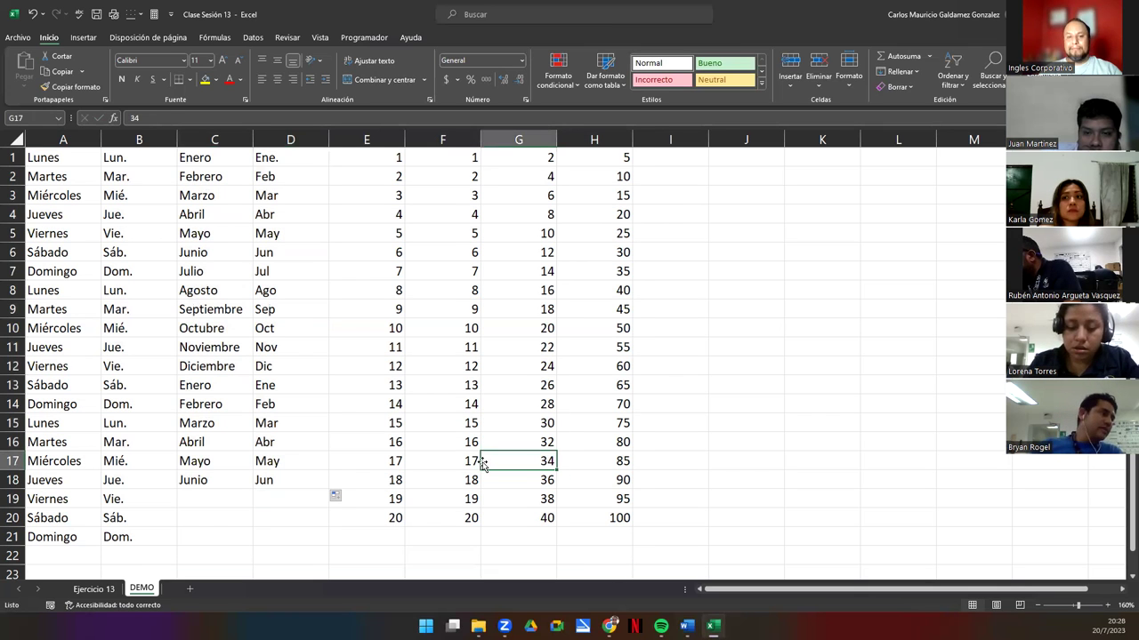
pyautogui.click(346, 403)
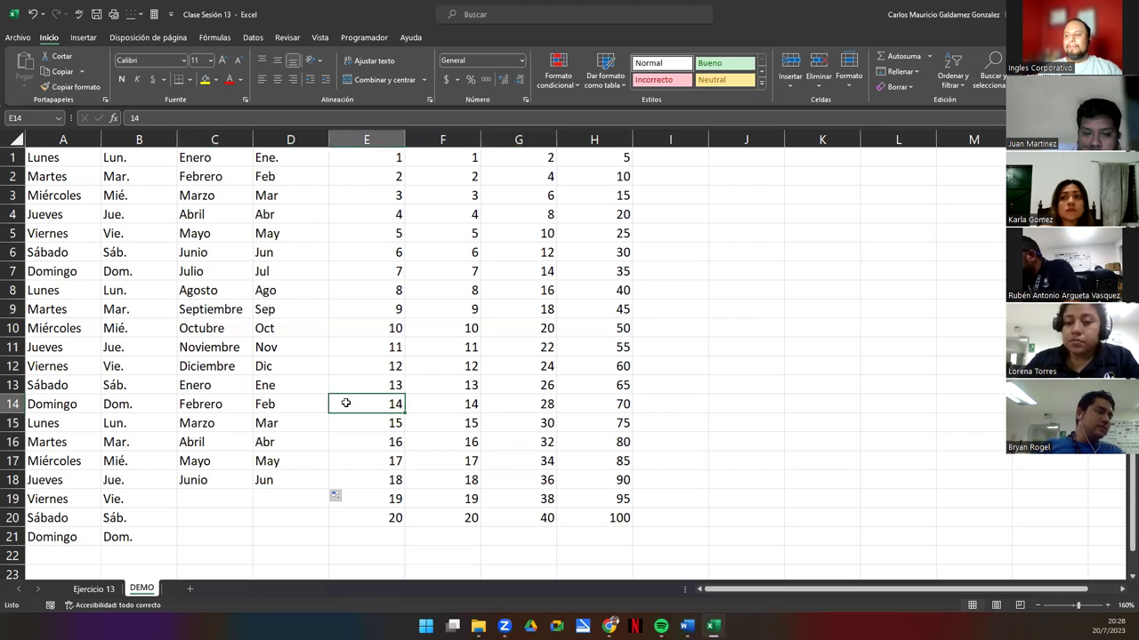
# Step: Enter Lunes in cell I1 and keep that cell selected
pyautogui.click(667, 164)
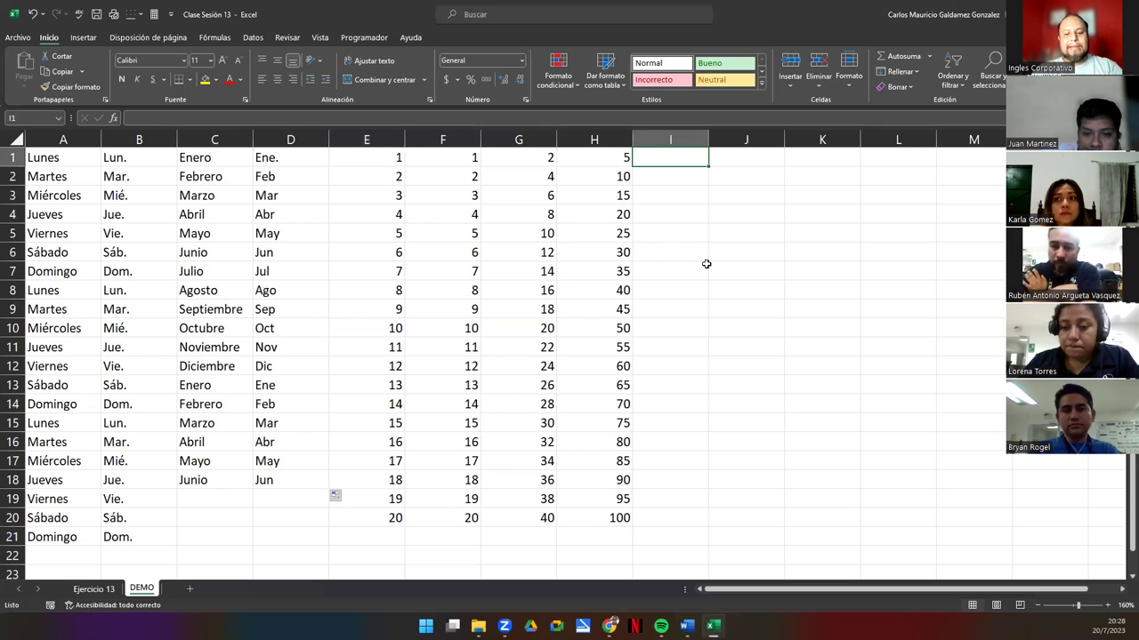
pyautogui.write('Lunes')
pyautogui.press('Return')
pyautogui.press('Up')
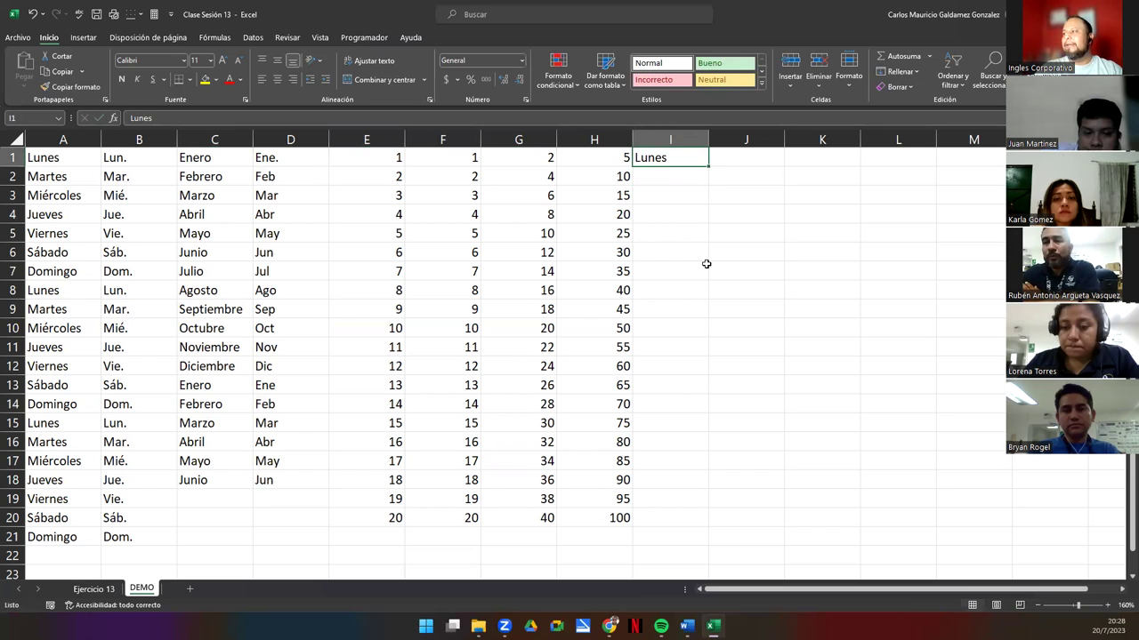
# Step: Format cell I1 with a yellow fill and red, bold, centered text at font size 14
pyautogui.click(207, 79)
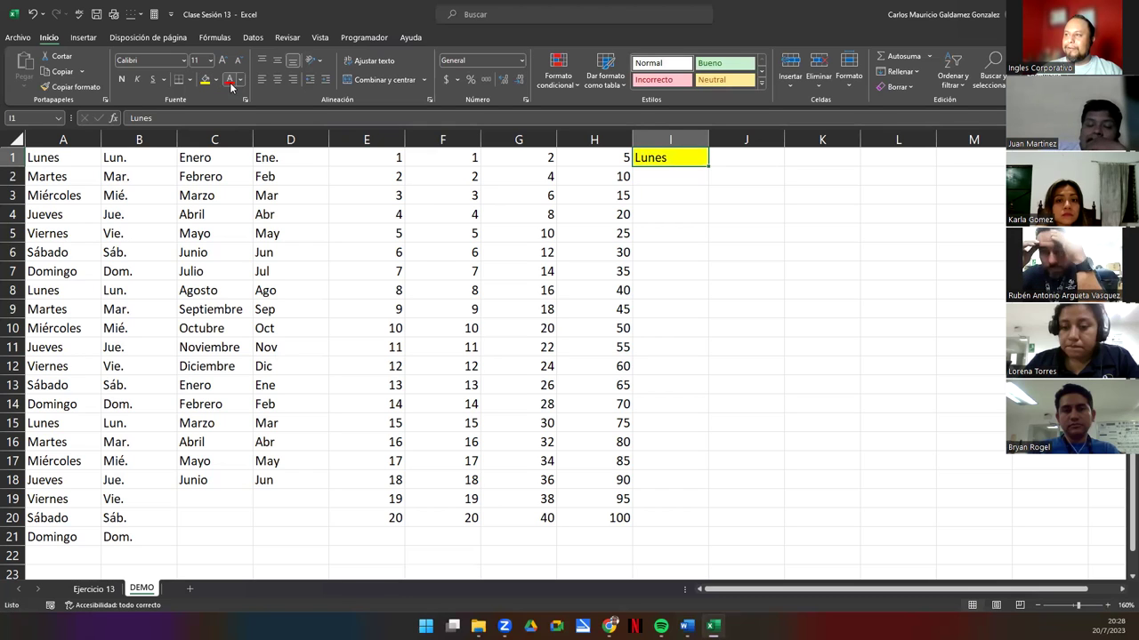
pyautogui.click(229, 79)
pyautogui.click(277, 79)
pyautogui.click(121, 79)
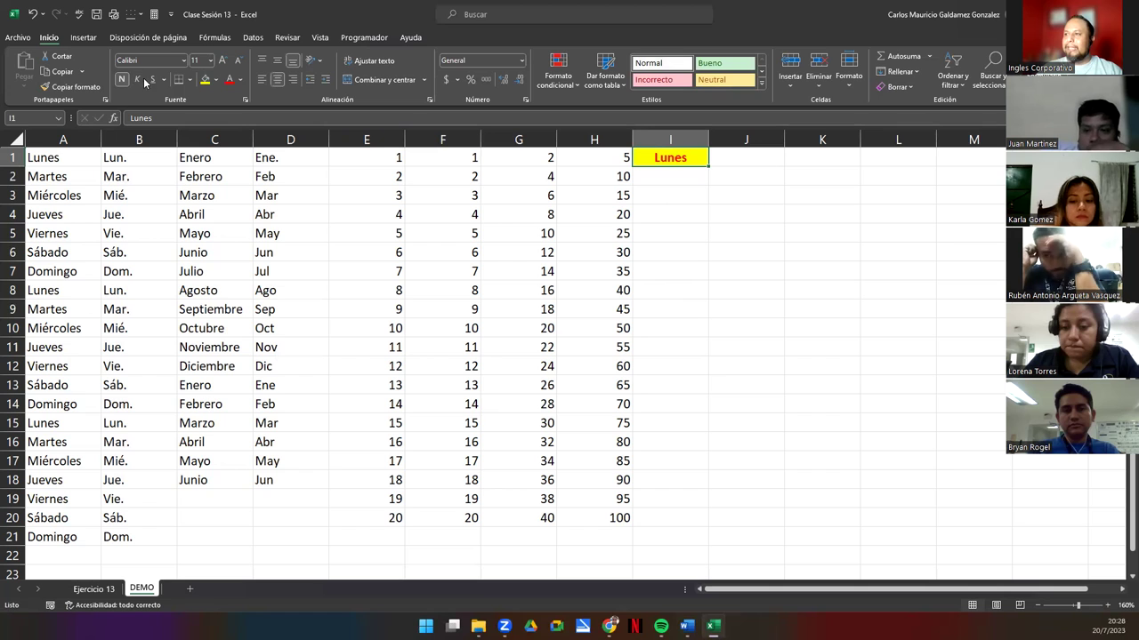
pyautogui.click(225, 60)
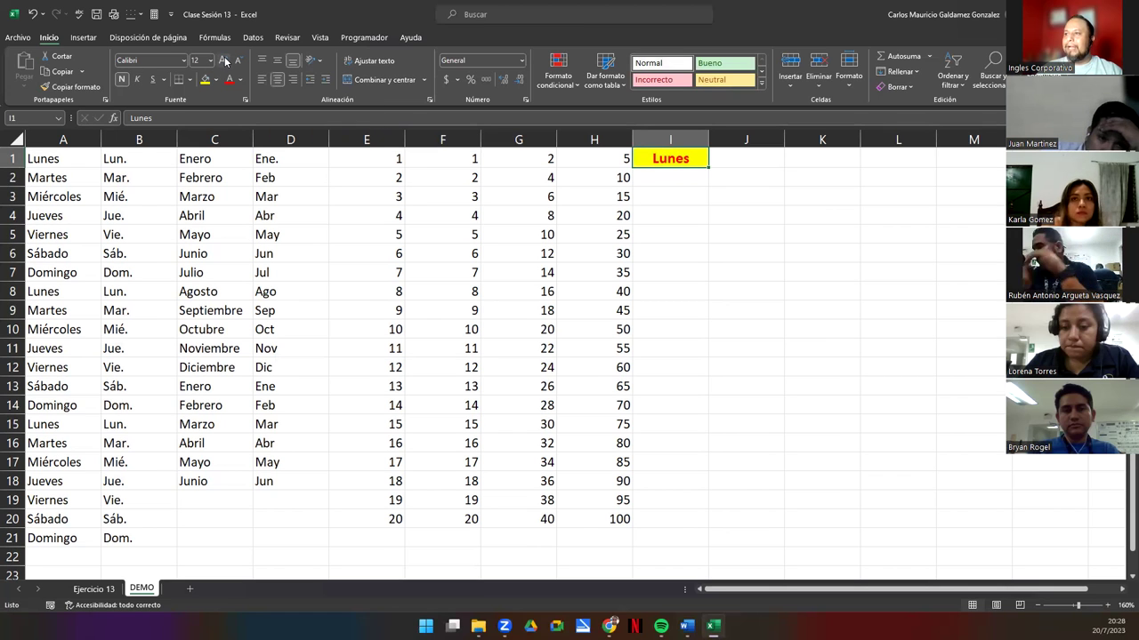
pyautogui.click(225, 60)
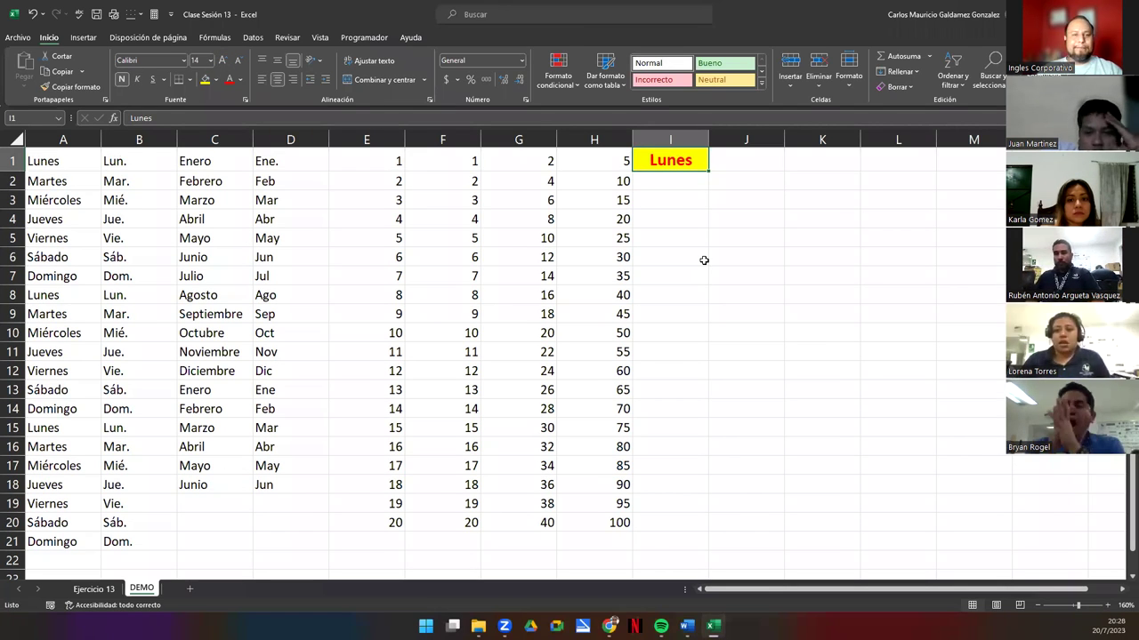
# Step: Autofill cell I1 down to I15 and set the fill option to formats only
pyautogui.moveTo(708, 172); pyautogui.dragTo(686, 434)
pyautogui.click(719, 514)
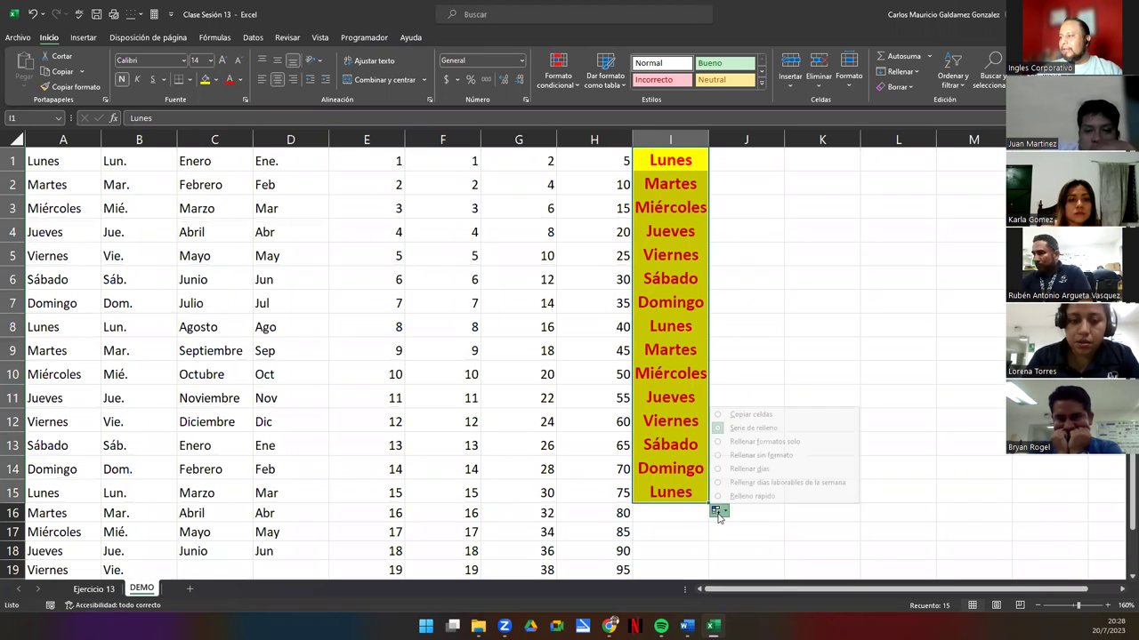
pyautogui.click(766, 442)
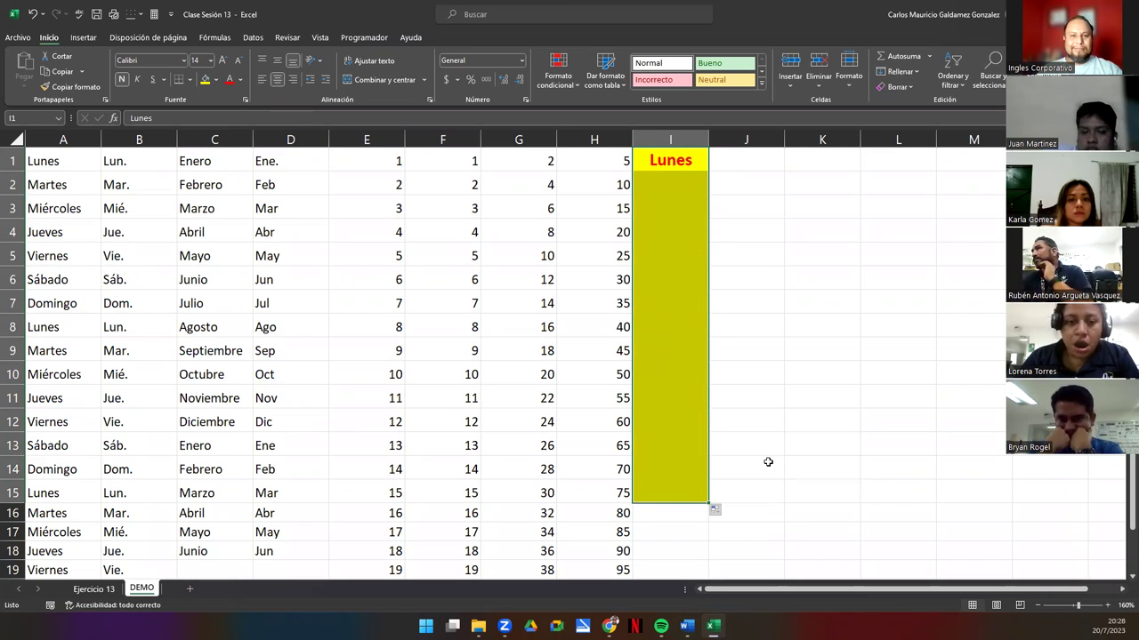
# Step: Enter Hola in cell I2 and Adios in cell I3 of the yellow formatted column
pyautogui.click(668, 188)
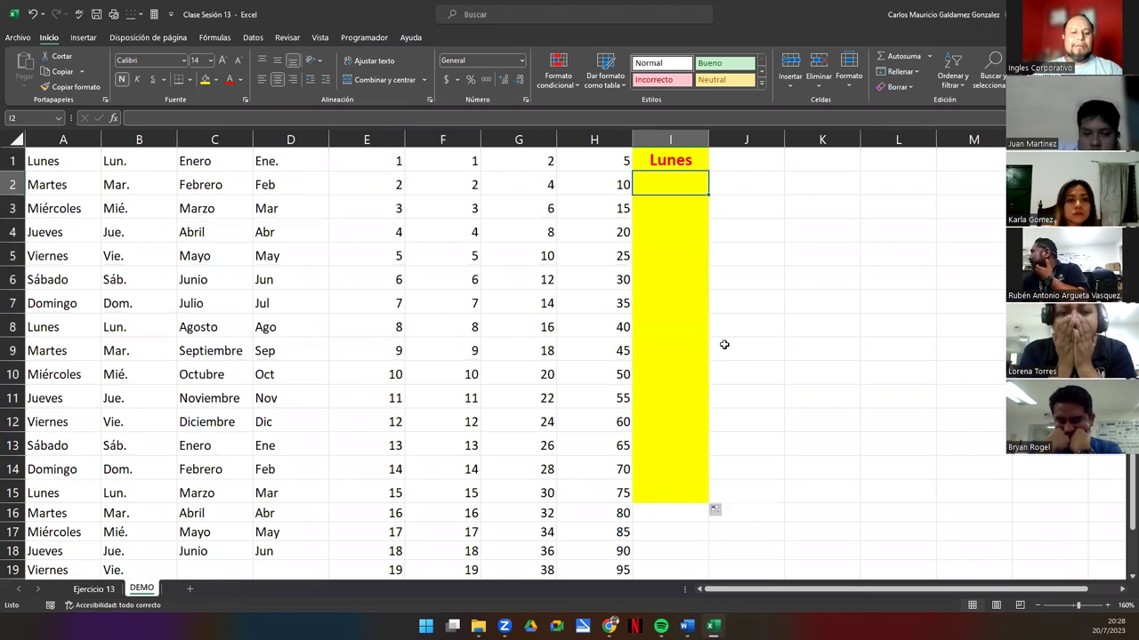
pyautogui.write('Hola')
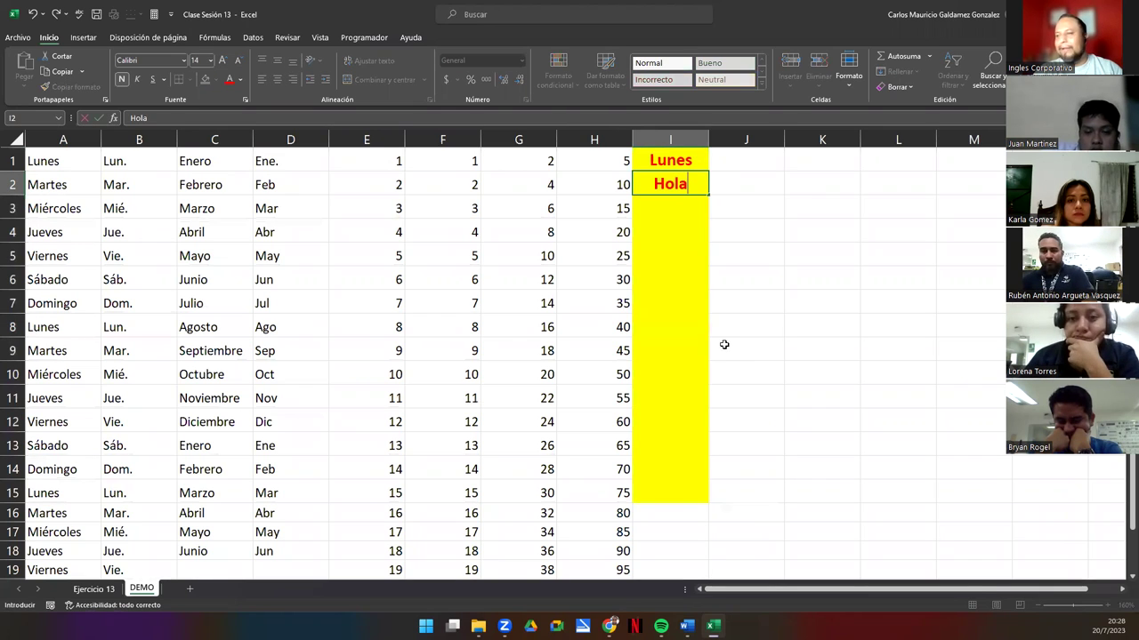
pyautogui.press('Return')
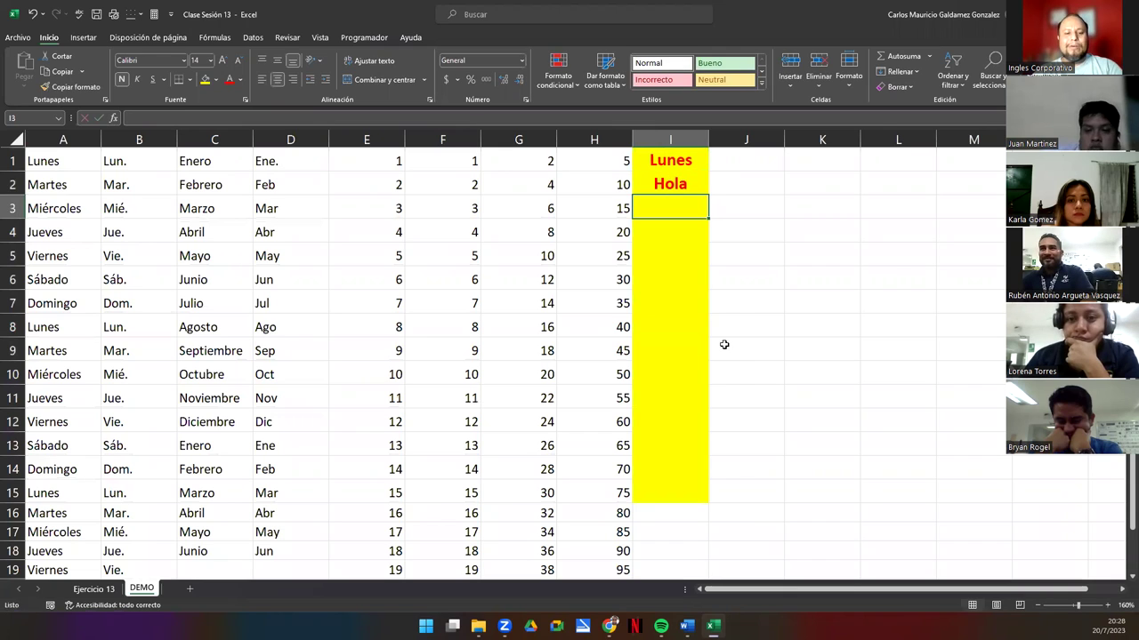
pyautogui.write('Adios')
pyautogui.press('Return')
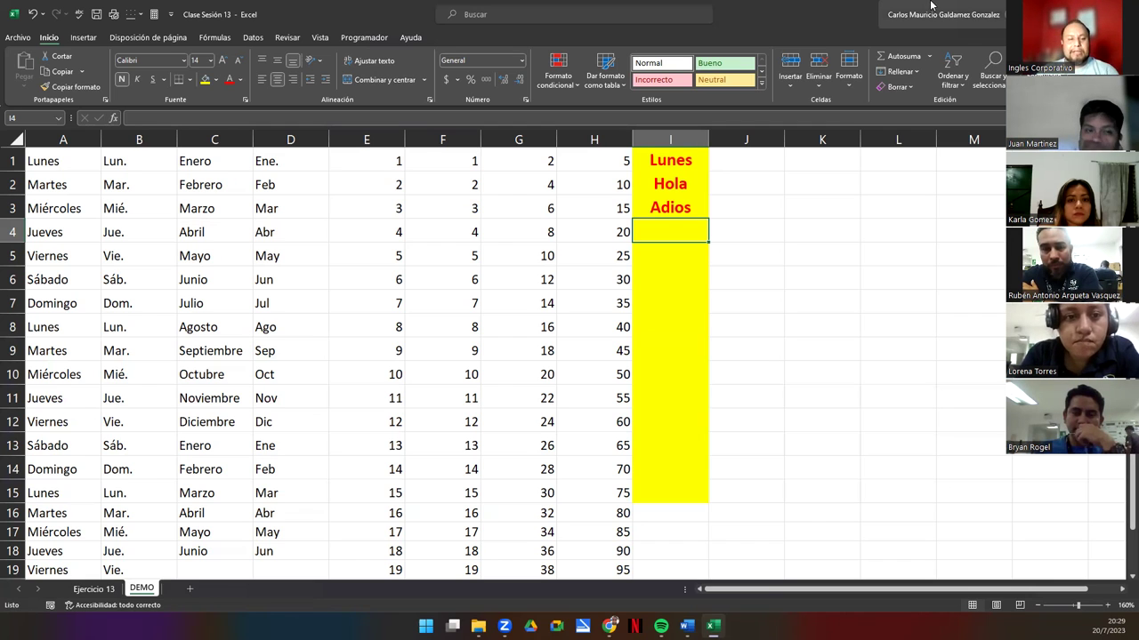
pyautogui.click(654, 164)
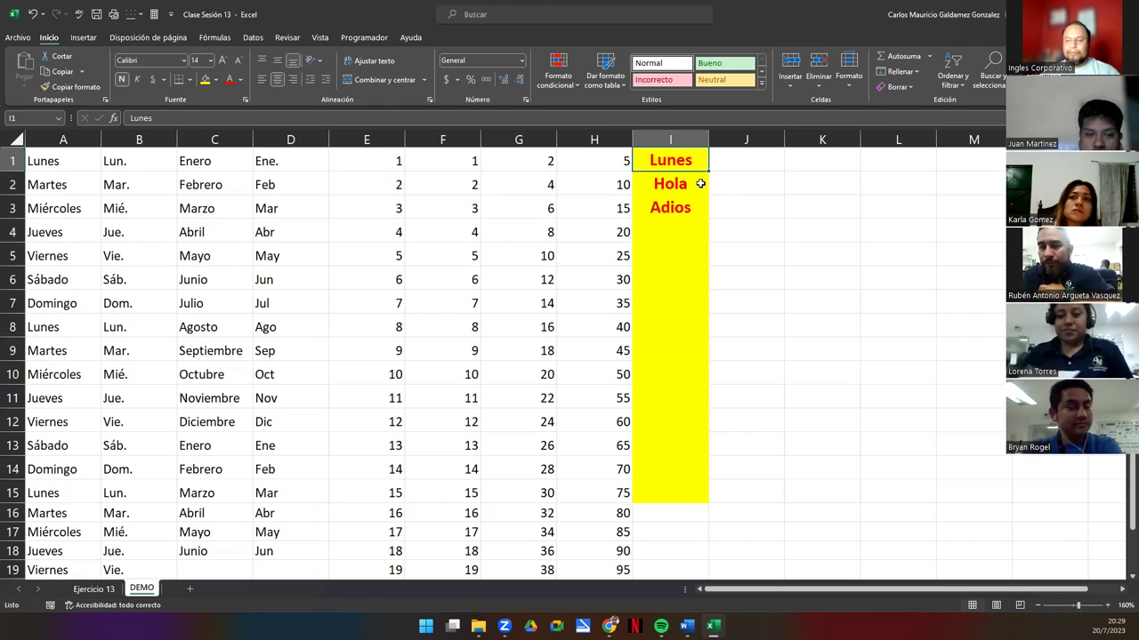
pyautogui.moveTo(681, 189); pyautogui.dragTo(681, 486)
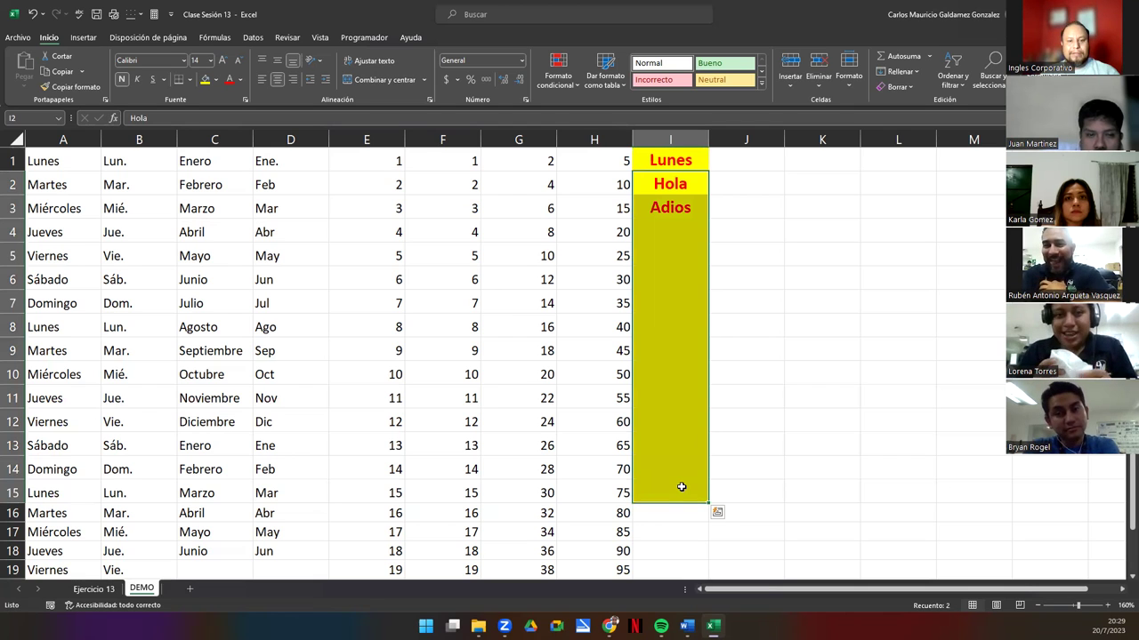
pyautogui.hotkey('ctrl', 'c')
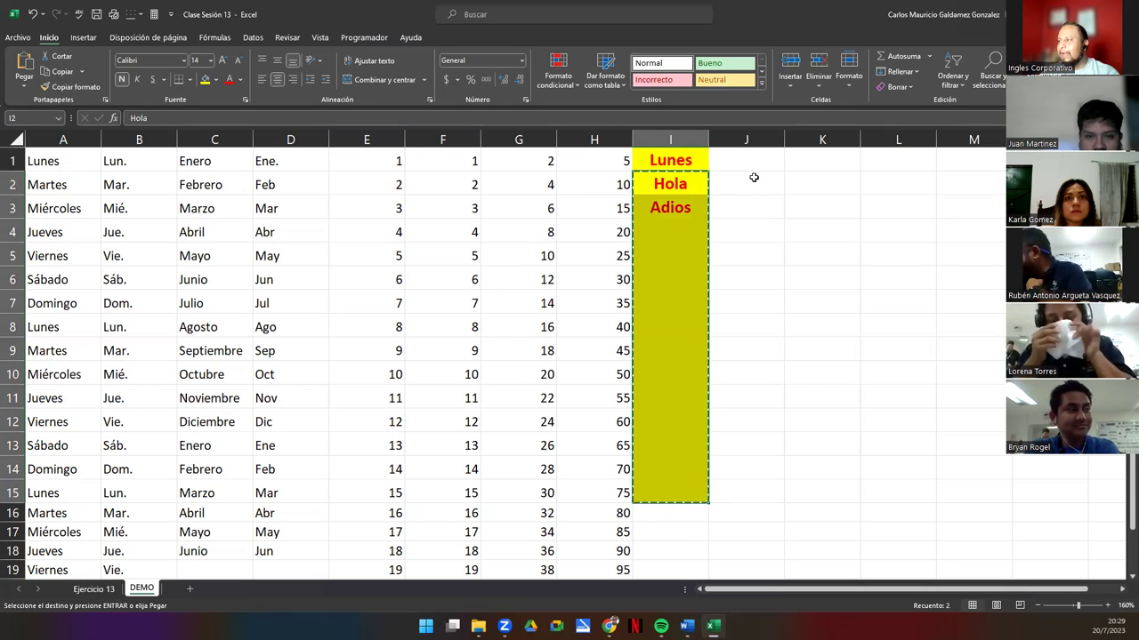
# Step: Copy cell I1 to J1 and autofill the weekdays down to J15 without formatting
pyautogui.click(681, 164)
pyautogui.hotkey('ctrl', 'c')
pyautogui.click(749, 163)
pyautogui.hotkey('ctrl', 'v')
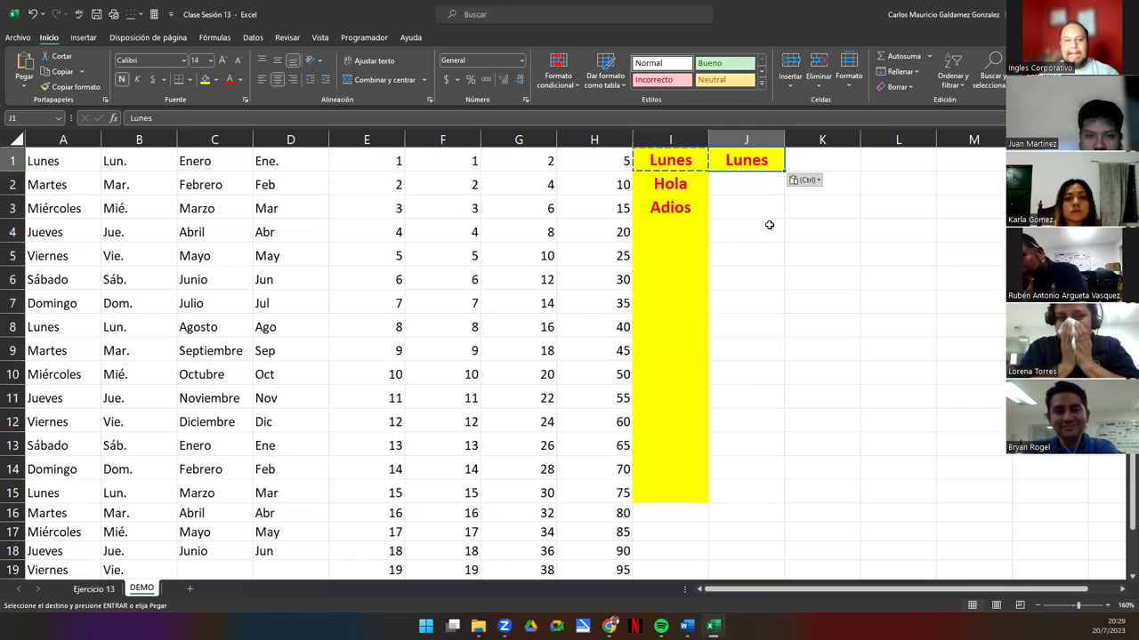
pyautogui.moveTo(783, 172); pyautogui.dragTo(762, 500)
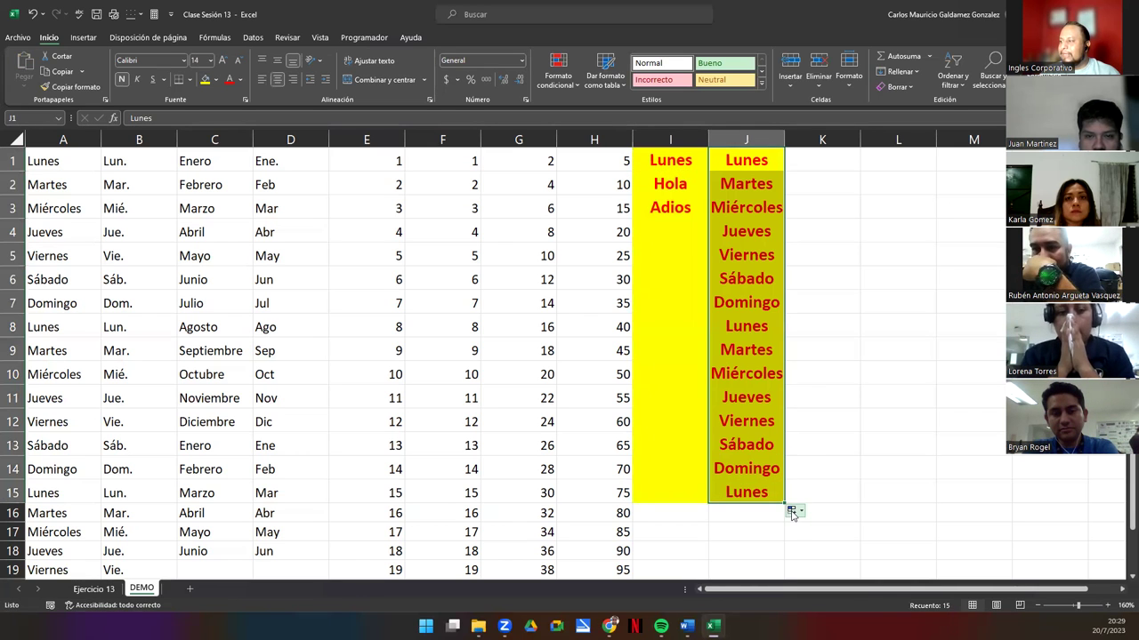
pyautogui.click(792, 513)
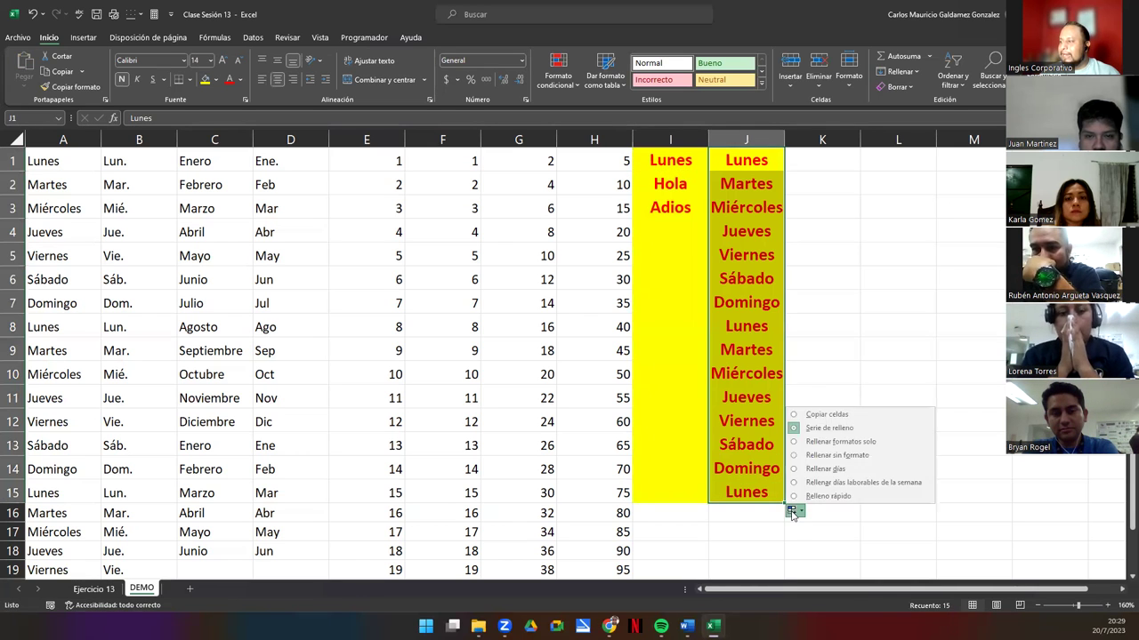
pyautogui.click(837, 457)
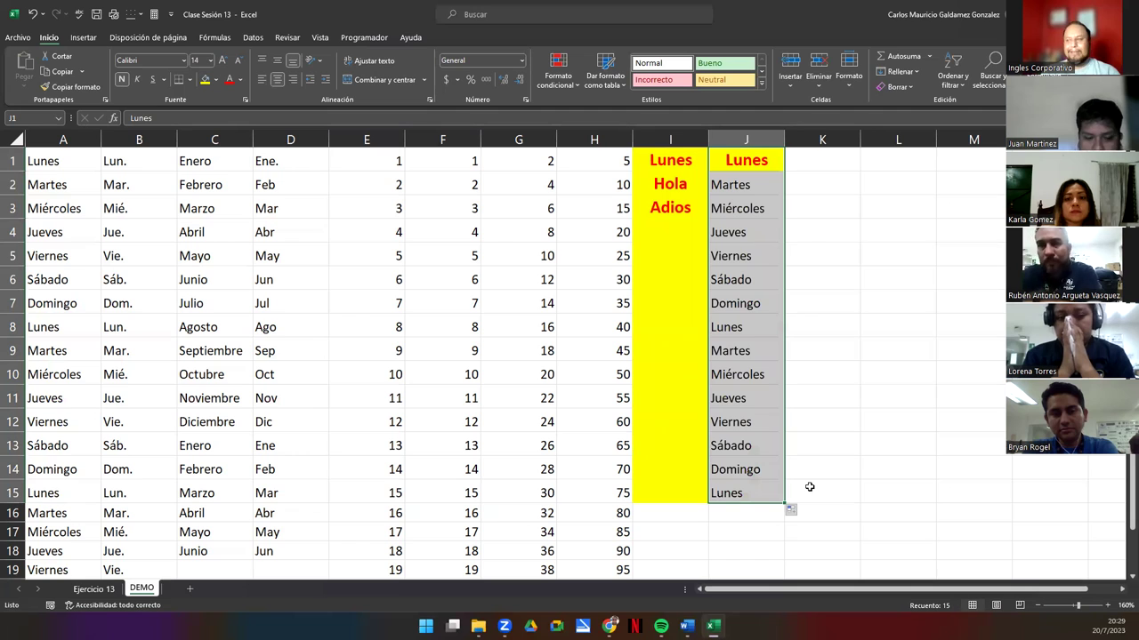
# Step: Enter 19 in cell I4, below Adios in the yellow formatted column
pyautogui.moveTo(649, 224); pyautogui.dragTo(653, 495)
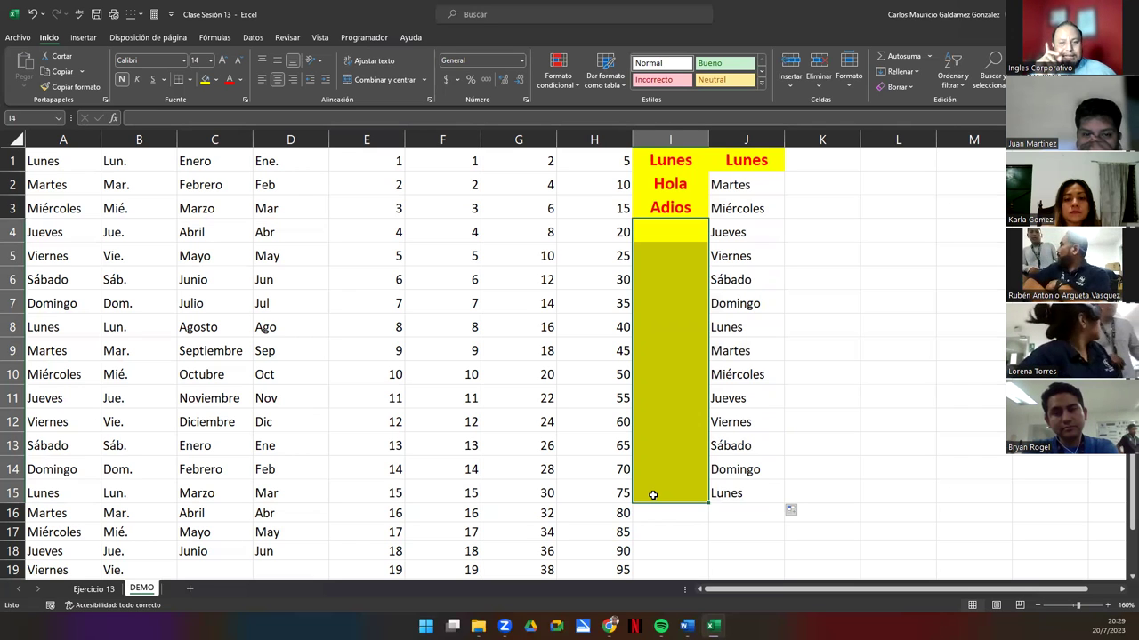
pyautogui.press('Up')
pyautogui.press('Up')
pyautogui.press('Up')
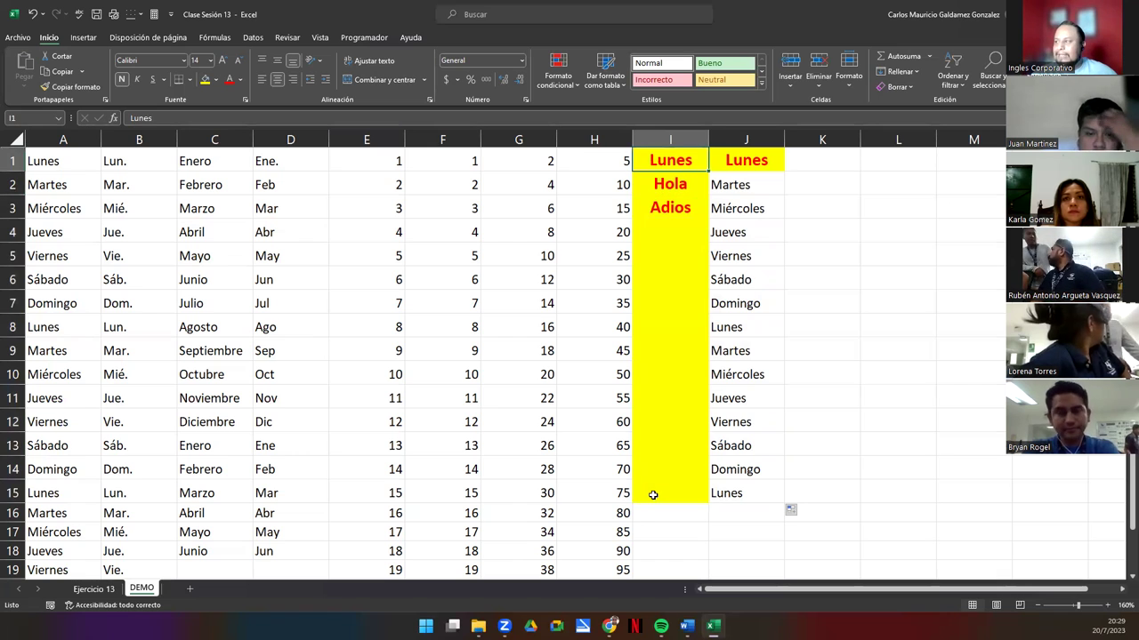
pyautogui.press('Down')
pyautogui.press('Down')
pyautogui.press('Down')
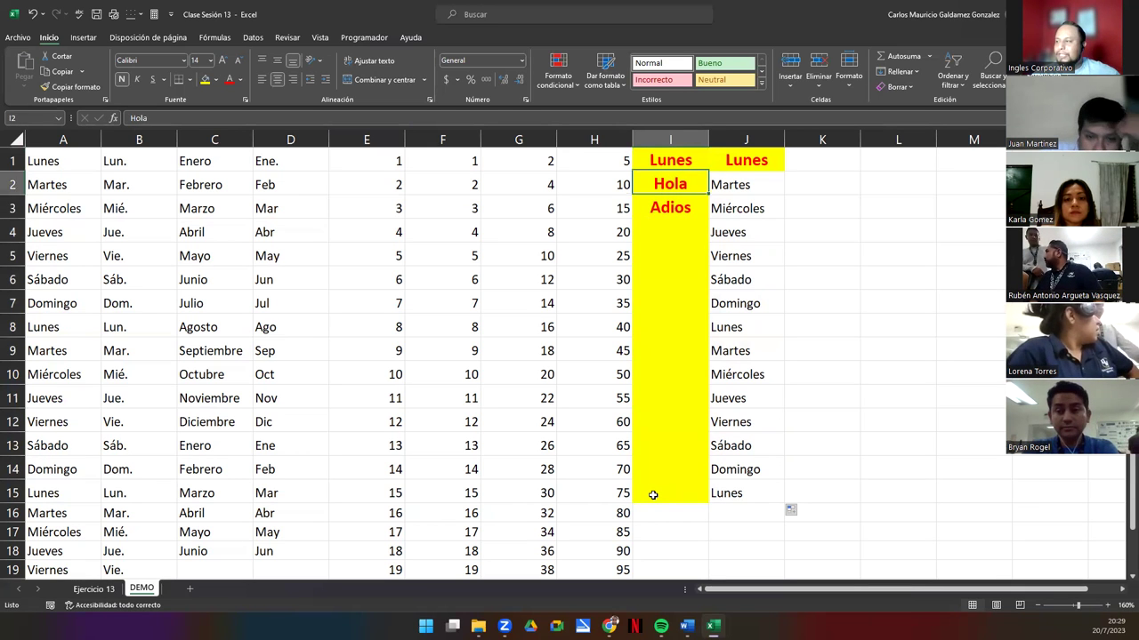
pyautogui.write('19')
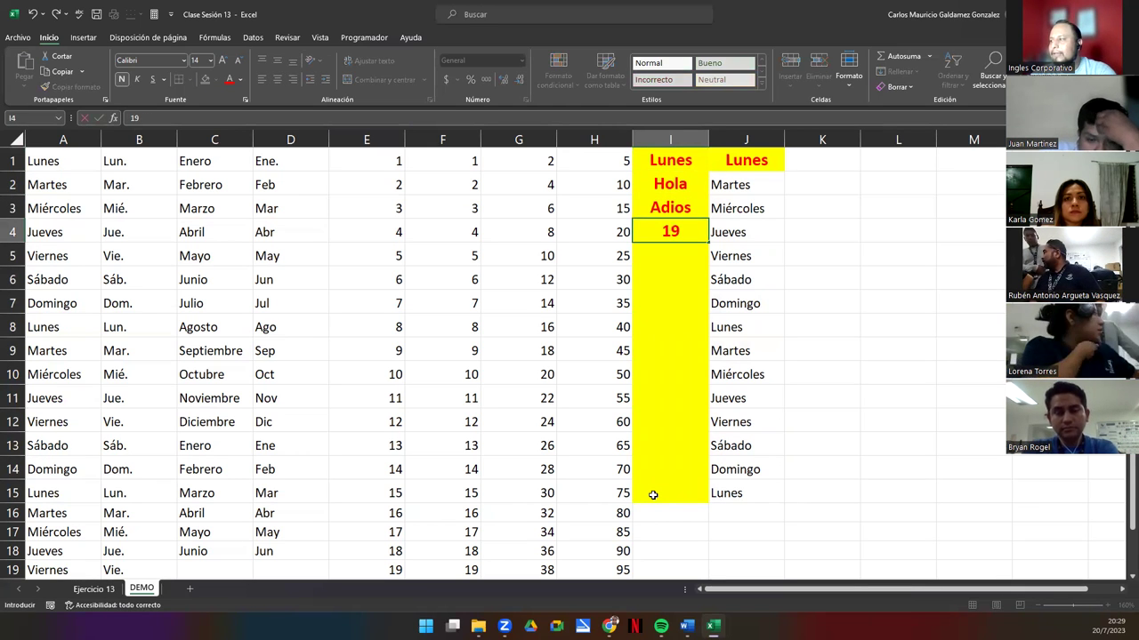
pyautogui.press('Return')
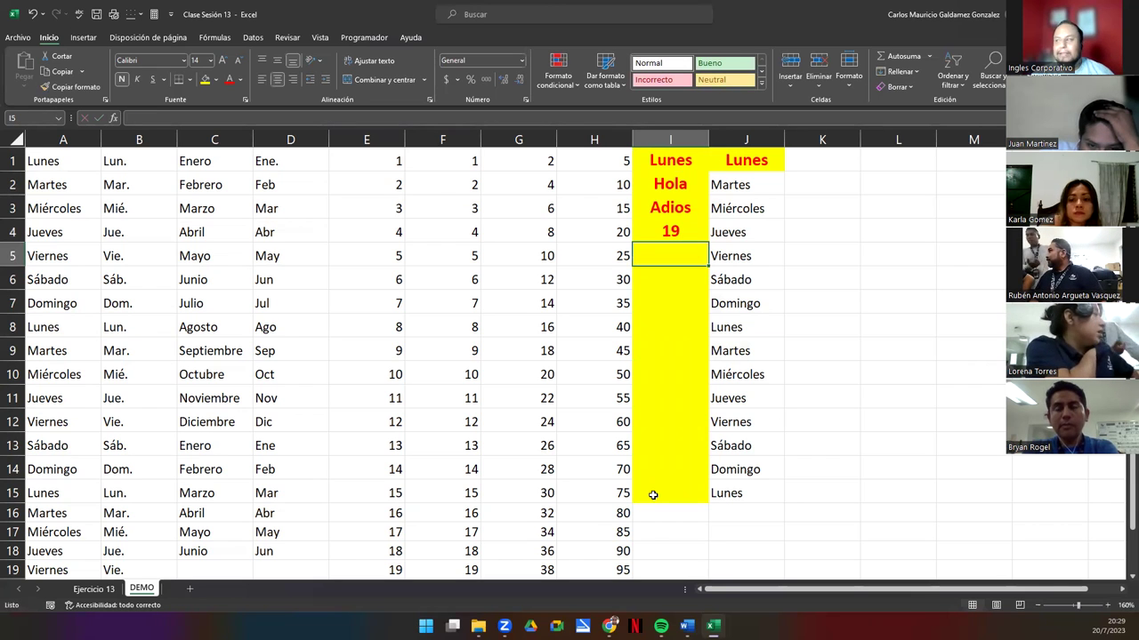
pyautogui.press('Down')
pyautogui.press('Up')
pyautogui.press('Up')
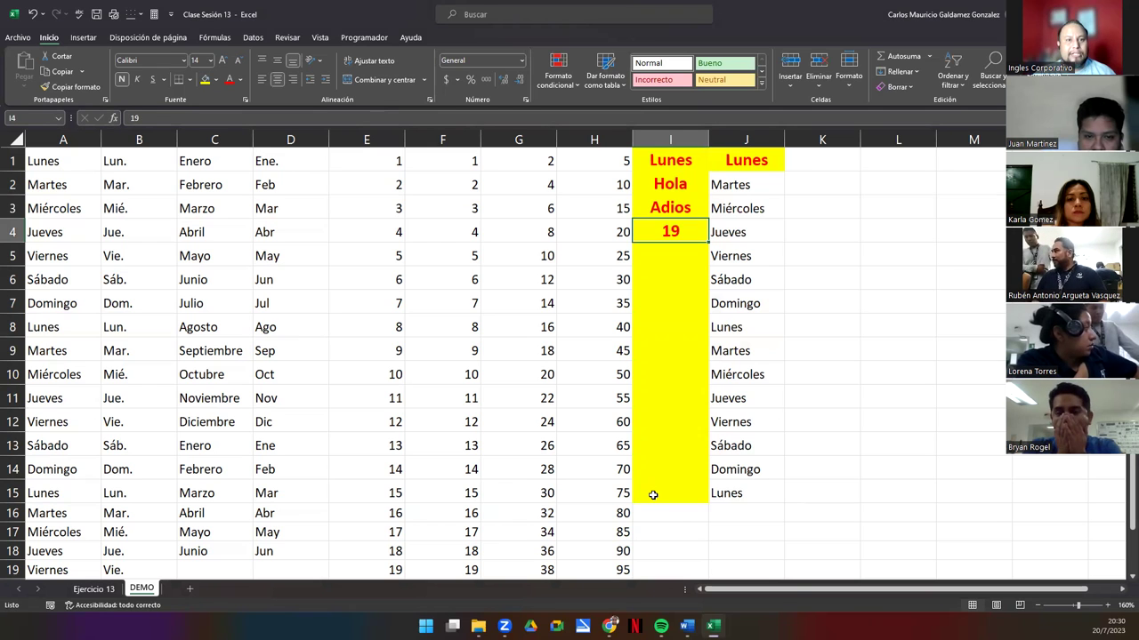
pyautogui.press('Up')
pyautogui.press('Up')
pyautogui.press('Up')
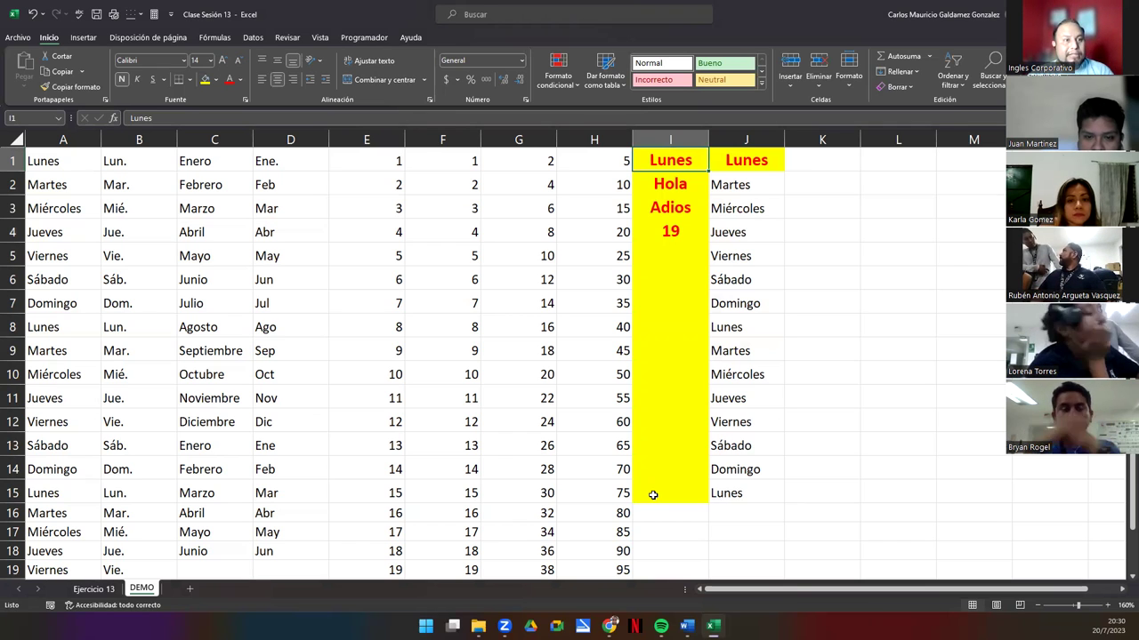
# Step: Repeat the weekday autofill from J1 down to J15, again choosing the fill option without formatting
pyautogui.click(744, 167)
pyautogui.moveTo(784, 171); pyautogui.dragTo(755, 498)
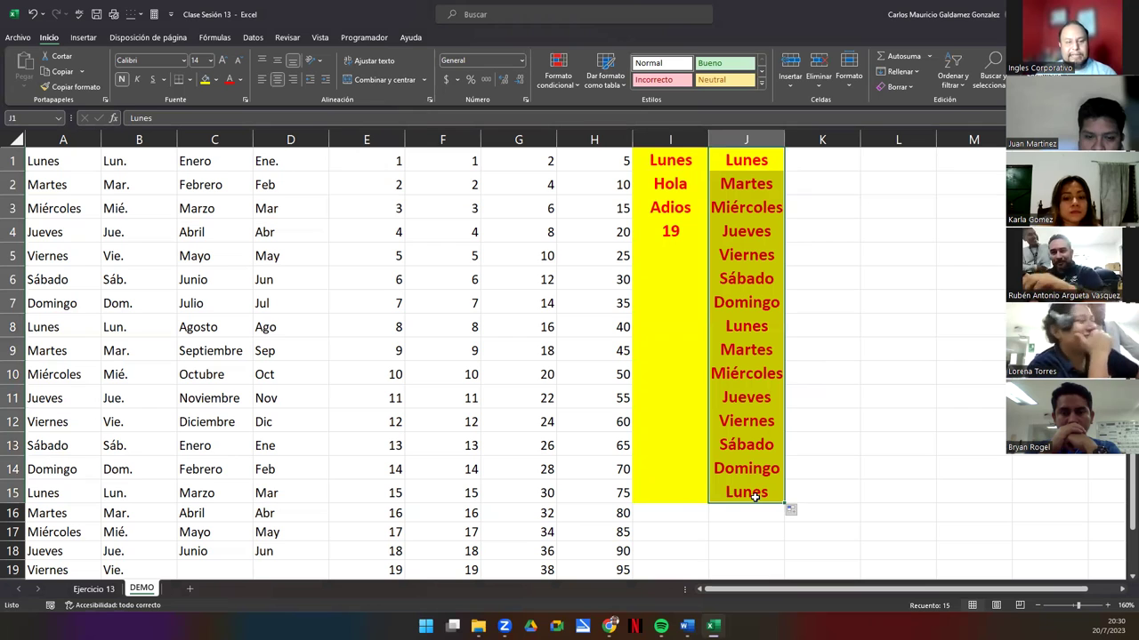
pyautogui.click(793, 511)
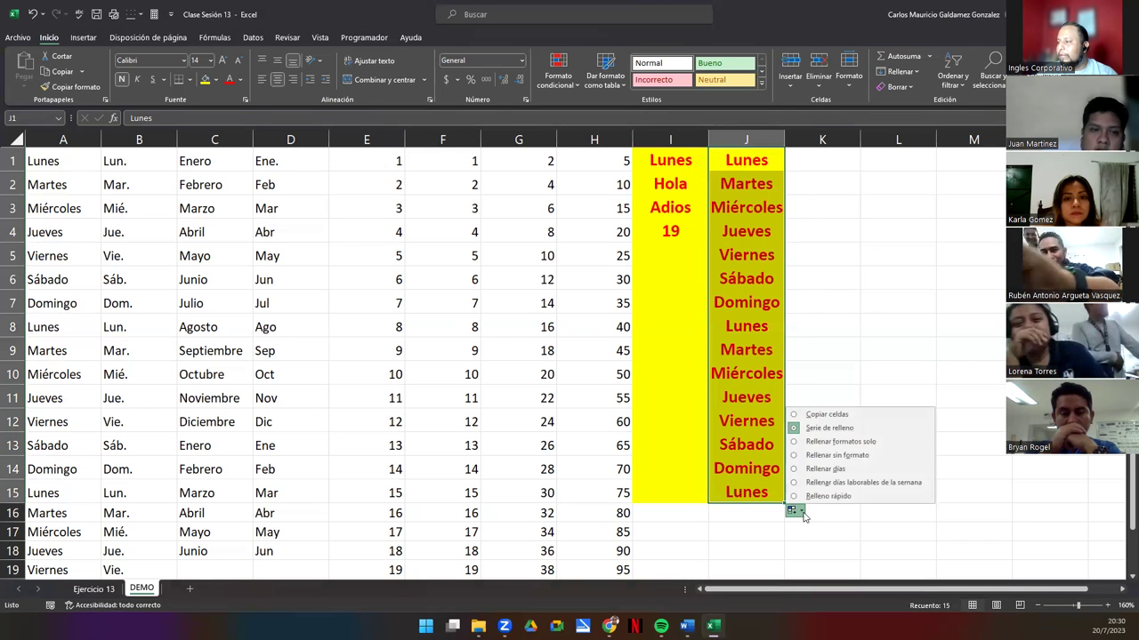
pyautogui.click(841, 457)
# Step: Select the filled weekdays in J2:J15 and review the autofill options available for them
pyautogui.moveTo(752, 185); pyautogui.dragTo(745, 495)
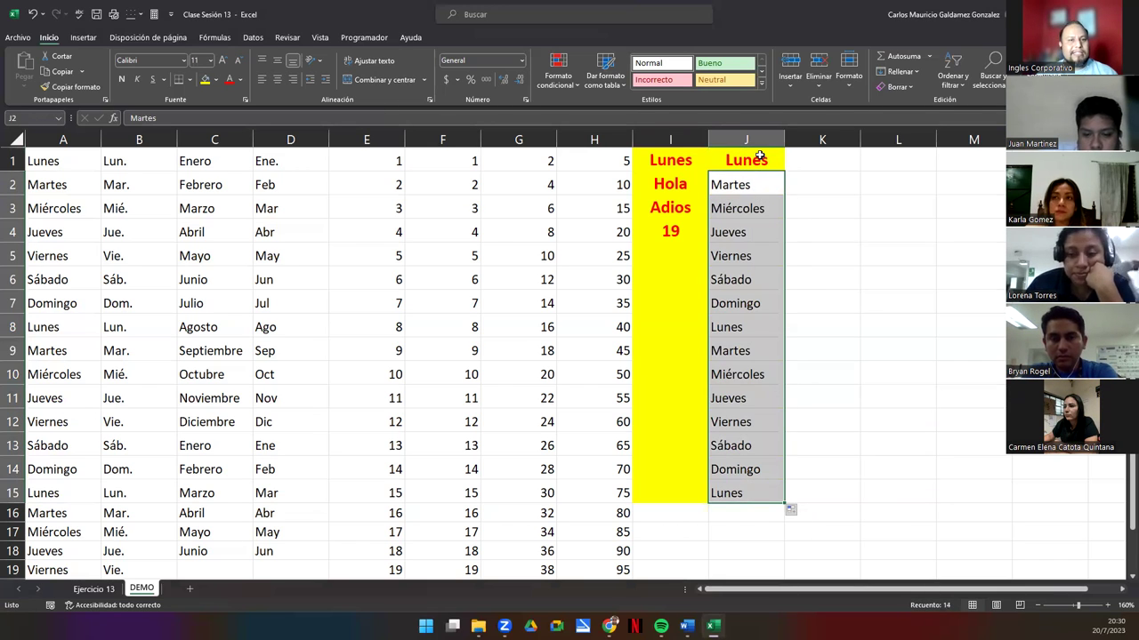
pyautogui.moveTo(763, 180); pyautogui.dragTo(741, 493)
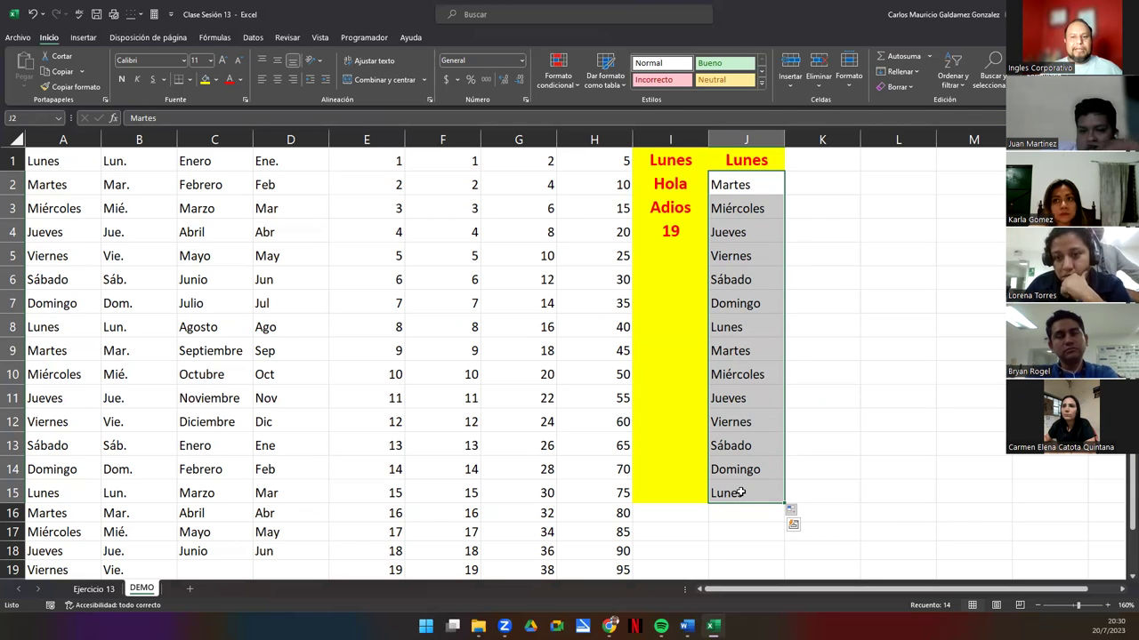
pyautogui.click(796, 513)
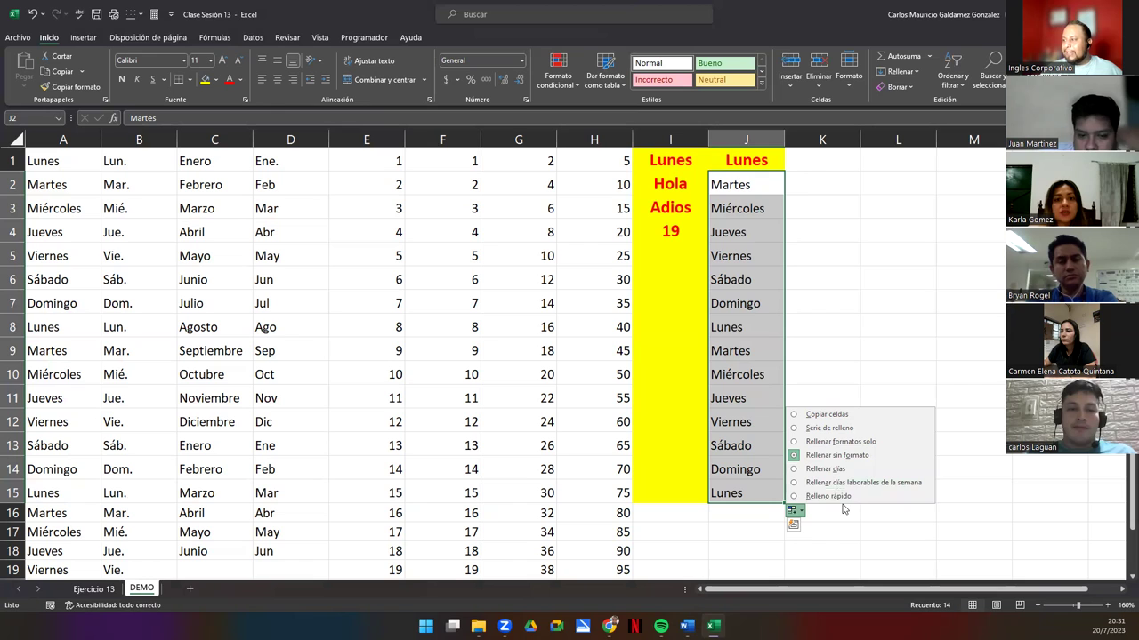
# Step: Enter Lunes in cell K1 and autofill the weekdays down to K15
pyautogui.click(826, 169)
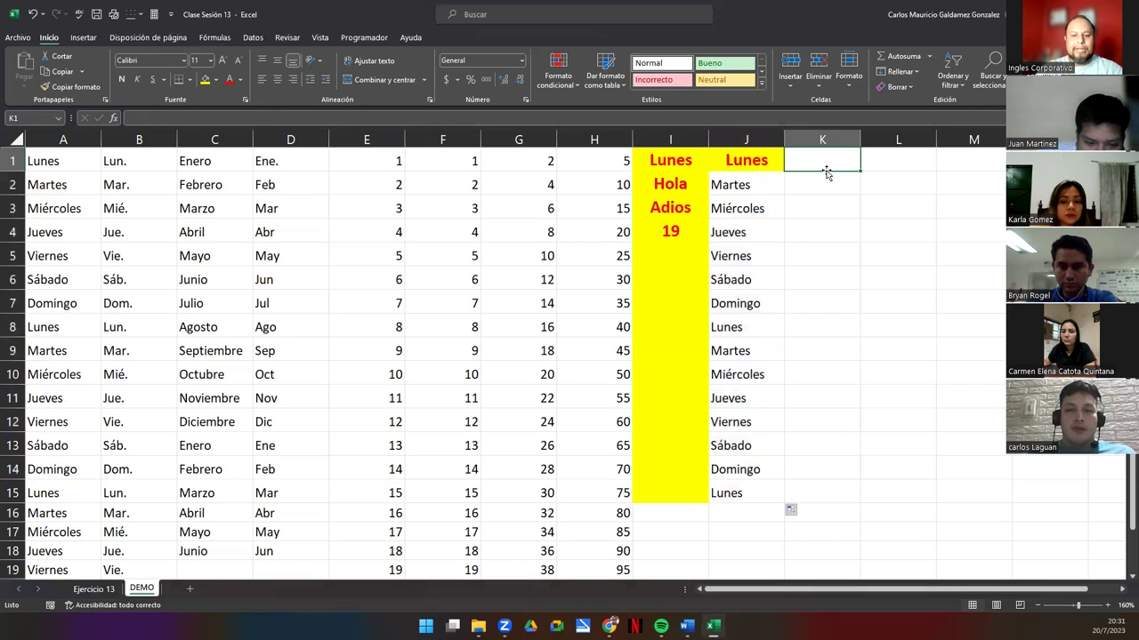
pyautogui.write('Lues')
pyautogui.press('Return')
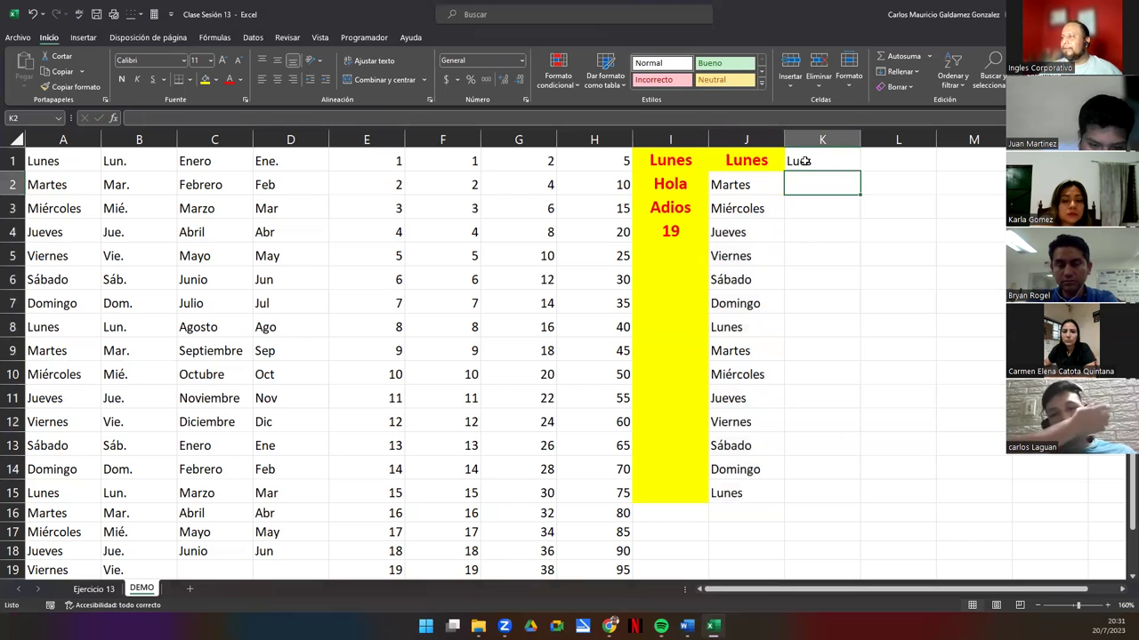
pyautogui.doubleClick(795, 161)
pyautogui.write('n')
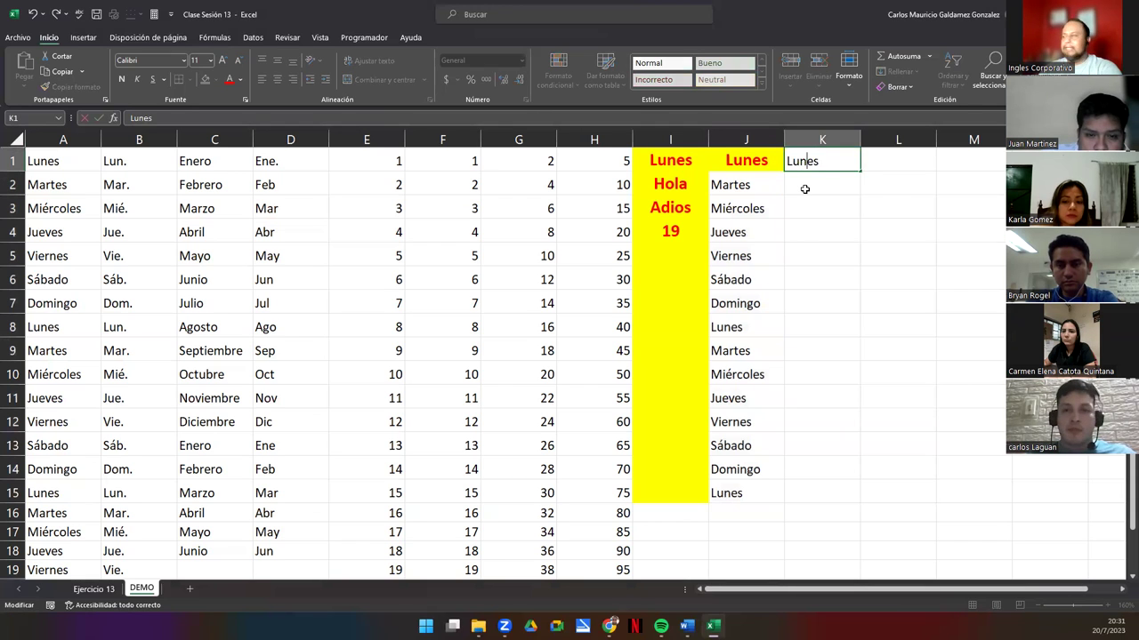
pyautogui.press('Return')
pyautogui.click(838, 165)
pyautogui.moveTo(861, 172); pyautogui.dragTo(860, 503)
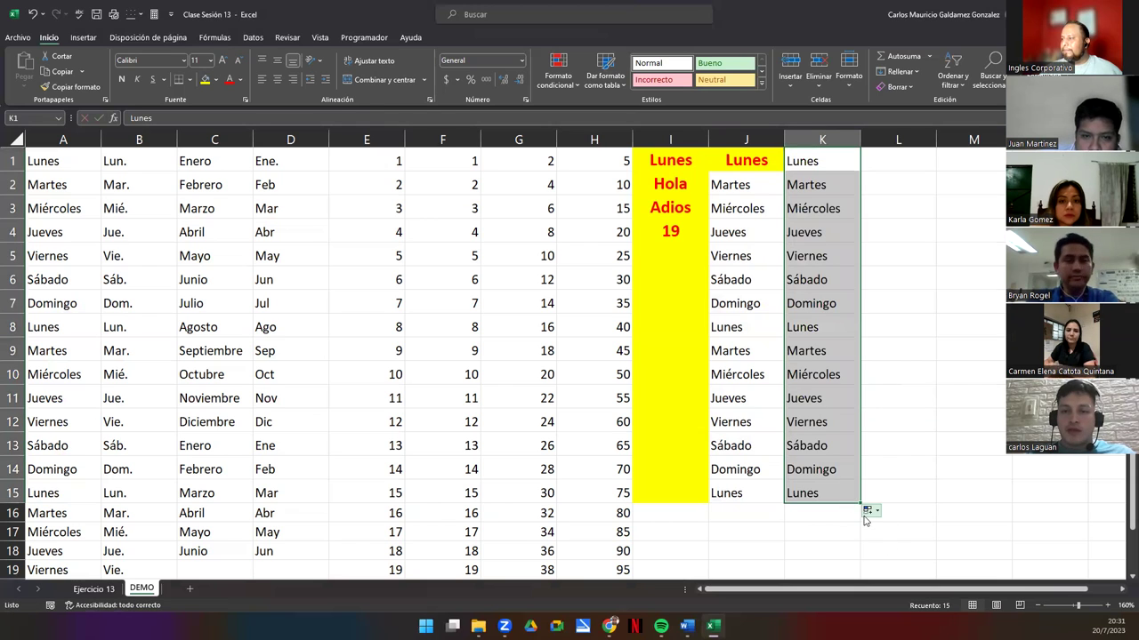
# Step: Set the K1:K15 autofill to "Rellenar días" and then to "Rellenar días laborables de la semana"
pyautogui.click(869, 511)
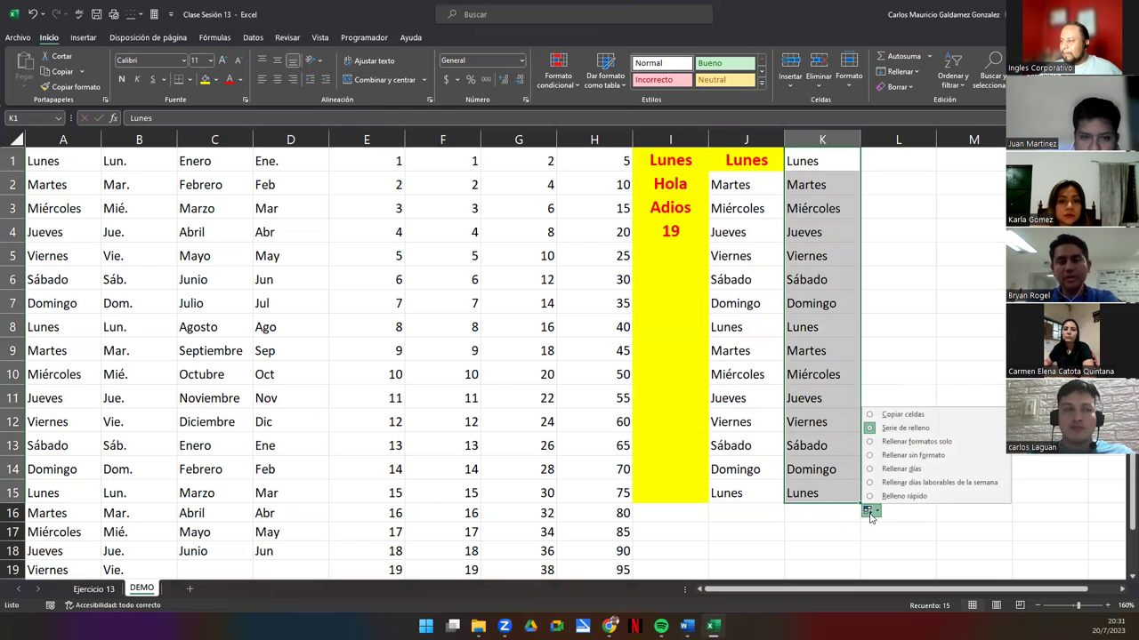
pyautogui.click(920, 467)
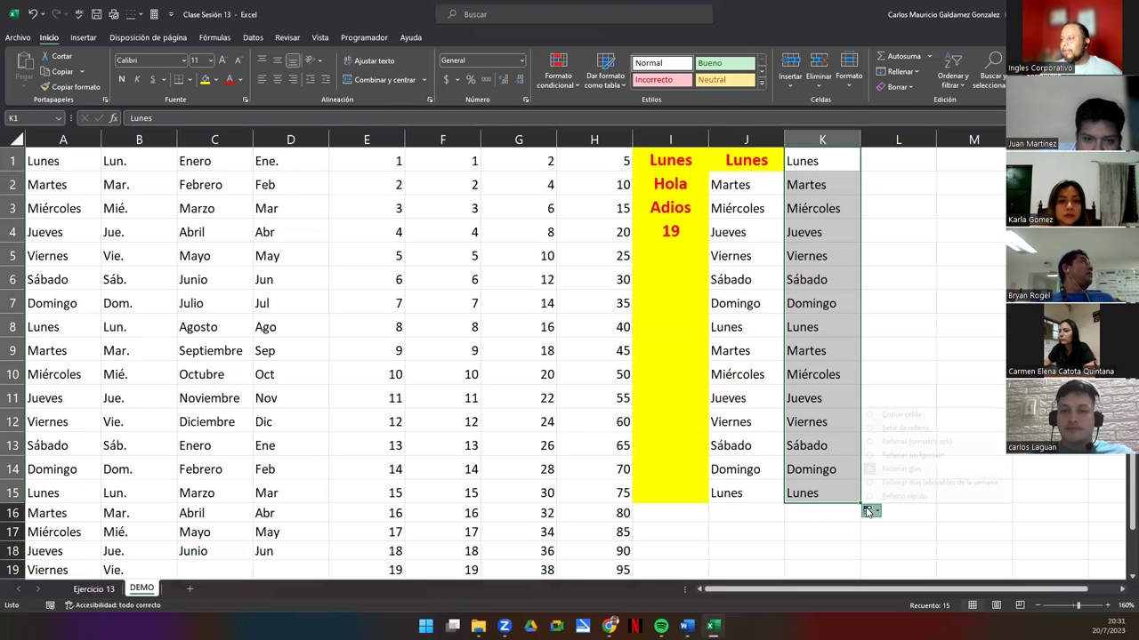
pyautogui.click(868, 510)
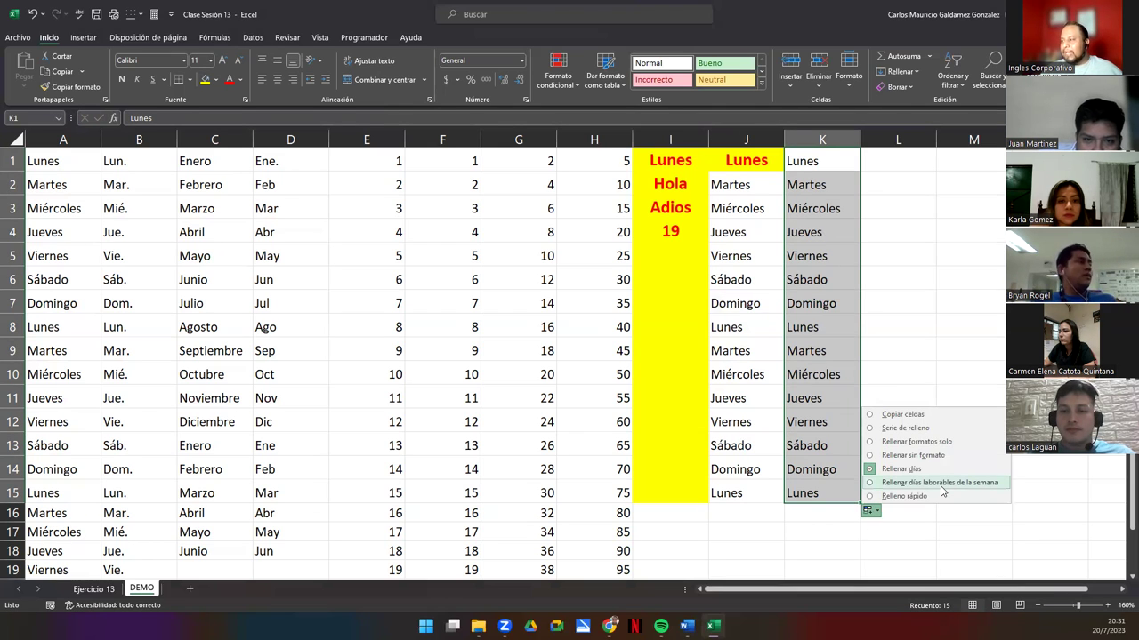
pyautogui.click(940, 483)
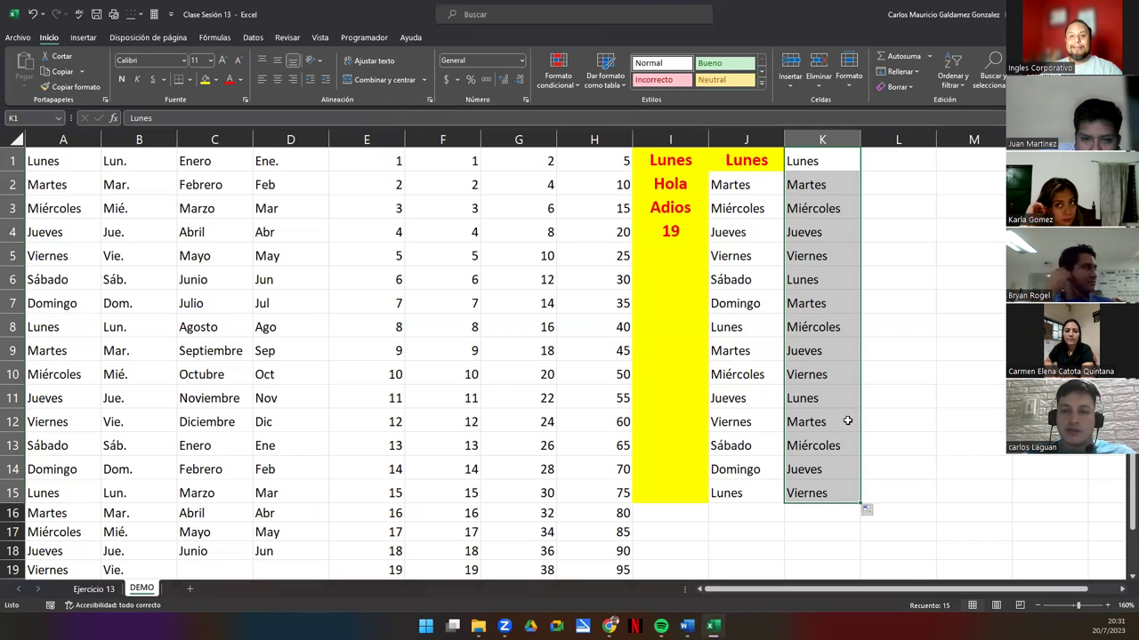
# Step: Undo the working-weekdays fill in column K and redo it
pyautogui.hotkey('ctrl', 'z')
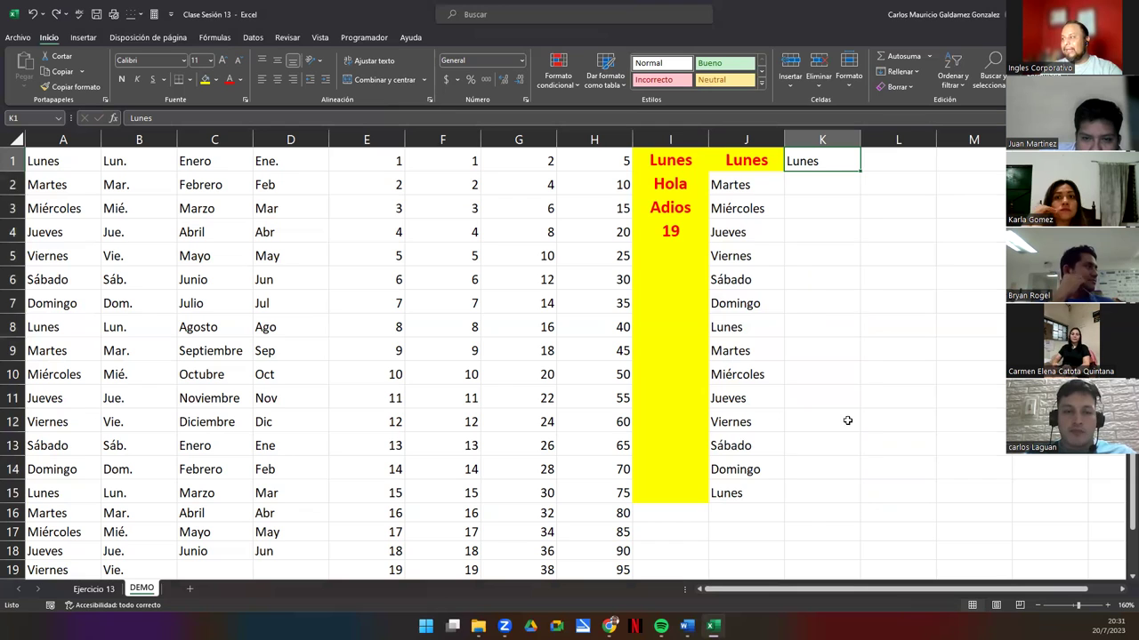
pyautogui.hotkey('ctrl', 'y')
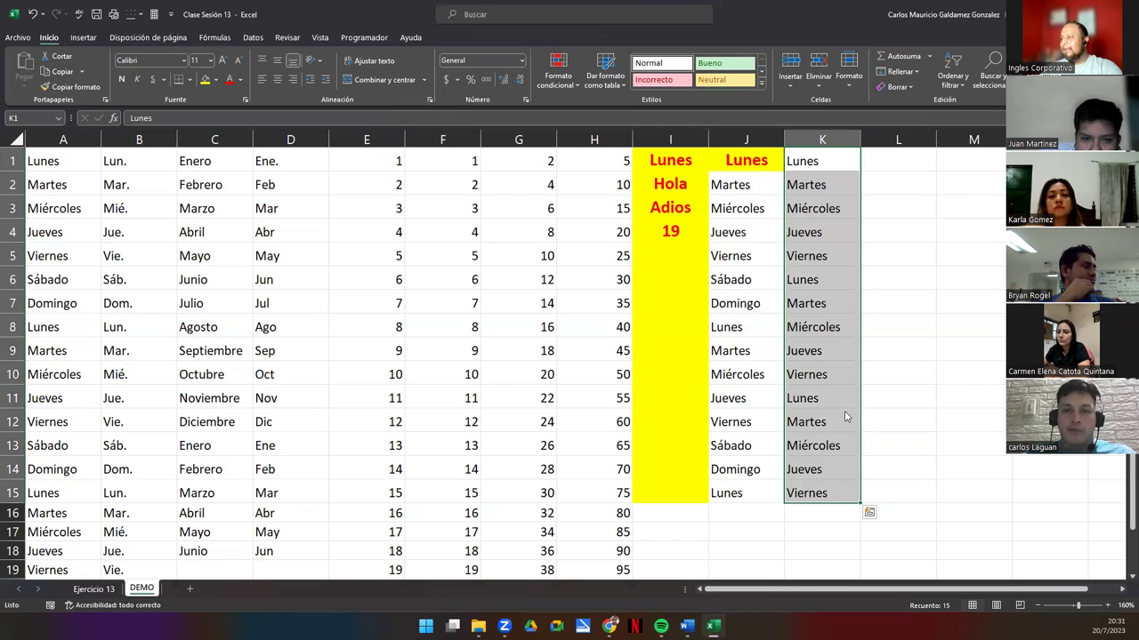
pyautogui.hotkey('ctrl', 'q')
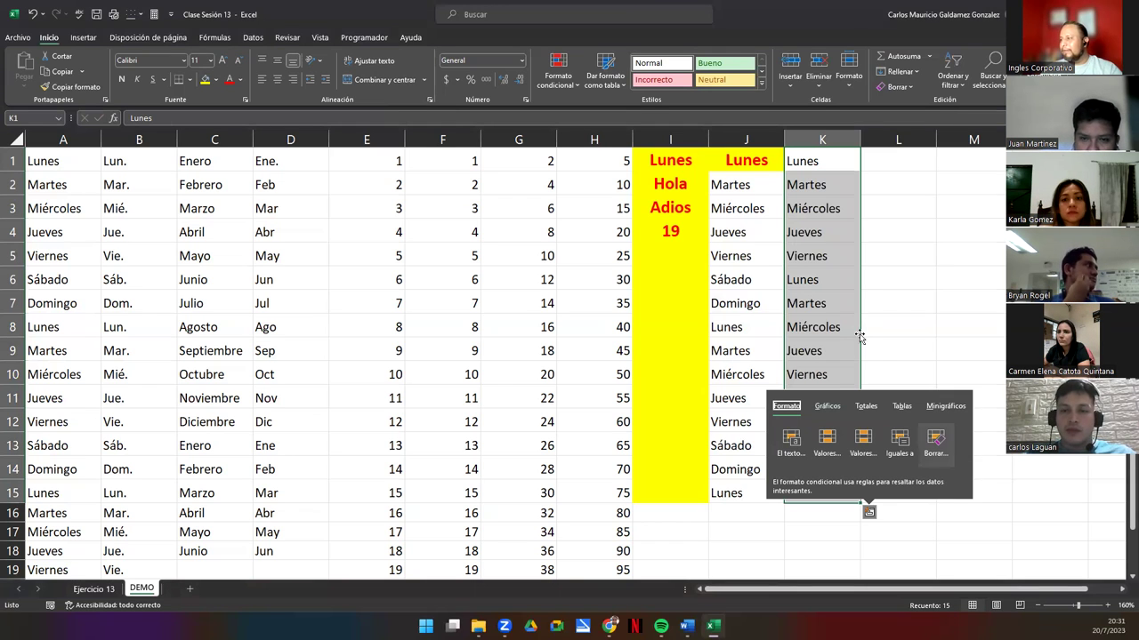
pyautogui.click(869, 513)
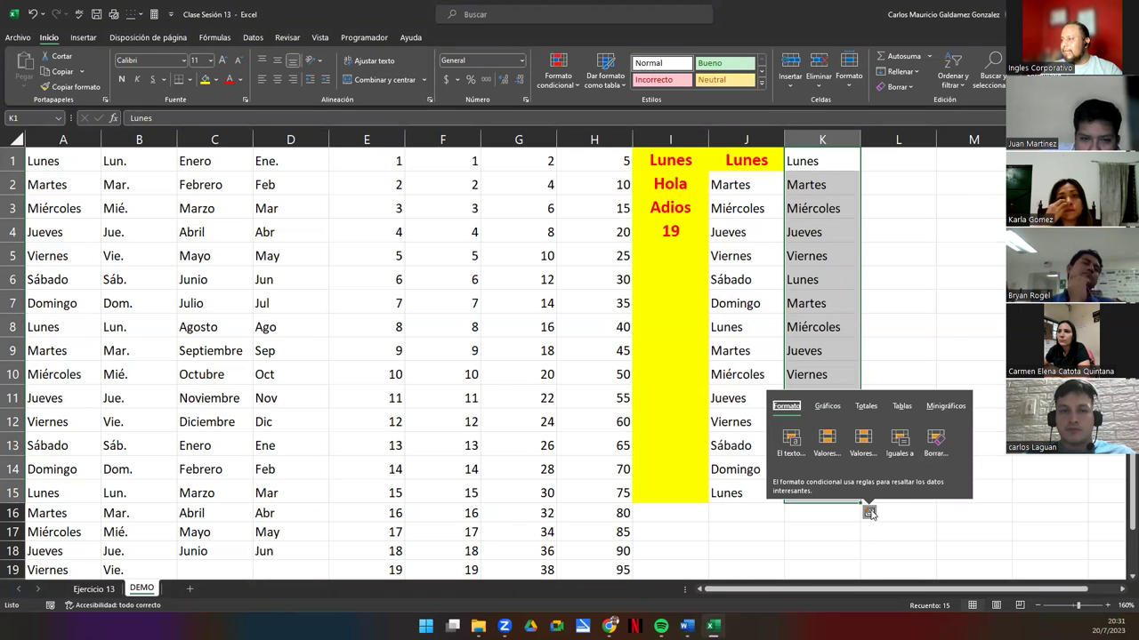
pyautogui.click(830, 329)
# Step: Autofill the weekdays again from K1 down to K15 and set the fill to "Rellenar días laborables de la semana"
pyautogui.click(819, 160)
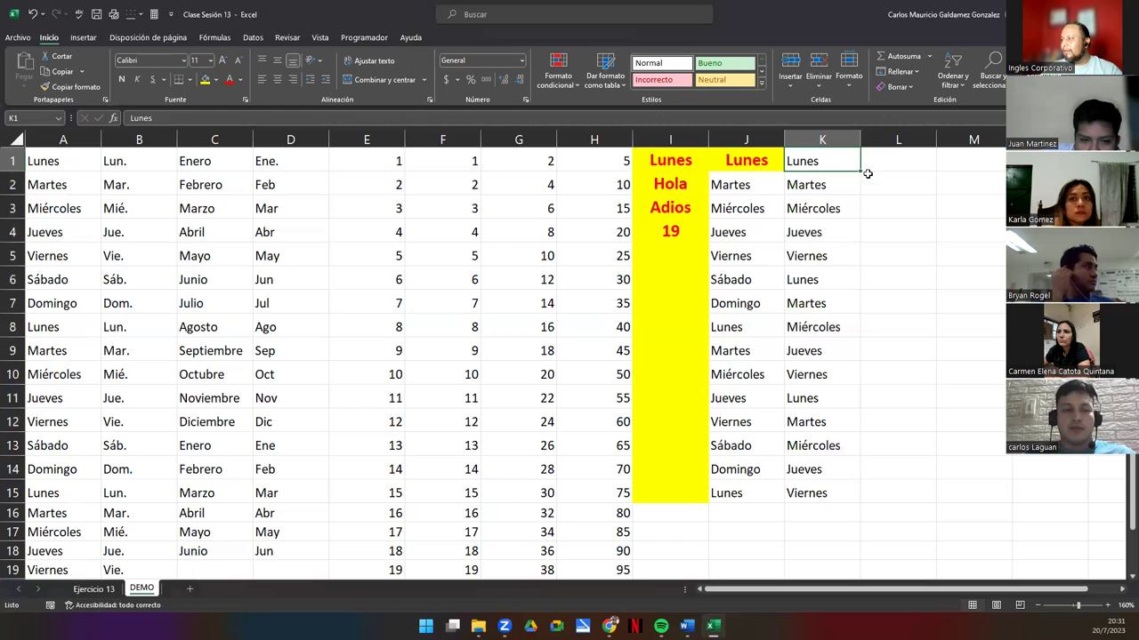
pyautogui.moveTo(859, 173); pyautogui.dragTo(859, 504)
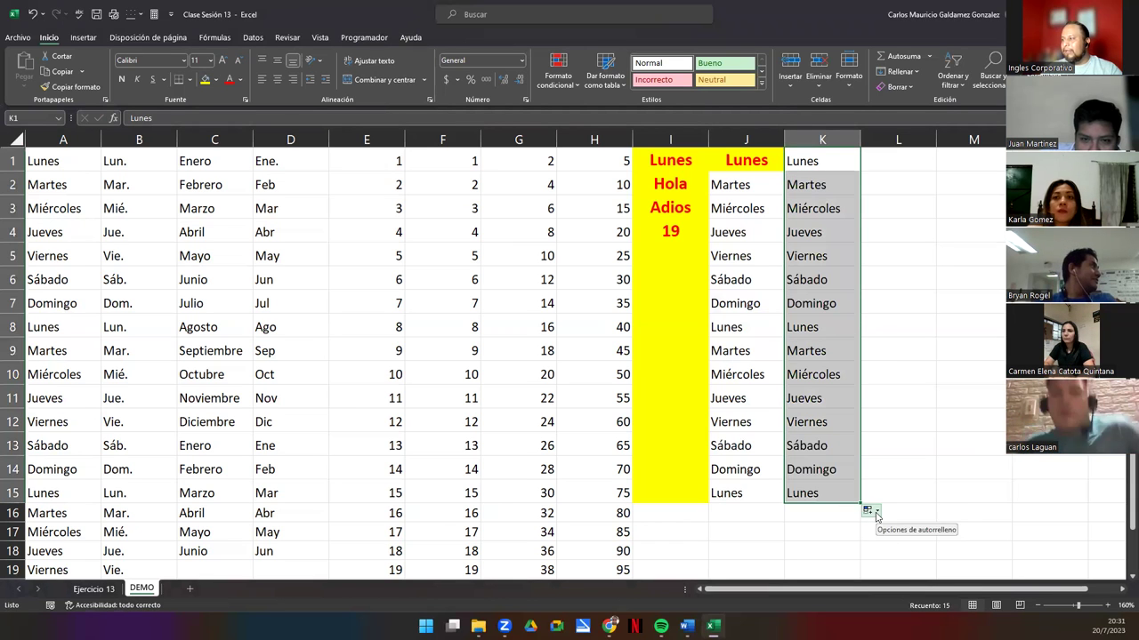
pyautogui.click(870, 511)
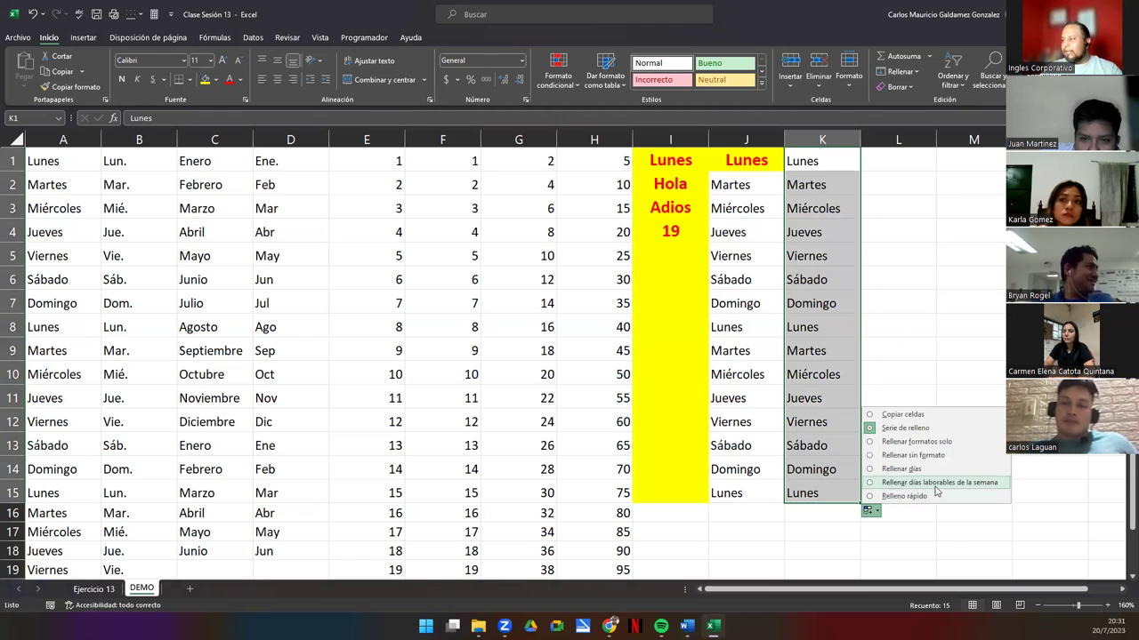
pyautogui.click(934, 484)
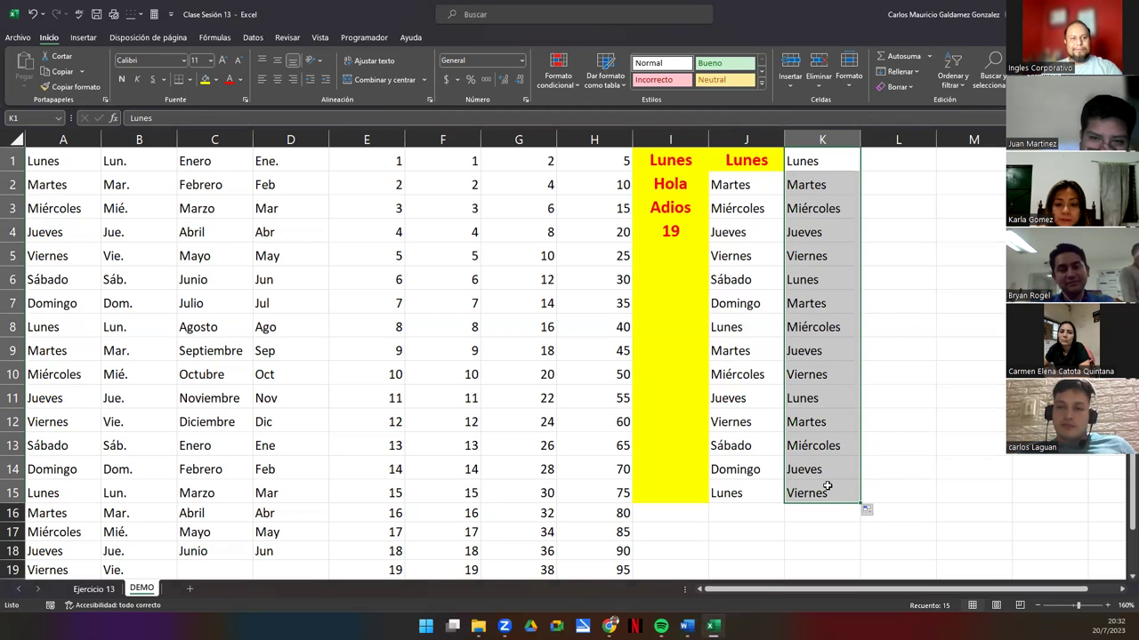
# Step: Try the "Relleno rápido" autofill option on K1:K15
pyautogui.click(875, 513)
pyautogui.click(892, 501)
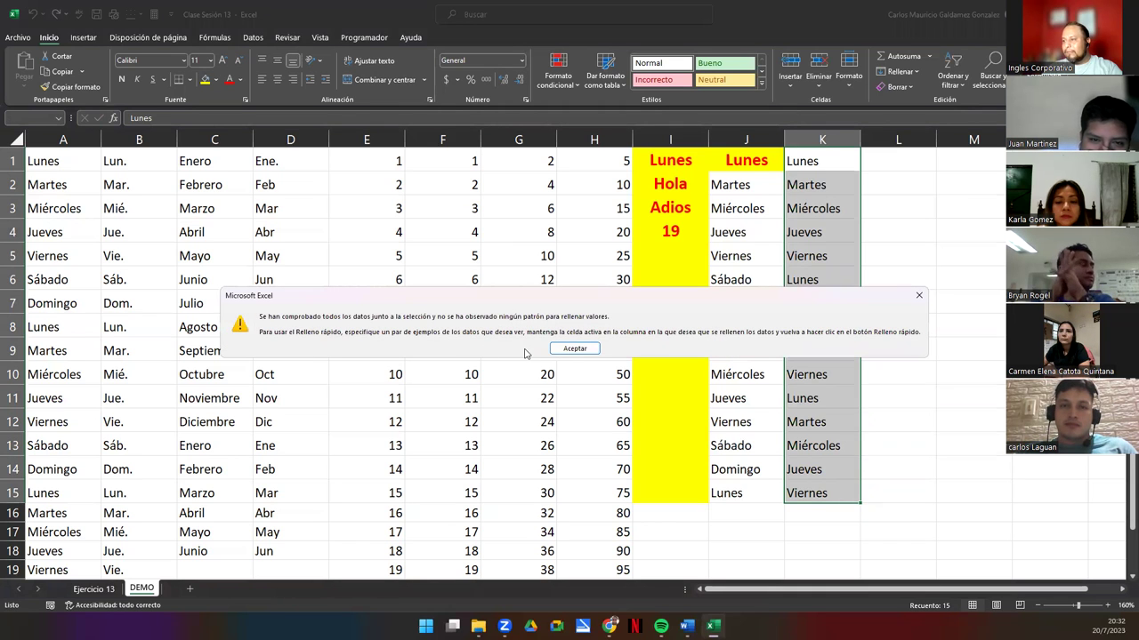
pyautogui.click(583, 348)
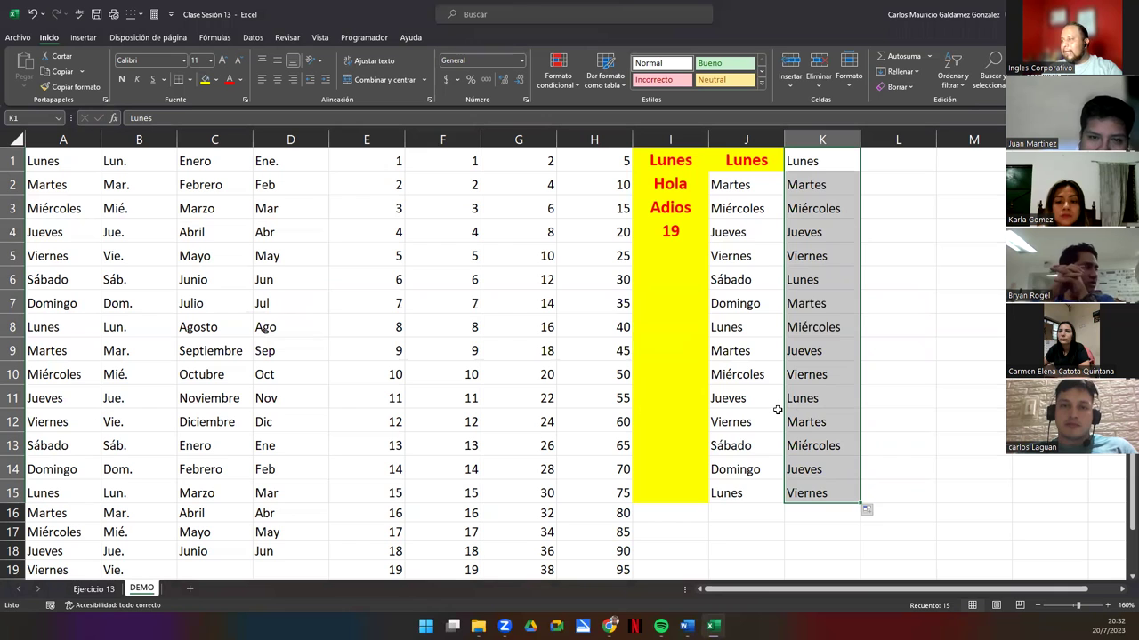
pyautogui.click(807, 413)
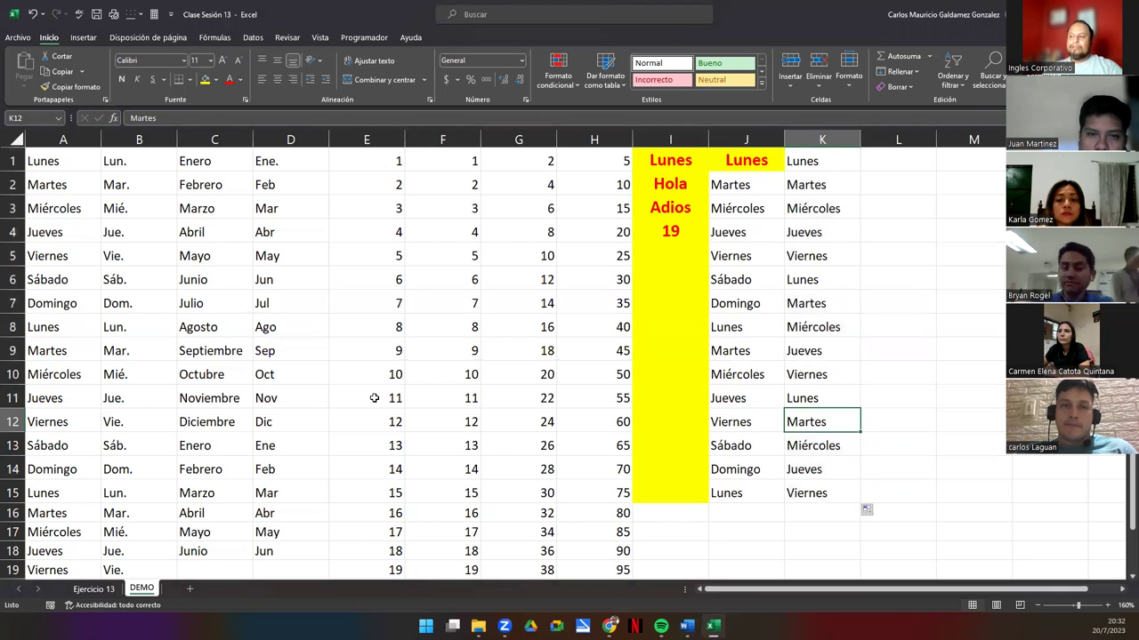
# Step: Delete all the cells of the DEMO sheet to leave it blank
pyautogui.scroll(-1, 374, 397)
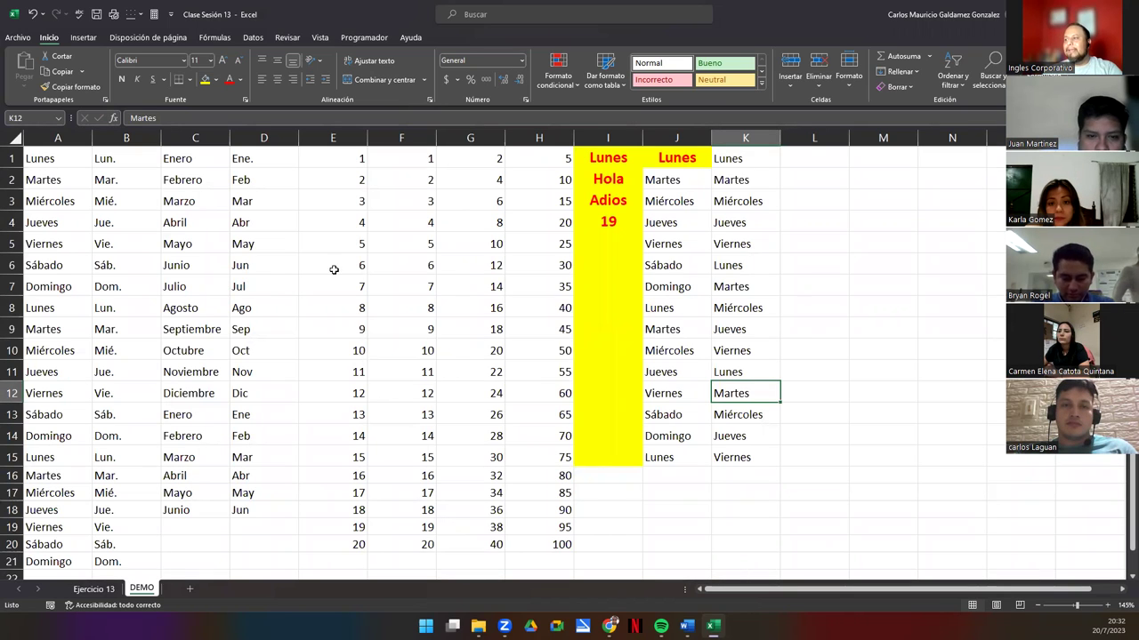
pyautogui.click(427, 349)
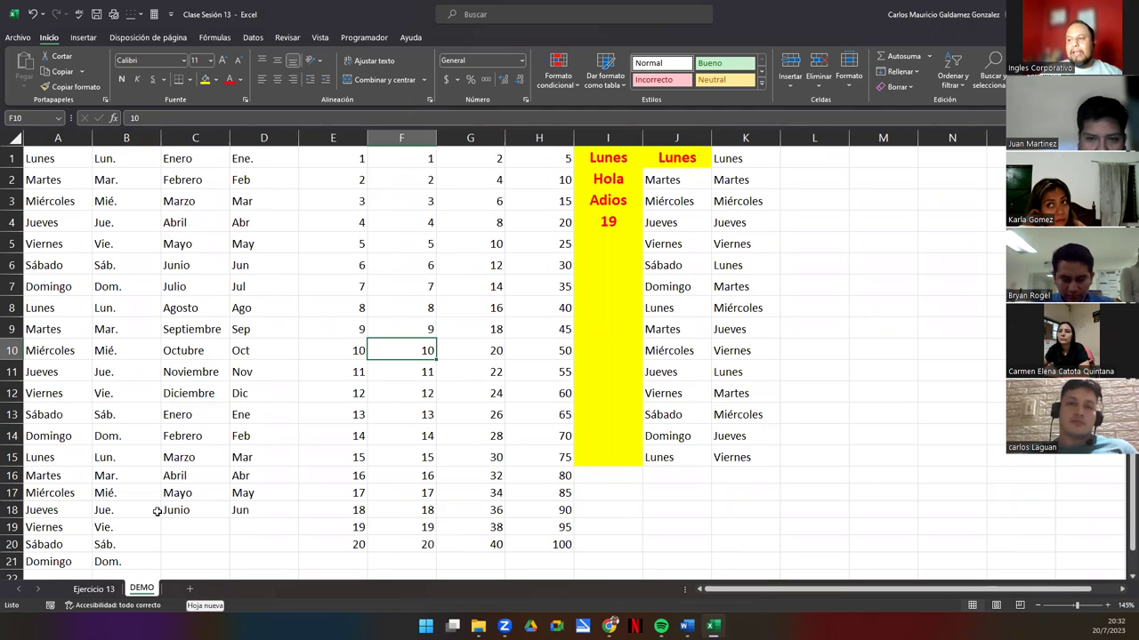
pyautogui.click(16, 137)
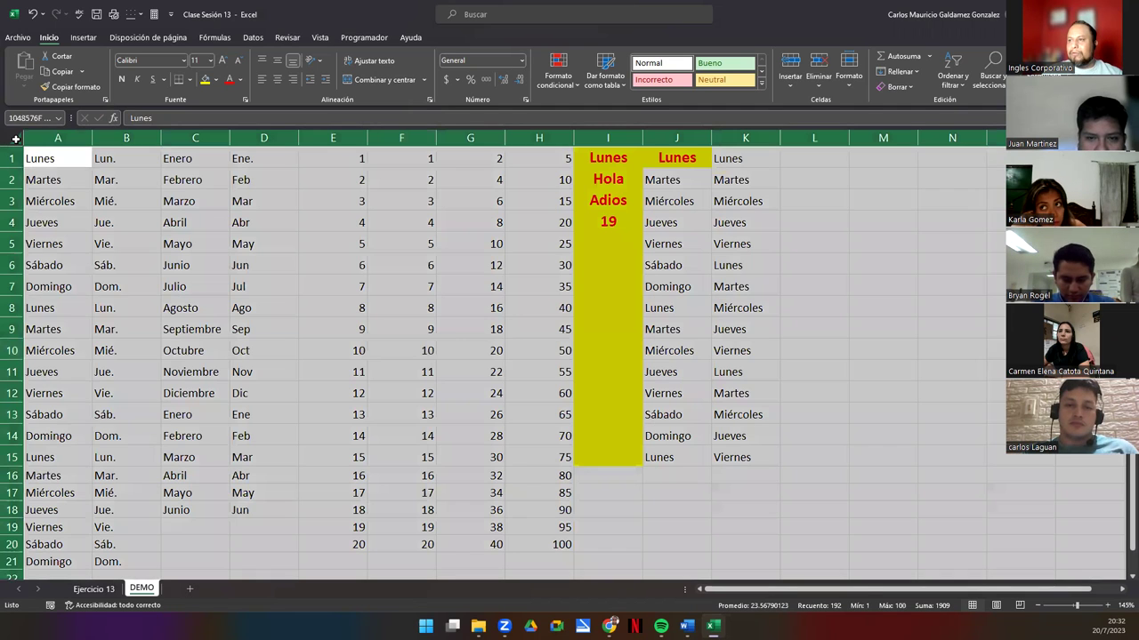
pyautogui.rightClick(17, 140)
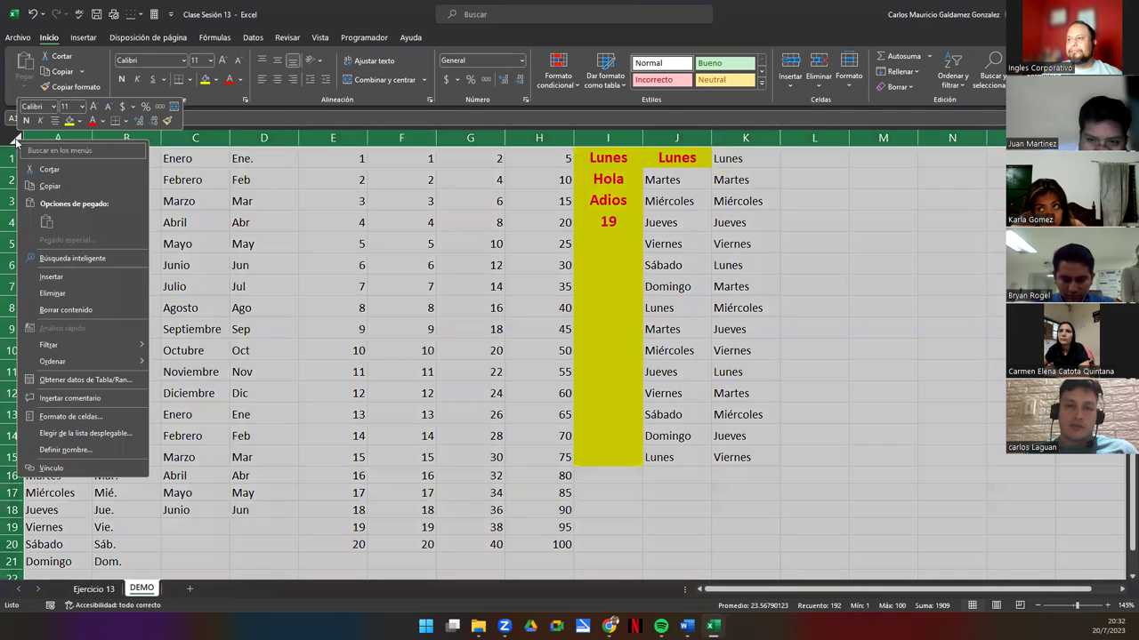
pyautogui.click(53, 293)
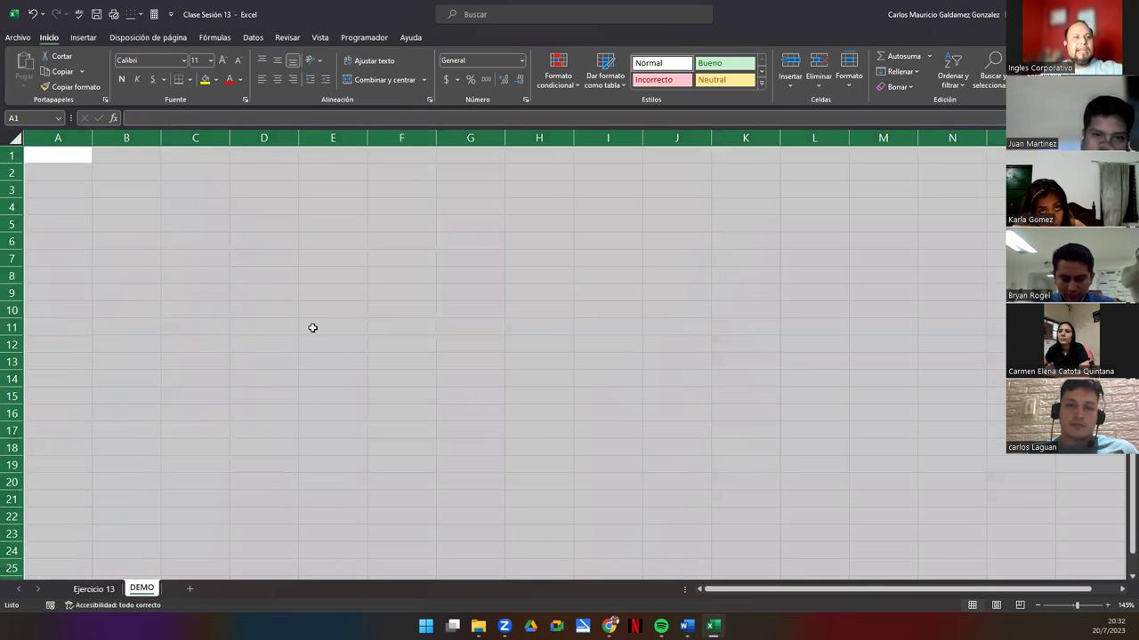
pyautogui.click(312, 328)
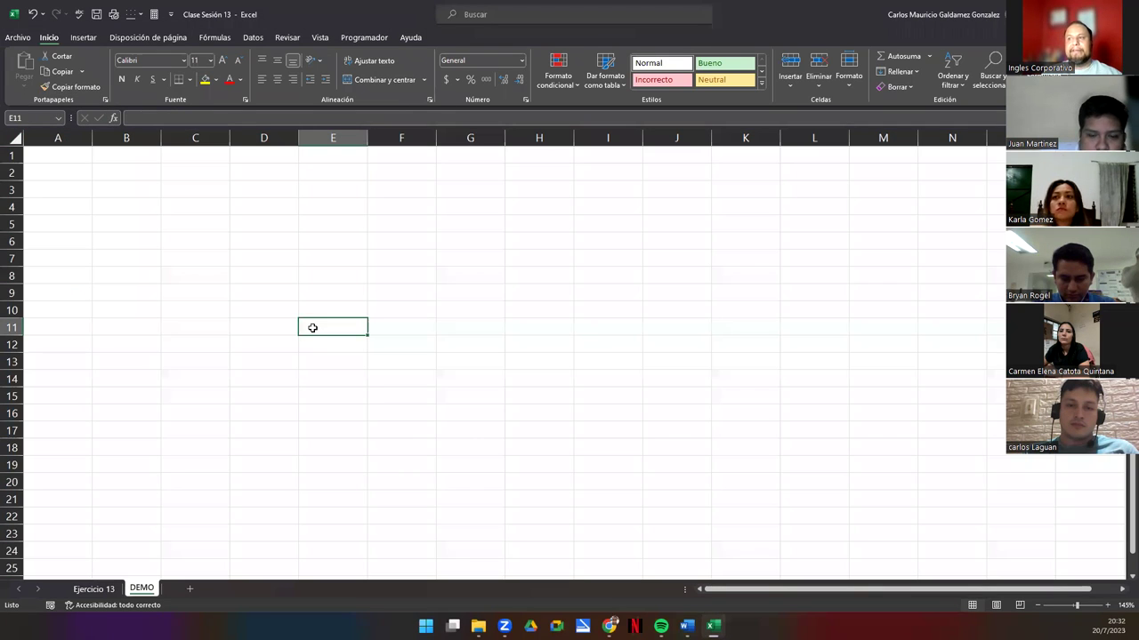
# Step: Enter the headers #, Codigo, Nombre and Apellidos in cells A3 to D3
pyautogui.click(56, 160)
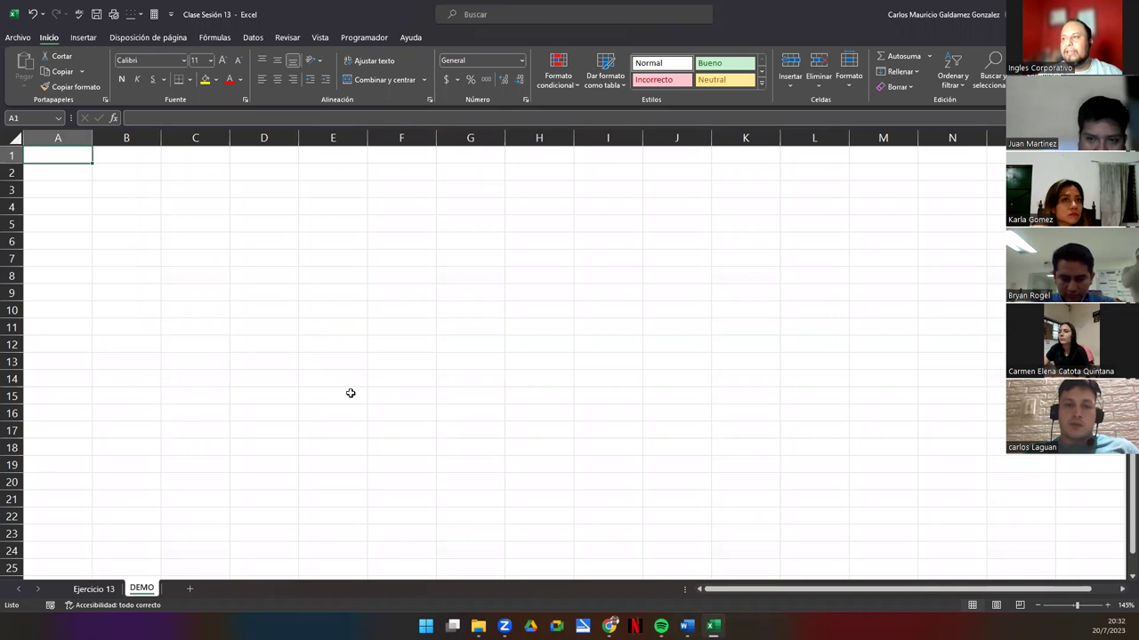
pyautogui.press('Down')
pyautogui.press('Down')
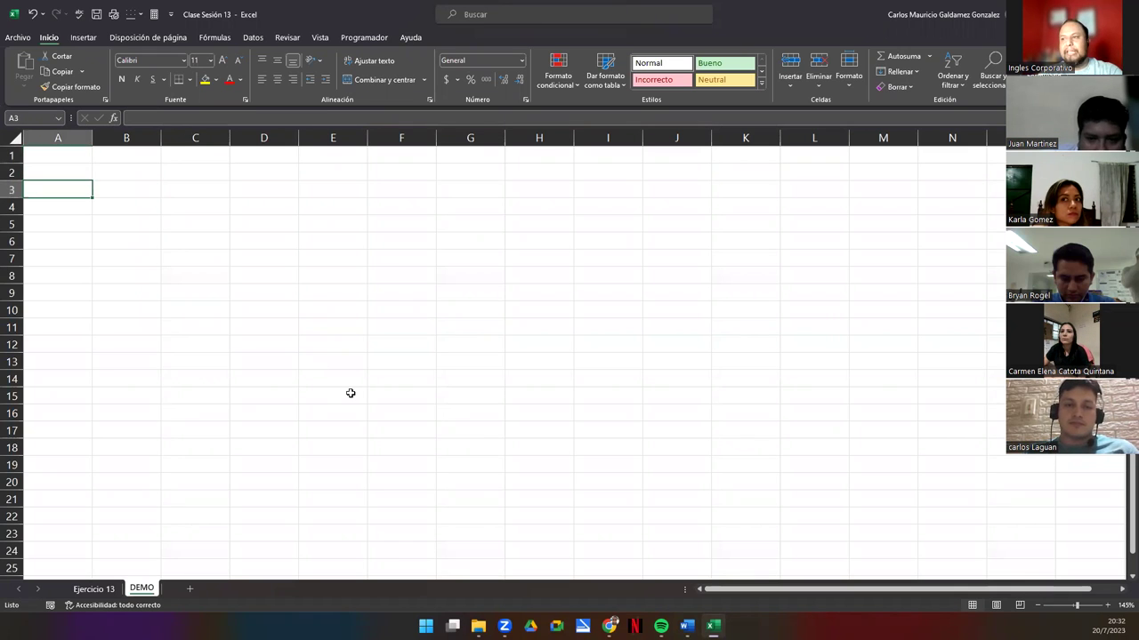
pyautogui.write('#')
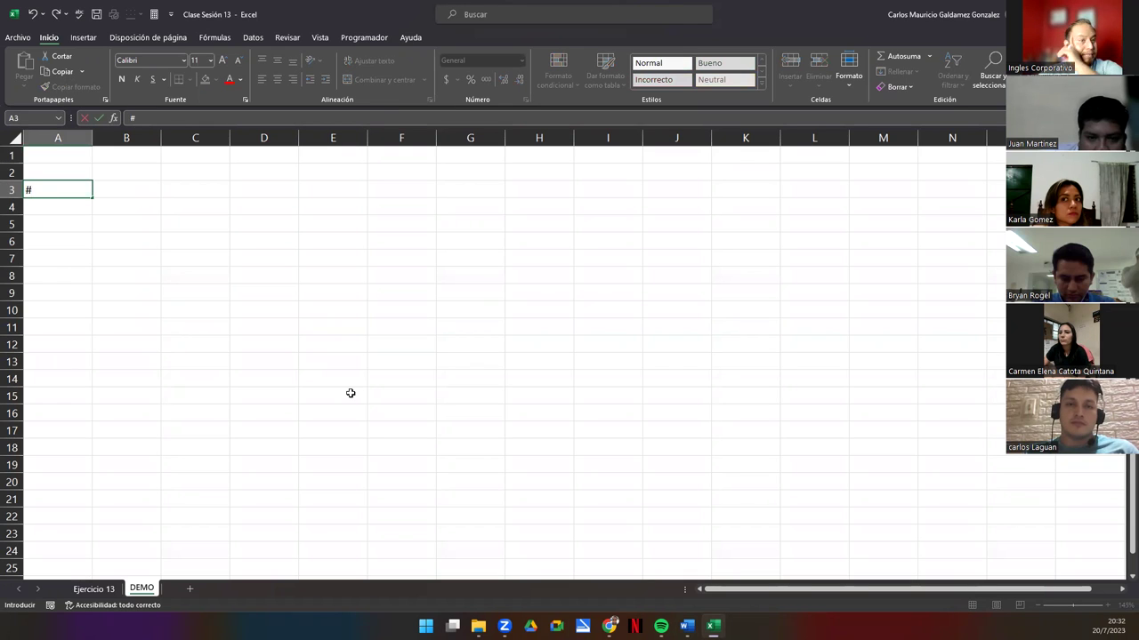
pyautogui.press('Tab')
pyautogui.write('Codigo')
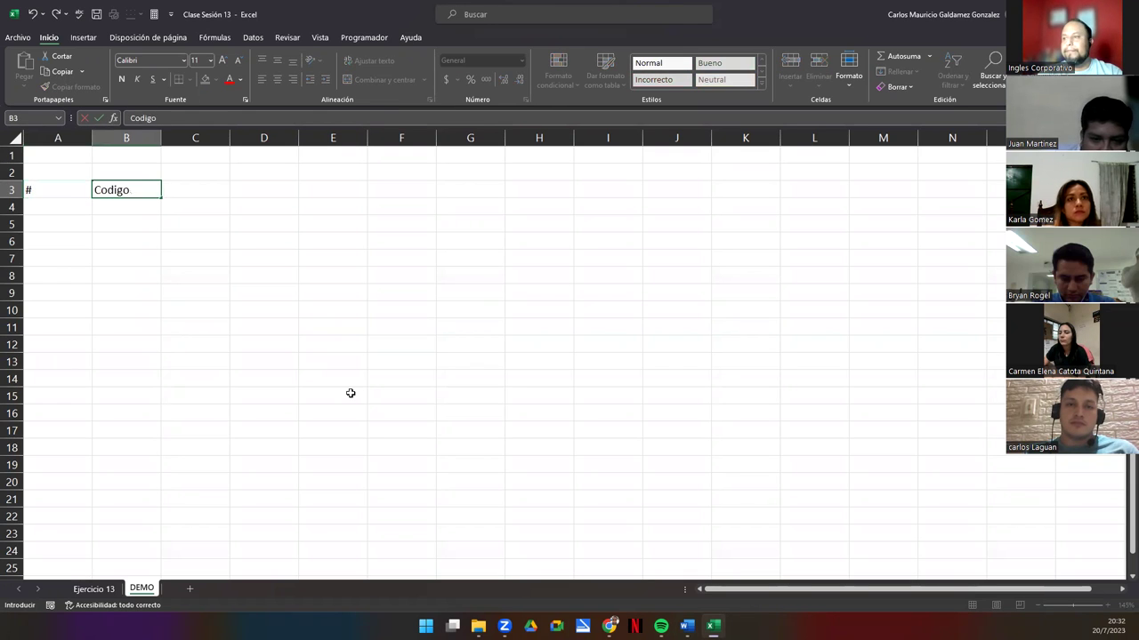
pyautogui.press('Tab')
pyautogui.write('Nombre')
pyautogui.press('Tab')
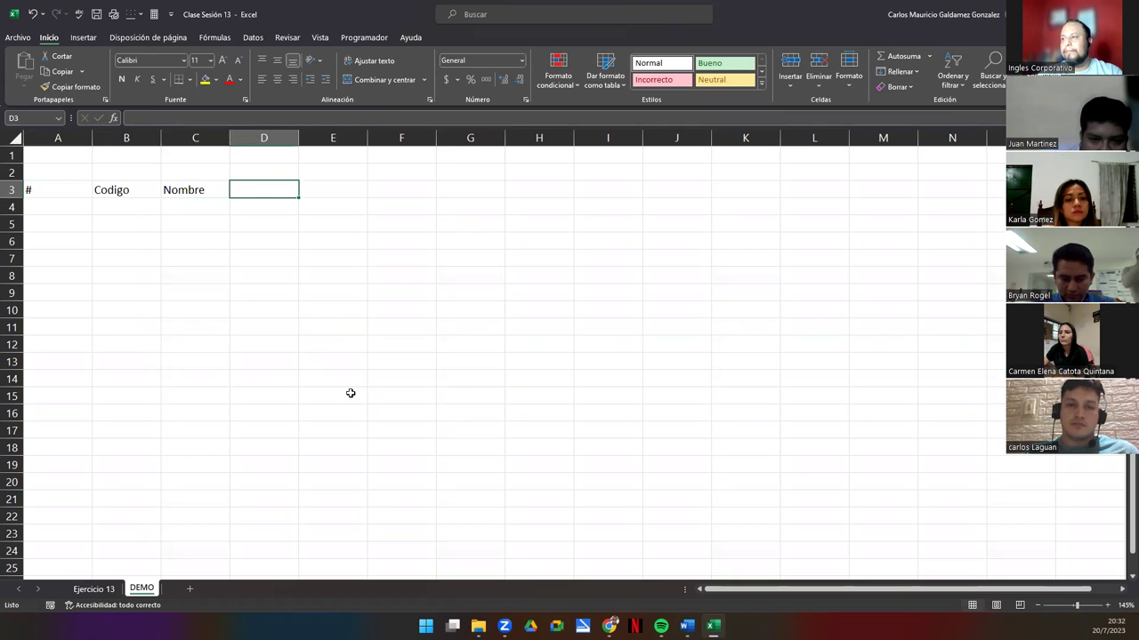
pyautogui.write('Apellidos')
pyautogui.press('Tab')
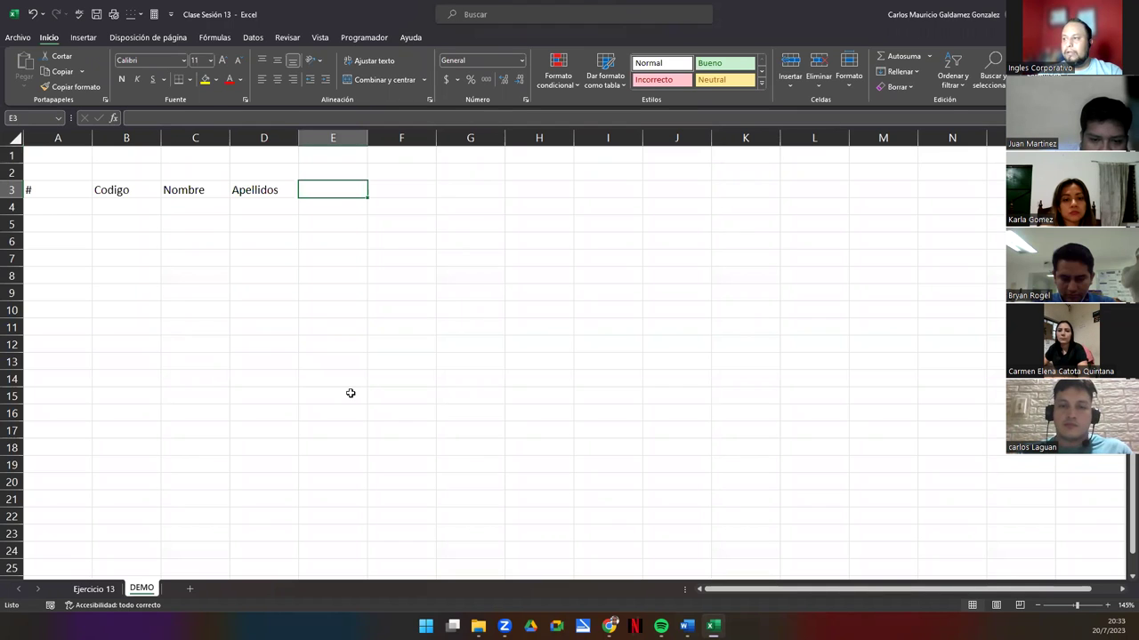
# Step: Enter the year 2022 in cell E2, above the first column after Apellidos
pyautogui.press('Up')
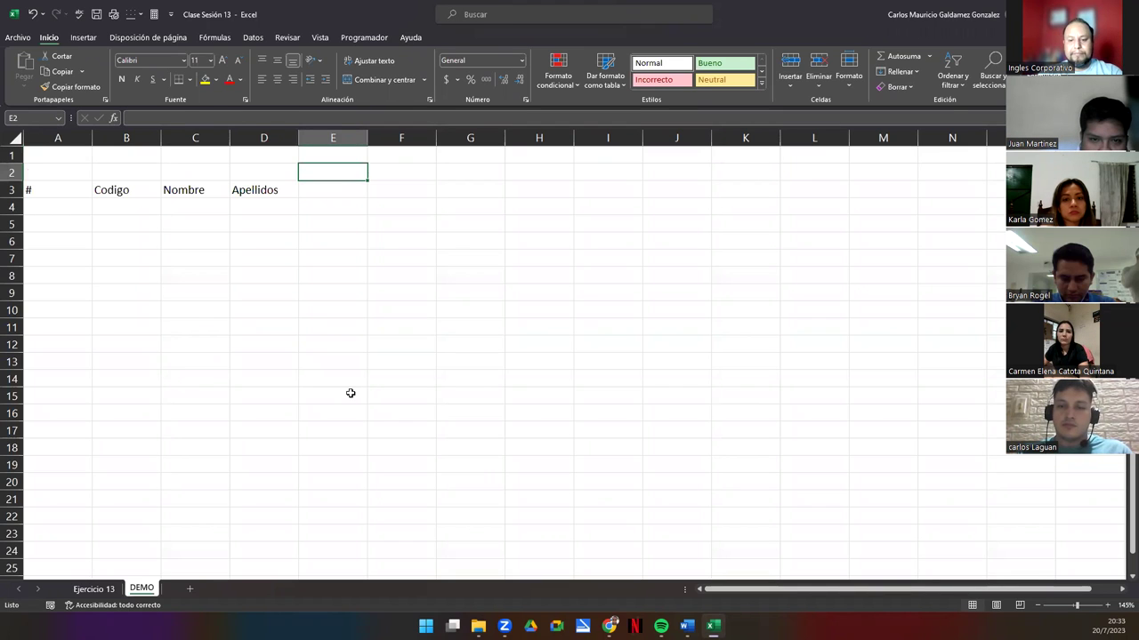
pyautogui.write('2022')
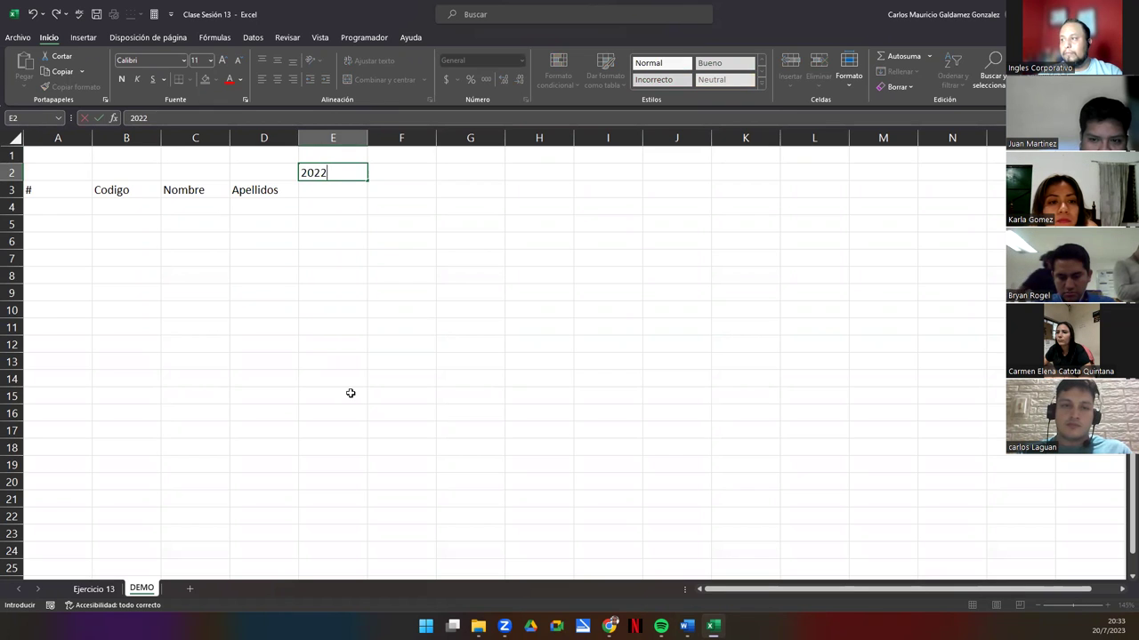
pyautogui.press('Tab')
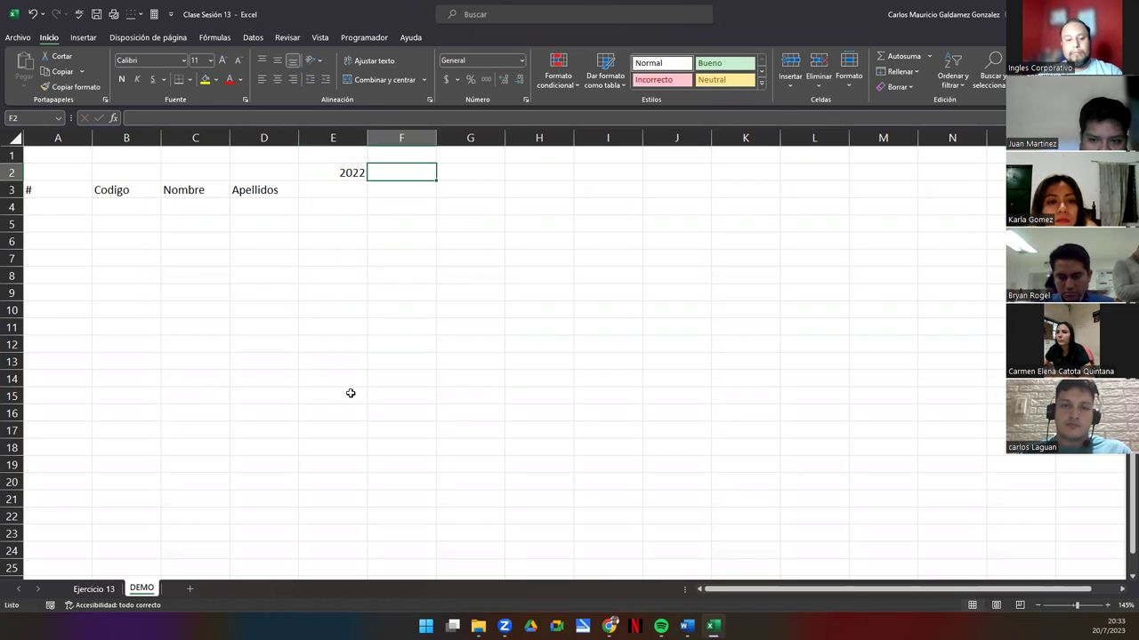
pyautogui.press('Return')
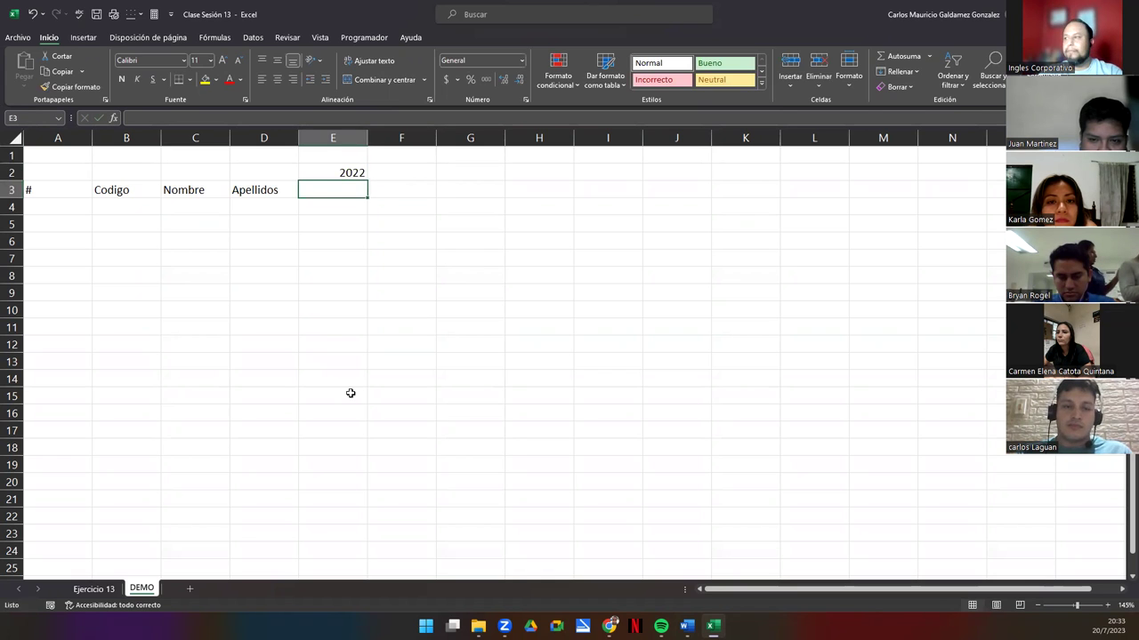
# Step: Enter Ene in cell E3 and autofill the abbreviated months across row 3 to P3
pyautogui.write('Ene')
pyautogui.click(371, 223)
pyautogui.click(361, 191)
pyautogui.moveTo(368, 197); pyautogui.dragTo(1059, 195)
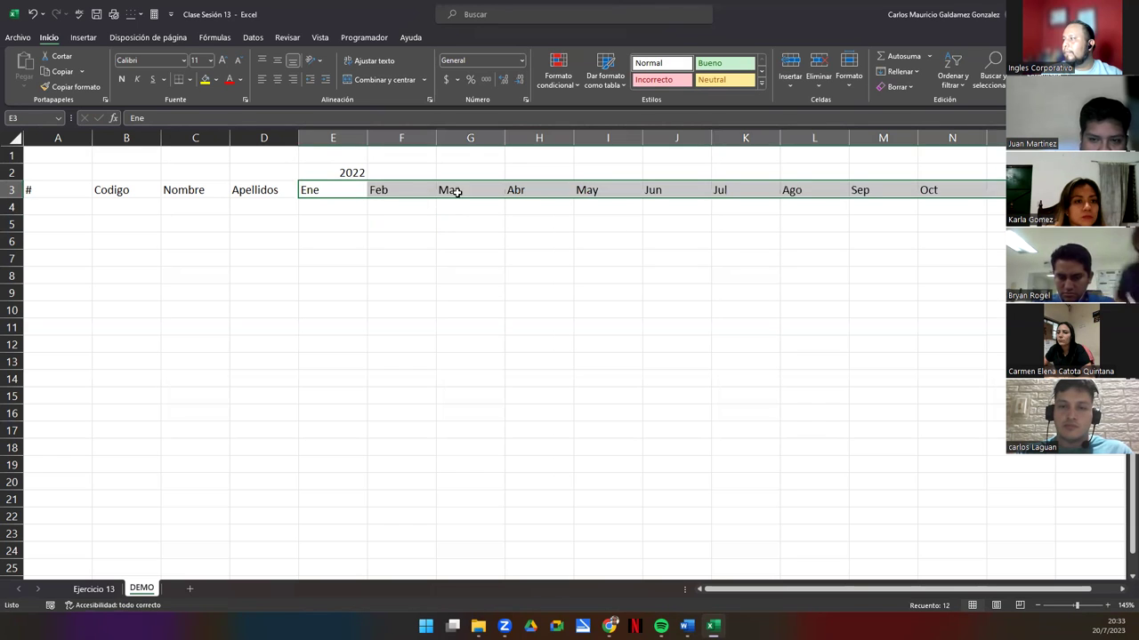
# Step: Rotate the month headers in E3:P3 upward, and merge and center the 2022 heading across E2:P2
pyautogui.click(314, 61)
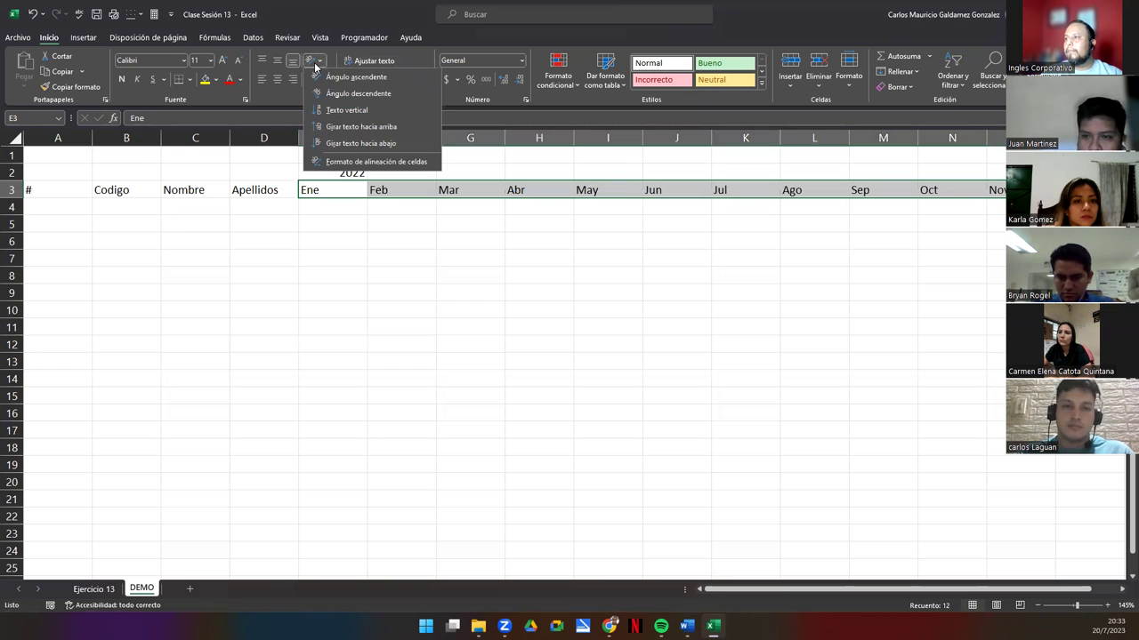
pyautogui.click(328, 129)
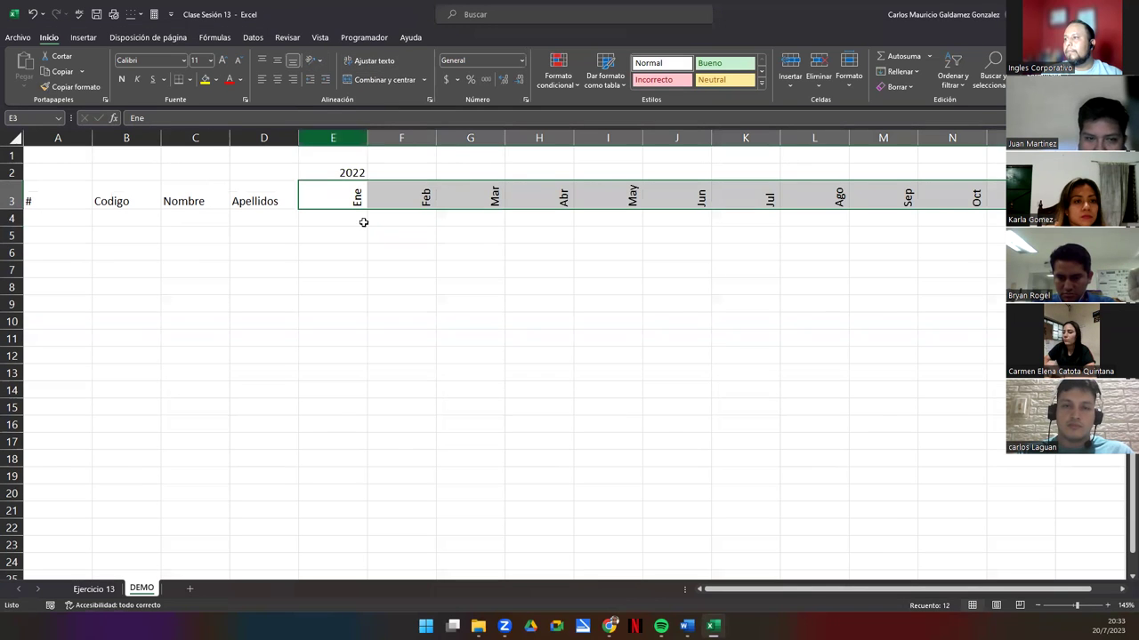
pyautogui.moveTo(328, 173); pyautogui.dragTo(996, 191)
pyautogui.click(996, 173)
pyautogui.moveTo(938, 170); pyautogui.dragTo(320, 171)
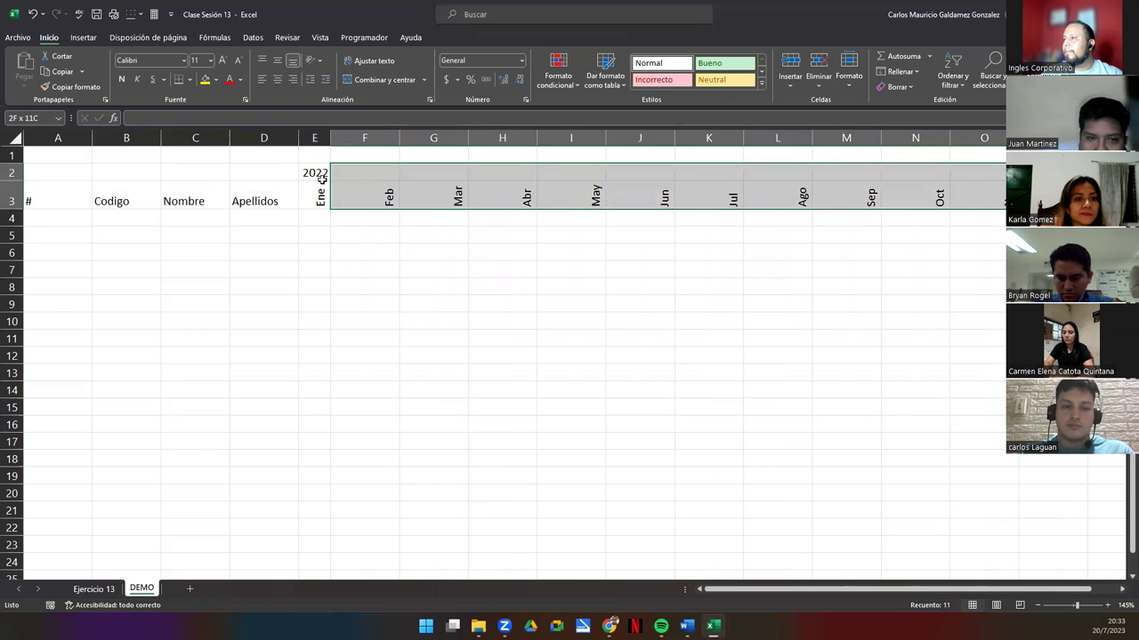
pyautogui.click(381, 80)
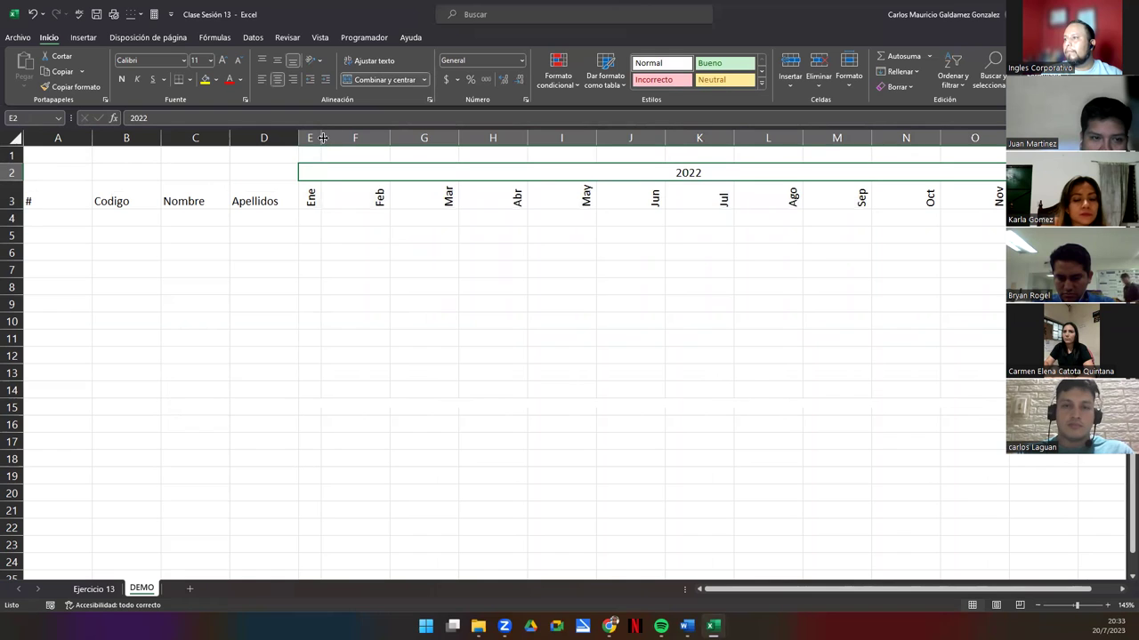
# Step: Set the width of columns E to P to 3
pyautogui.moveTo(310, 138); pyautogui.dragTo(1063, 138)
pyautogui.rightClick(1063, 137)
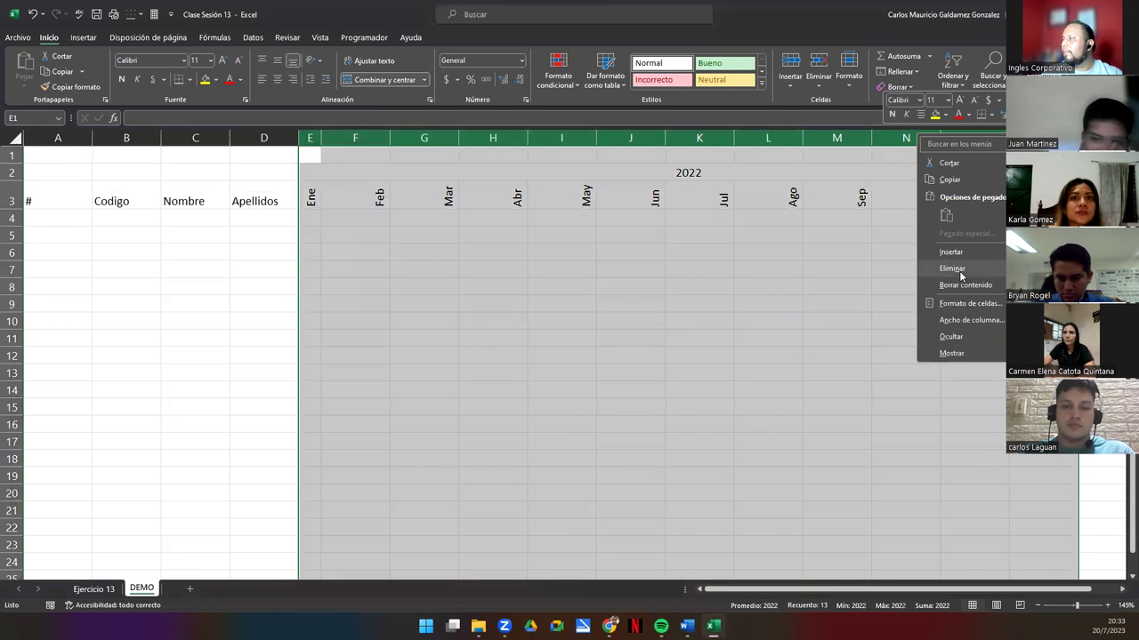
pyautogui.click(966, 320)
pyautogui.write('3')
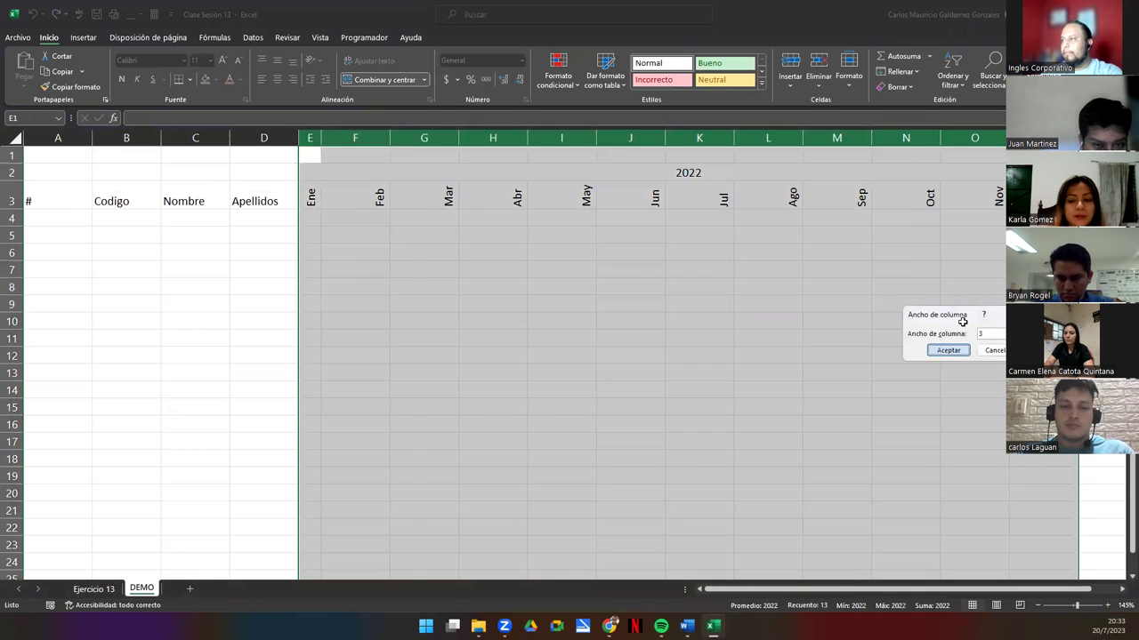
pyautogui.click(948, 349)
pyautogui.click(346, 308)
# Step: Enter 2023 in cell Q2 and Ene in cell Q3 as the start of the second year's block
pyautogui.click(605, 169)
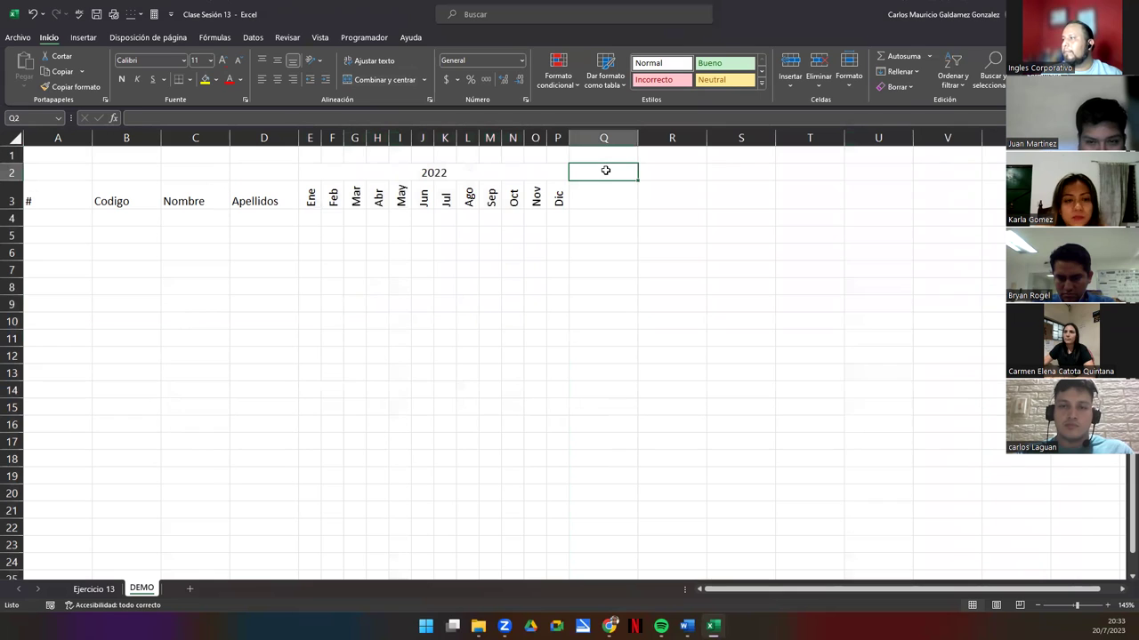
pyautogui.write('2023')
pyautogui.press('Return')
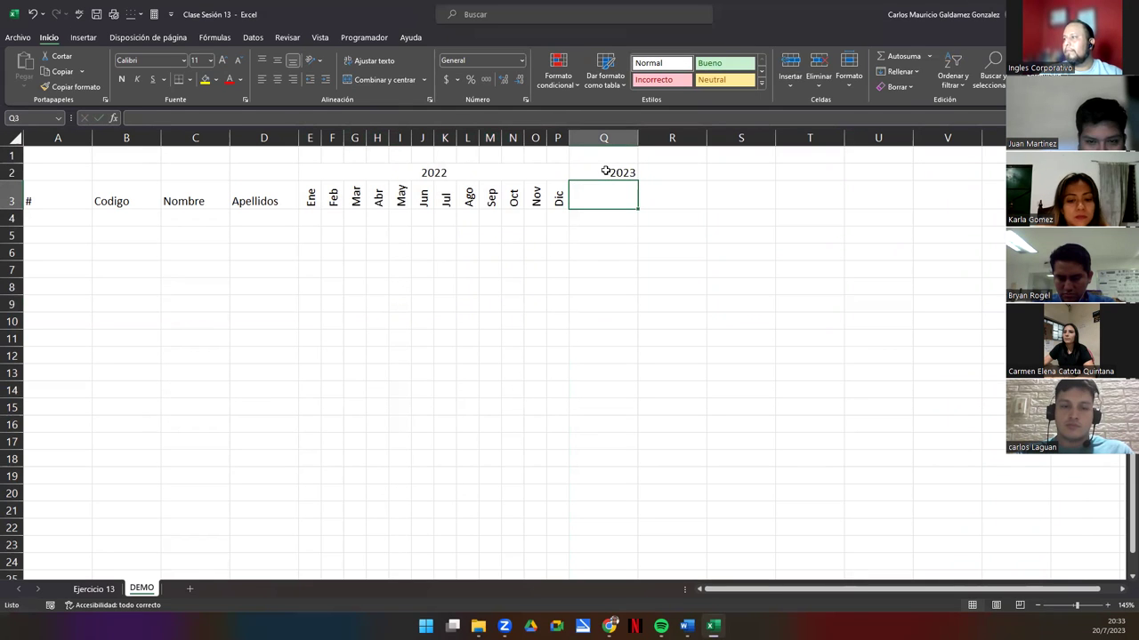
pyautogui.write('Ene')
pyautogui.hotkey('ctrl', 'Return')
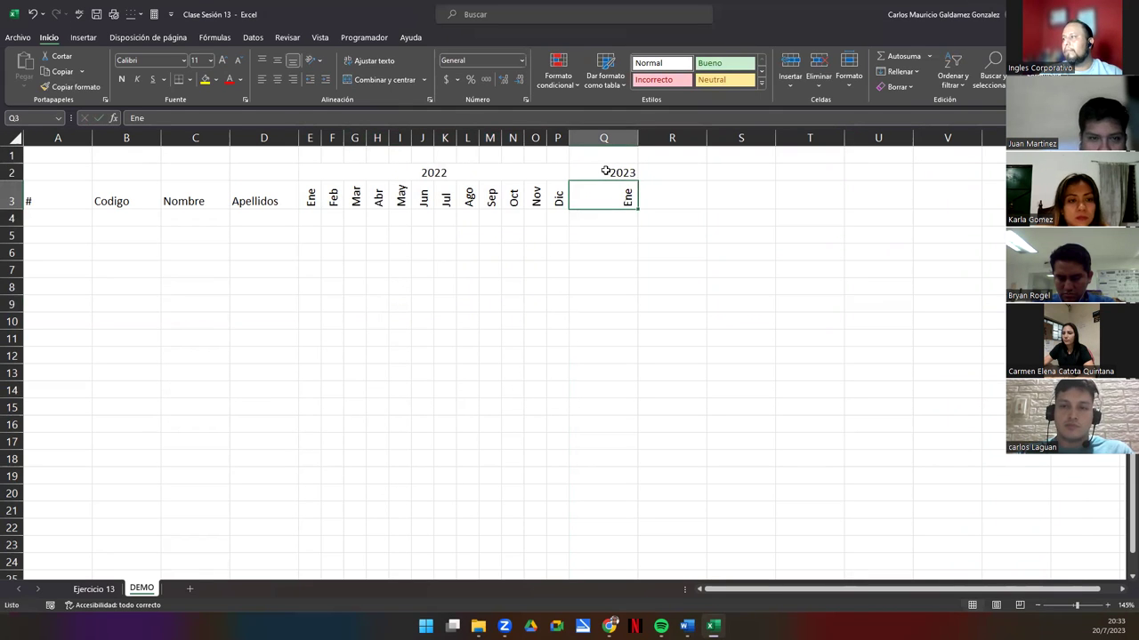
# Step: Autofill the months from Ene to Jul across Q3:W3 and narrow columns Q to W to match the 2022 month columns
pyautogui.moveTo(658, 209); pyautogui.dragTo(988, 210)
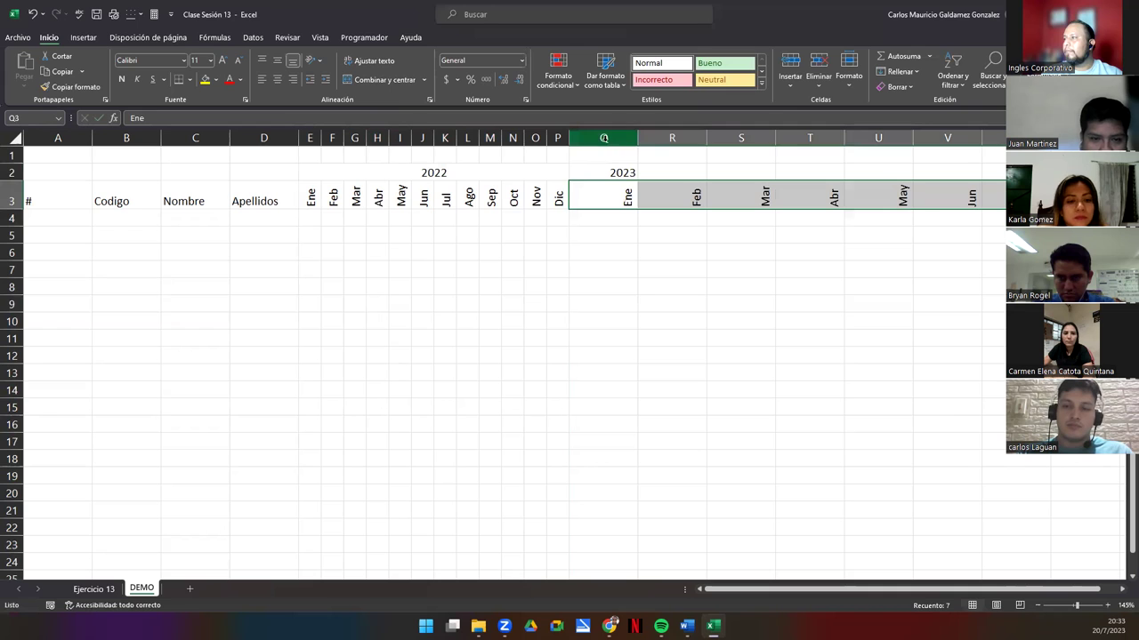
pyautogui.doubleClick(637, 137)
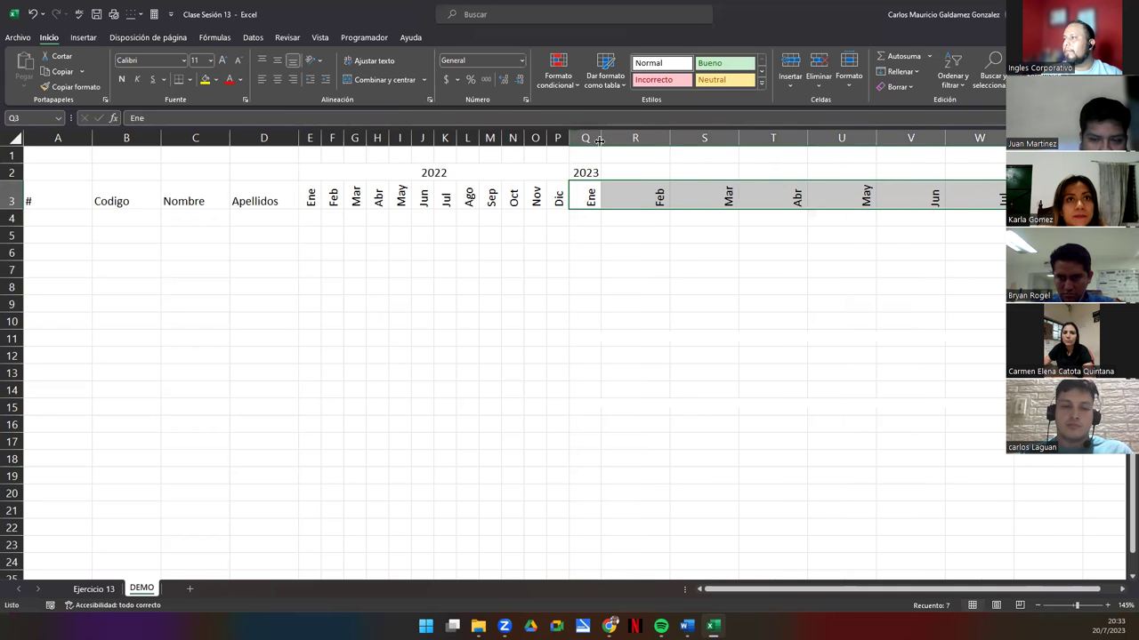
pyautogui.moveTo(584, 138); pyautogui.dragTo(979, 140)
pyautogui.rightClick(978, 142)
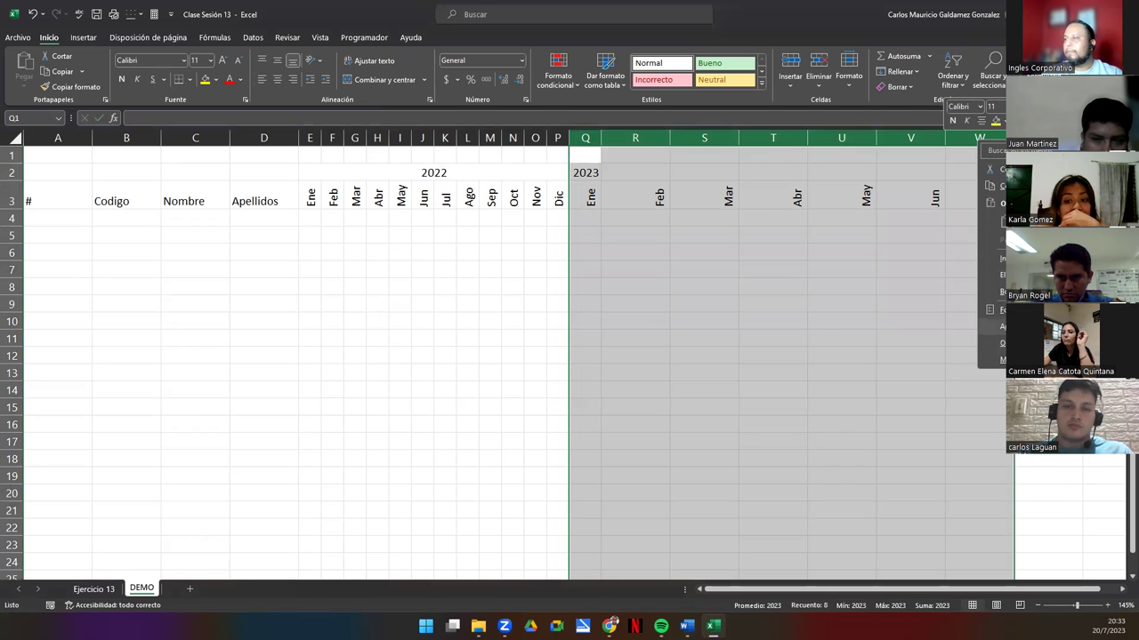
pyautogui.click(1002, 327)
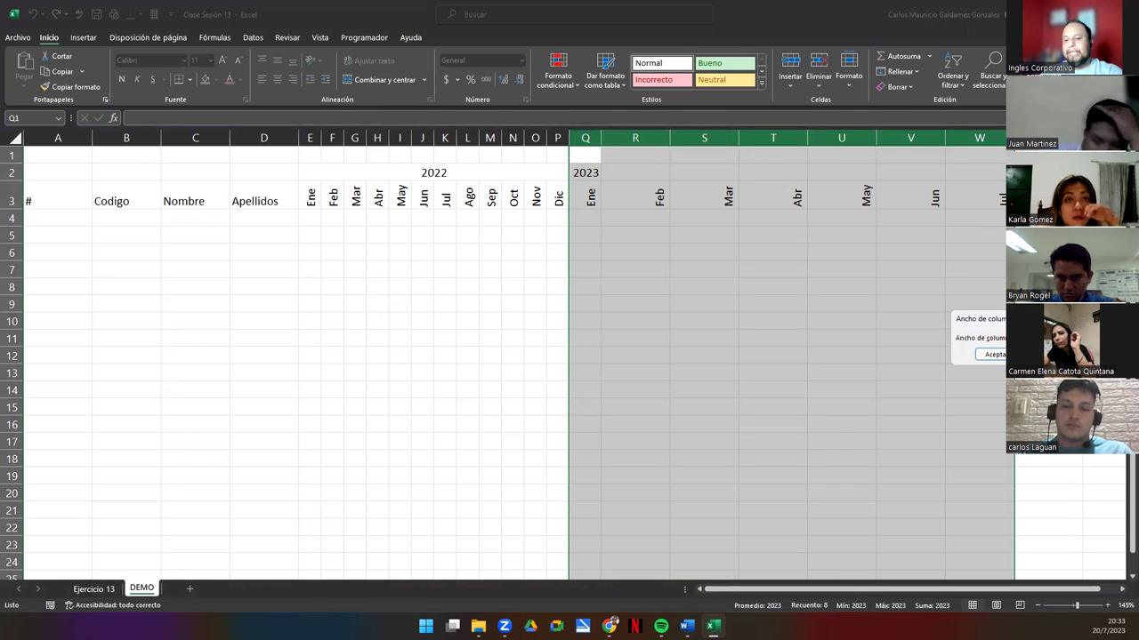
pyautogui.click(993, 354)
# Step: Merge and center the 2023 heading across Q2:W2 above its month headers
pyautogui.click(600, 301)
pyautogui.moveTo(580, 172); pyautogui.dragTo(721, 172)
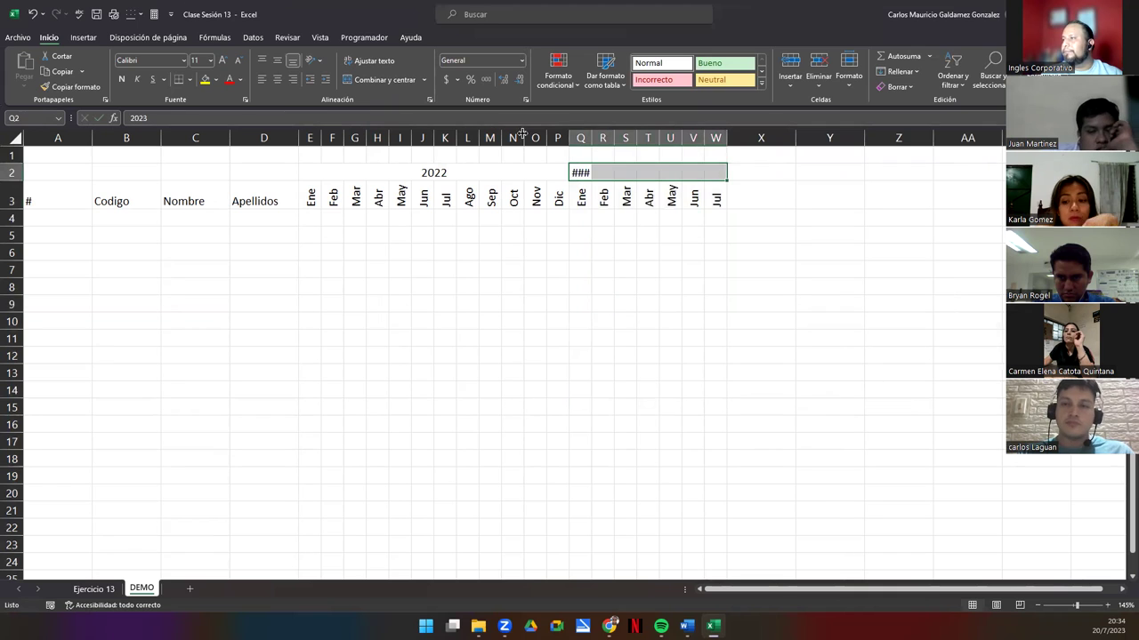
pyautogui.click(377, 253)
pyautogui.moveTo(308, 178); pyautogui.dragTo(679, 188)
pyautogui.click(315, 203)
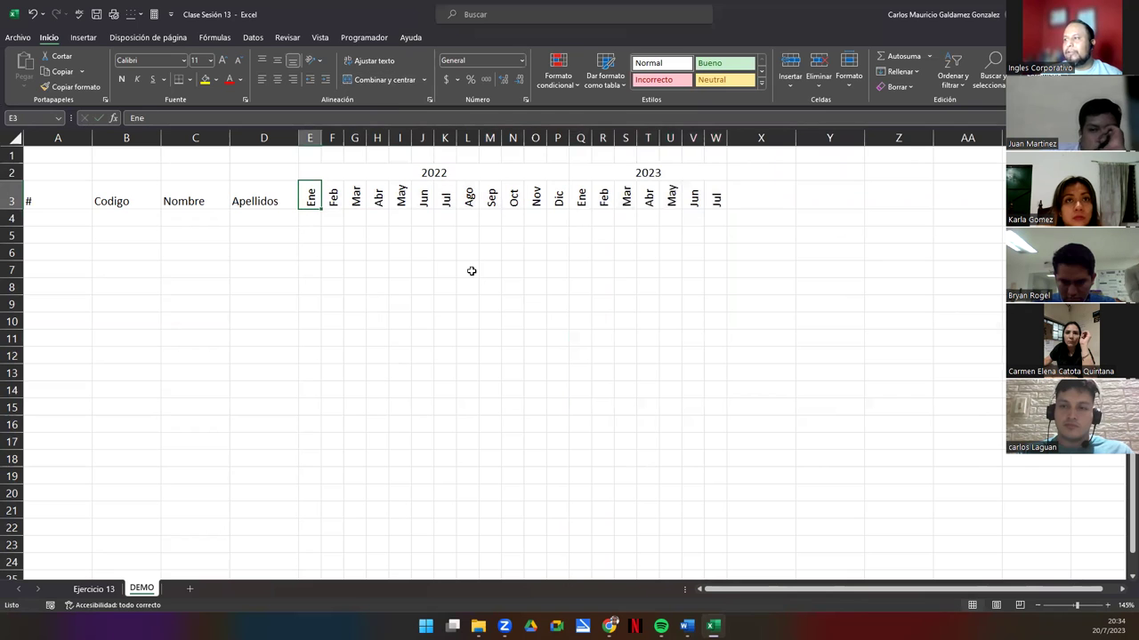
pyautogui.click(716, 199)
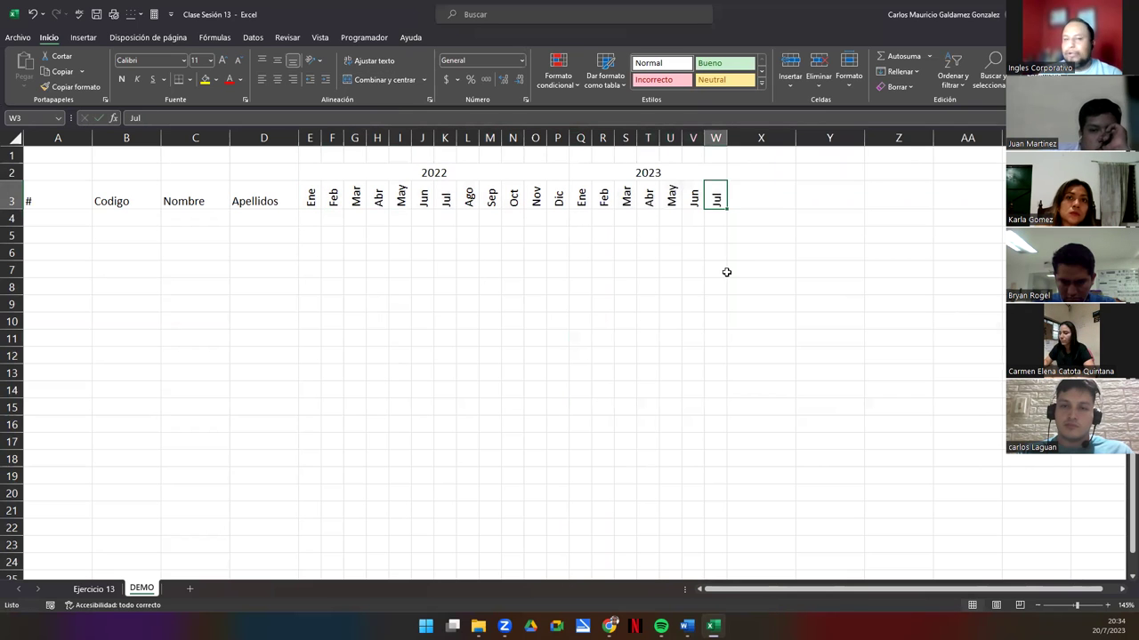
pyautogui.moveTo(311, 198); pyautogui.dragTo(716, 197)
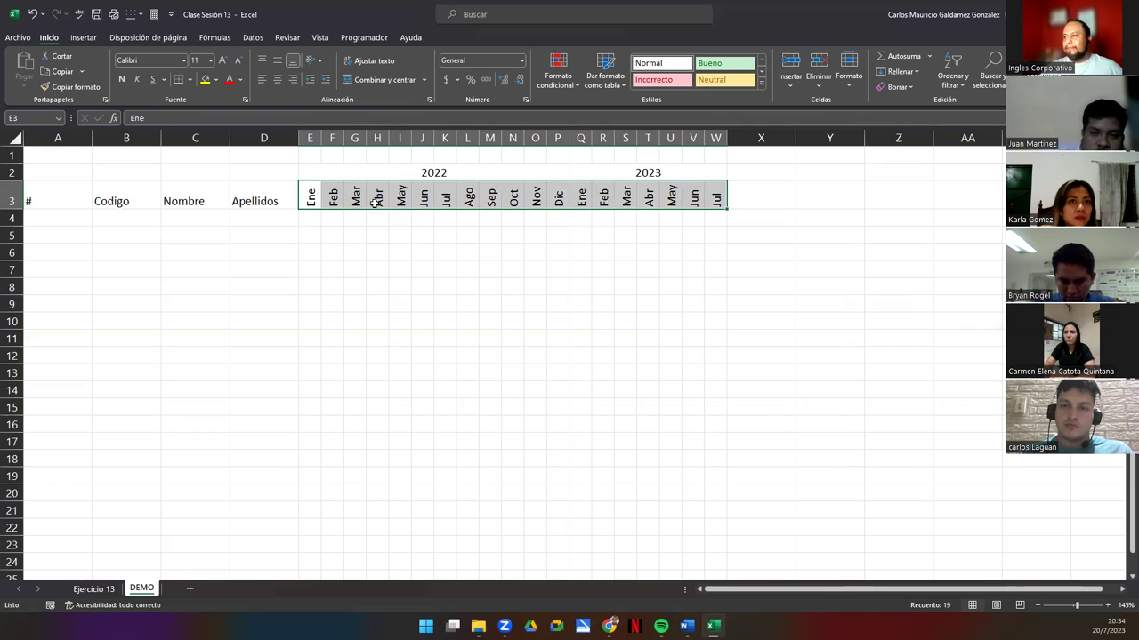
# Step: Insert a blank column between the 2022 Dic column and the 2023 Ene column
pyautogui.click(778, 173)
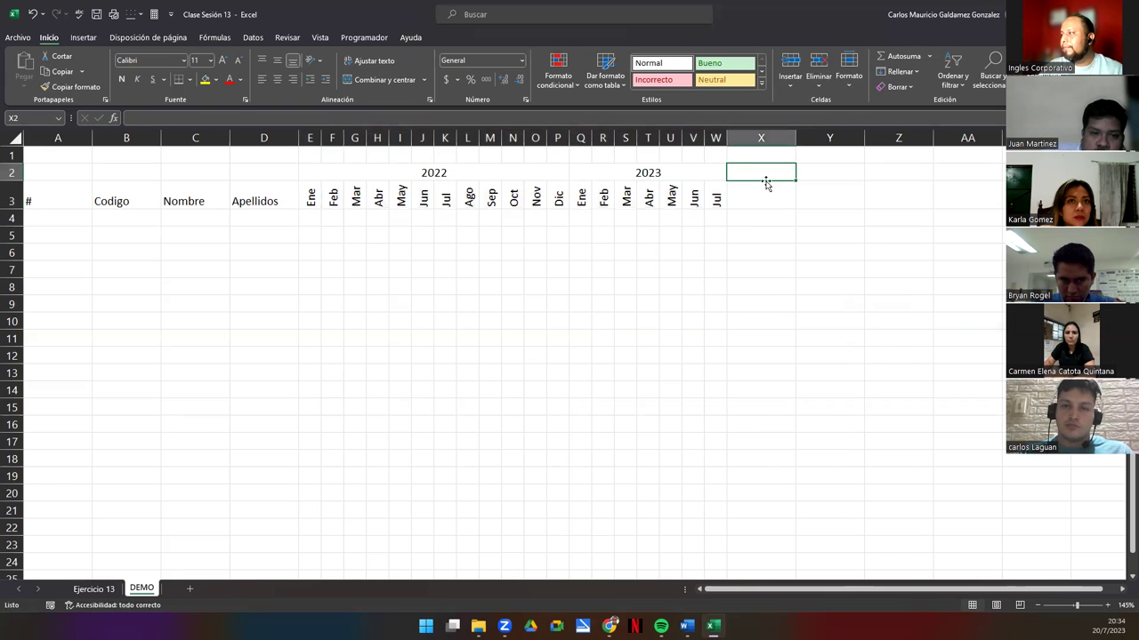
pyautogui.keyDown('shift'); pyautogui.click(759, 188); pyautogui.keyUp('shift')
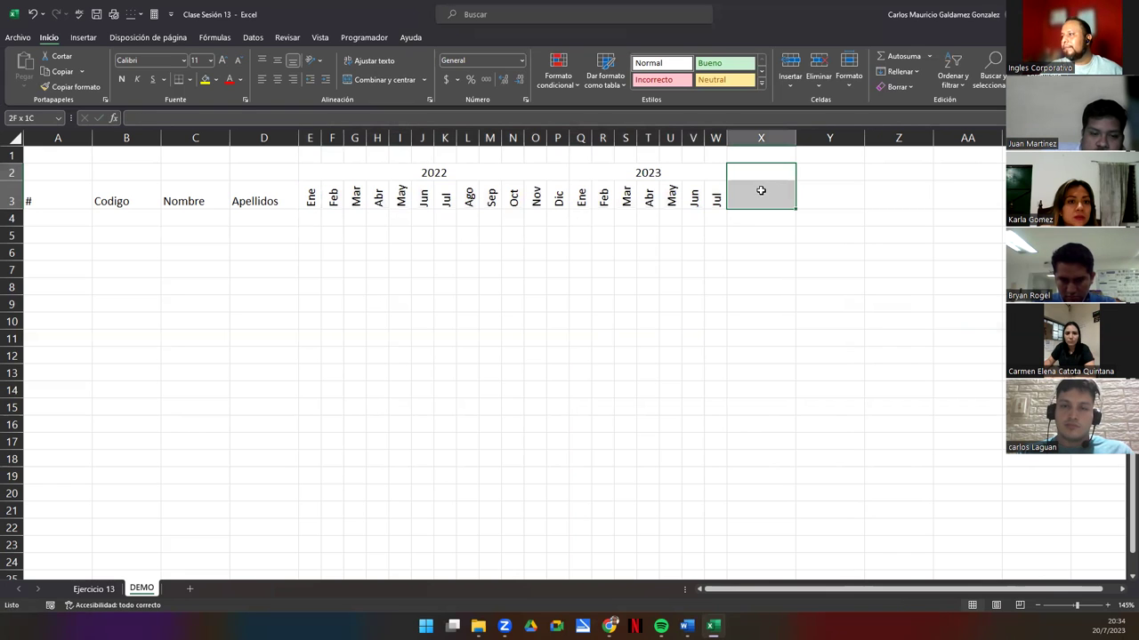
pyautogui.rightClick(580, 140)
pyautogui.click(611, 262)
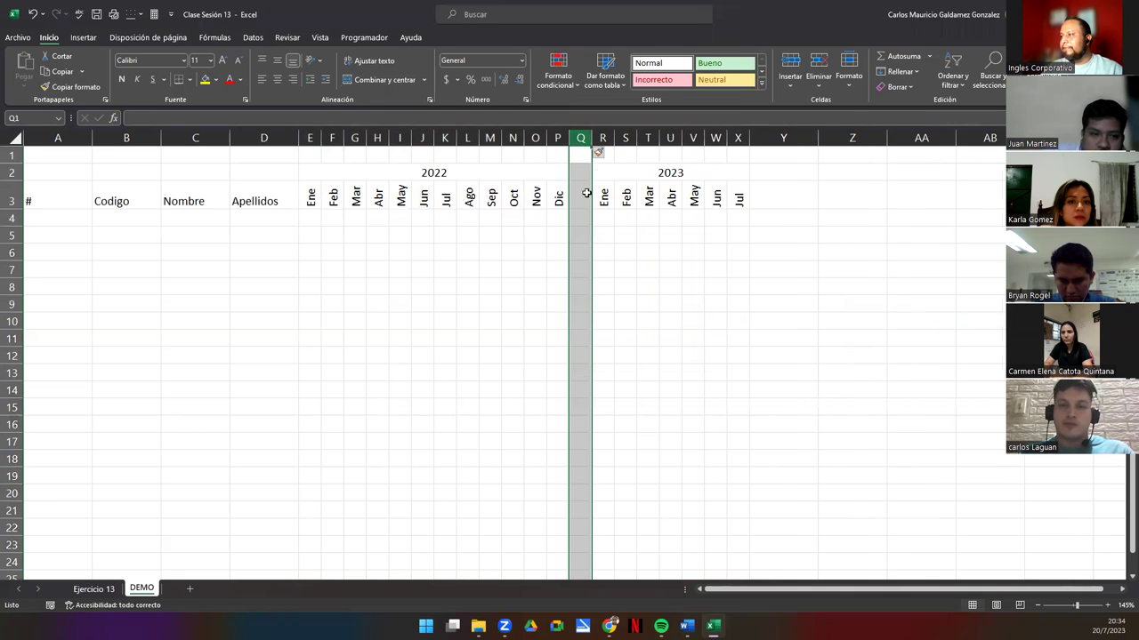
# Step: Merge and center Q2:Q3 and enter Total 2022 as its heading
pyautogui.moveTo(581, 172); pyautogui.dragTo(581, 192)
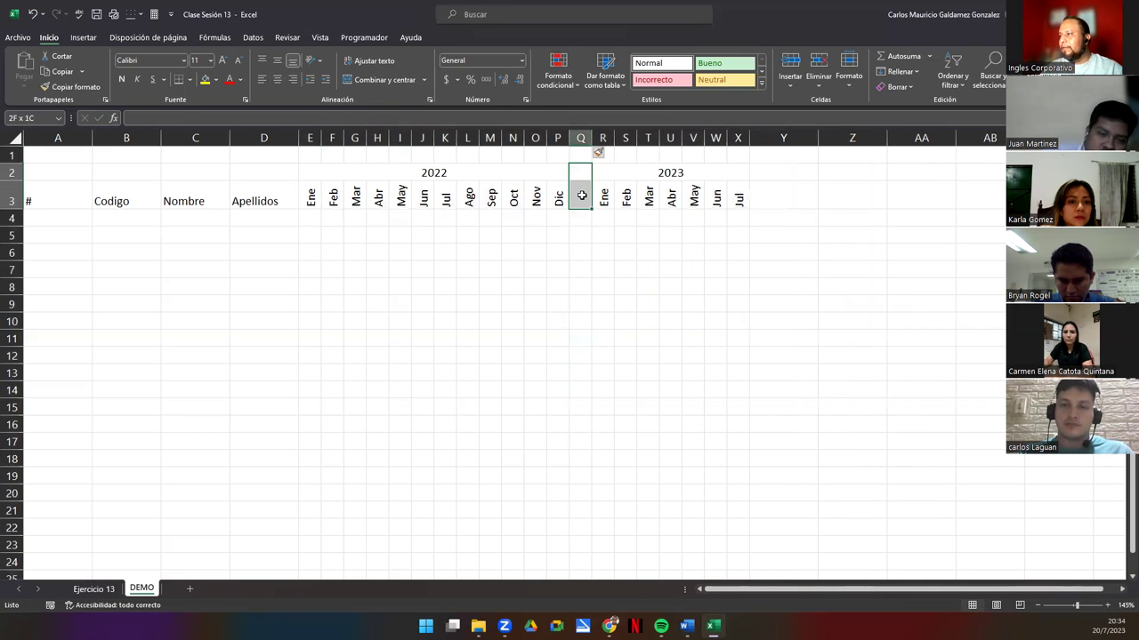
pyautogui.click(368, 82)
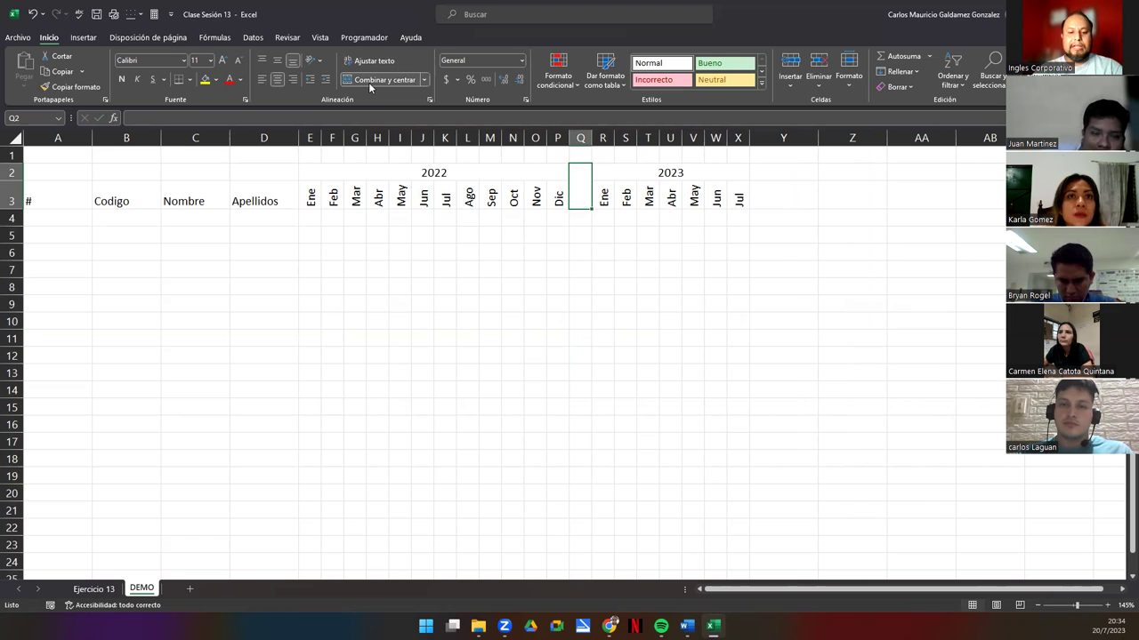
pyautogui.write('Total')
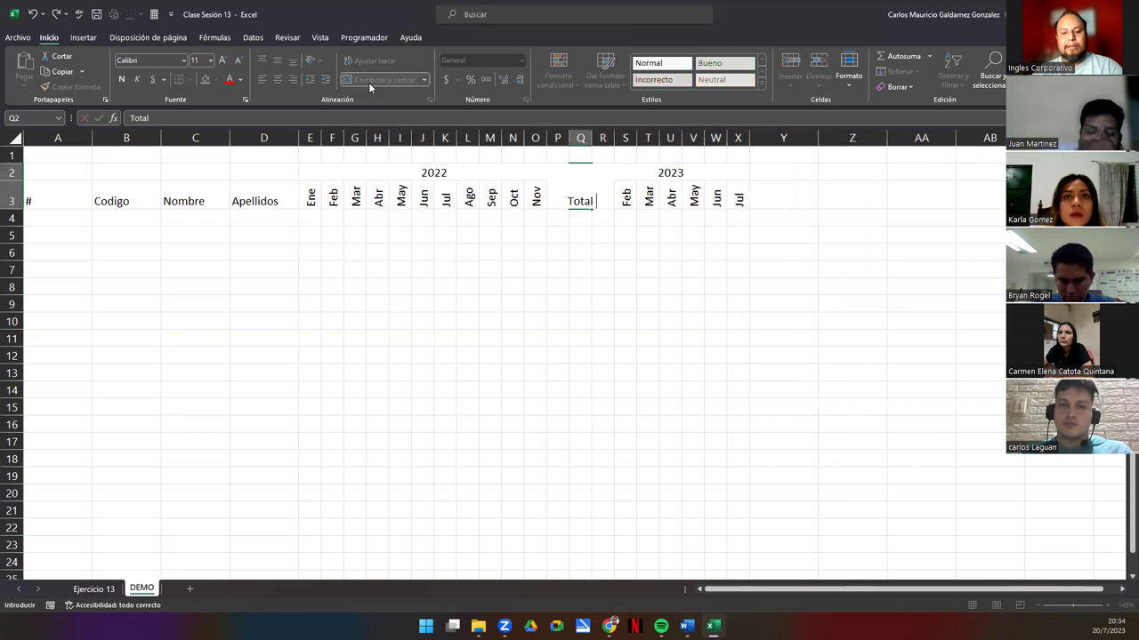
pyautogui.write(' 2022')
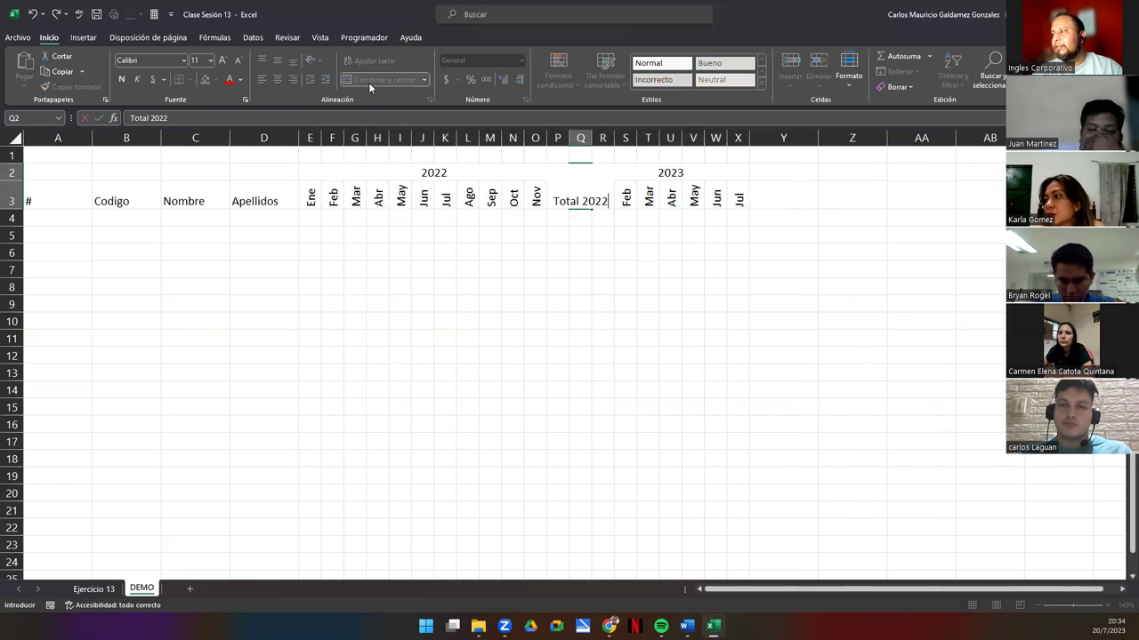
pyautogui.press('Return')
# Step: Copy the Total 2022 heading to Y2:Y3 and change the copy to Total 2023
pyautogui.click(577, 185)
pyautogui.hotkey('ctrl', 'c')
pyautogui.click(763, 185)
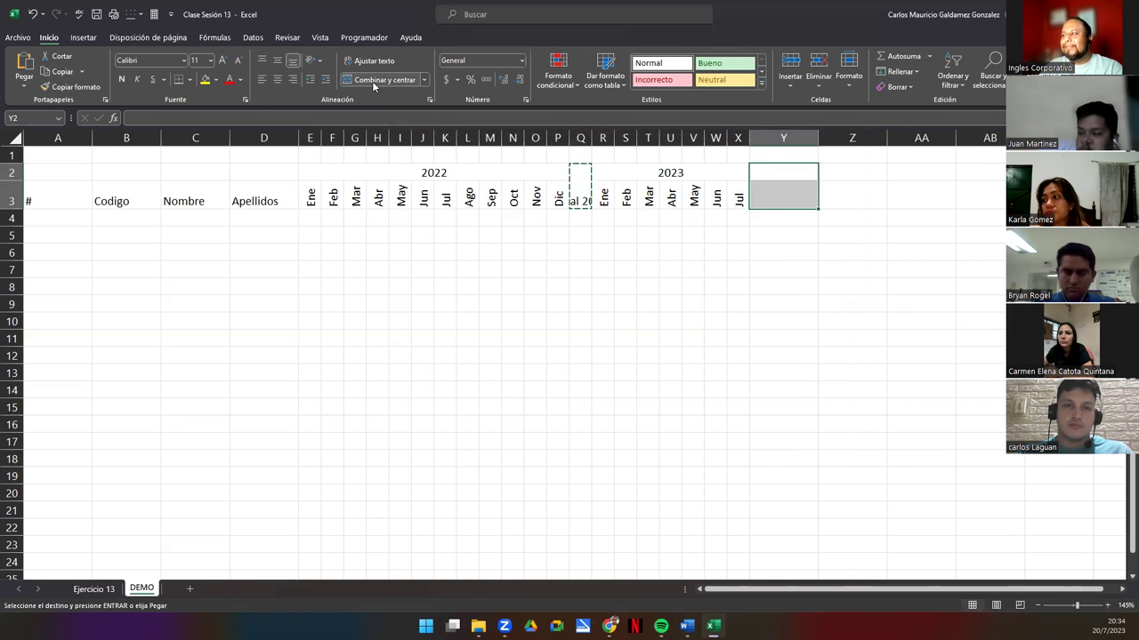
pyautogui.hotkey('ctrl', 'v')
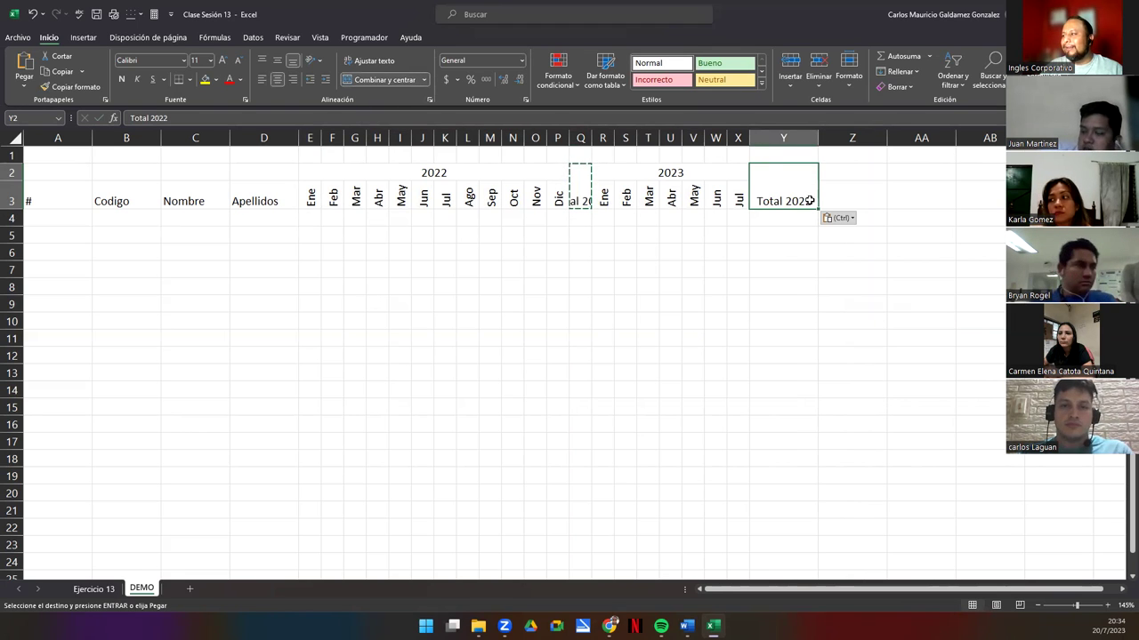
pyautogui.press('F2')
pyautogui.press('BackSpace')
pyautogui.write('3')
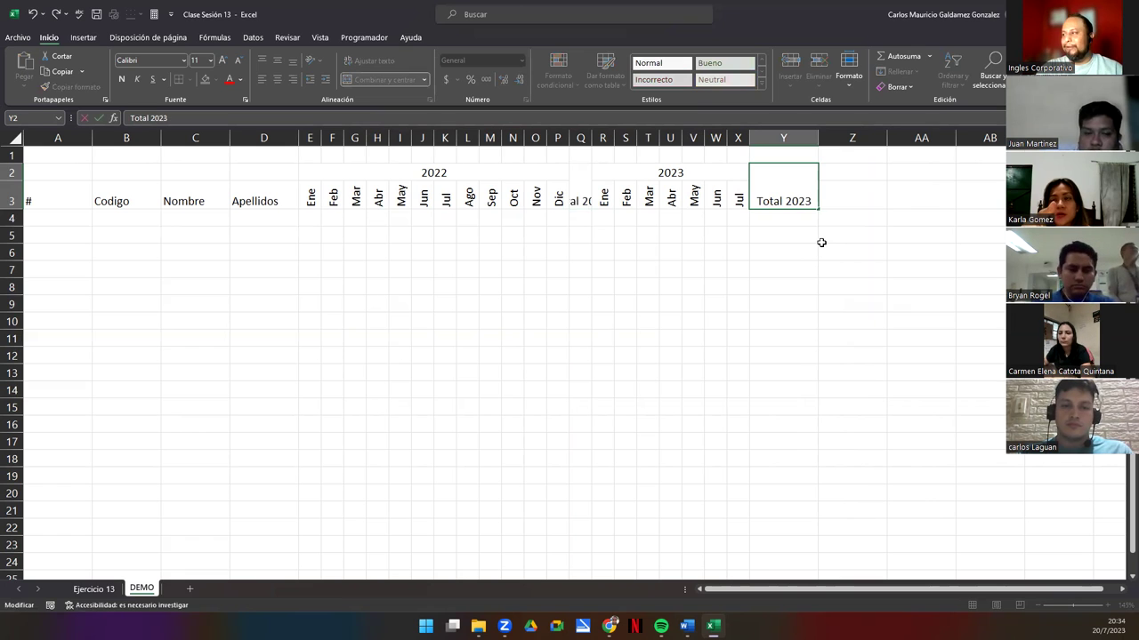
pyautogui.press('Return')
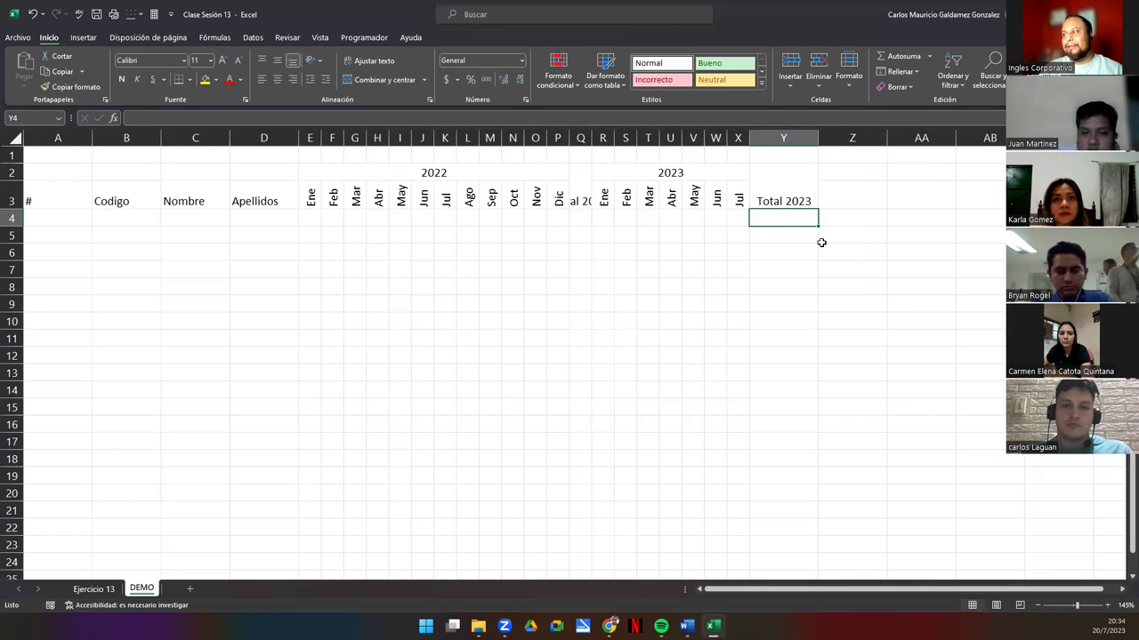
# Step: Resize columns Q and Y to fit their Total 2022 and Total 2023 headings
pyautogui.click(575, 184)
pyautogui.moveTo(819, 140); pyautogui.dragTo(810, 140)
pyautogui.moveTo(600, 138); pyautogui.dragTo(630, 138)
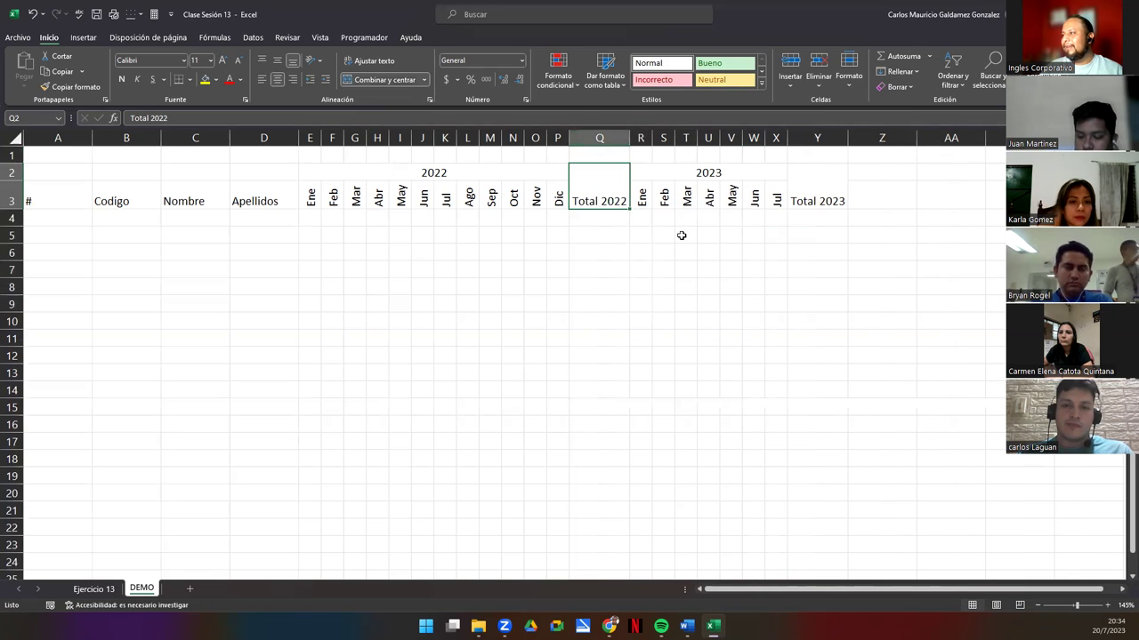
# Step: Merge and center the Apellidos, Nombre, Codigo and # headings each across rows 2 and 3 of their columns
pyautogui.moveTo(810, 180); pyautogui.dragTo(309, 201)
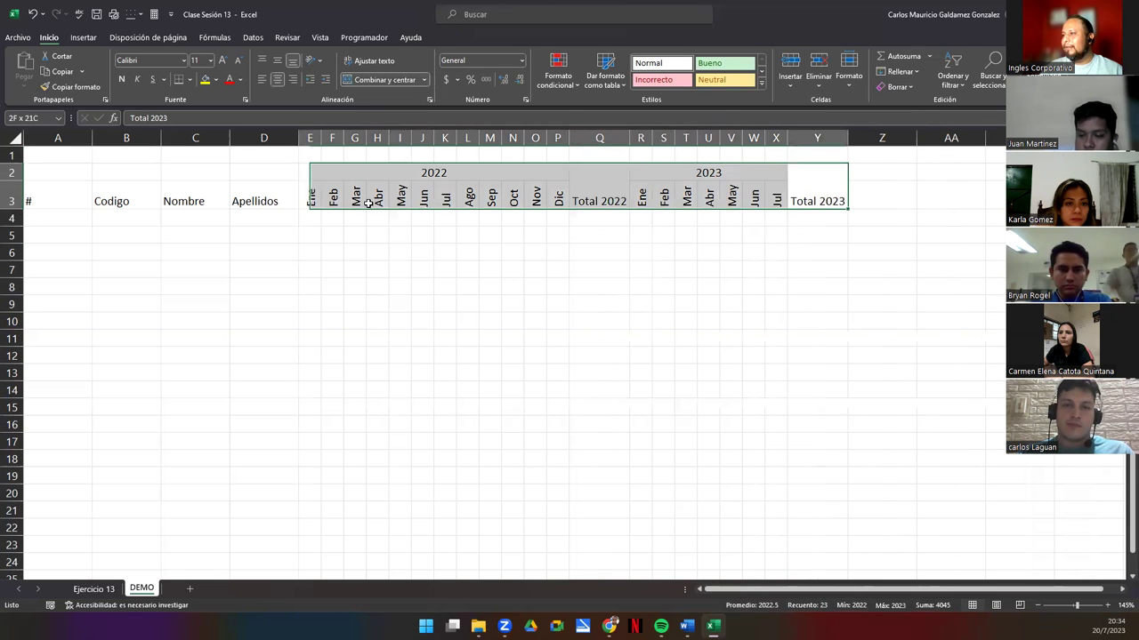
pyautogui.moveTo(243, 177); pyautogui.dragTo(142, 195)
pyautogui.click(383, 79)
pyautogui.click(382, 79)
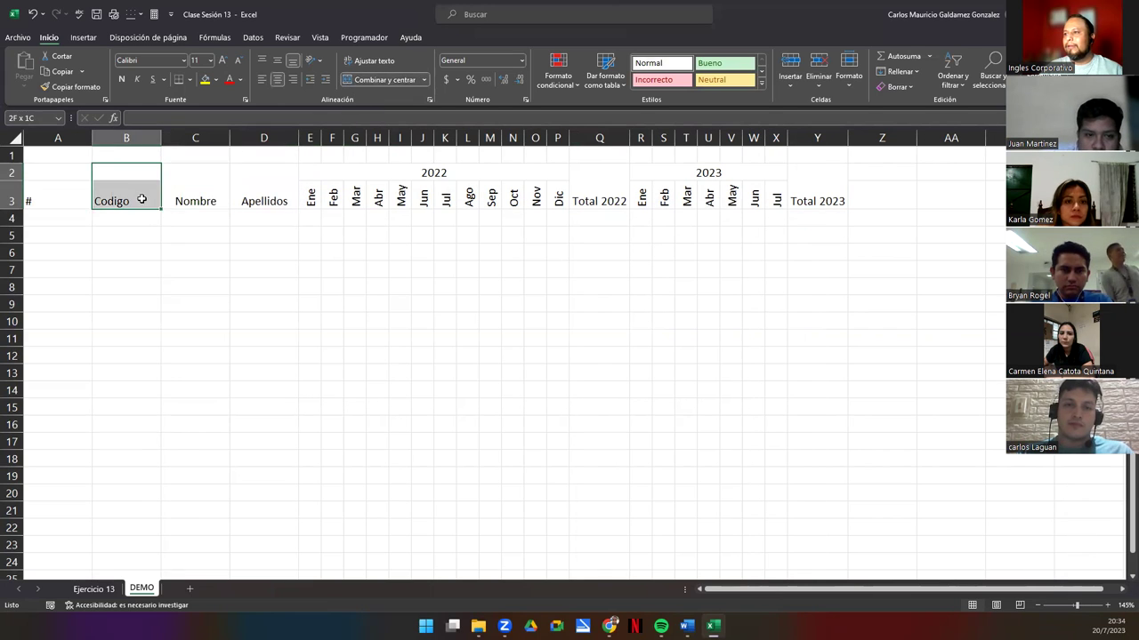
pyautogui.click(360, 77)
pyautogui.moveTo(59, 174); pyautogui.dragTo(66, 193)
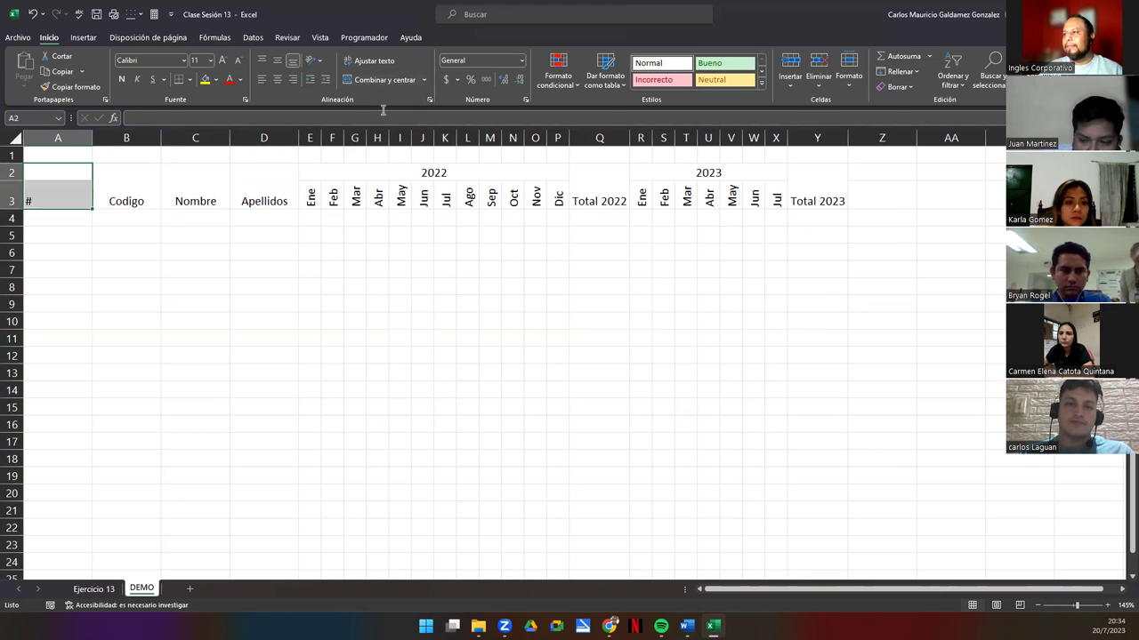
pyautogui.click(374, 79)
# Step: Enter 1 and 2 in A4:A5 and autofill the numbering down to 20 in A23
pyautogui.click(81, 220)
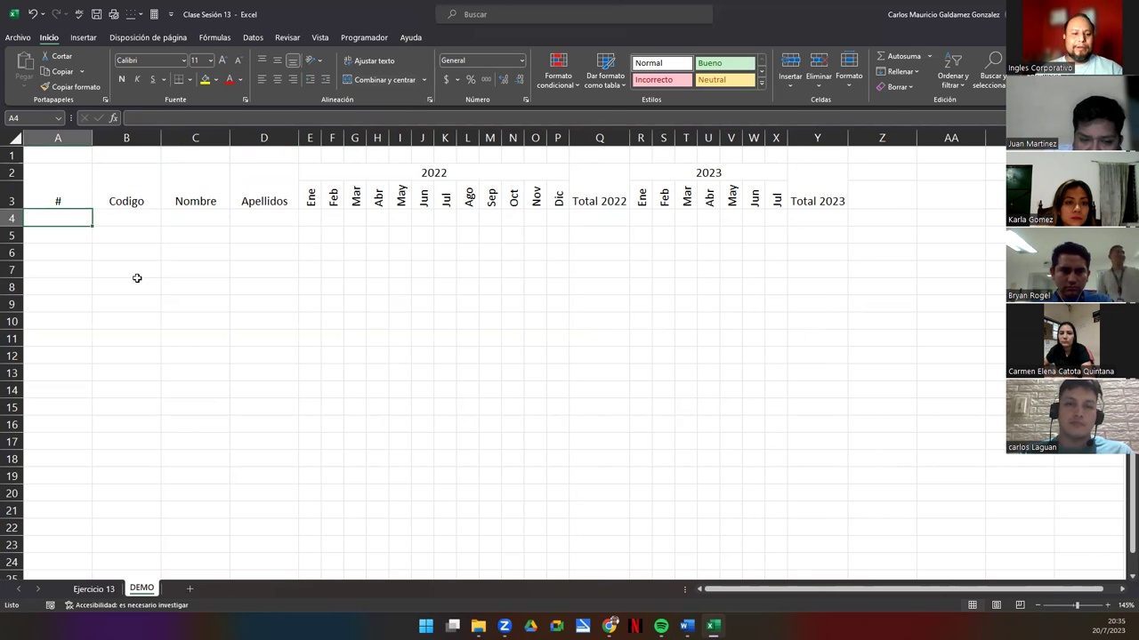
pyautogui.write('1')
pyautogui.press('Return')
pyautogui.write('2')
pyautogui.press('Return')
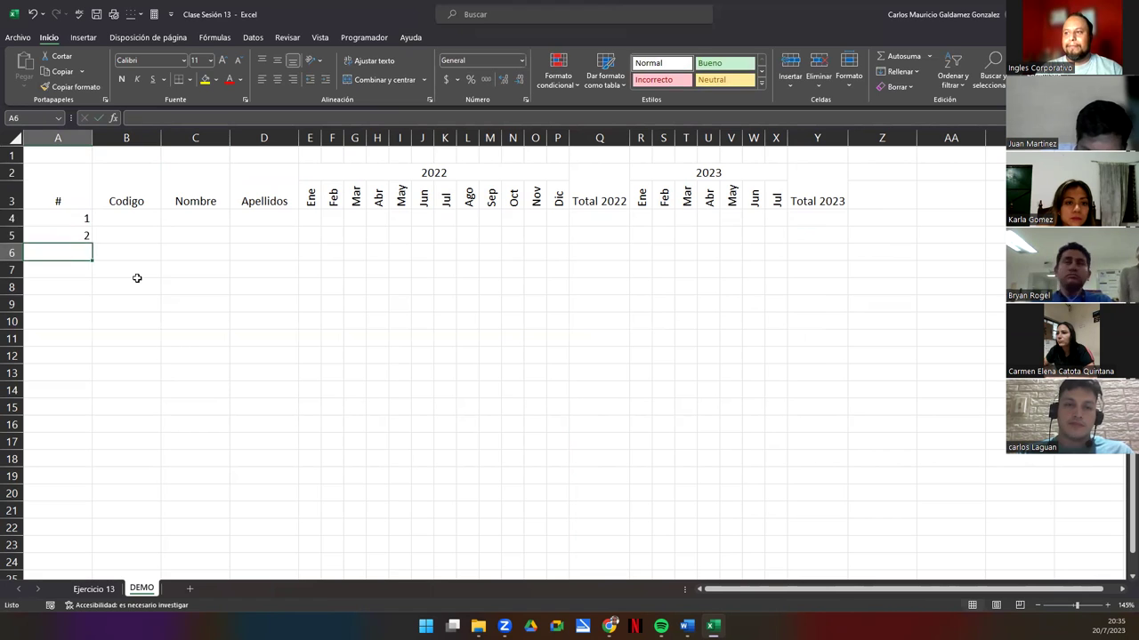
pyautogui.press('Up')
pyautogui.press('Up')
pyautogui.hotkey('shift', 'Down')
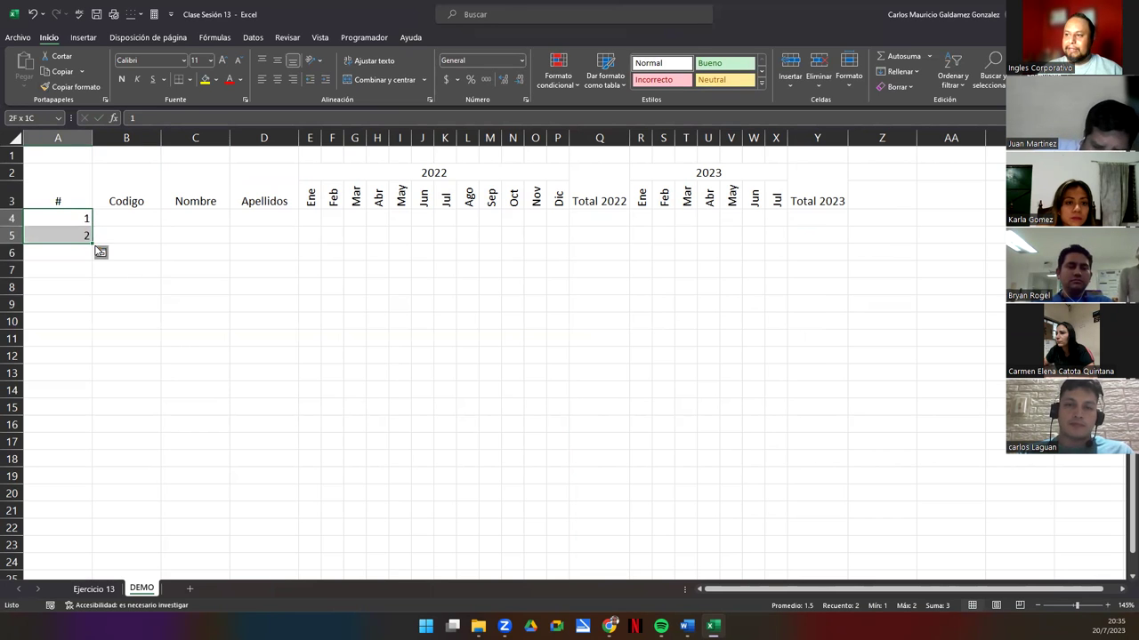
pyautogui.moveTo(92, 243); pyautogui.dragTo(62, 551)
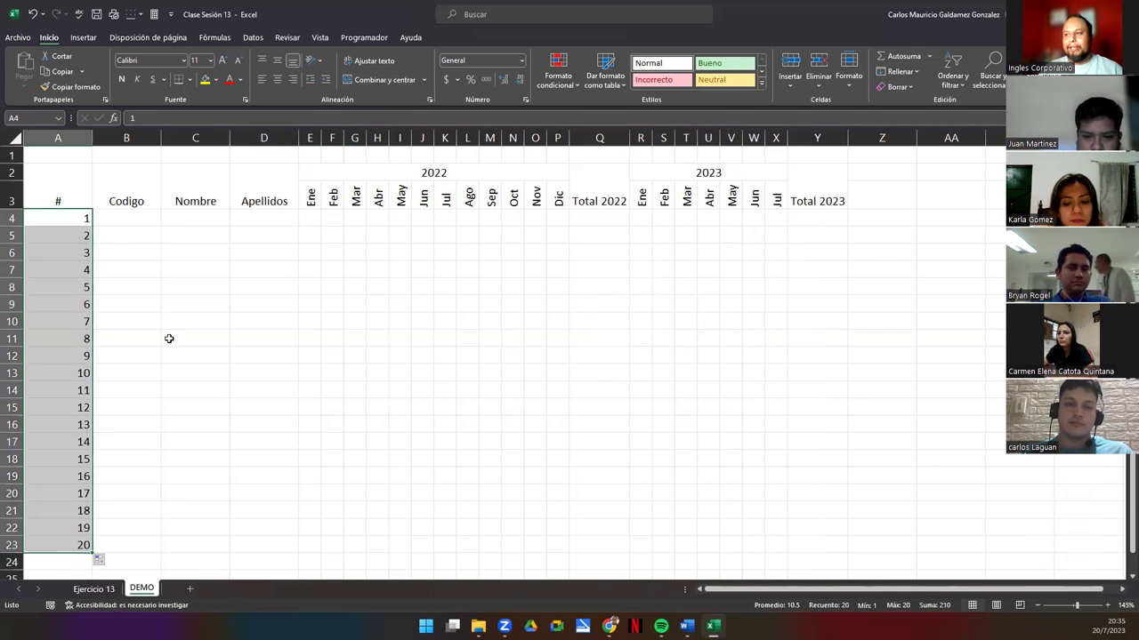
# Step: Enter the code DFP-010-100 in B4 and autofill the codes down to B23
pyautogui.click(128, 218)
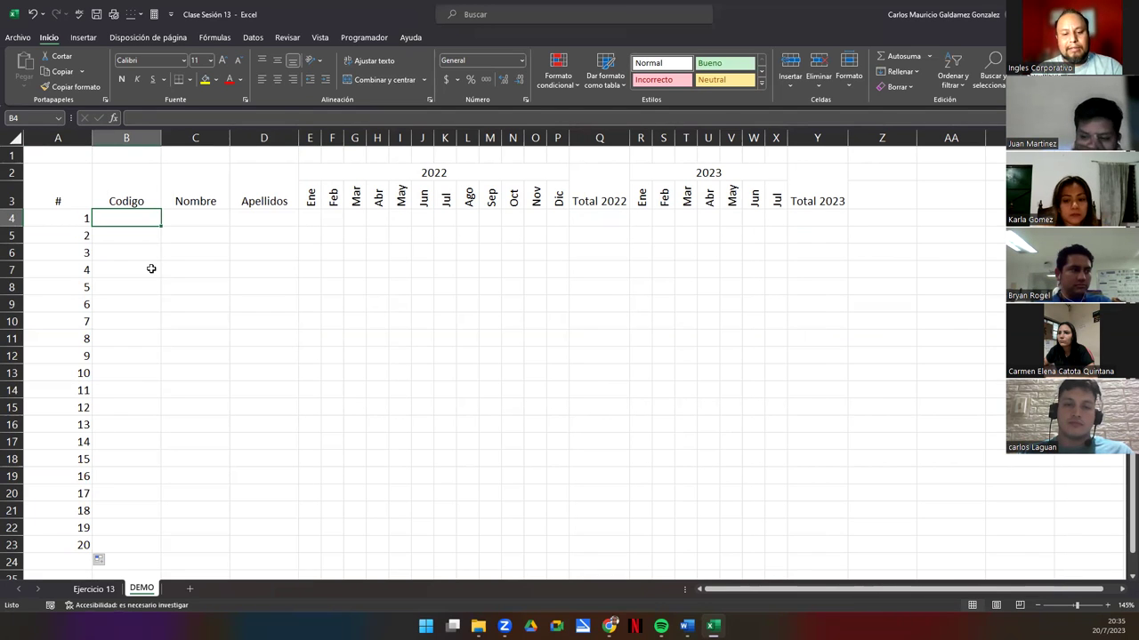
pyautogui.write('DFP-010')
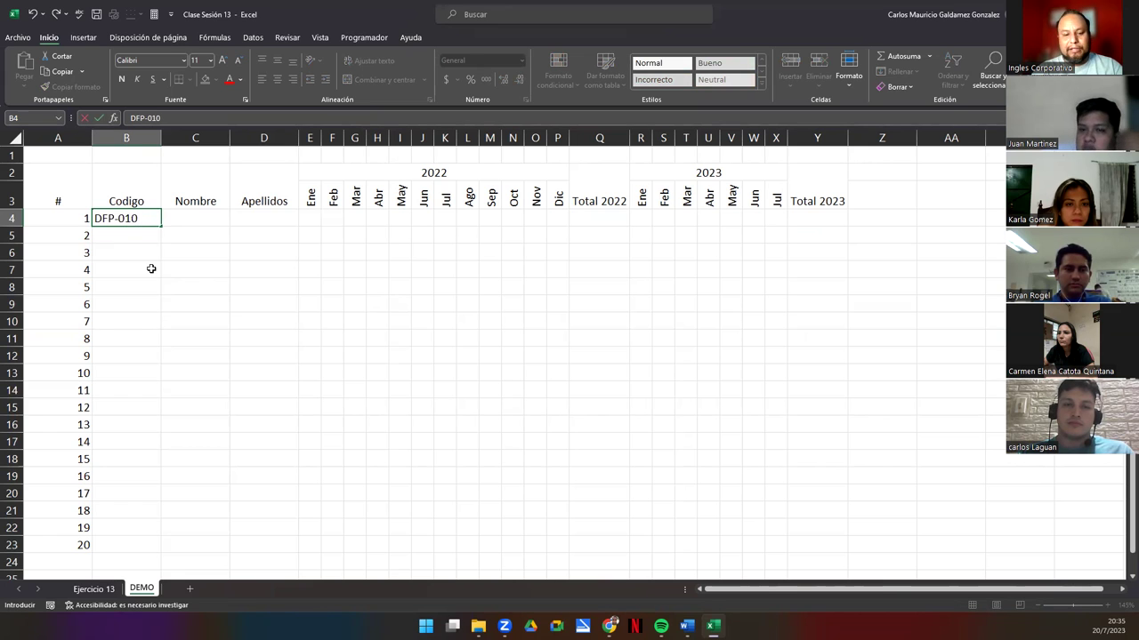
pyautogui.write('-100')
pyautogui.press('Return')
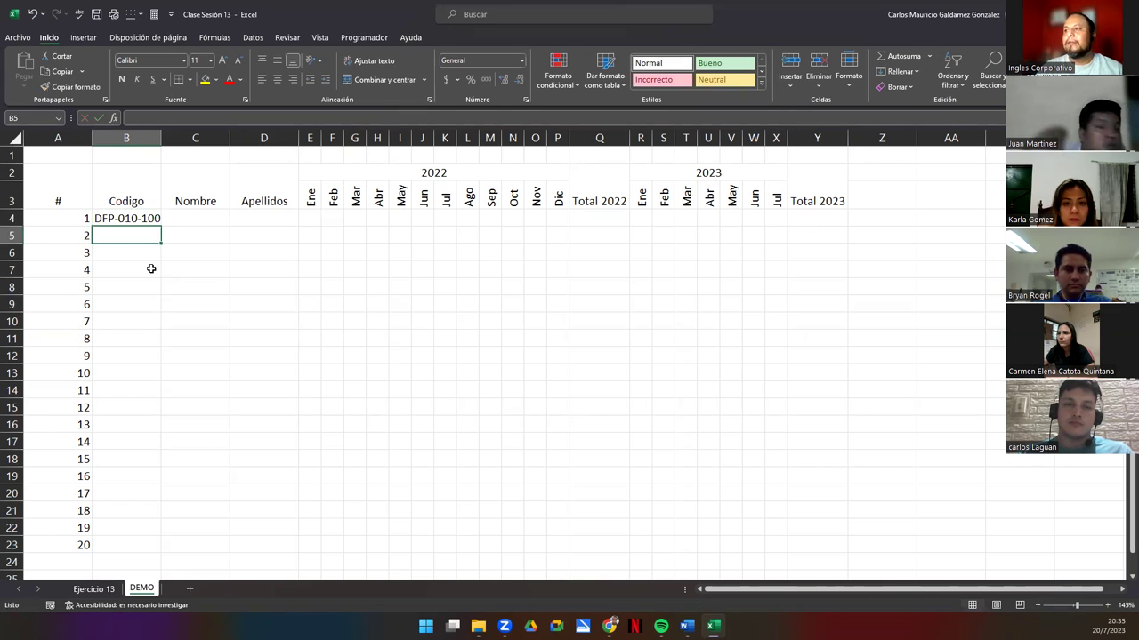
pyautogui.click(127, 219)
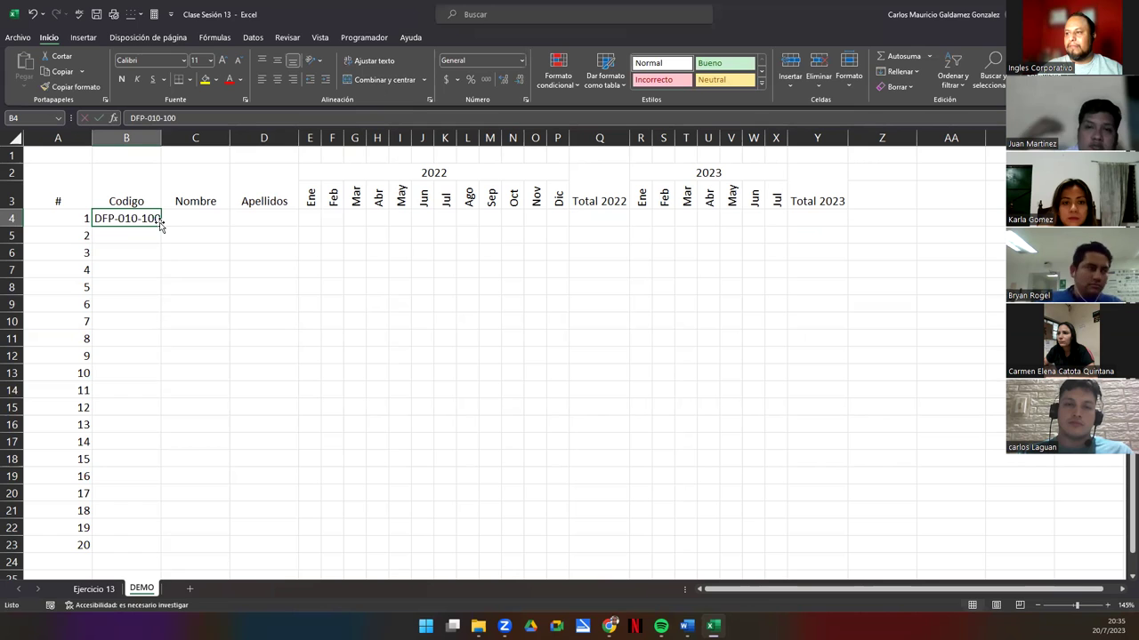
pyautogui.moveTo(171, 330); pyautogui.dragTo(151, 537)
# Step: Widen column B slightly to fit the codes and narrow the # column A
pyautogui.moveTo(161, 138); pyautogui.dragTo(164, 138)
pyautogui.moveTo(92, 138); pyautogui.dragTo(72, 137)
pyautogui.moveTo(178, 223); pyautogui.dragTo(249, 539)
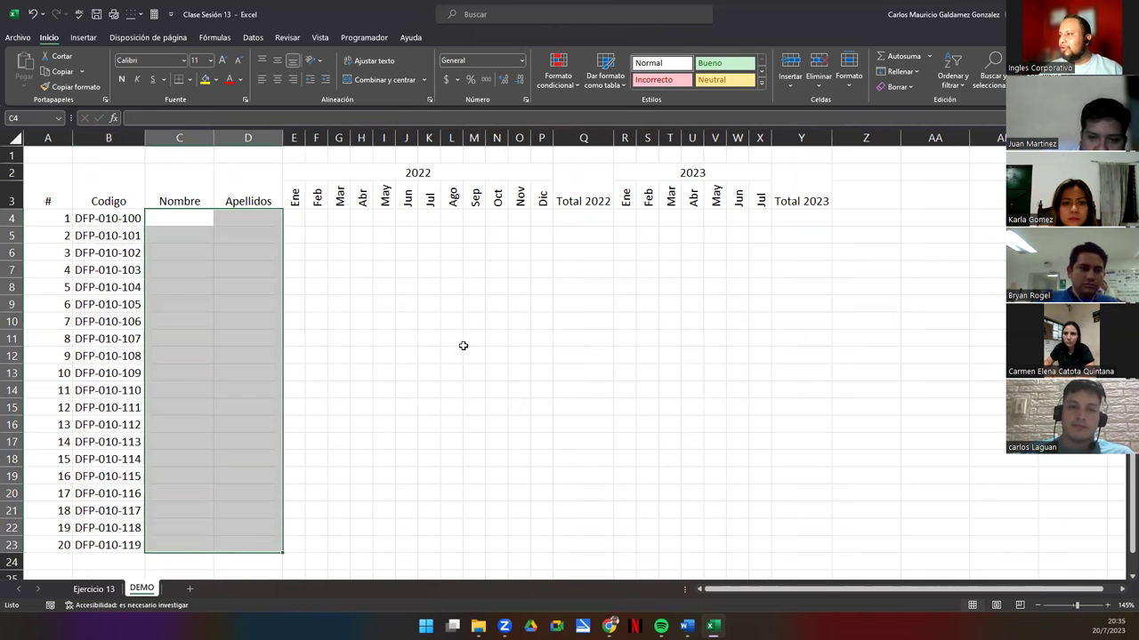
pyautogui.click(215, 236)
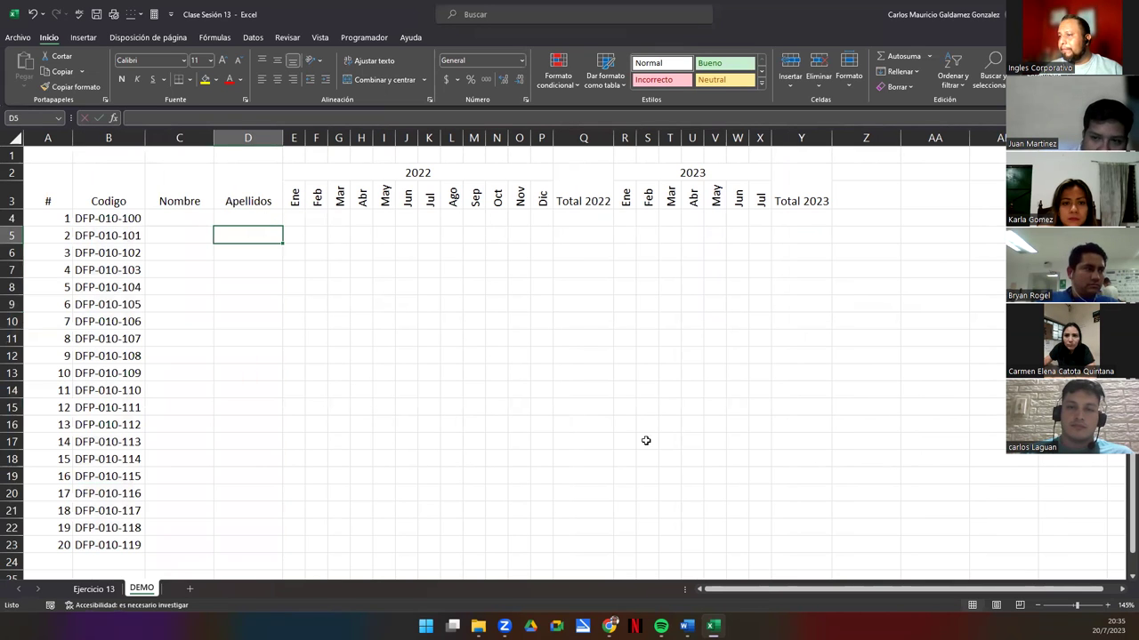
# Step: Apply all borders to the whole table in A2:Y23
pyautogui.click(45, 199)
pyautogui.moveTo(396, 202); pyautogui.dragTo(784, 545)
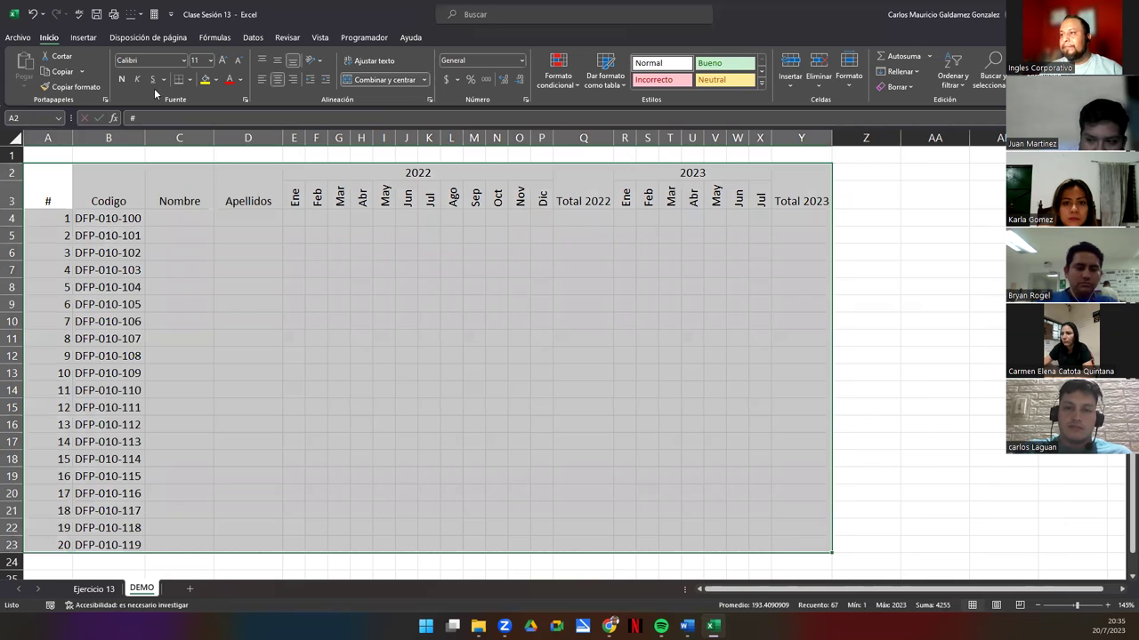
pyautogui.click(188, 81)
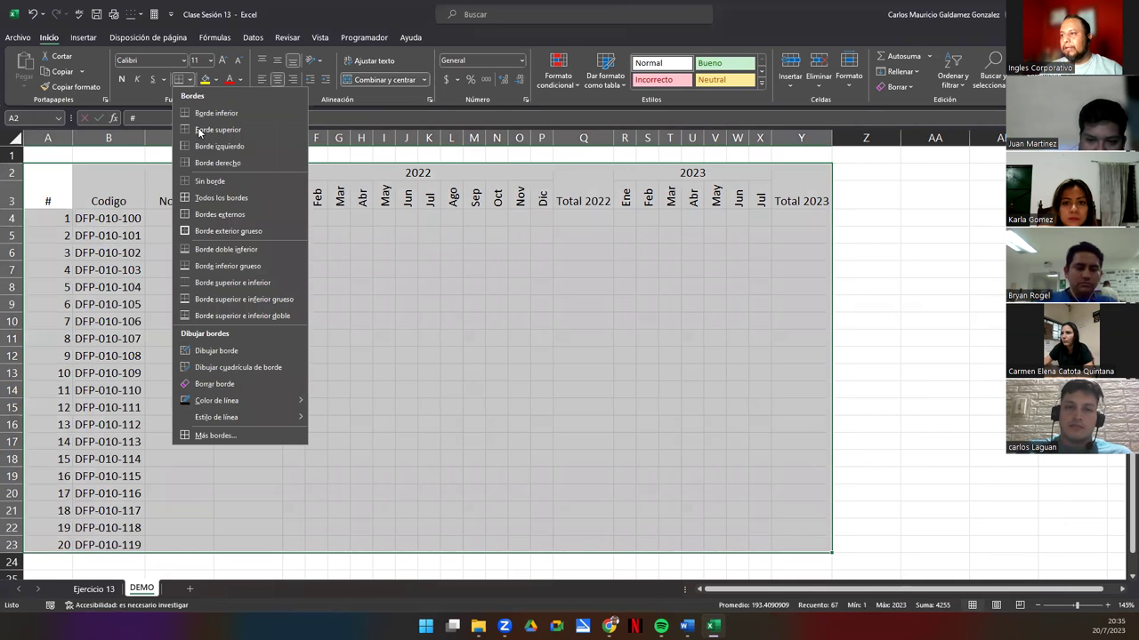
pyautogui.click(218, 197)
pyautogui.click(278, 318)
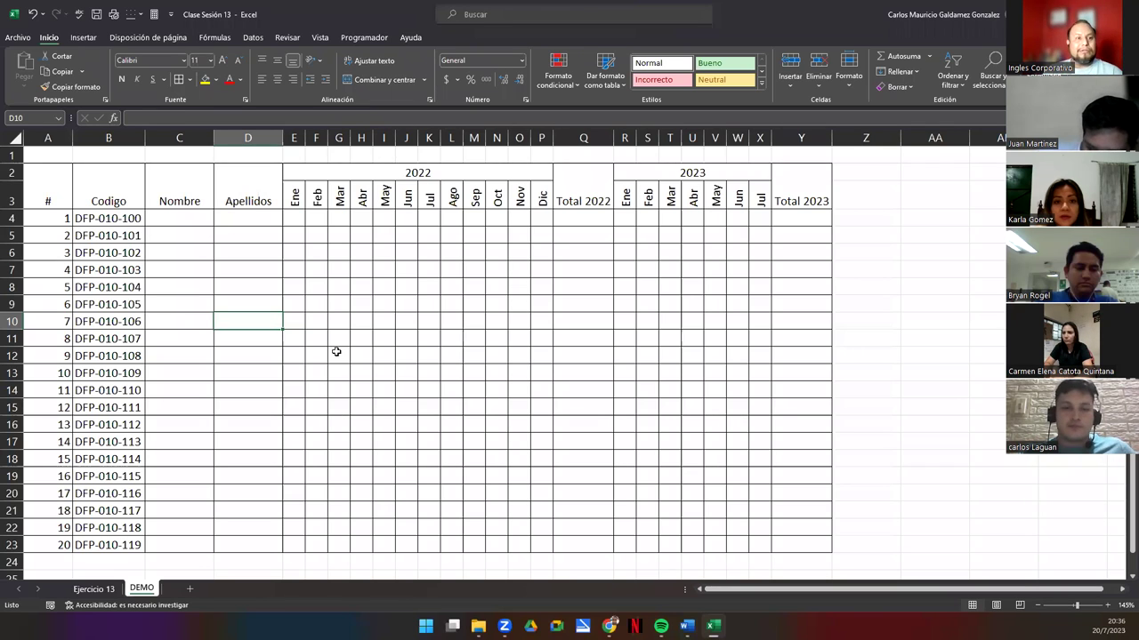
# Step: Enter the formula =SUMA(E4:P4) in Q4, the first Total 2022 cell
pyautogui.click(564, 214)
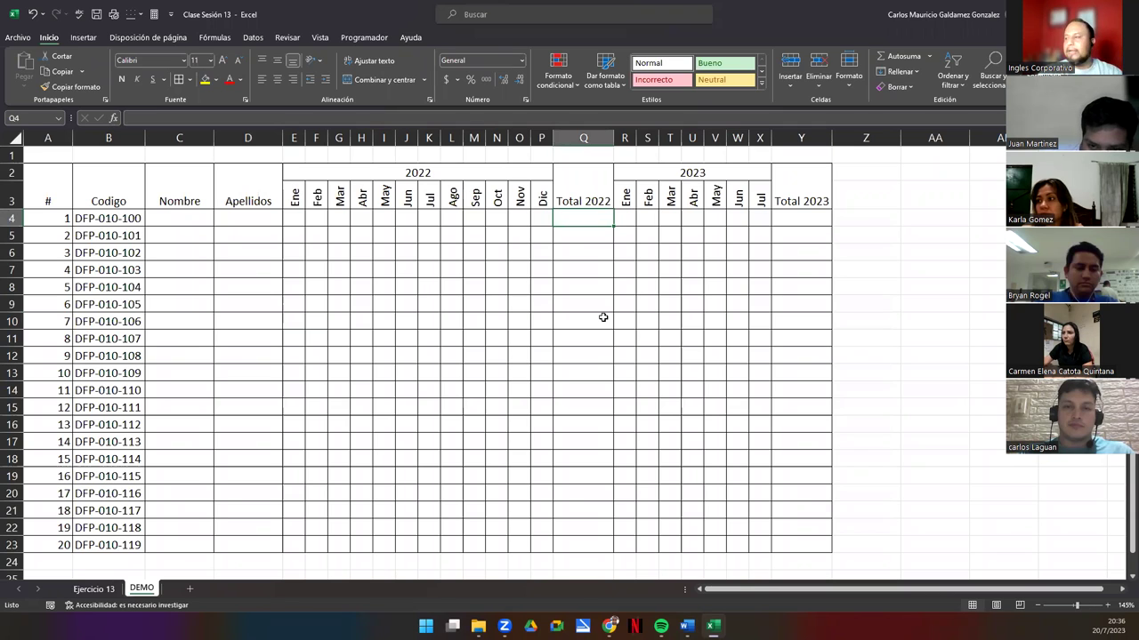
pyautogui.write('=suma(')
pyautogui.press('Left')
pyautogui.press('Left')
pyautogui.press('Left')
pyautogui.press('Left')
pyautogui.press('Left')
pyautogui.press('Left')
pyautogui.press('Left')
pyautogui.press('Left')
pyautogui.press('Left')
pyautogui.press('Left')
pyautogui.press('Left')
pyautogui.press('Left')
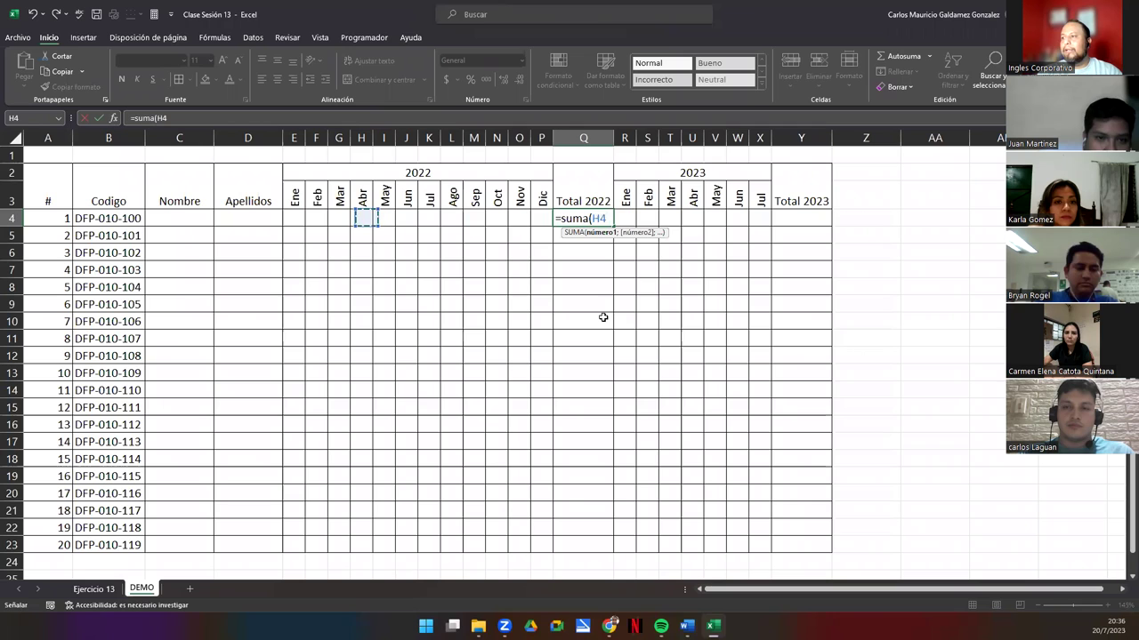
pyautogui.hotkey('shift', 'Right')
pyautogui.hotkey('shift', 'Right')
pyautogui.hotkey('shift', 'Right')
pyautogui.hotkey('shift', 'Right')
pyautogui.hotkey('shift', 'Right')
pyautogui.hotkey('shift', 'Right')
pyautogui.hotkey('shift', 'Right')
pyautogui.hotkey('shift', 'Right')
pyautogui.hotkey('shift', 'Right')
pyautogui.hotkey('shift', 'Right')
pyautogui.hotkey('shift', 'Right')
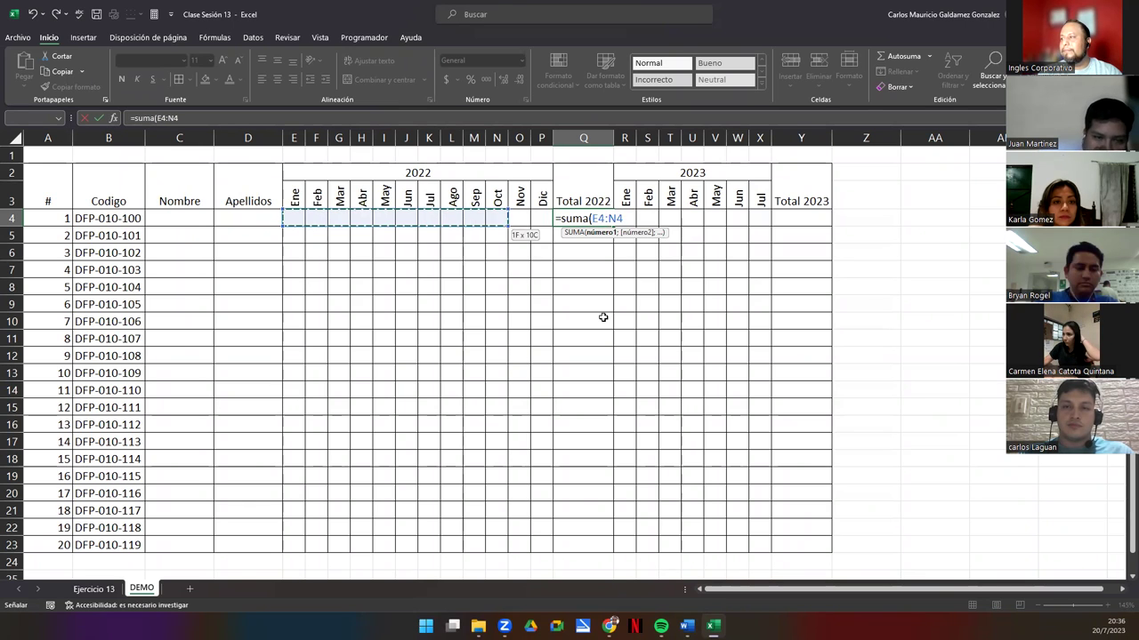
pyautogui.write(')')
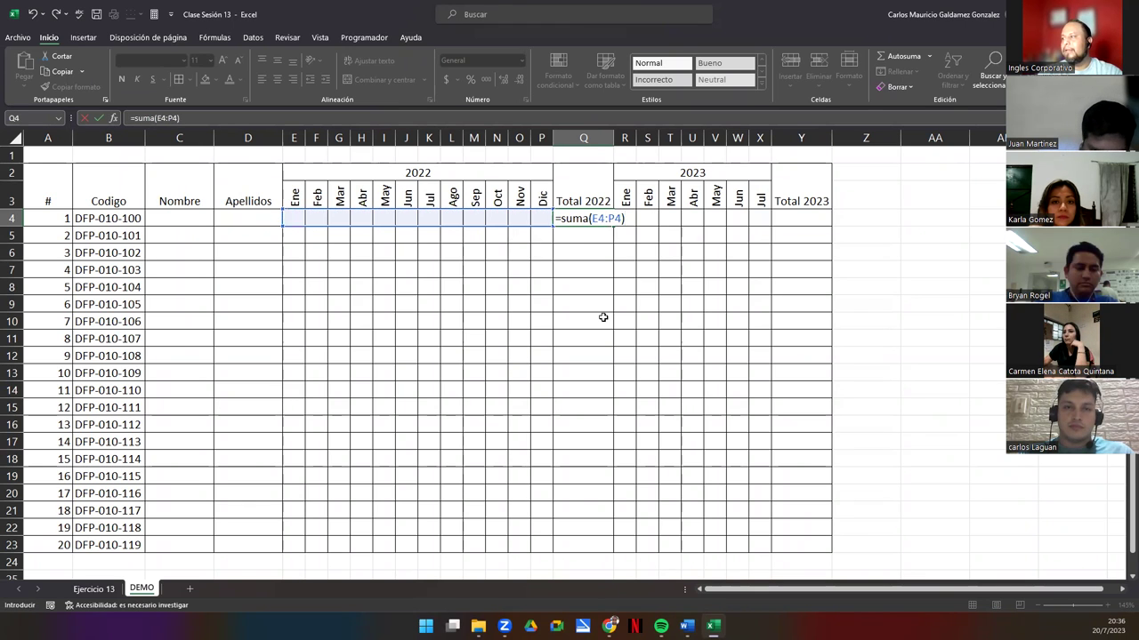
pyautogui.hotkey('ctrl', 'Return')
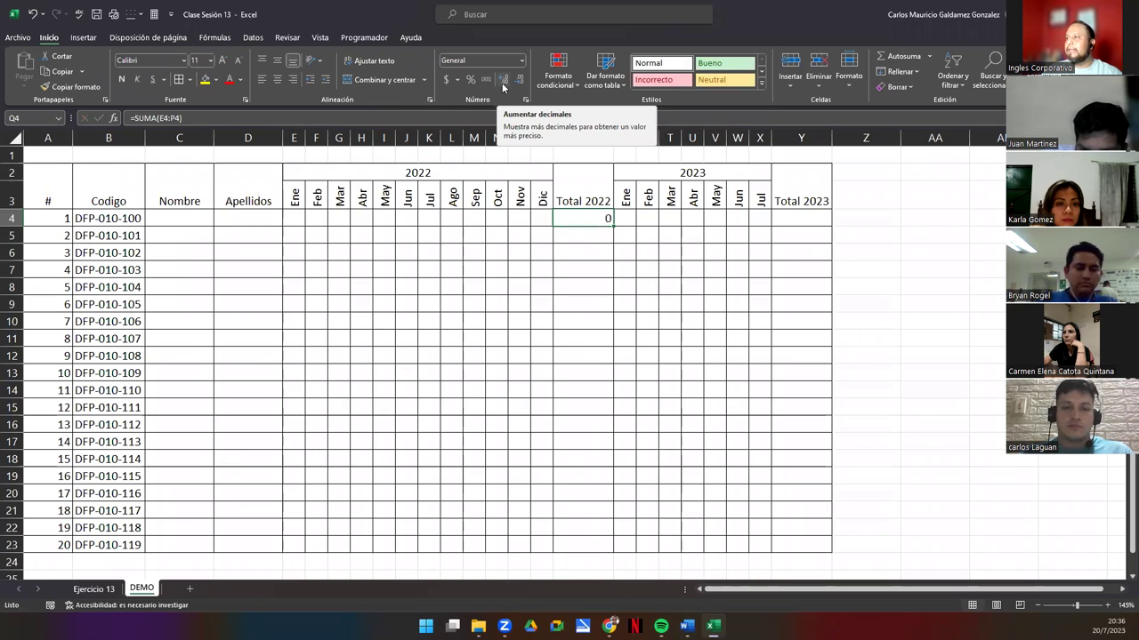
# Step: Copy the Total 2022 formula from Q4 into Y4 and autofill Q4 down to Q23
pyautogui.hotkey('ctrl', 'c')
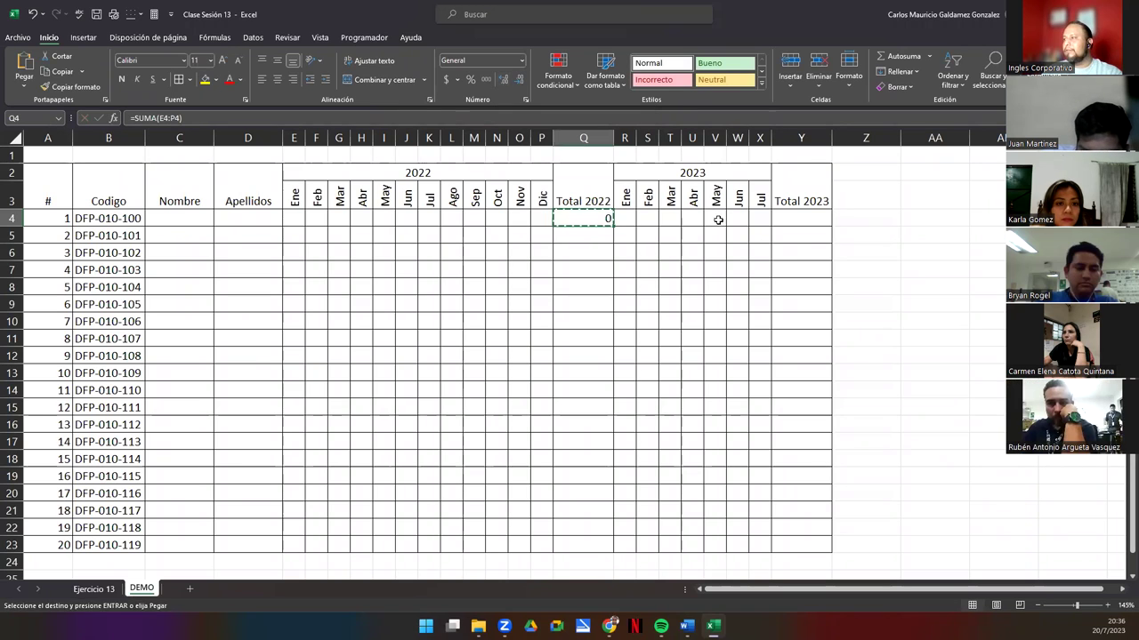
pyautogui.click(774, 218)
pyautogui.hotkey('ctrl', 'v')
pyautogui.click(586, 217)
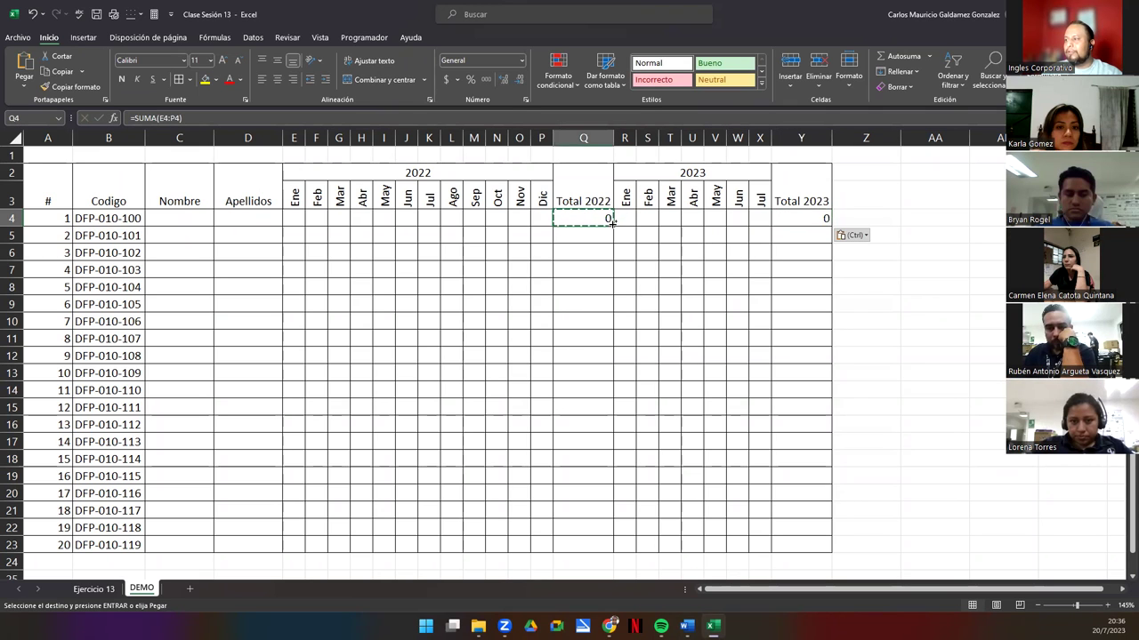
pyautogui.doubleClick(612, 222)
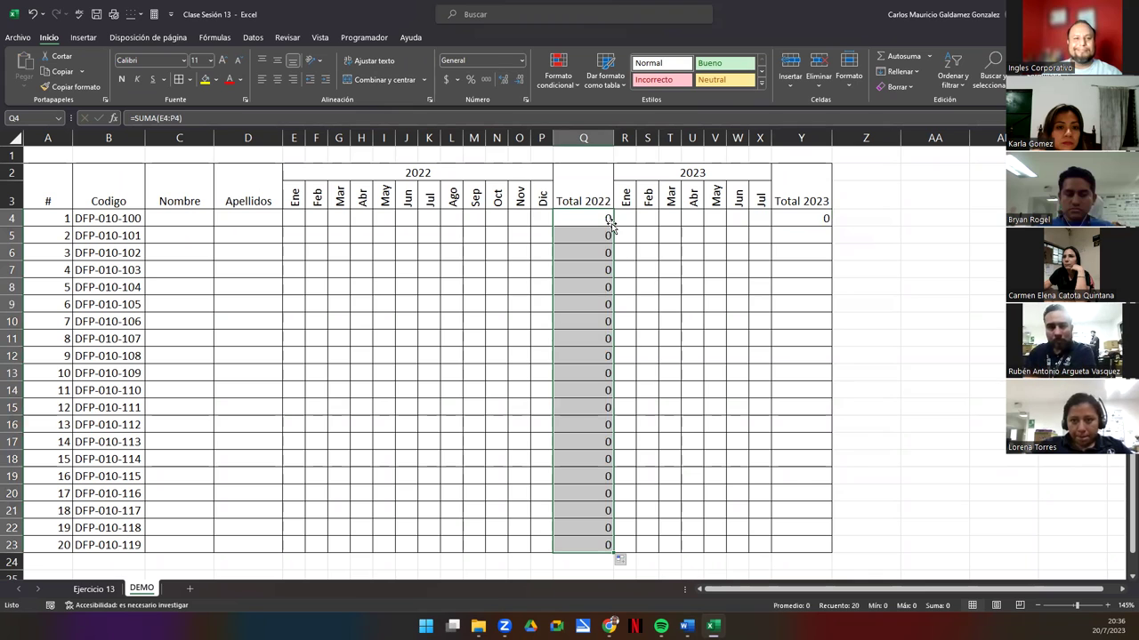
# Step: Autofill the pasted Total 2023 formula from Y4 down to Y23
pyautogui.click(812, 219)
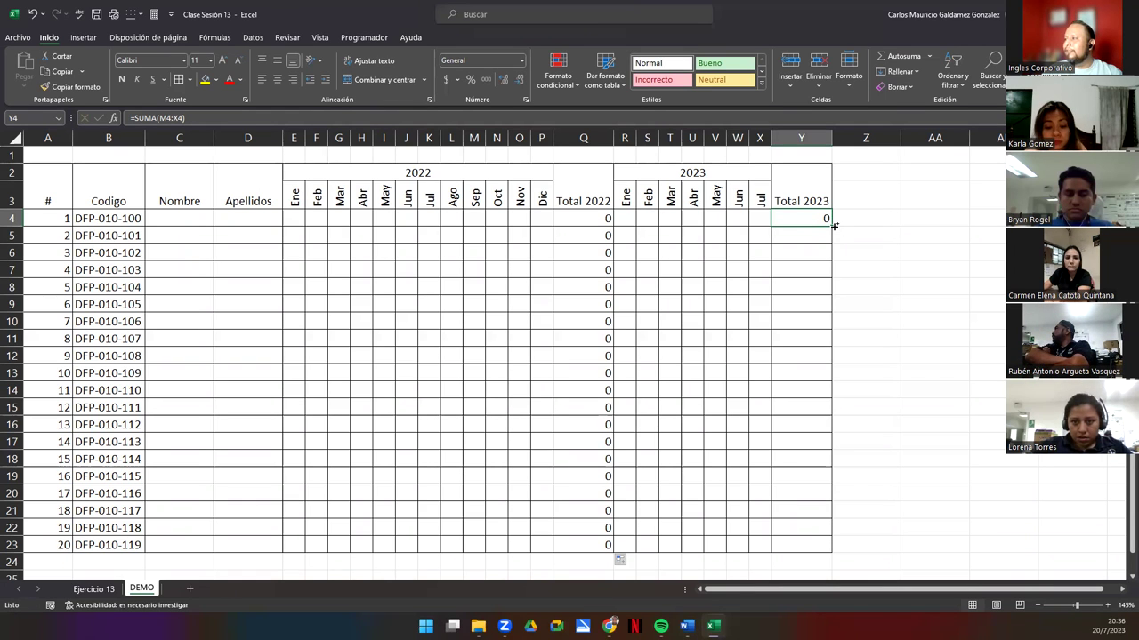
pyautogui.doubleClick(833, 226)
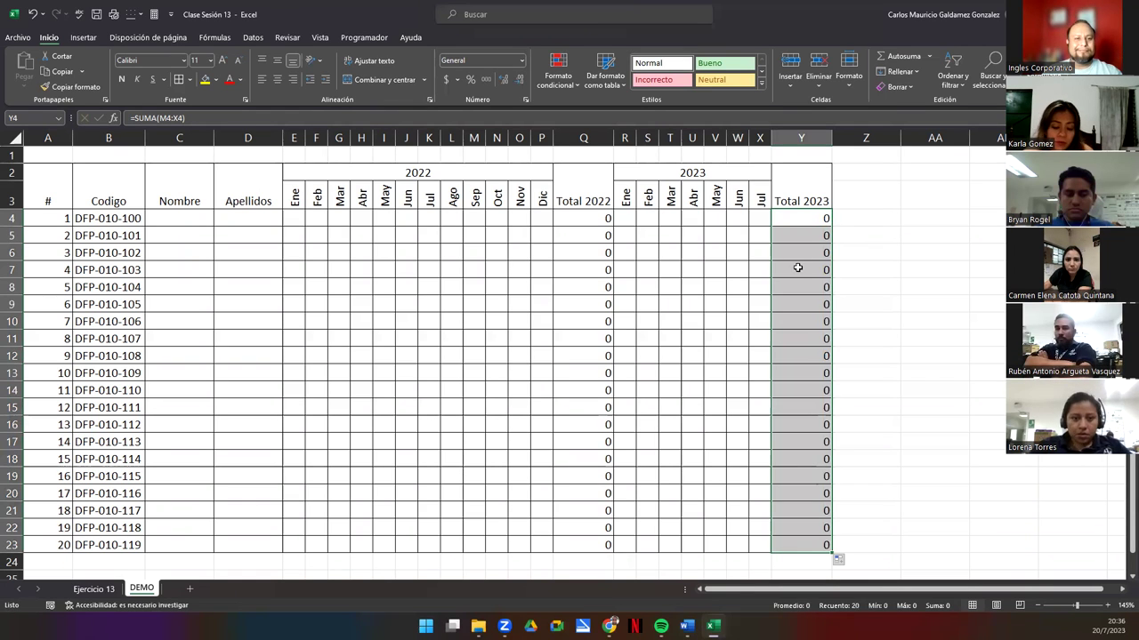
pyautogui.click(527, 324)
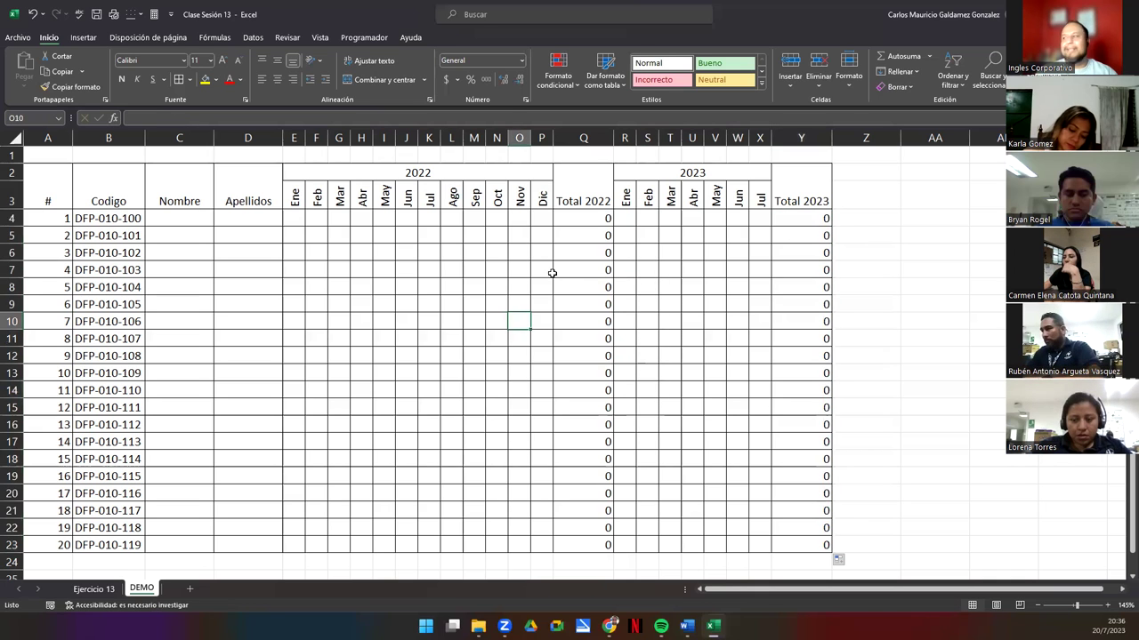
# Step: Check which cells the Total 2022 formula in Q4 adds up
pyautogui.click(590, 220)
pyautogui.hotkey('alt', '=')
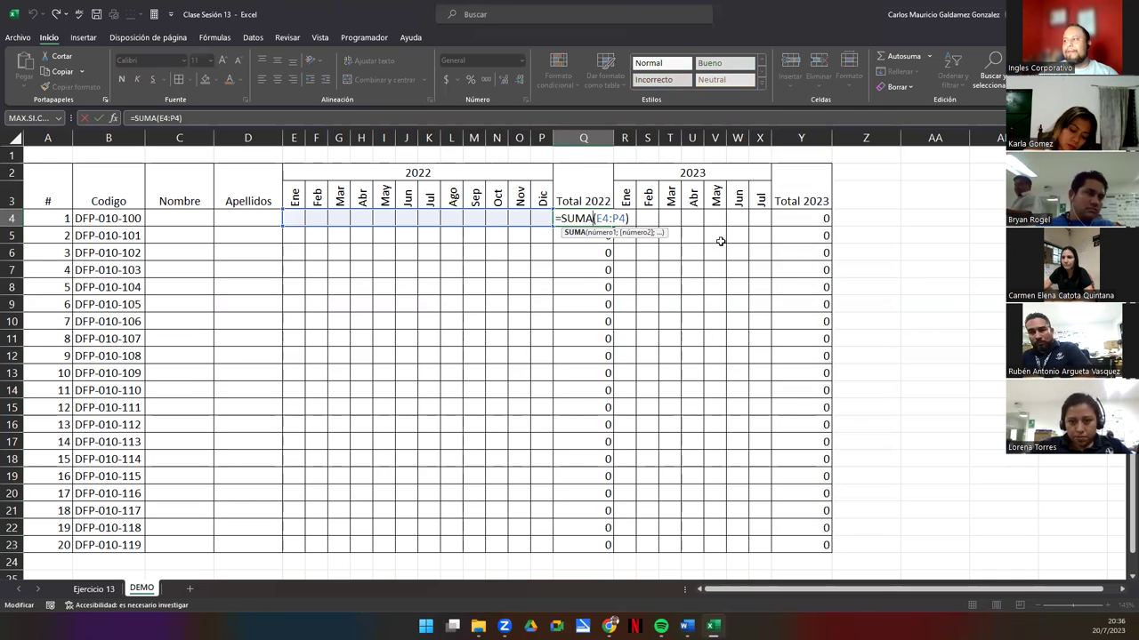
pyautogui.press('Return')
# Step: Correct the Y4 formula to =SUMA(R4:X4) and autofill it down to Y23
pyautogui.click(804, 219)
pyautogui.hotkey('alt', '=')
pyautogui.moveTo(457, 226); pyautogui.dragTo(619, 224)
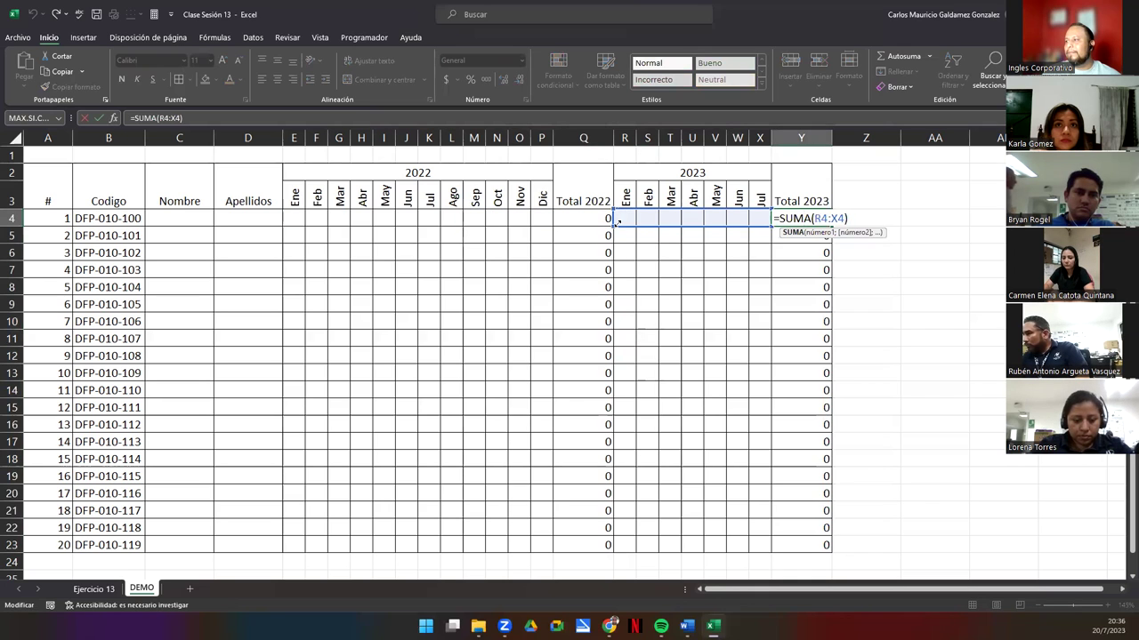
pyautogui.press('Return')
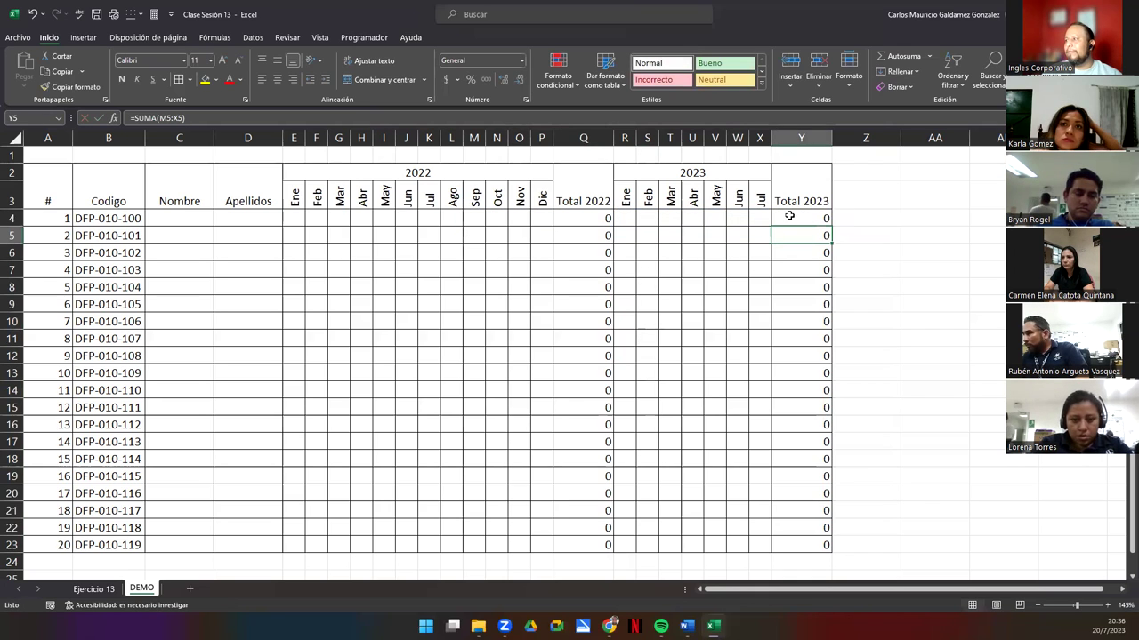
pyautogui.click(789, 218)
pyautogui.doubleClick(831, 227)
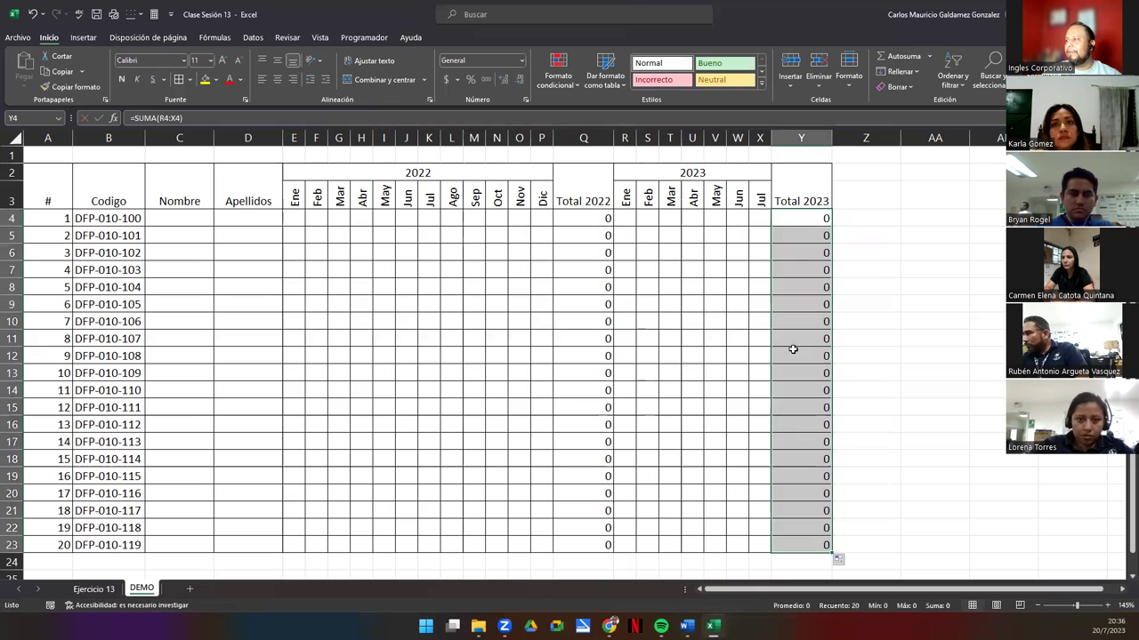
pyautogui.click(551, 346)
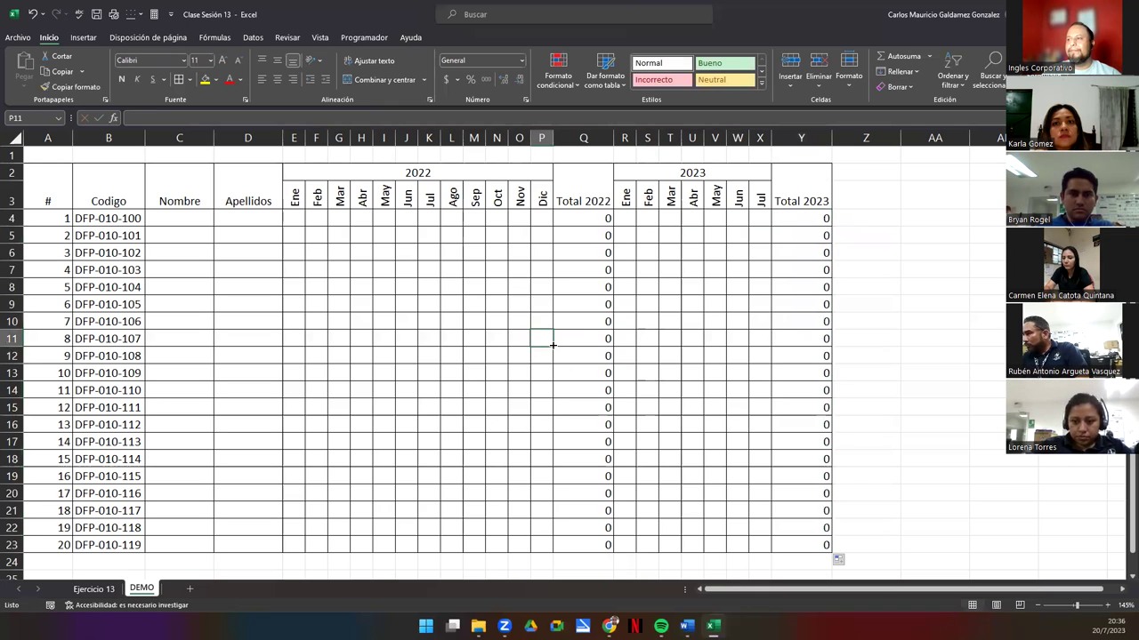
# Step: Enter sample first names in capitals for the first four records in C4:C7 of the Nombre column
pyautogui.click(124, 223)
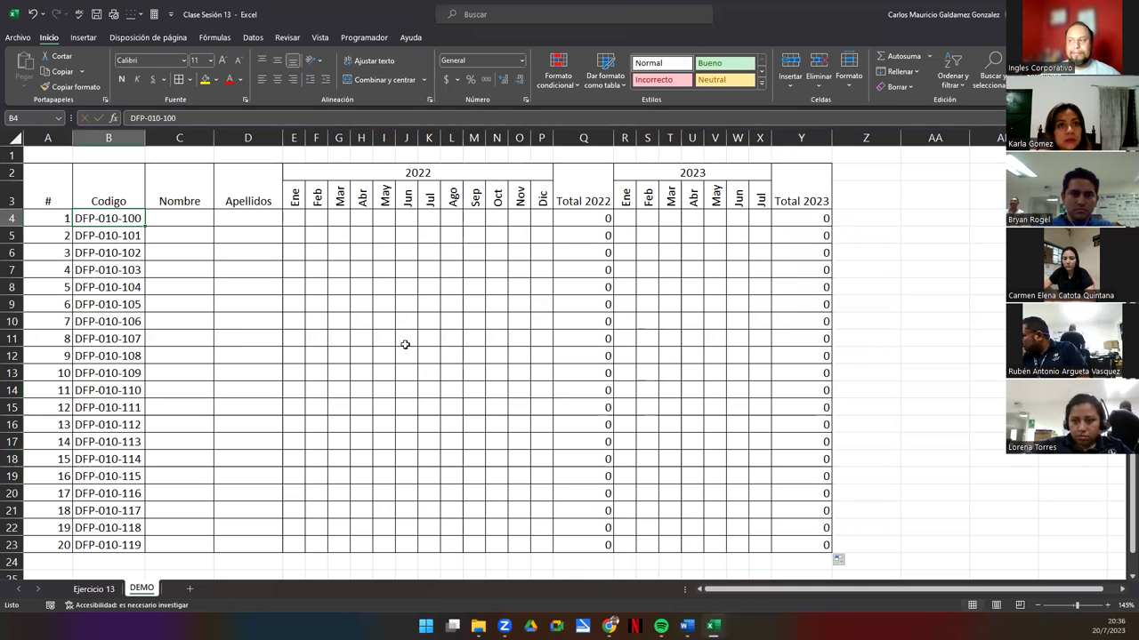
pyautogui.click(164, 221)
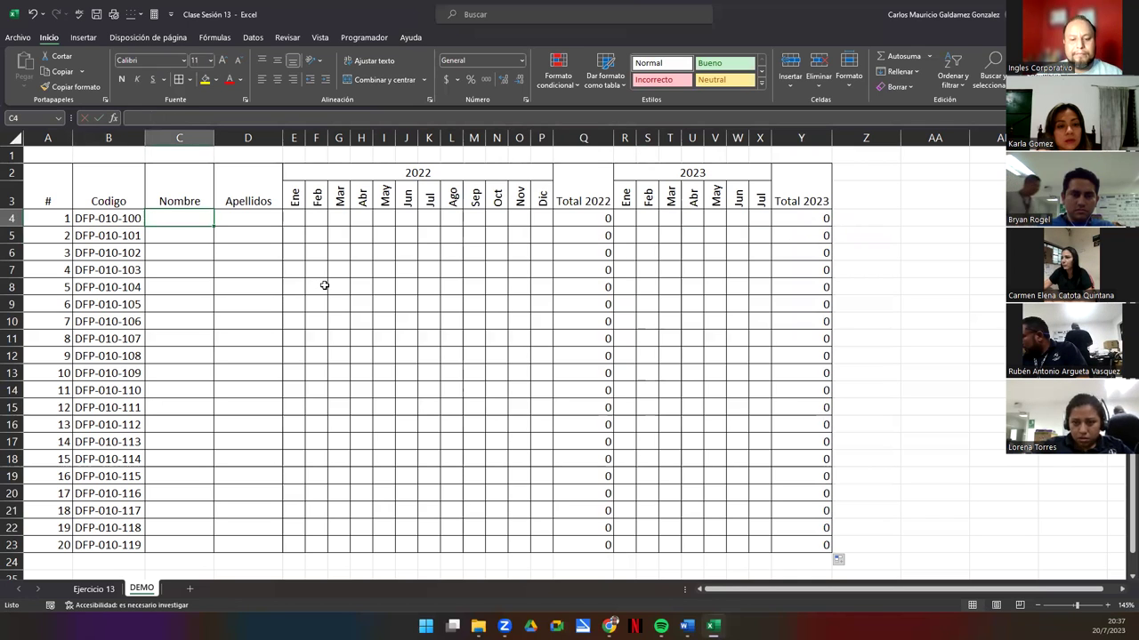
pyautogui.write('JUAN')
pyautogui.press('Return')
pyautogui.write('PEDRO')
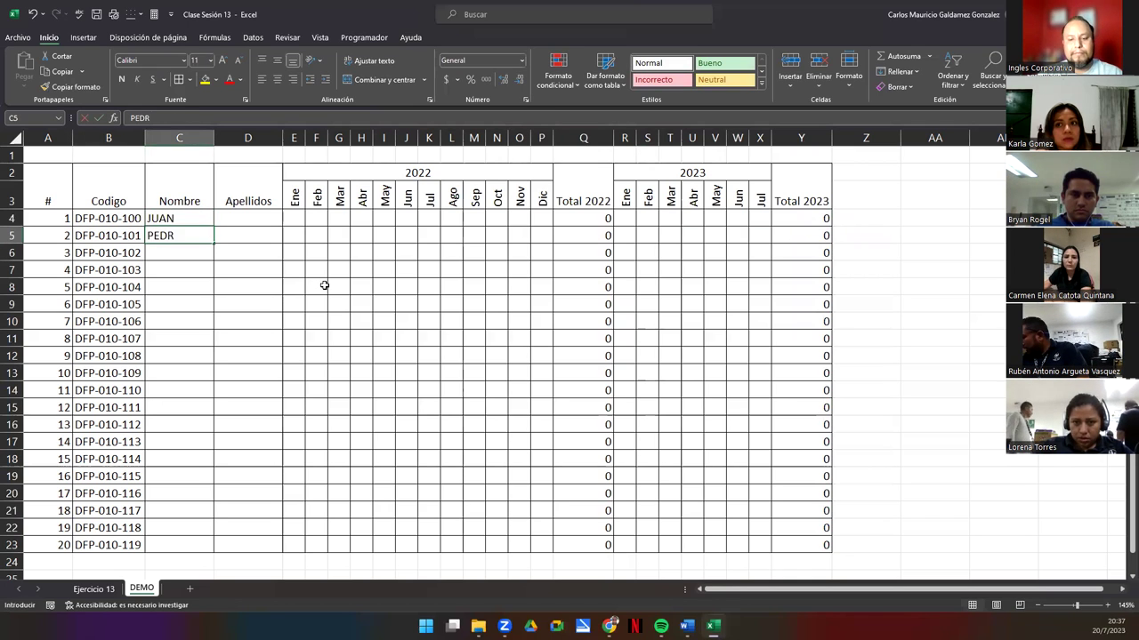
pyautogui.press('Return')
pyautogui.write('MARIA')
pyautogui.press('Return')
pyautogui.write('LUCAS')
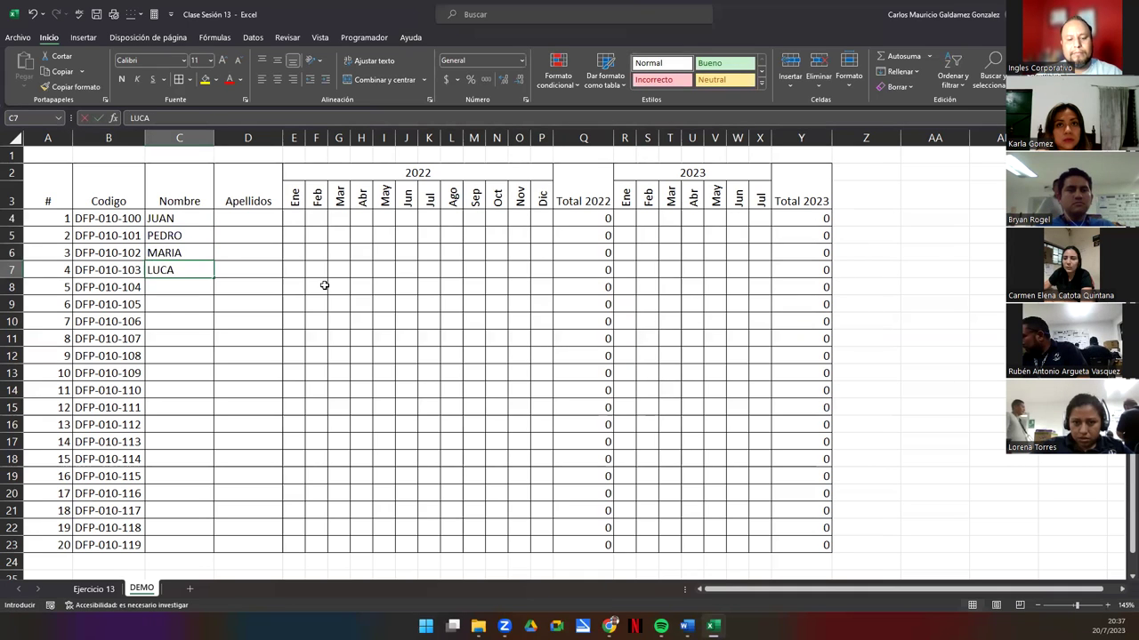
pyautogui.press('Return')
# Step: Enter four more sample first names in capitals in C8:C11
pyautogui.write('MARIACO')
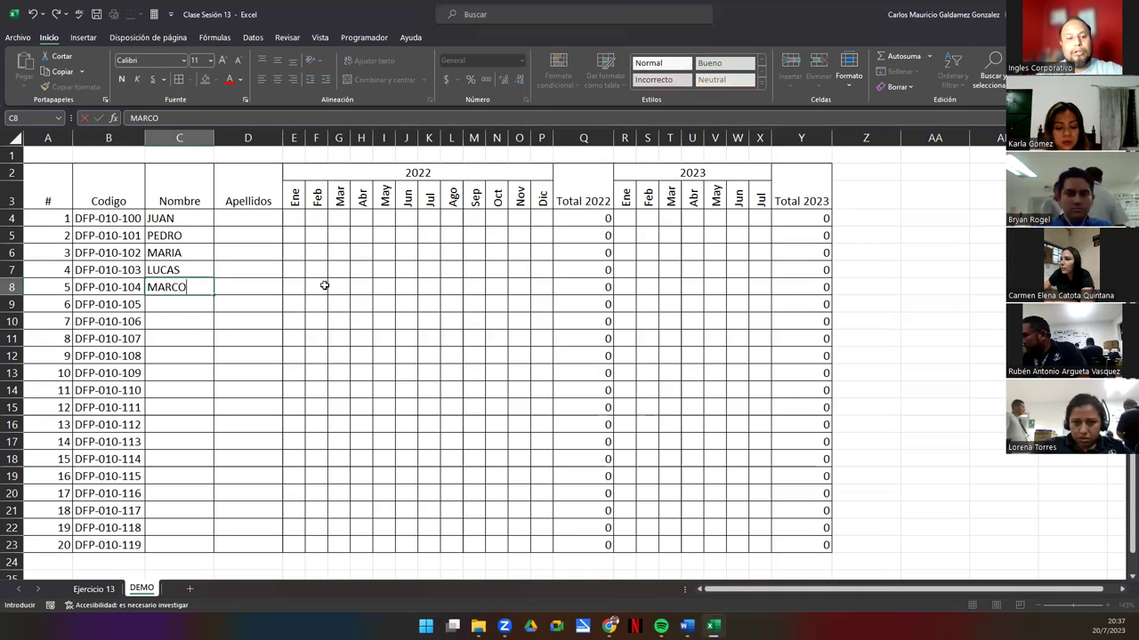
pyautogui.write('S')
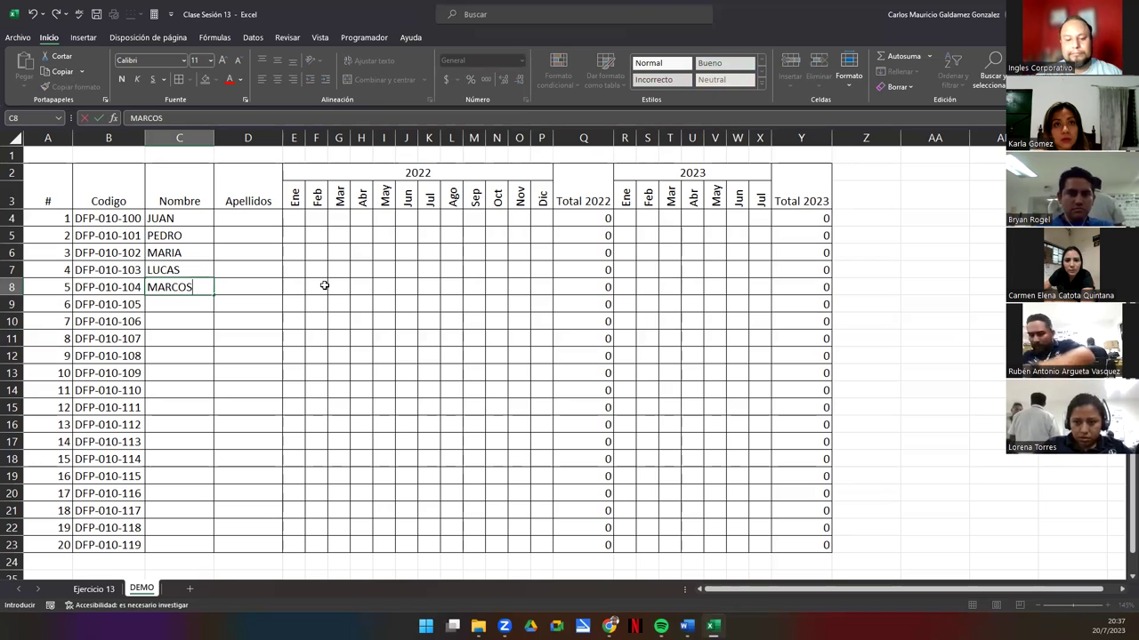
pyautogui.press('Return')
pyautogui.write('CARLOS')
pyautogui.press('Return')
pyautogui.write('KARLA')
pyautogui.press('Return')
pyautogui.write('IGNACI')
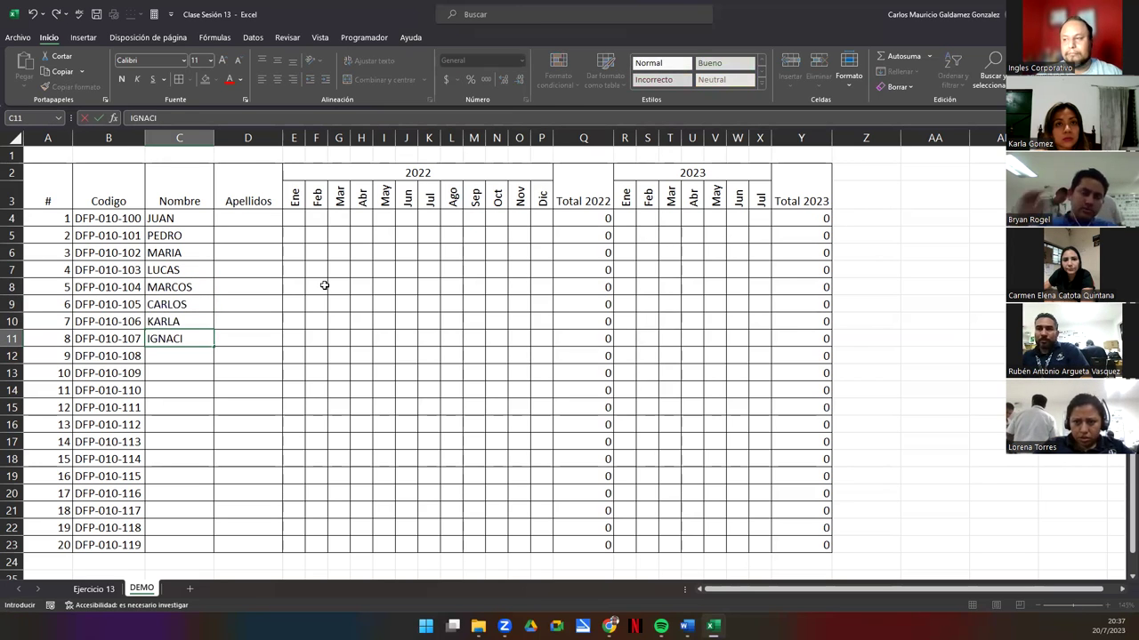
pyautogui.write('O')
pyautogui.press('Return')
# Step: Continue the Nombre column with capitalised sample first names in C12:C15
pyautogui.write('PEDRO')
pyautogui.press('Return')
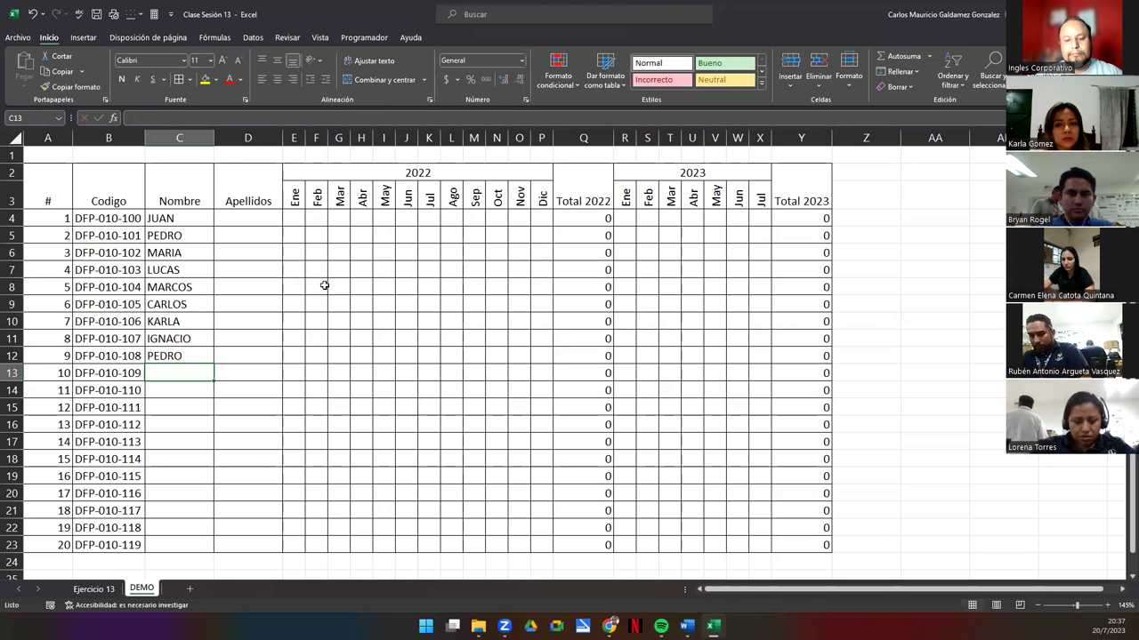
pyautogui.write('LU')
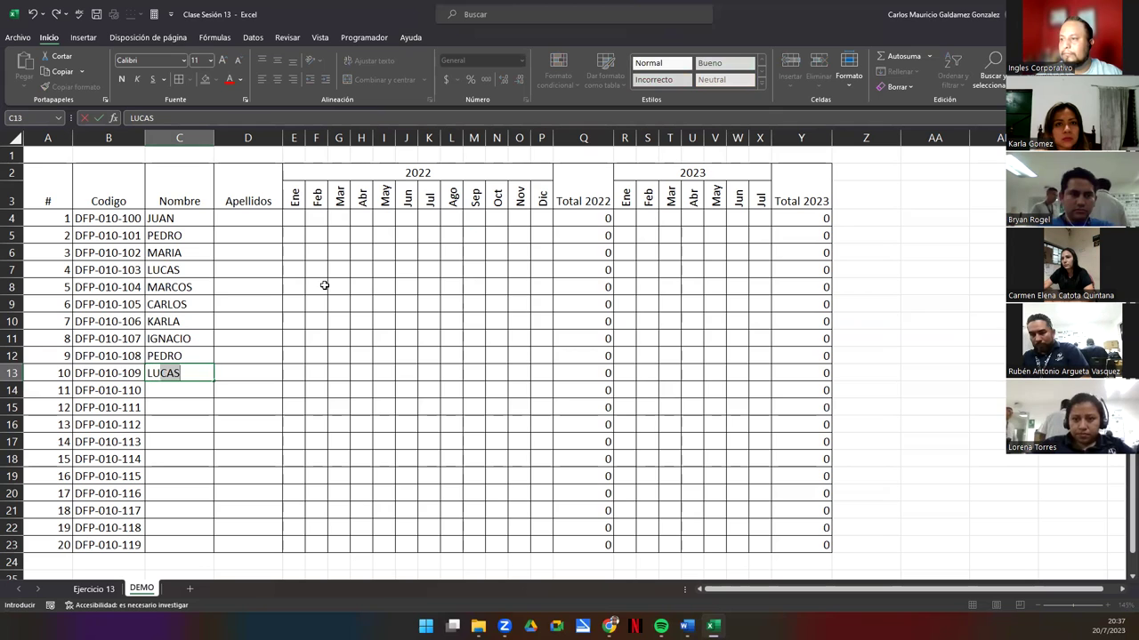
pyautogui.write('NA')
pyautogui.press('Return')
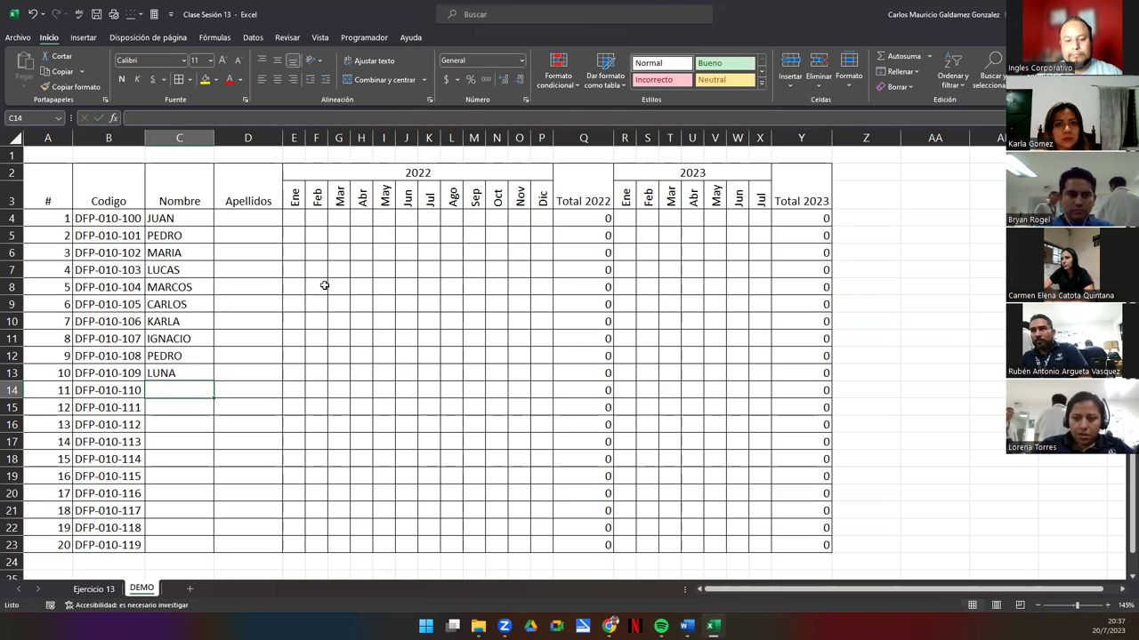
pyautogui.write('CARMEN')
pyautogui.press('Return')
pyautogui.write('ME')
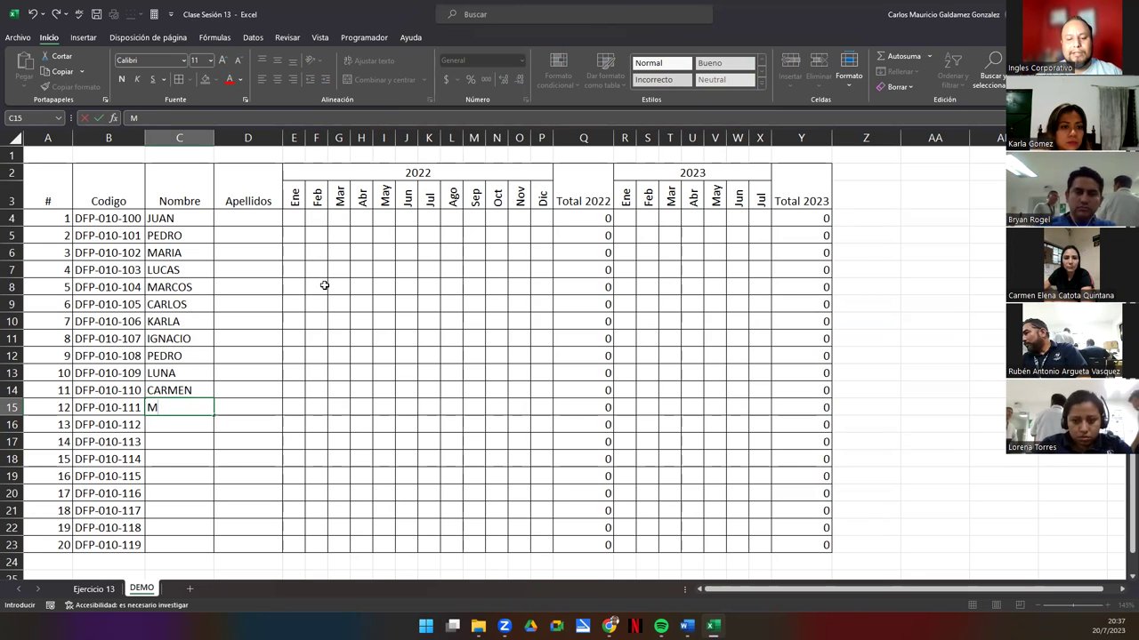
pyautogui.write('RVEL')
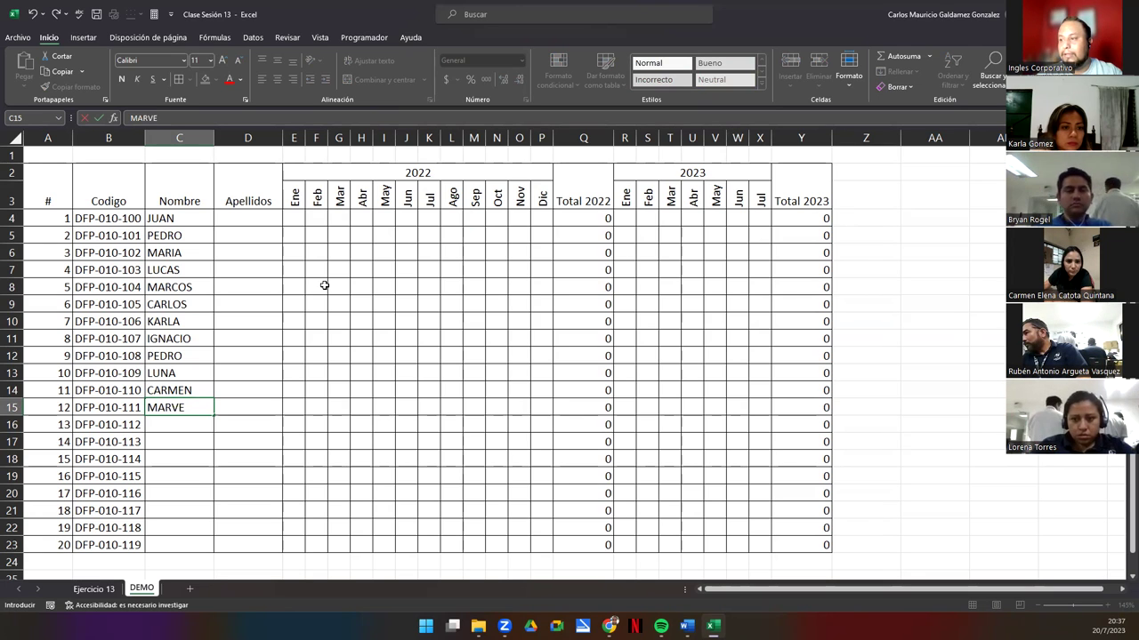
pyautogui.press('Return')
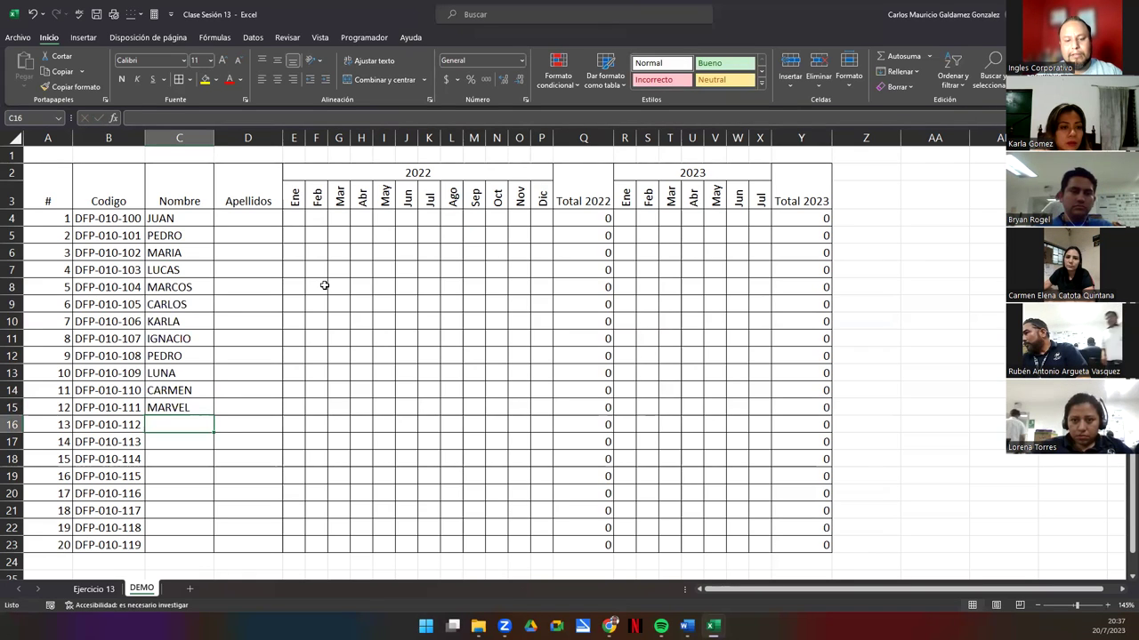
# Step: Fill C16:C18 of the Nombre column with capitalised sample first names
pyautogui.write('JOSELINO')
pyautogui.press('Return')
pyautogui.write('CARM')
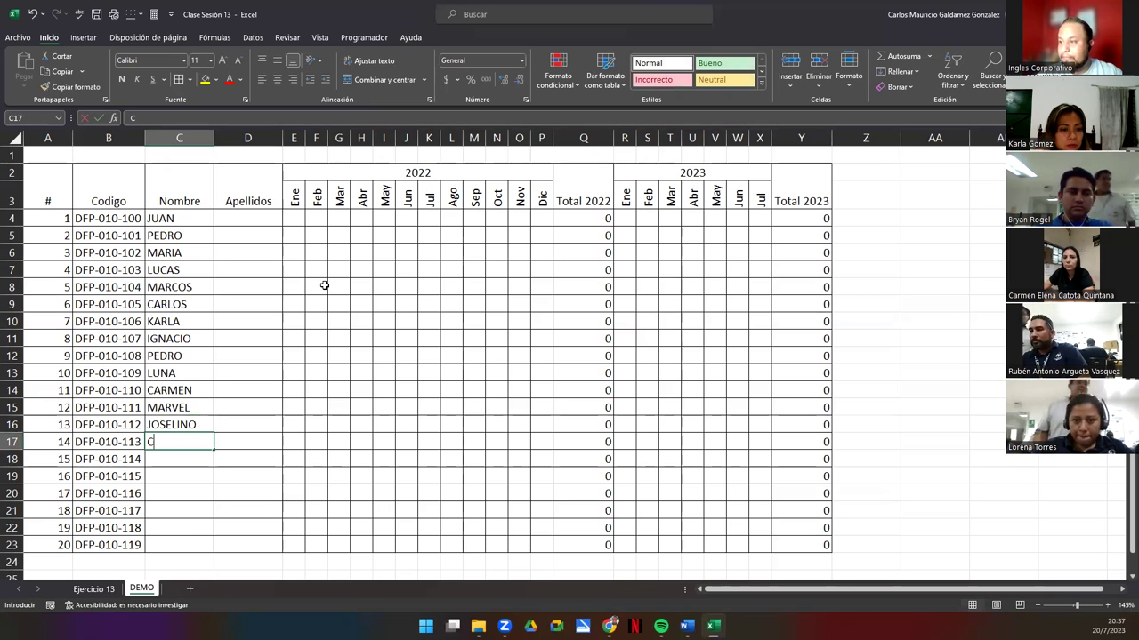
pyautogui.press('BackSpace')
pyautogui.press('BackSpace')
pyautogui.press('BackSpace')
pyautogui.press('BackSpace')
pyautogui.press('BackSpace')
pyautogui.write('KAREN')
pyautogui.press('Return')
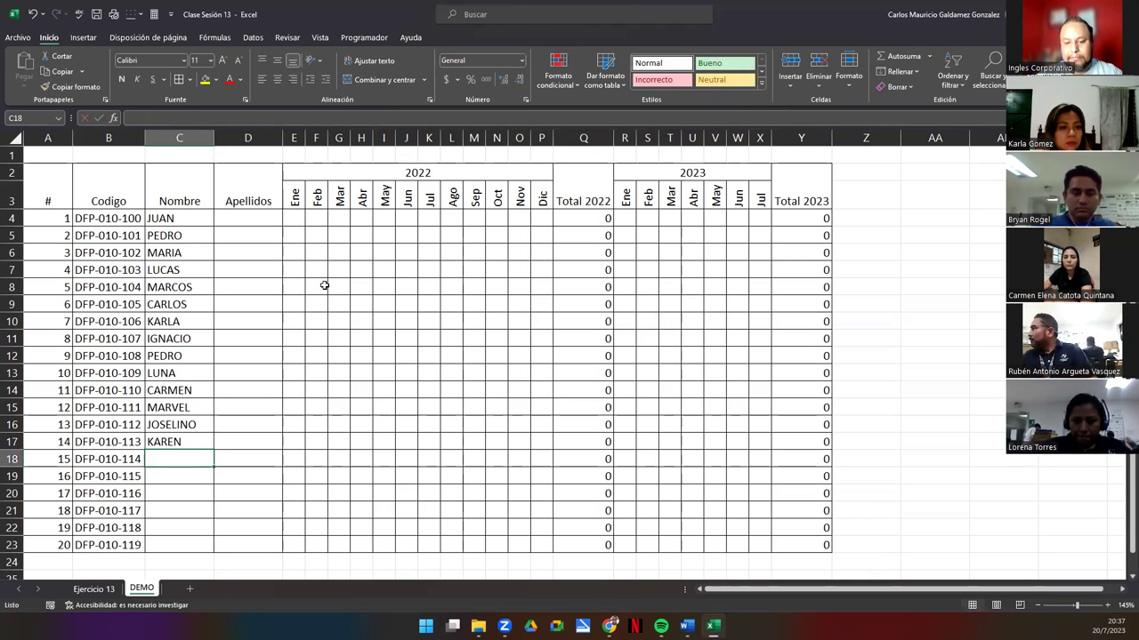
pyautogui.write('JOAQUIN')
pyautogui.press('Return')
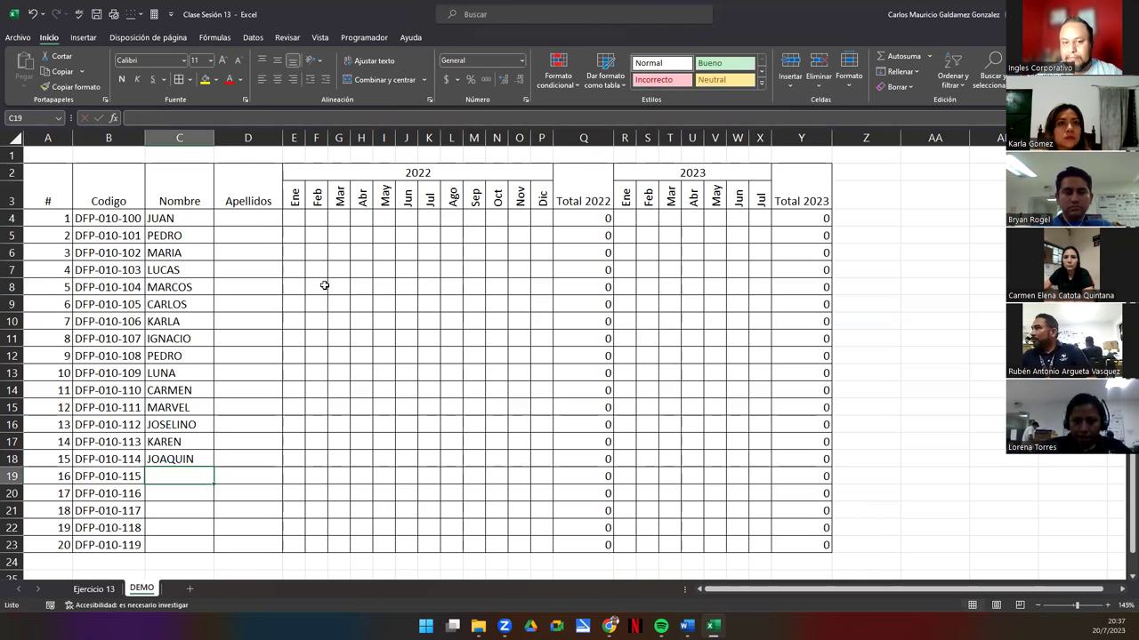
# Step: Complete the Nombre column with capitalised sample first names in C19:C23
pyautogui.write('EDUARDO')
pyautogui.press('Return')
pyautogui.write('DANIEL')
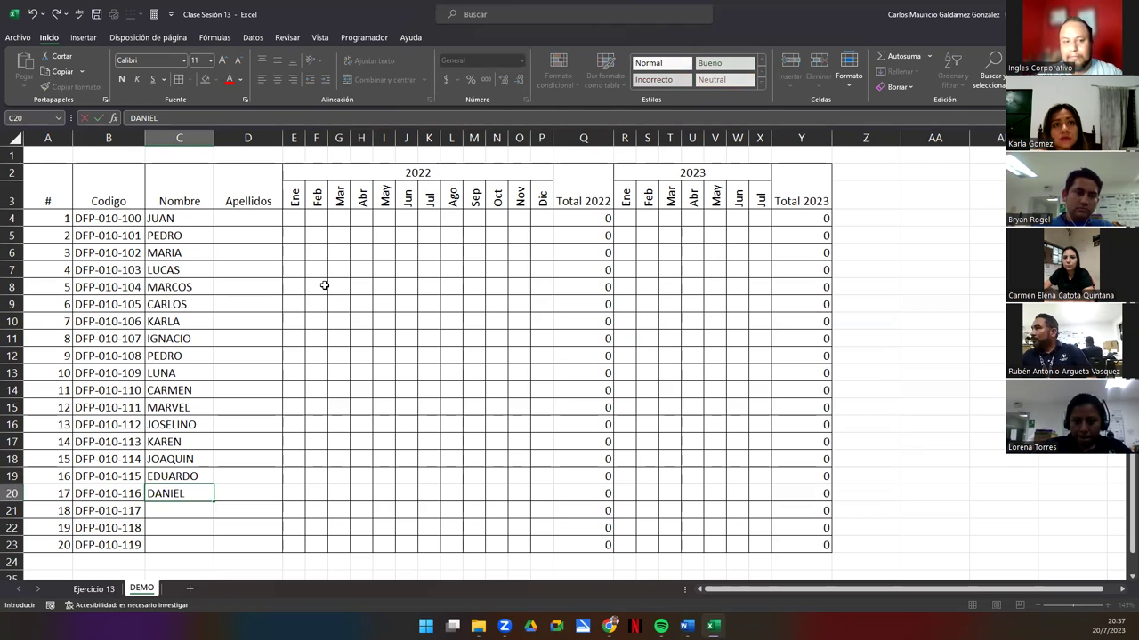
pyautogui.press('Return')
pyautogui.write('ERI')
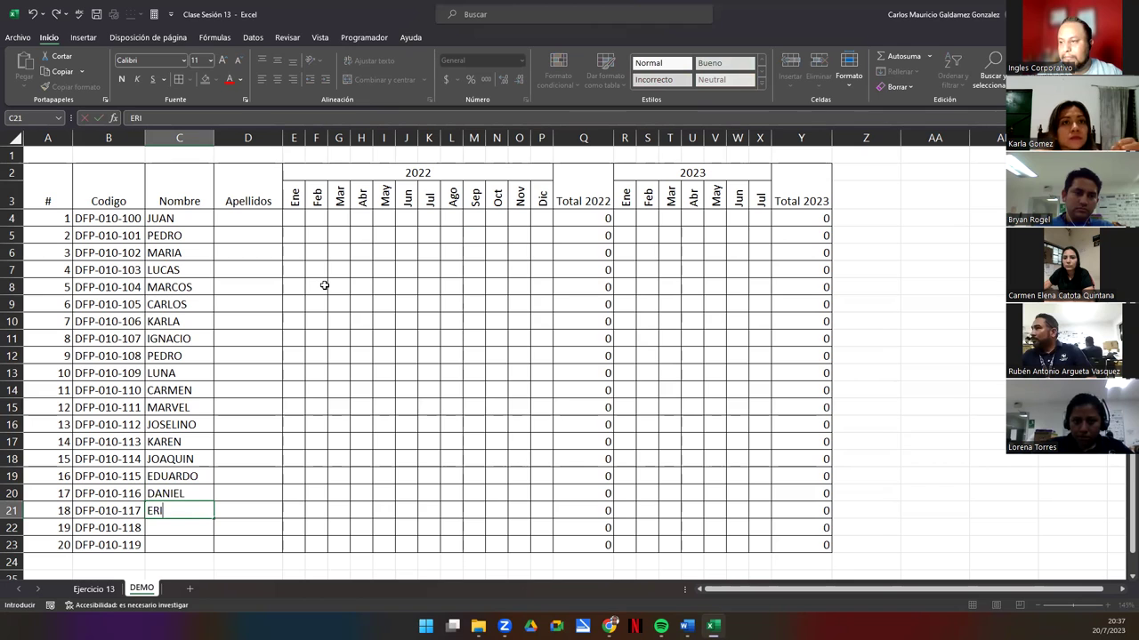
pyautogui.write('C')
pyautogui.press('Return')
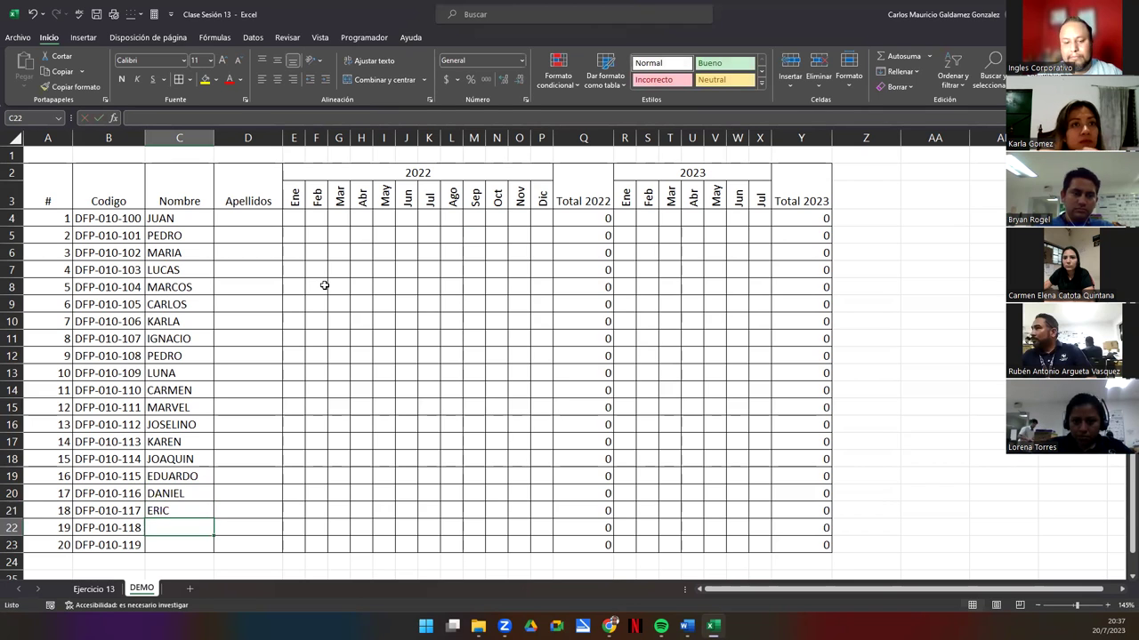
pyautogui.write('LUCERO')
pyautogui.press('Return')
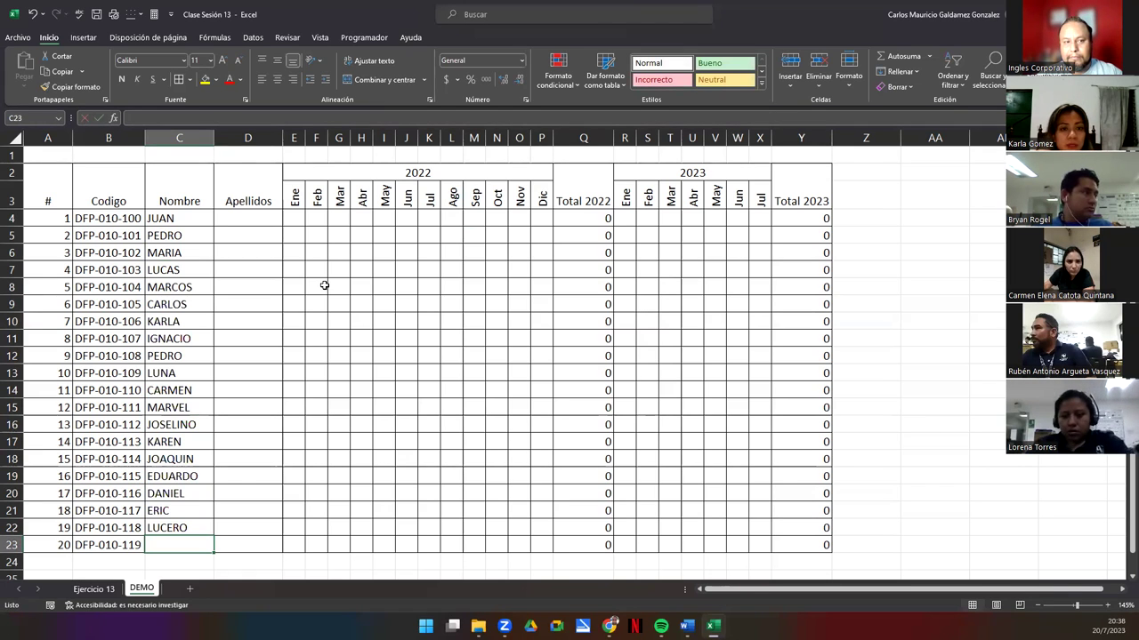
pyautogui.write('RUBEN')
pyautogui.press('Return')
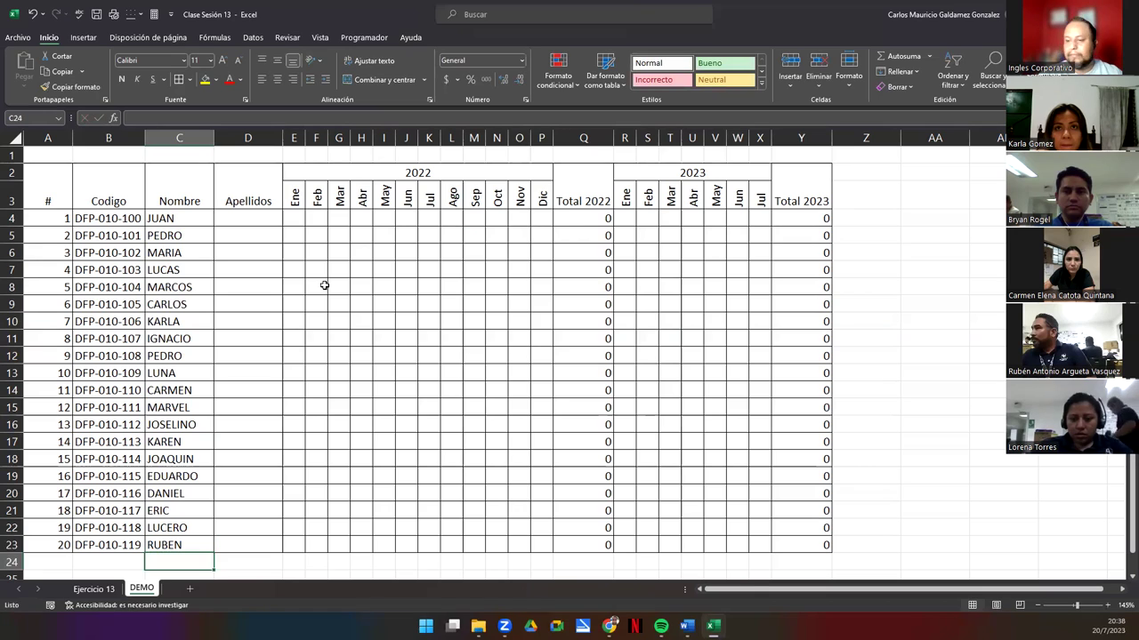
# Step: Enter capitalised sample surnames for the first four records in D4:D7 of the Apellidos column
pyautogui.press('Right')
pyautogui.hotkey('ctrl', 'Up')
pyautogui.press('Down')
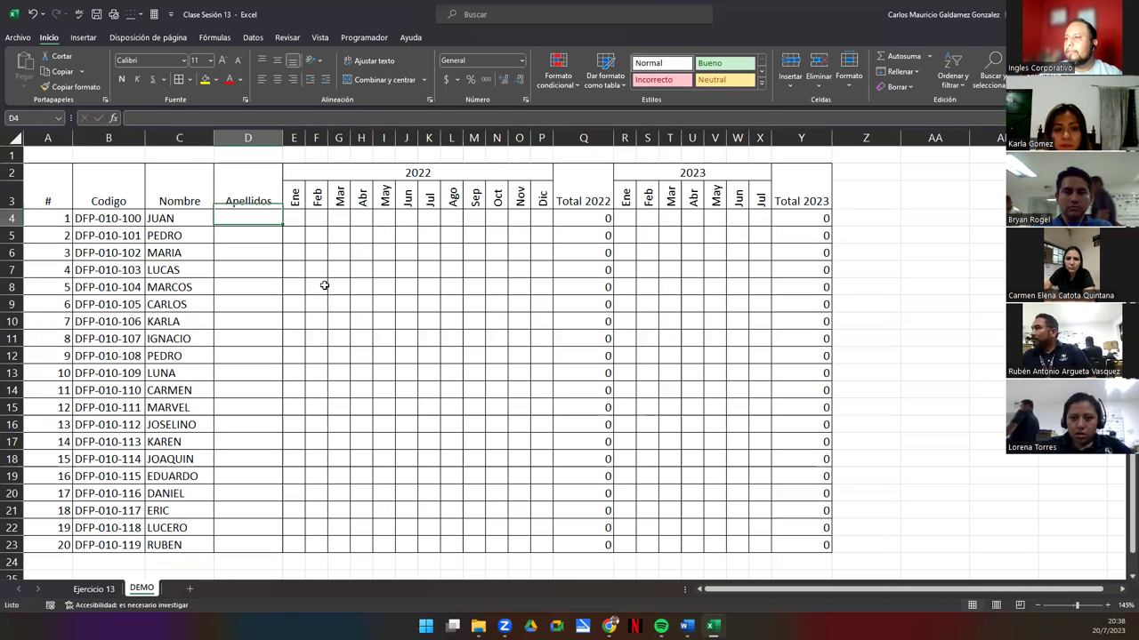
pyautogui.write('PEREZ')
pyautogui.press('Return')
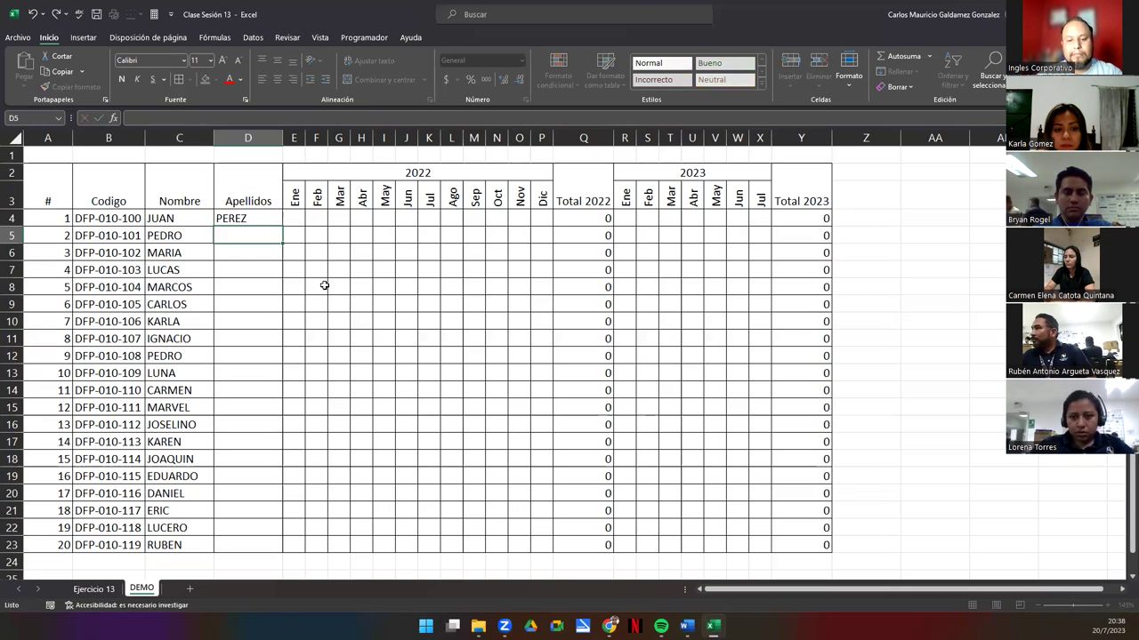
pyautogui.write('CRUZ')
pyautogui.press('Return')
pyautogui.write('LANDAVERDE')
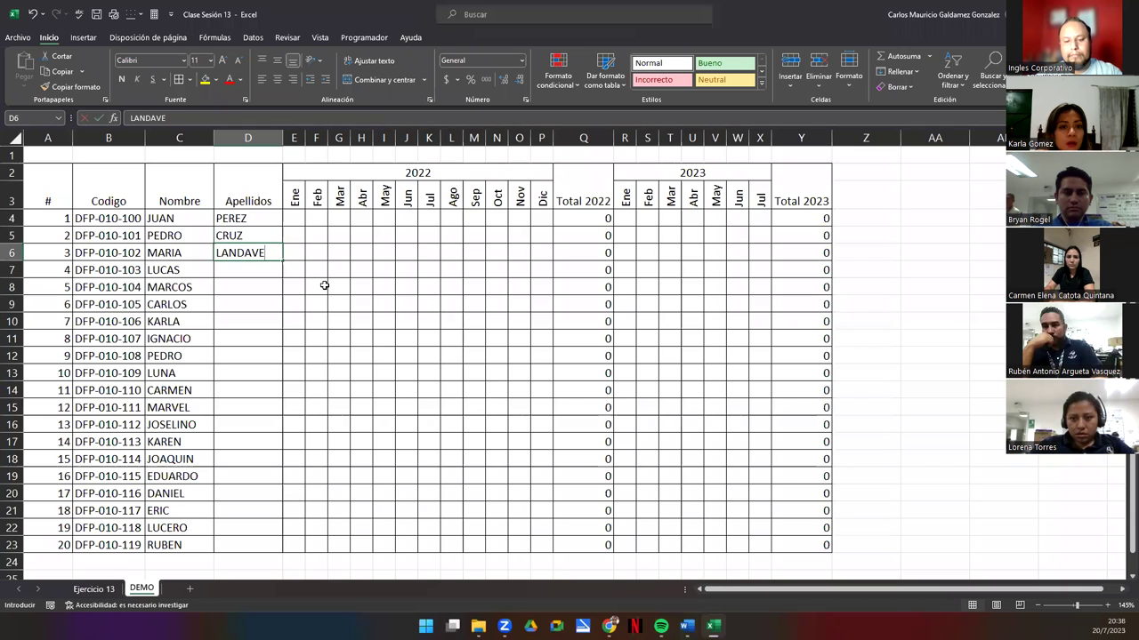
pyautogui.press('Return')
pyautogui.write('MENDOZ')
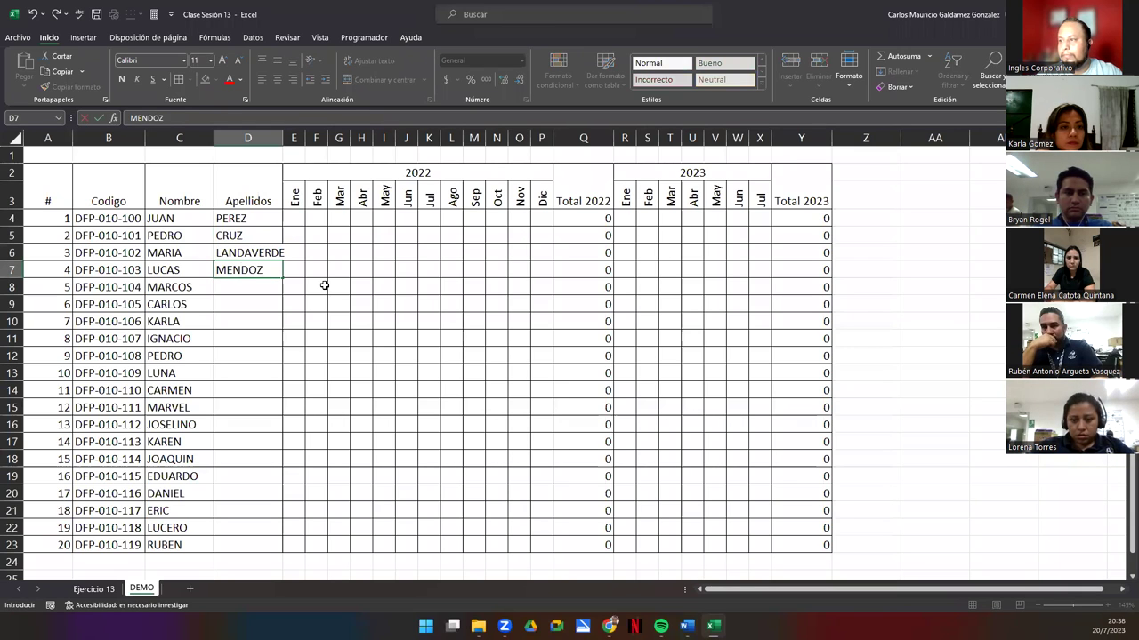
pyautogui.write('A')
pyautogui.press('Return')
# Step: Enter four more capitalised sample surnames in D8:D11
pyautogui.write('MOJICA')
pyautogui.press('Return')
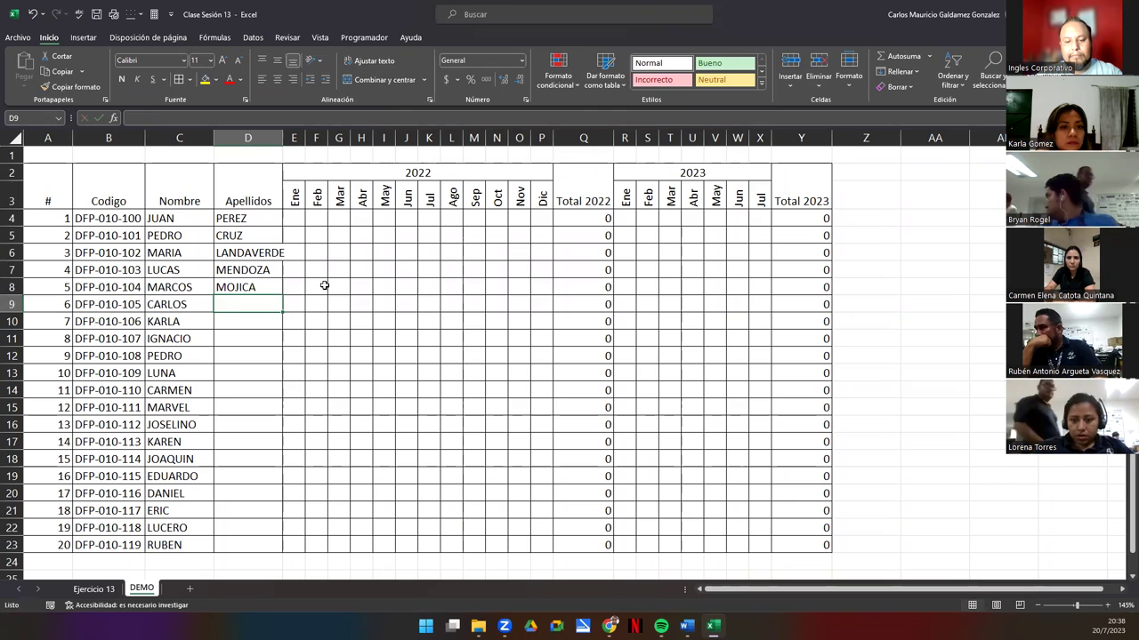
pyautogui.write('GOMEZ')
pyautogui.press('Return')
pyautogui.write('GALDAME')
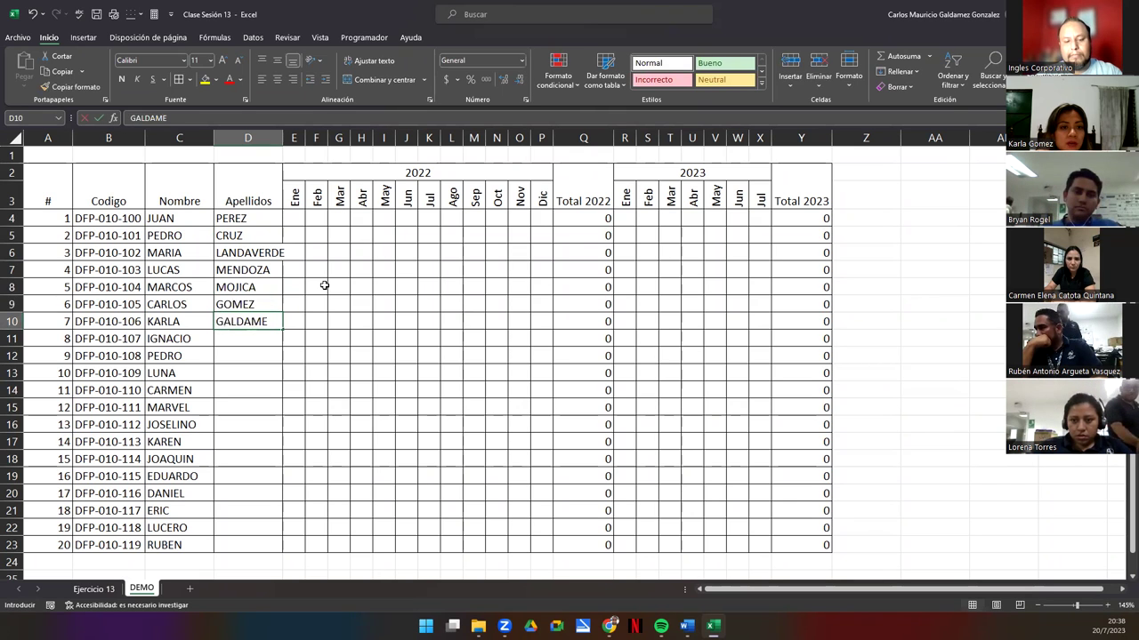
pyautogui.write('Z')
pyautogui.press('Return')
pyautogui.write('MENJIVAR')
pyautogui.press('Return')
# Step: Continue the Apellidos column with capitalised sample surnames in D12:D15
pyautogui.write('CARTAGENA')
pyautogui.press('Return')
pyautogui.write('ELIAS')
pyautogui.press('Return')
pyautogui.write('MAURICIO')
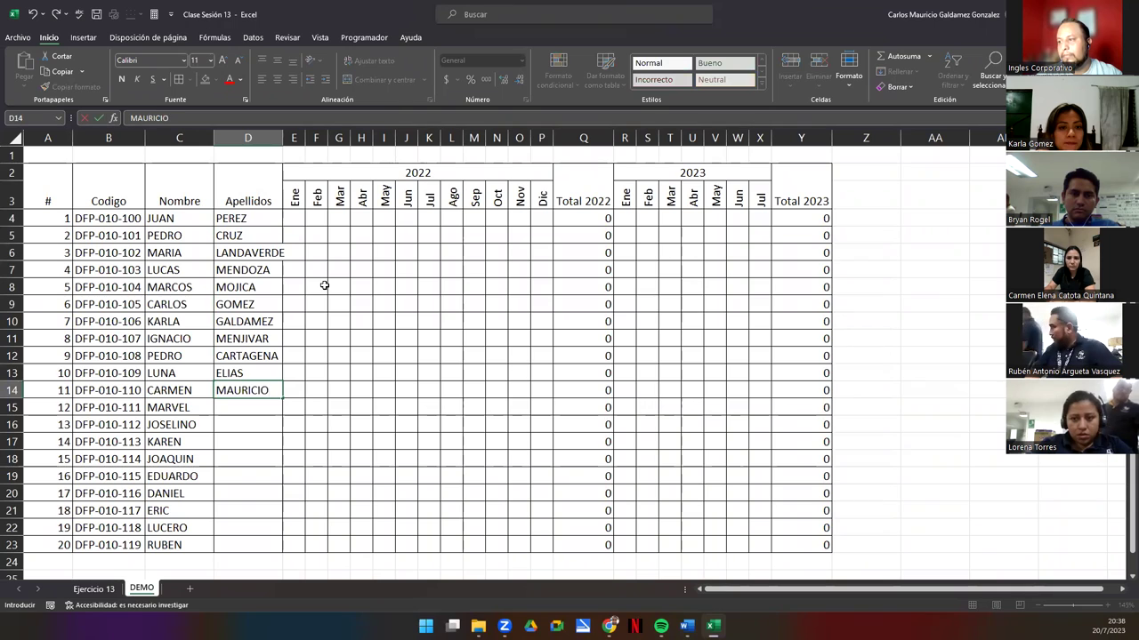
pyautogui.press('Return')
pyautogui.write('M')
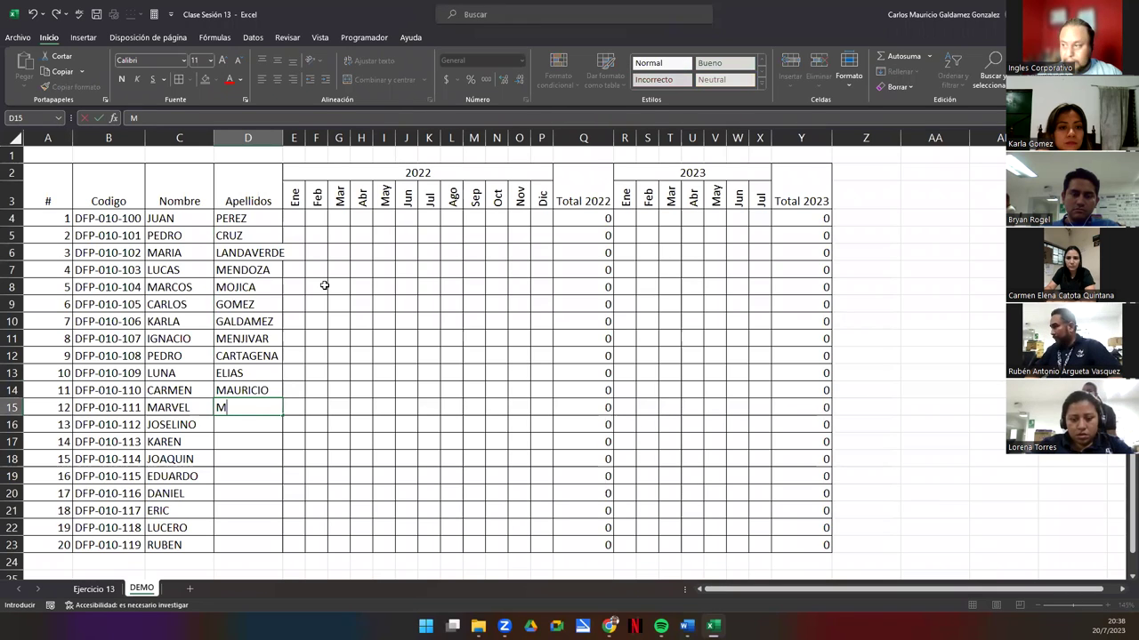
pyautogui.write('OL')
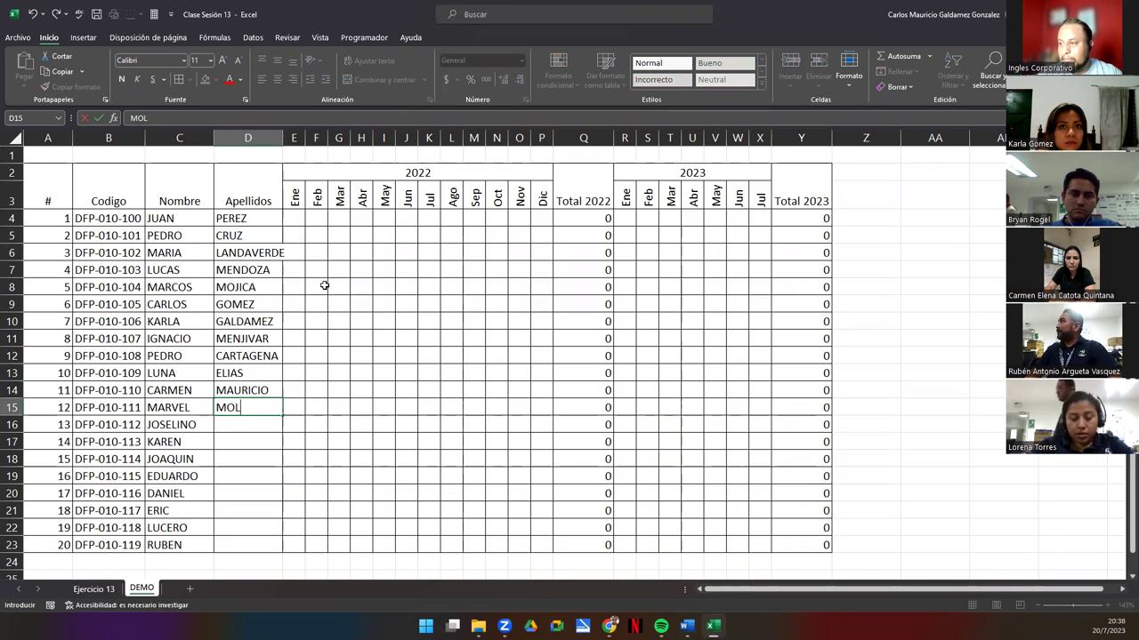
pyautogui.write('INTES')
pyautogui.press('Return')
# Step: Fill D16:D19 of the Apellidos column with capitalised sample surnames
pyautogui.write('MO')
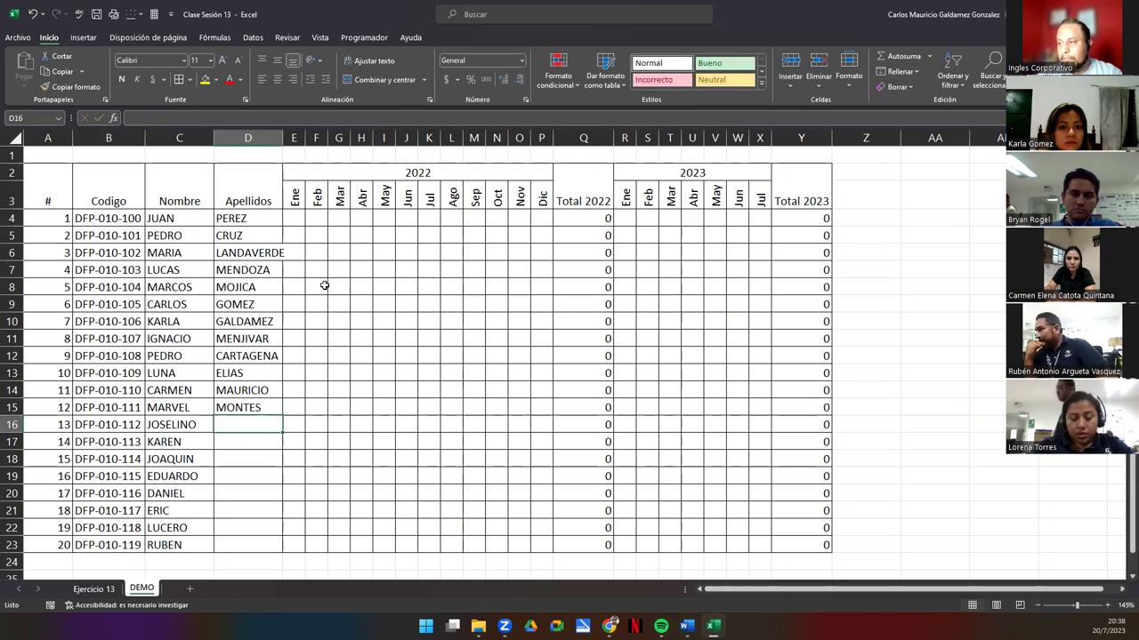
pyautogui.write('NTER')
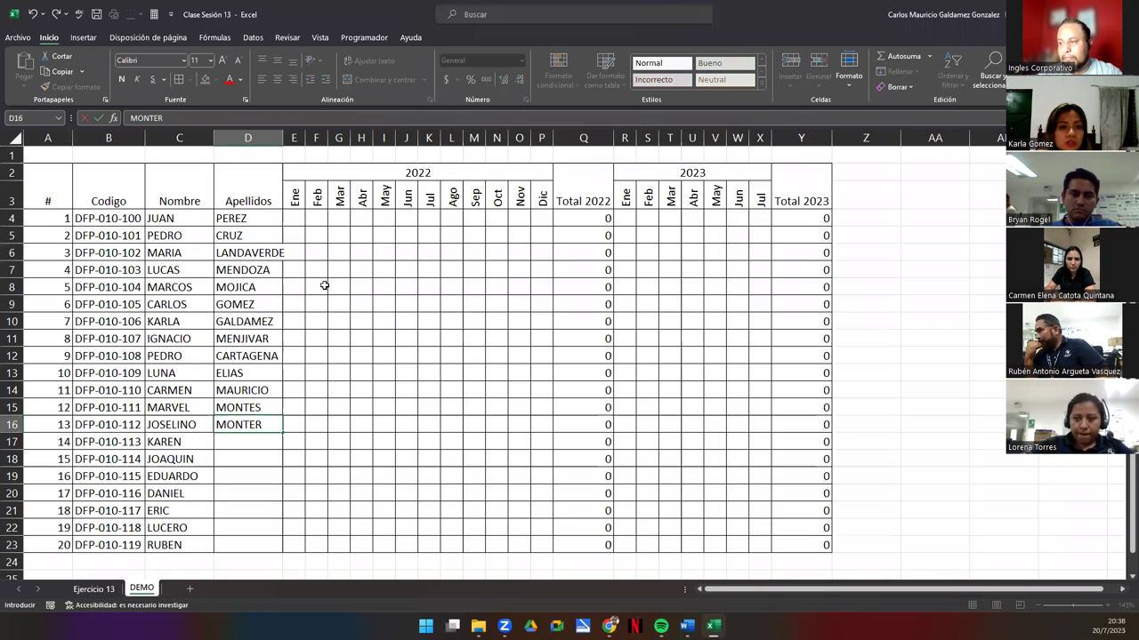
pyautogui.write('ROSA')
pyautogui.press('Return')
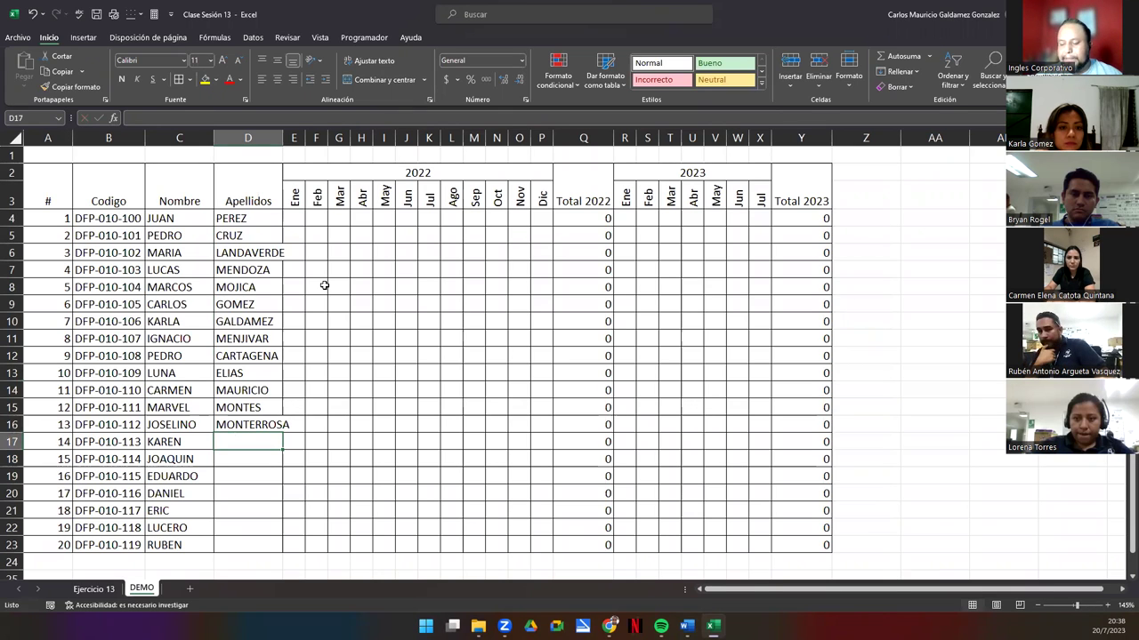
pyautogui.write('MEJIA')
pyautogui.press('Return')
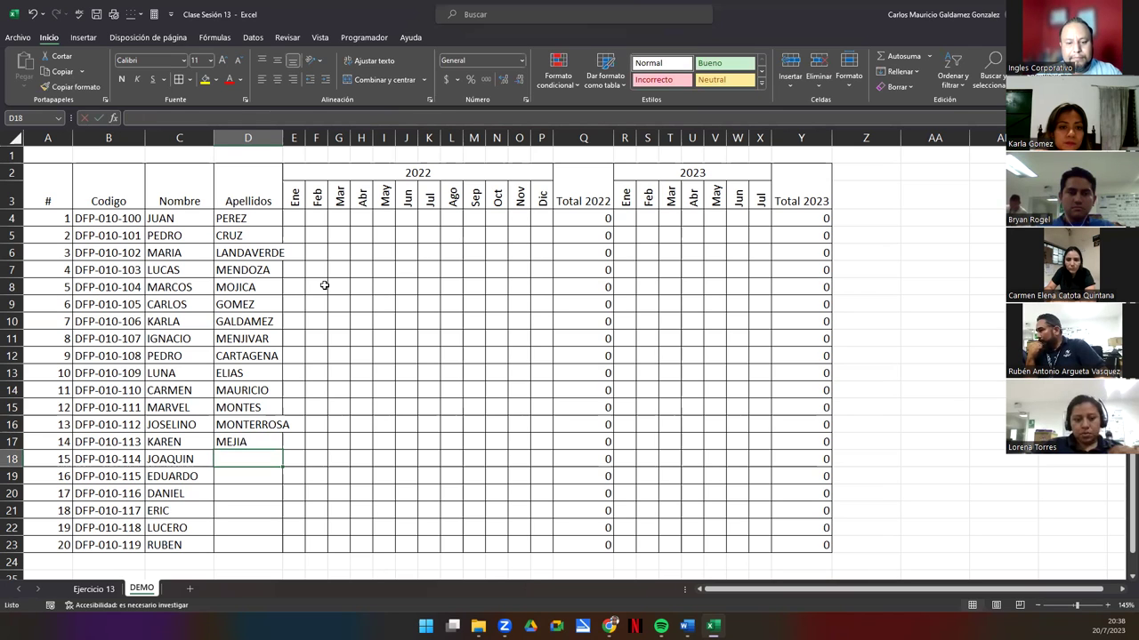
pyautogui.write('LIMA')
pyautogui.press('Return')
pyautogui.write('LEIVA')
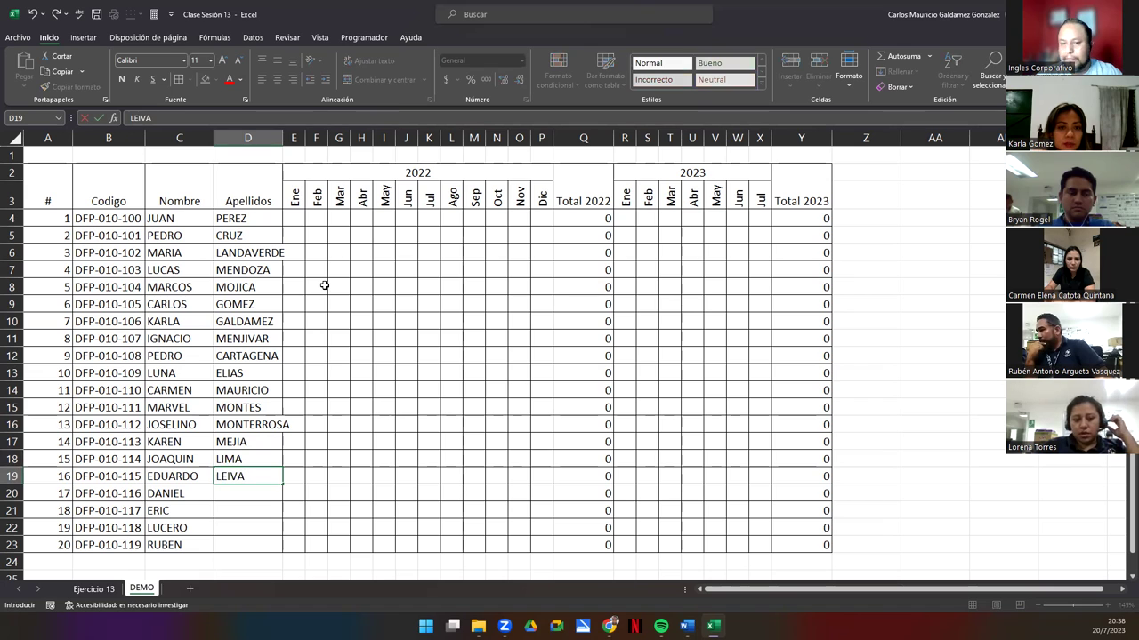
pyautogui.press('Return')
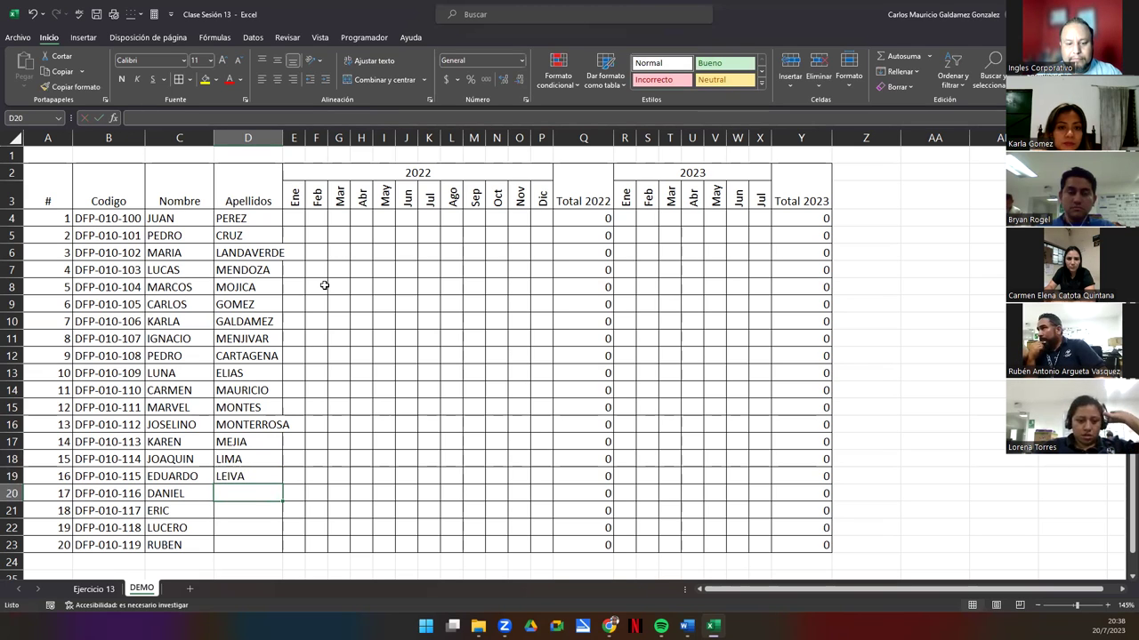
# Step: Enter capitalised sample surnames for records 17 and 18 in D20:D21
pyautogui.write('ARANA')
pyautogui.press('Return')
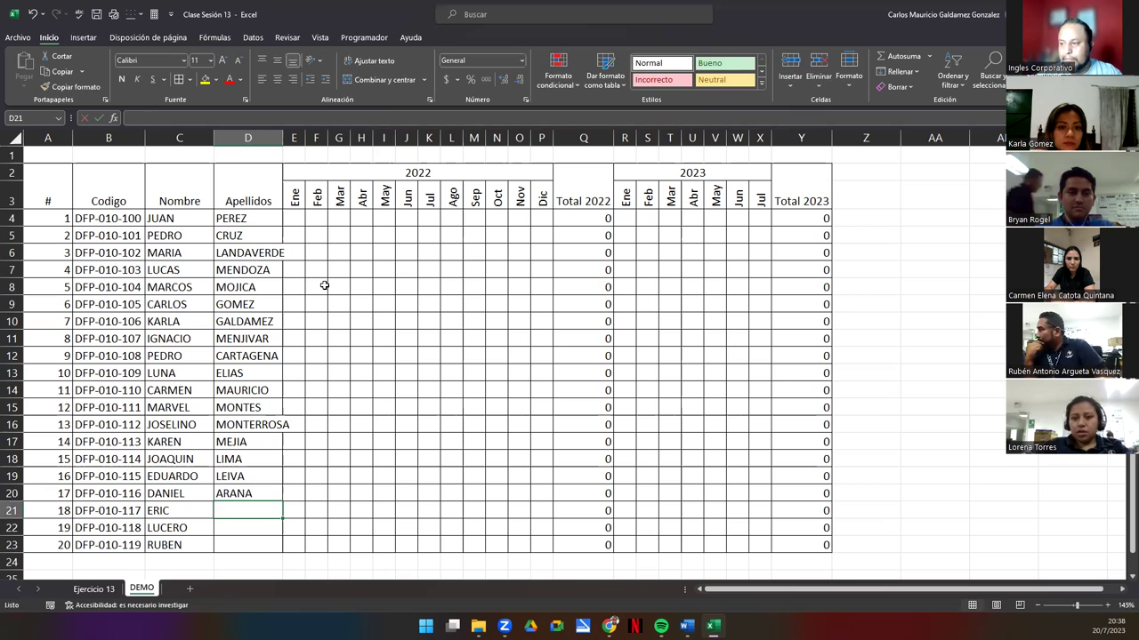
pyautogui.write('SANCRE')
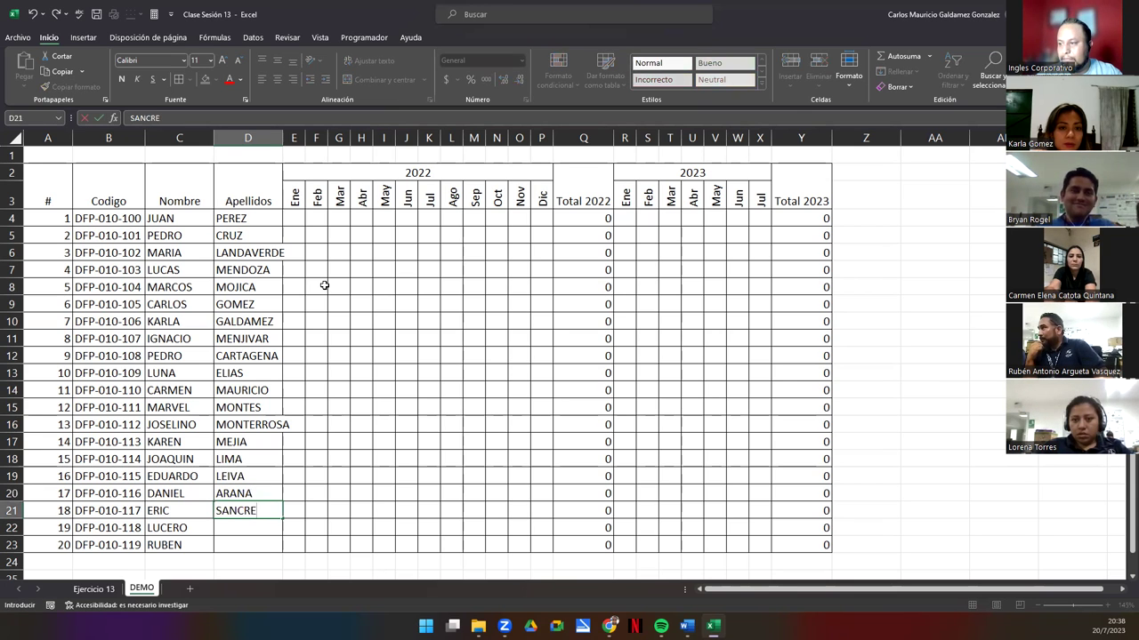
pyautogui.press('BackSpace')
pyautogui.press('BackSpace')
pyautogui.write('HE')
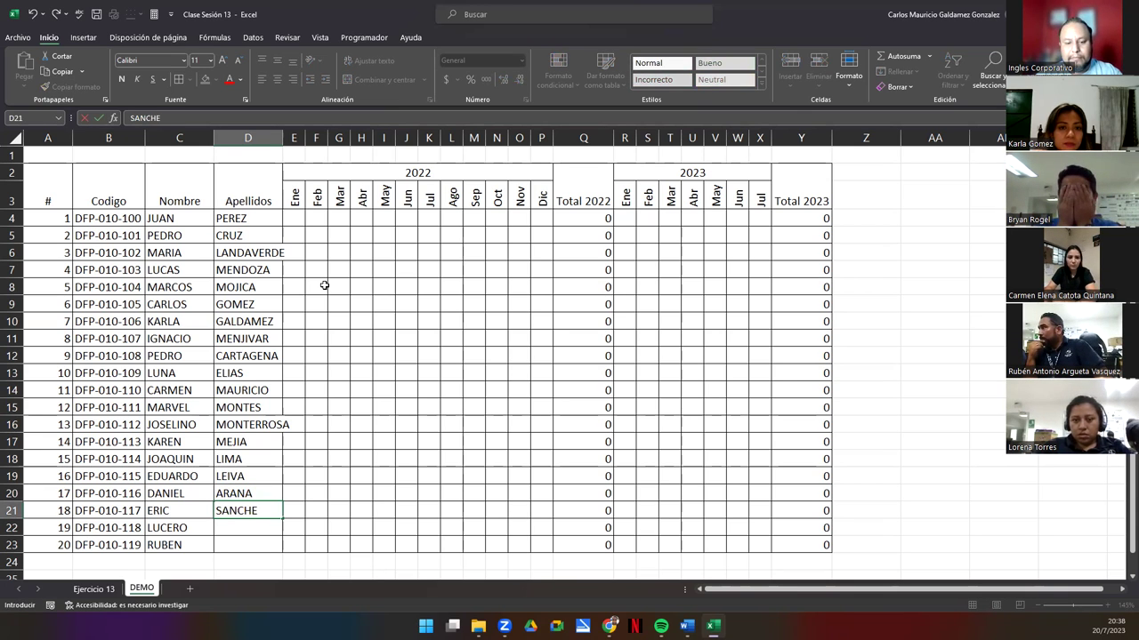
pyautogui.write('Z')
pyautogui.press('Return')
# Step: Enter the last two sample surnames in D22:D23 and widen the Apellidos column to fit its longest entry
pyautogui.write('COTO')
pyautogui.press('Return')
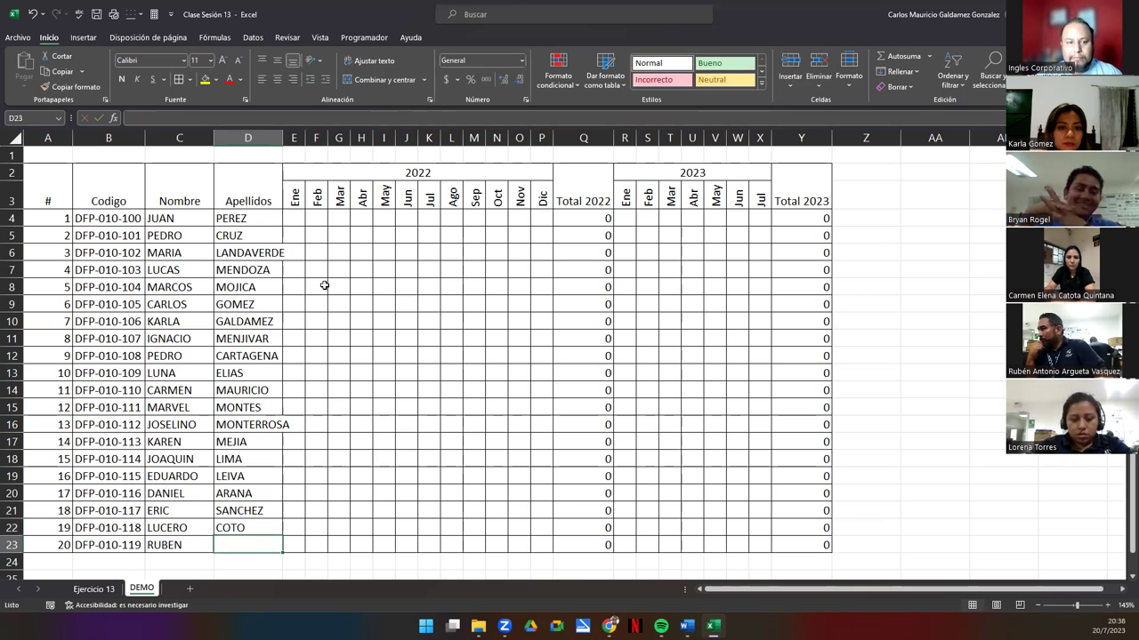
pyautogui.write('GONZALE')
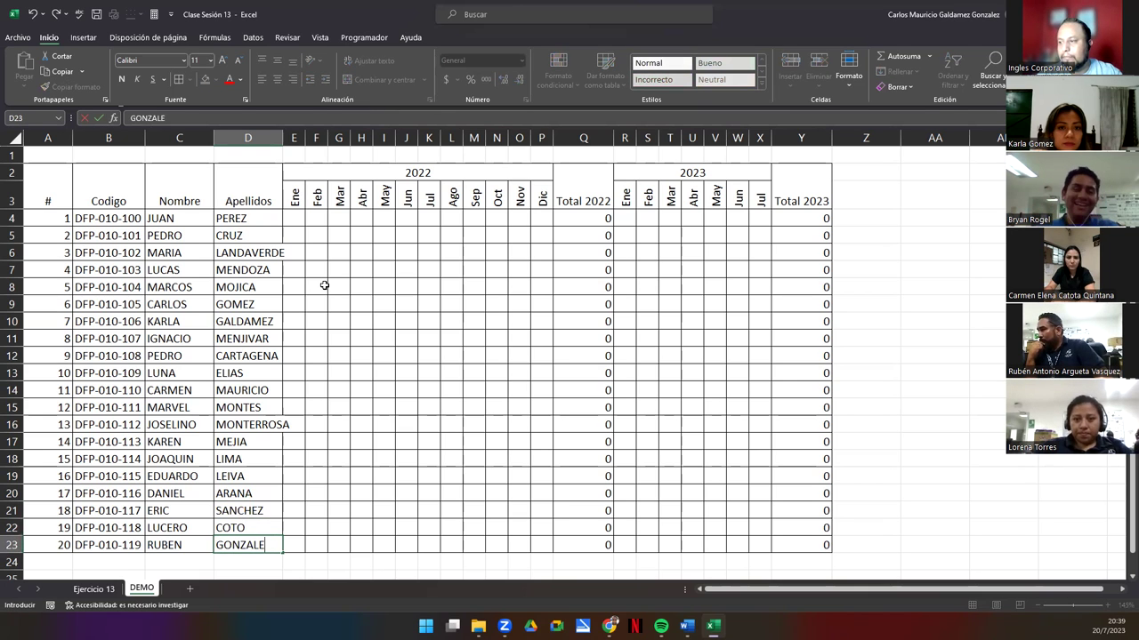
pyautogui.write('Z')
pyautogui.press('Return')
pyautogui.moveTo(283, 140); pyautogui.dragTo(295, 140)
pyautogui.click(254, 421)
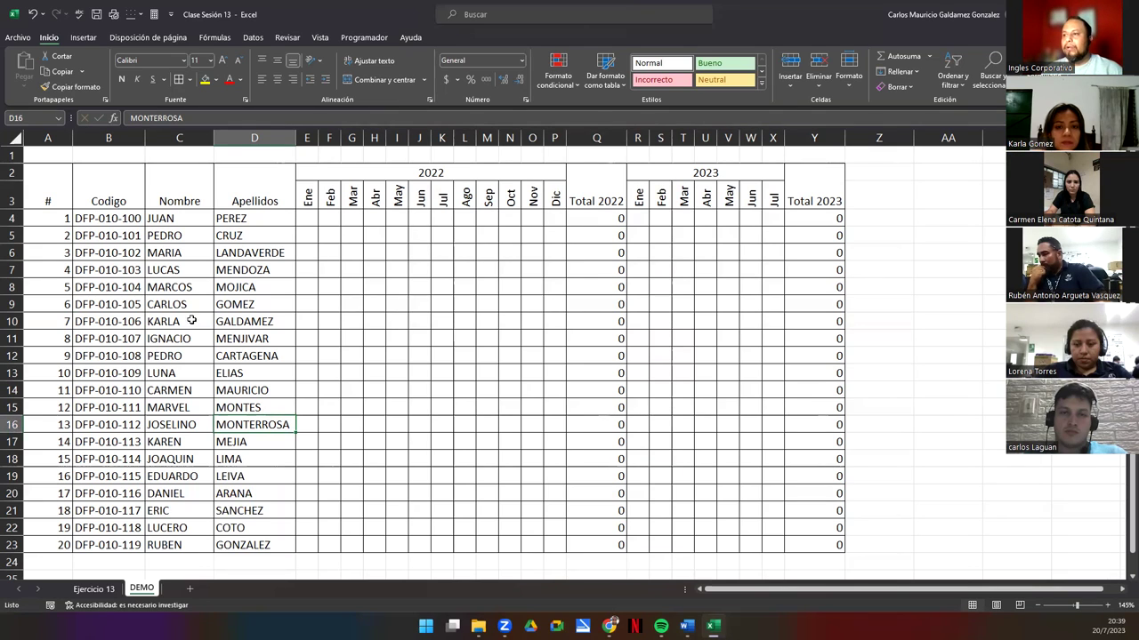
# Step: Review the filled records in A4:D23 and the month headers under 2022 and 2023
pyautogui.moveTo(57, 220); pyautogui.dragTo(241, 540)
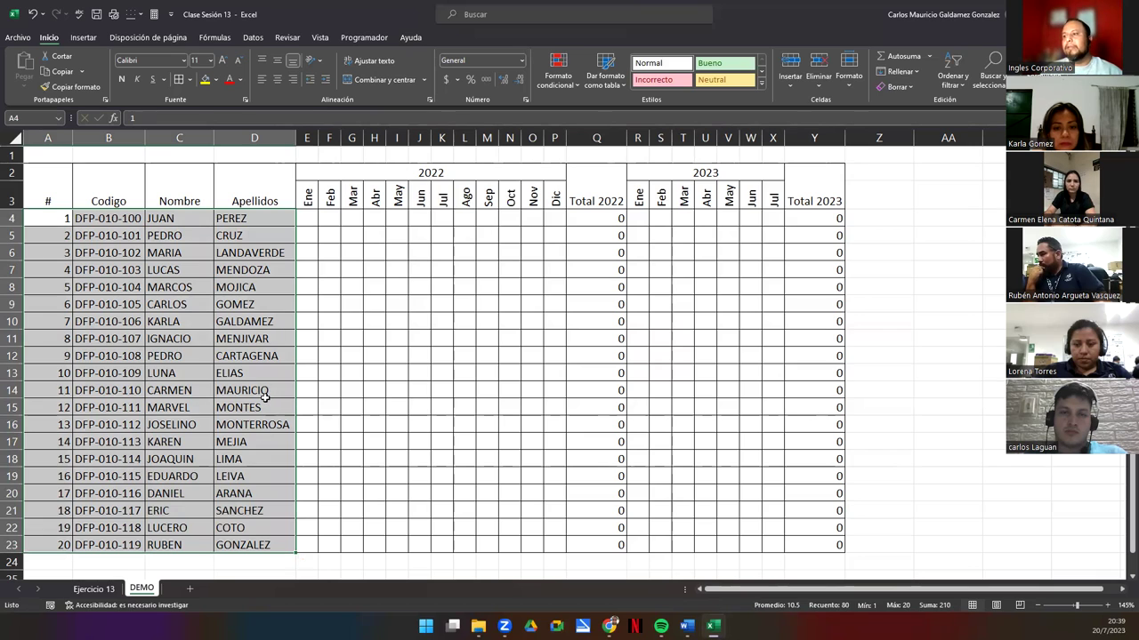
pyautogui.click(263, 395)
pyautogui.moveTo(302, 204); pyautogui.dragTo(557, 196)
pyautogui.moveTo(641, 201); pyautogui.dragTo(774, 200)
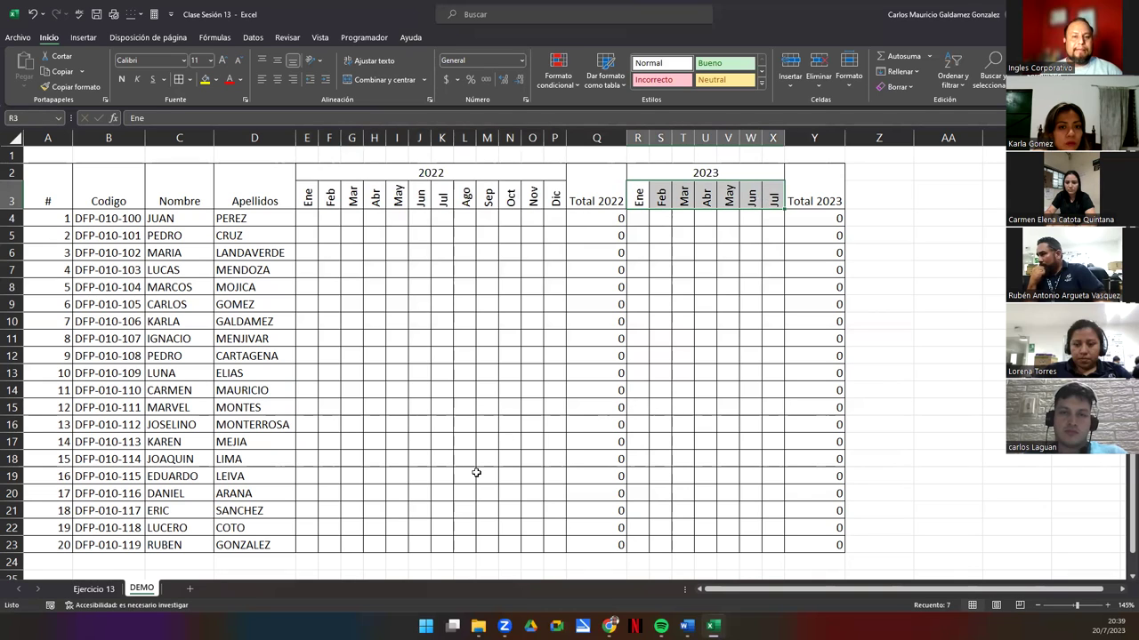
pyautogui.moveTo(307, 204); pyautogui.dragTo(558, 199)
pyautogui.click(635, 202)
pyautogui.moveTo(635, 203); pyautogui.dragTo(774, 201)
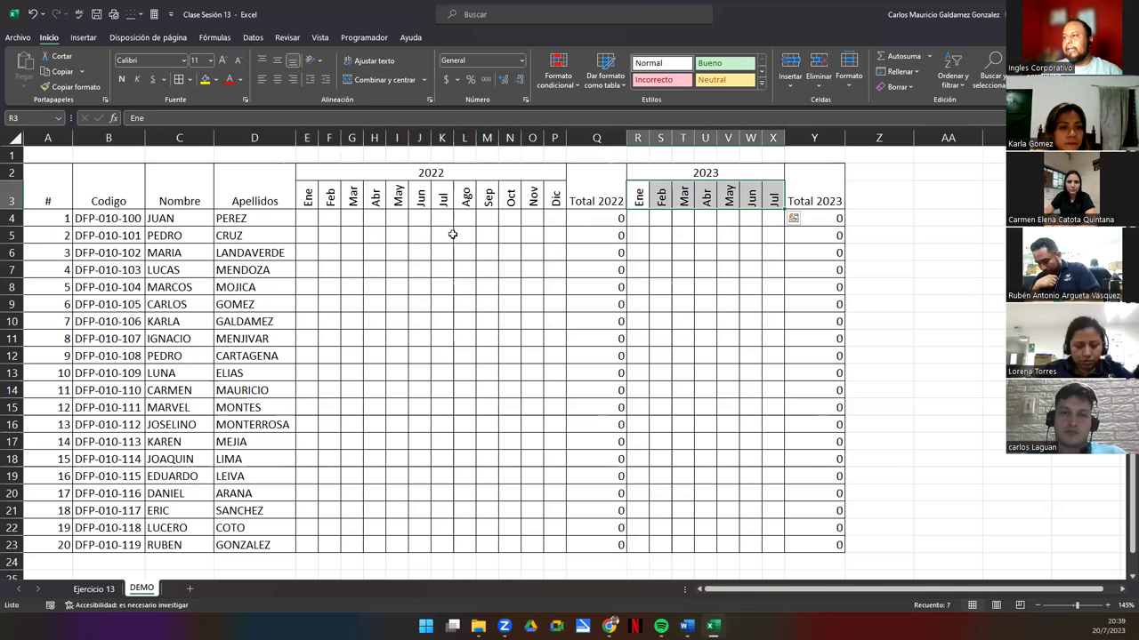
pyautogui.moveTo(308, 197); pyautogui.dragTo(551, 199)
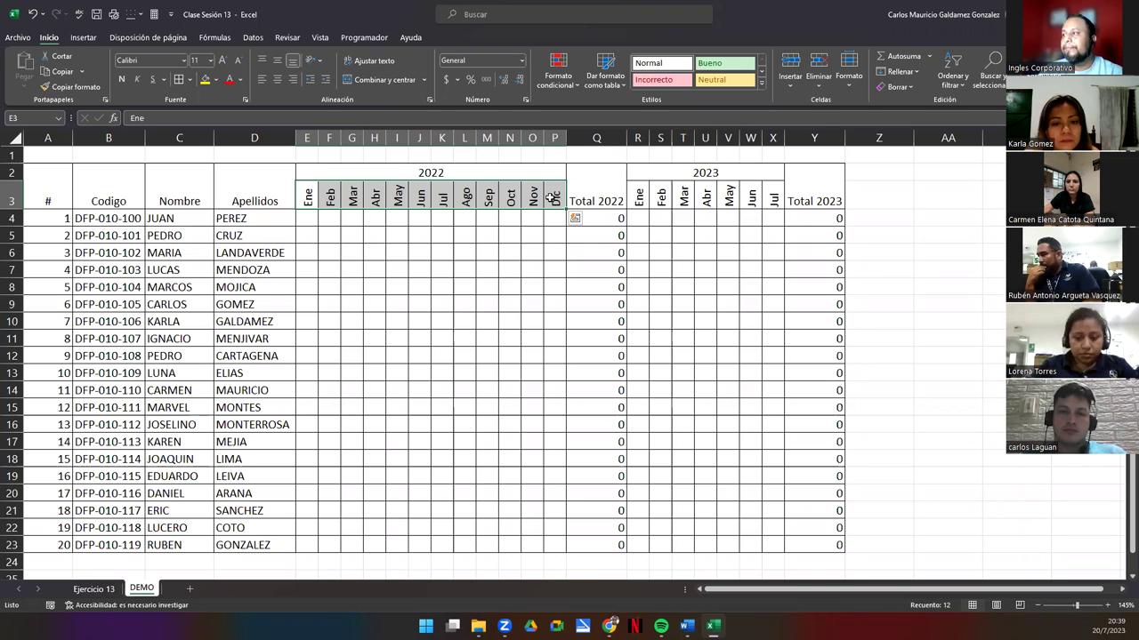
# Step: Enter =ALEATORIO.ENTRE(1;9) in E4, under Ene 2022, for a random whole number between 1 and 9
pyautogui.click(312, 215)
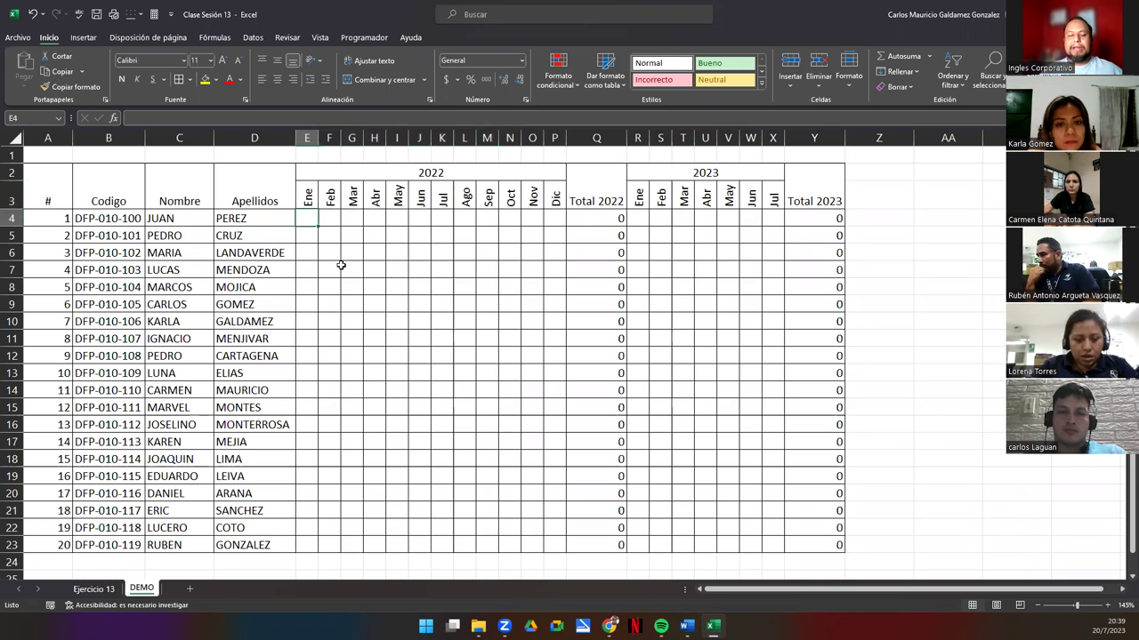
pyautogui.write('=')
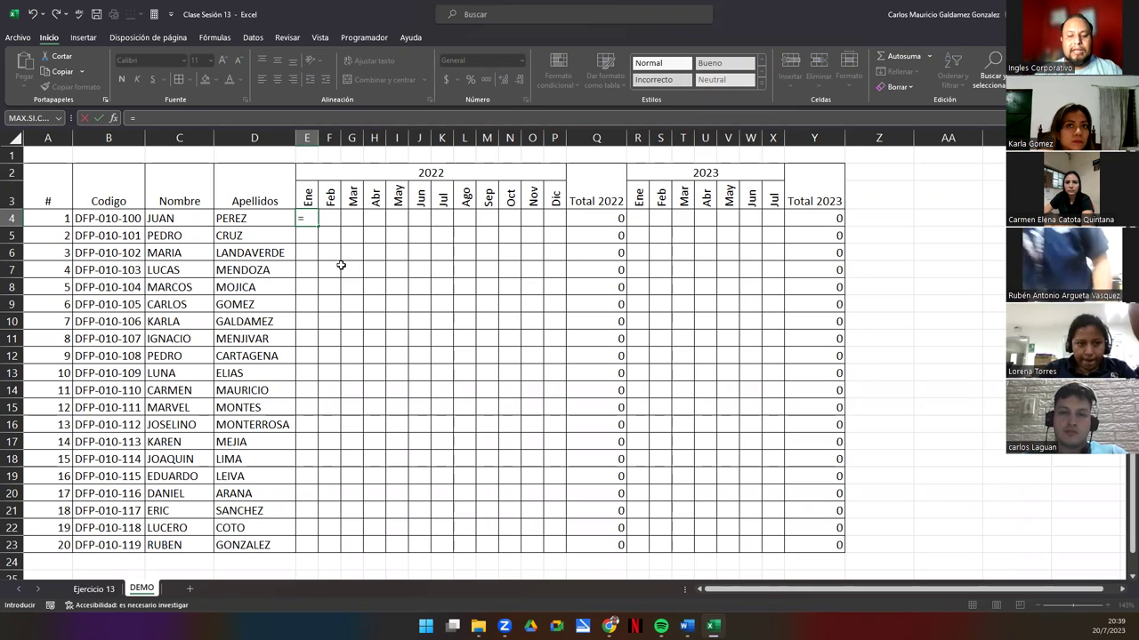
pyautogui.write('ALEAT')
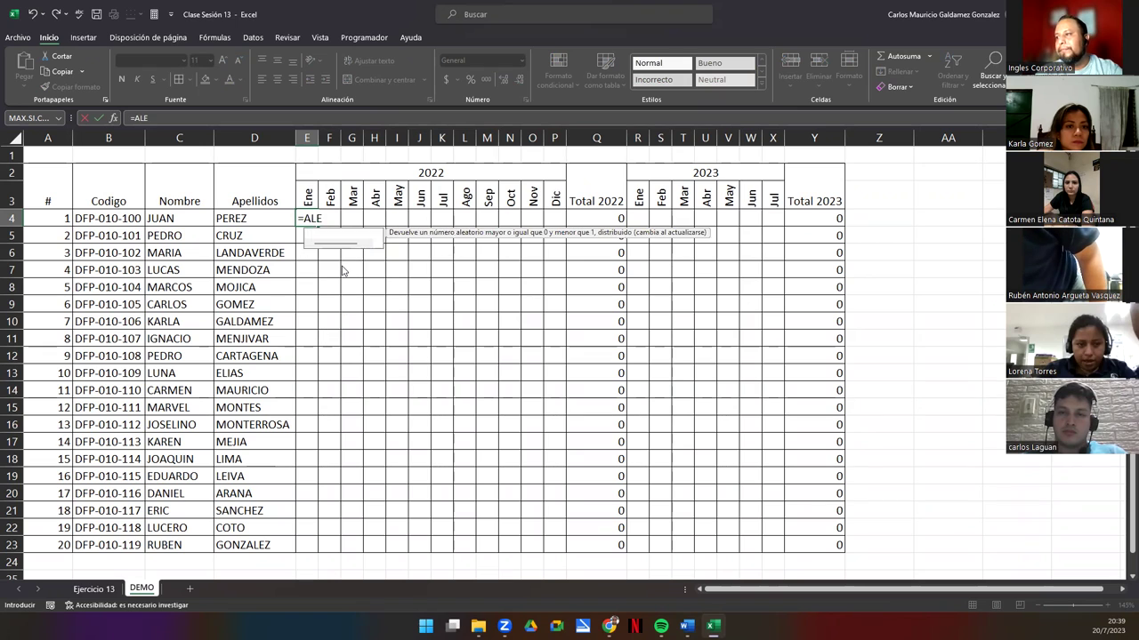
pyautogui.press('Tab')
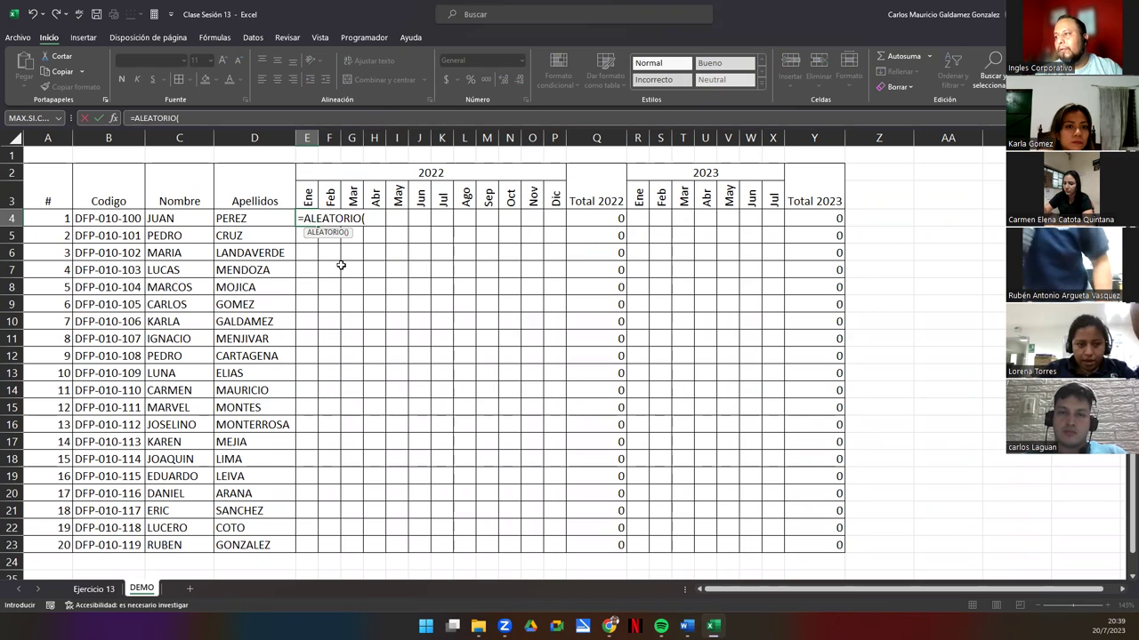
pyautogui.press('BackSpace')
pyautogui.press('Down')
pyautogui.press('Tab')
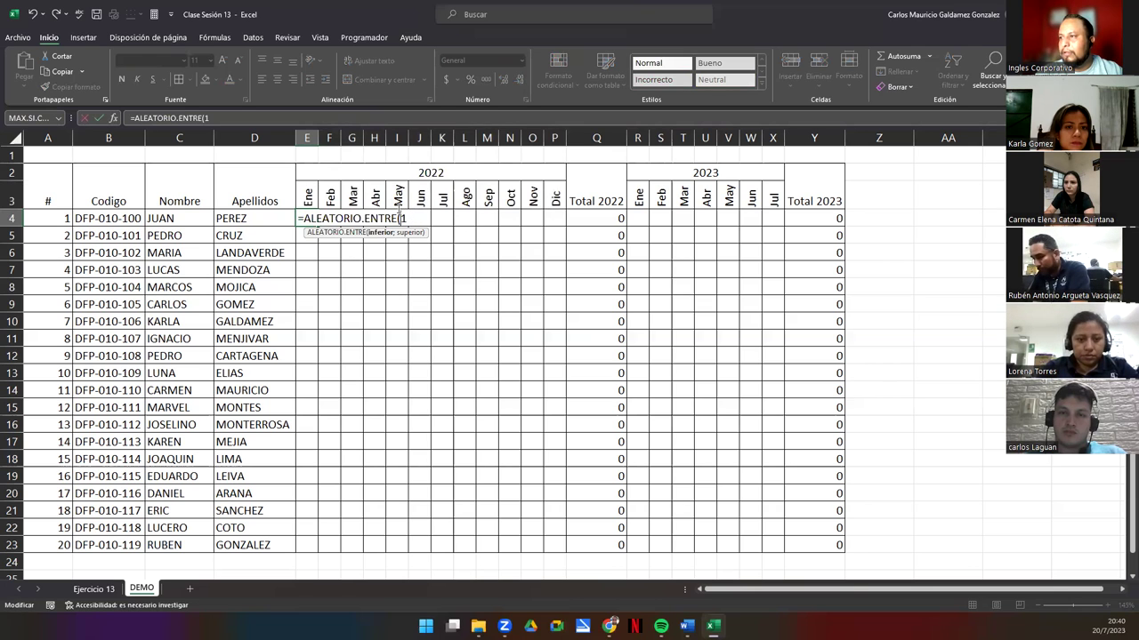
pyautogui.click(320, 118)
pyautogui.write(',9)')
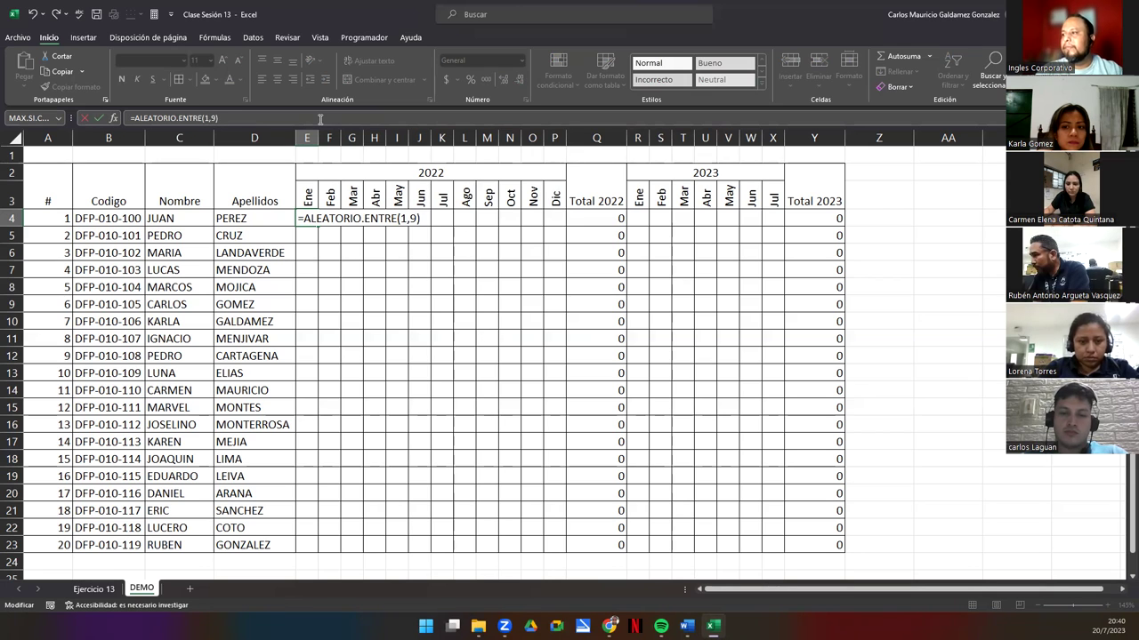
pyautogui.press('Return')
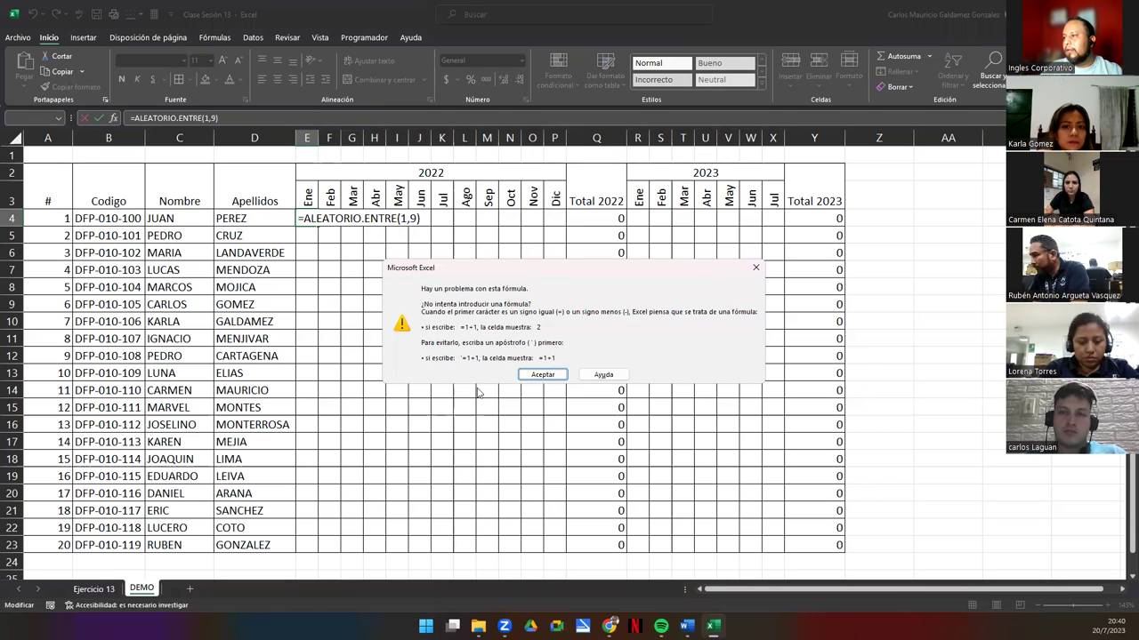
pyautogui.click(534, 375)
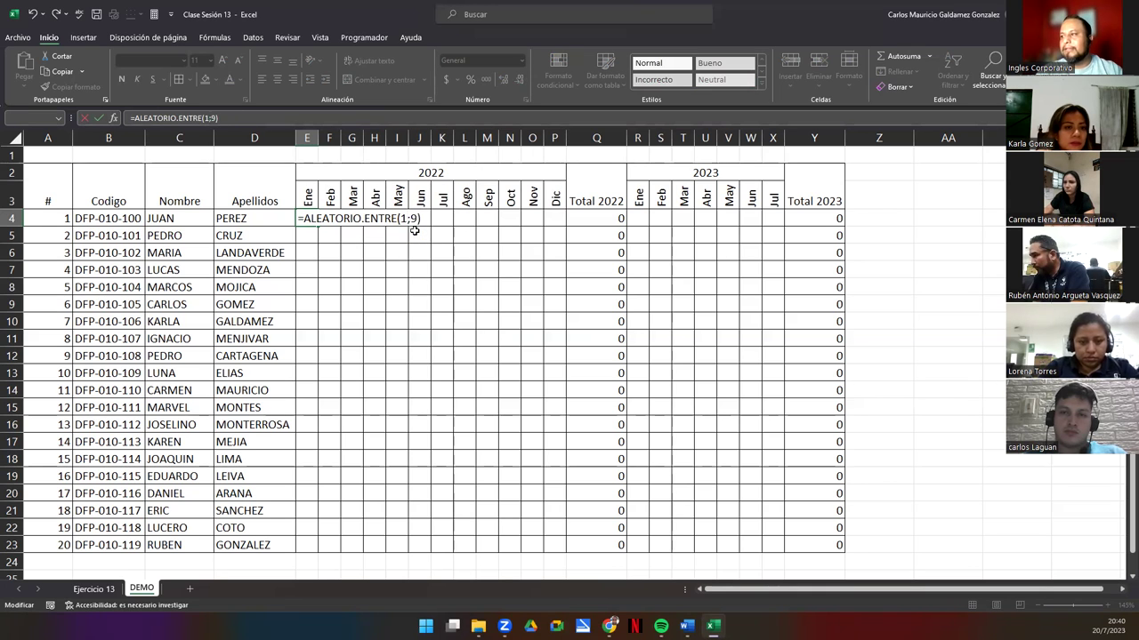
pyautogui.press('Return')
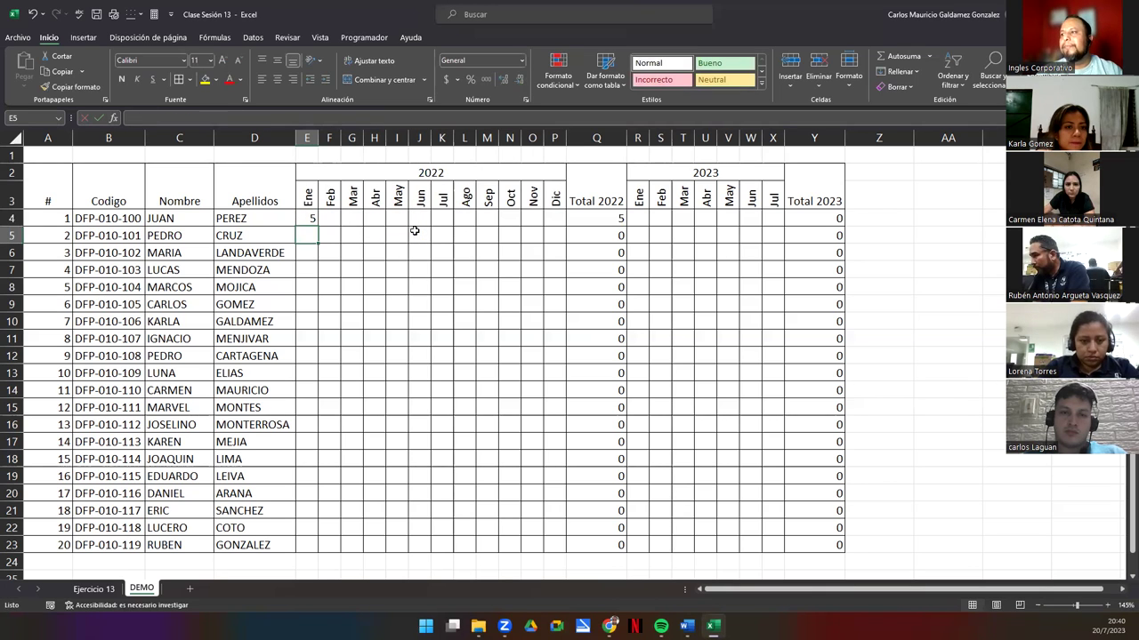
# Step: Fill the random-number formula from E4 down to row 23 and across to Dic, covering E4:P23
pyautogui.click(308, 221)
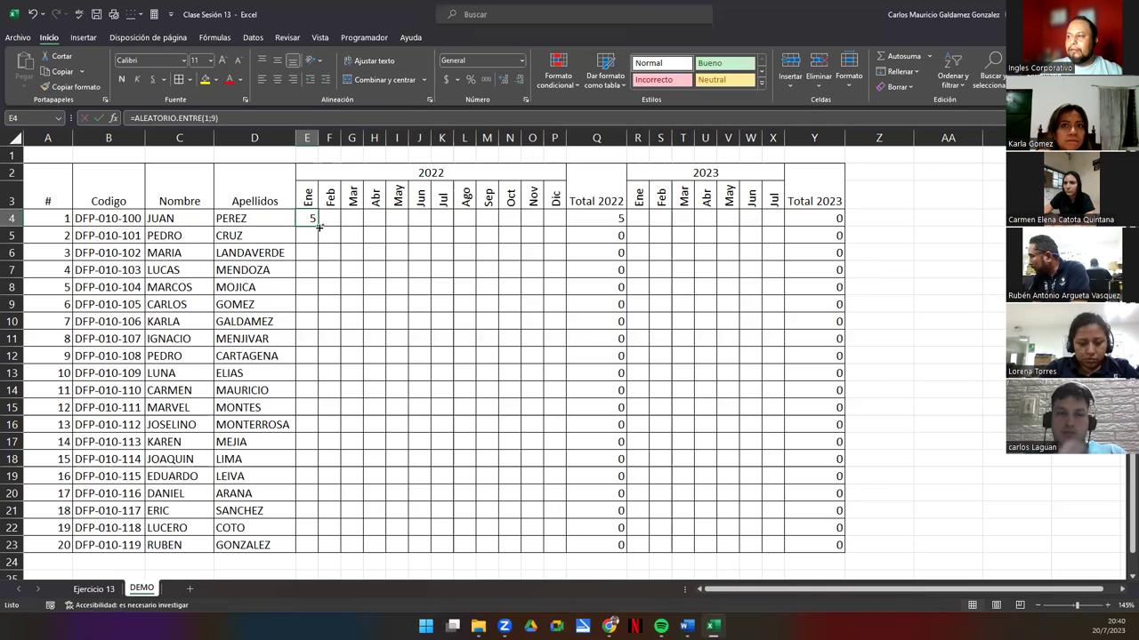
pyautogui.doubleClick(319, 228)
pyautogui.moveTo(318, 552); pyautogui.dragTo(564, 553)
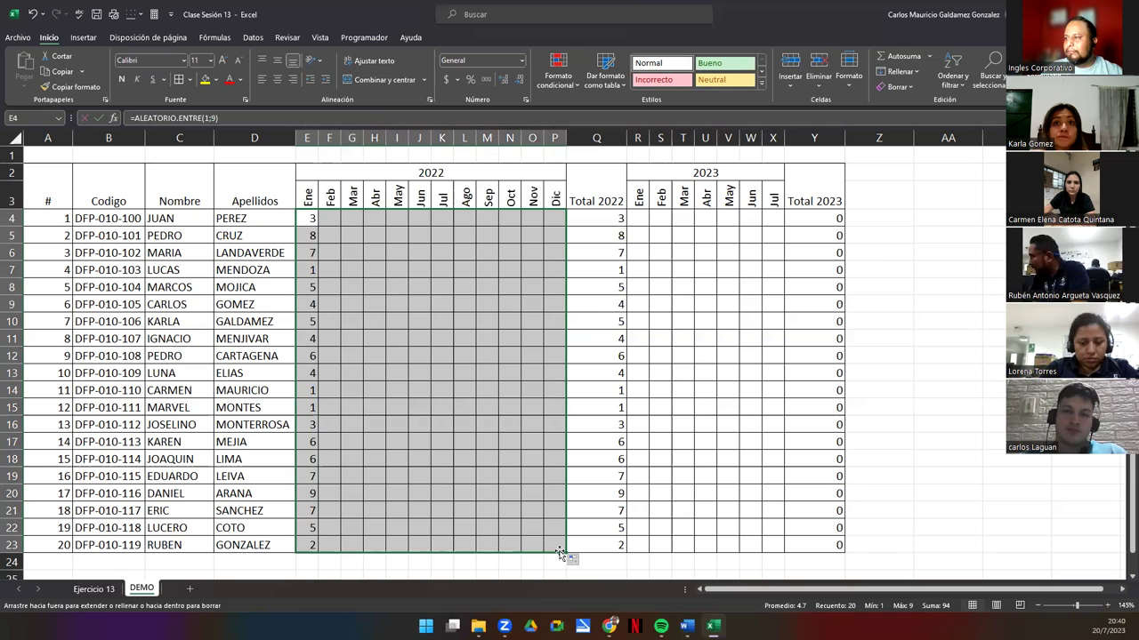
# Step: Copy the random-number formula from E4 to R4 and fill it over the 2023 months, R4:X23
pyautogui.click(311, 218)
pyautogui.hotkey('ctrl', 'c')
pyautogui.click(635, 218)
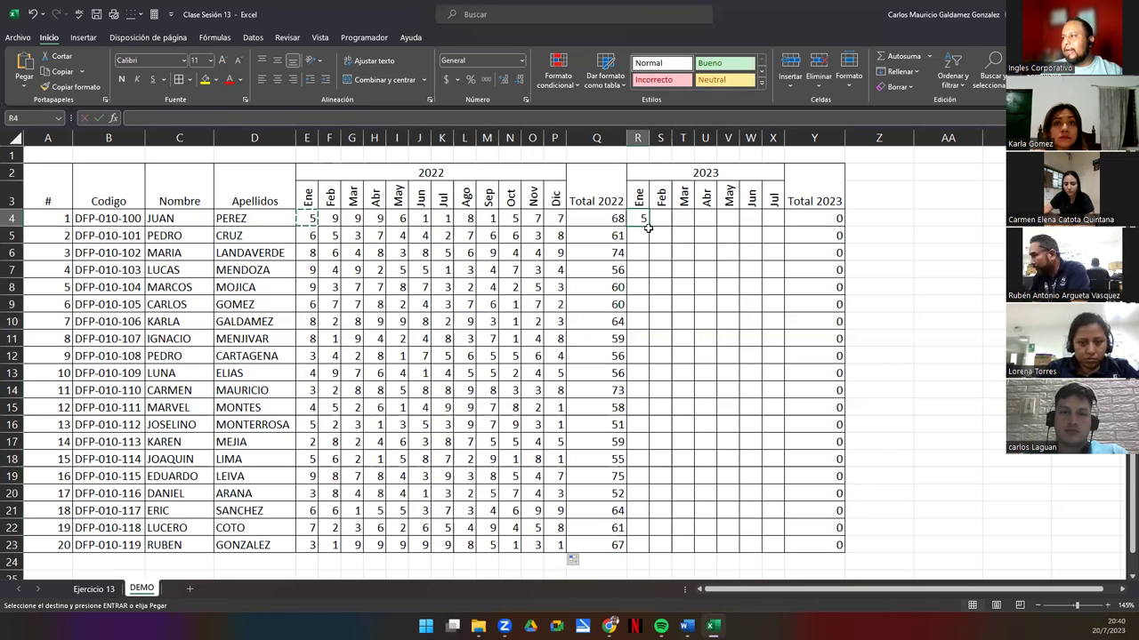
pyautogui.hotkey('ctrl', 'v')
pyautogui.moveTo(650, 373); pyautogui.dragTo(779, 551)
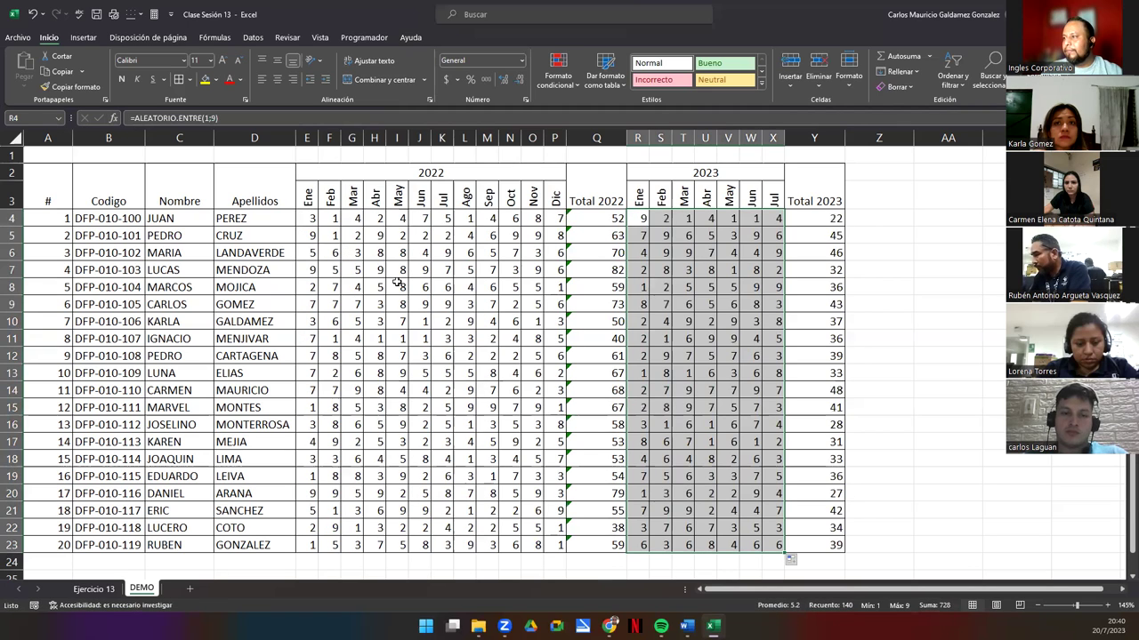
# Step: Replace the random formulas in the 2022 block E4:P23 with fixed values by copying and pasting values only in place
pyautogui.moveTo(309, 218); pyautogui.dragTo(552, 547)
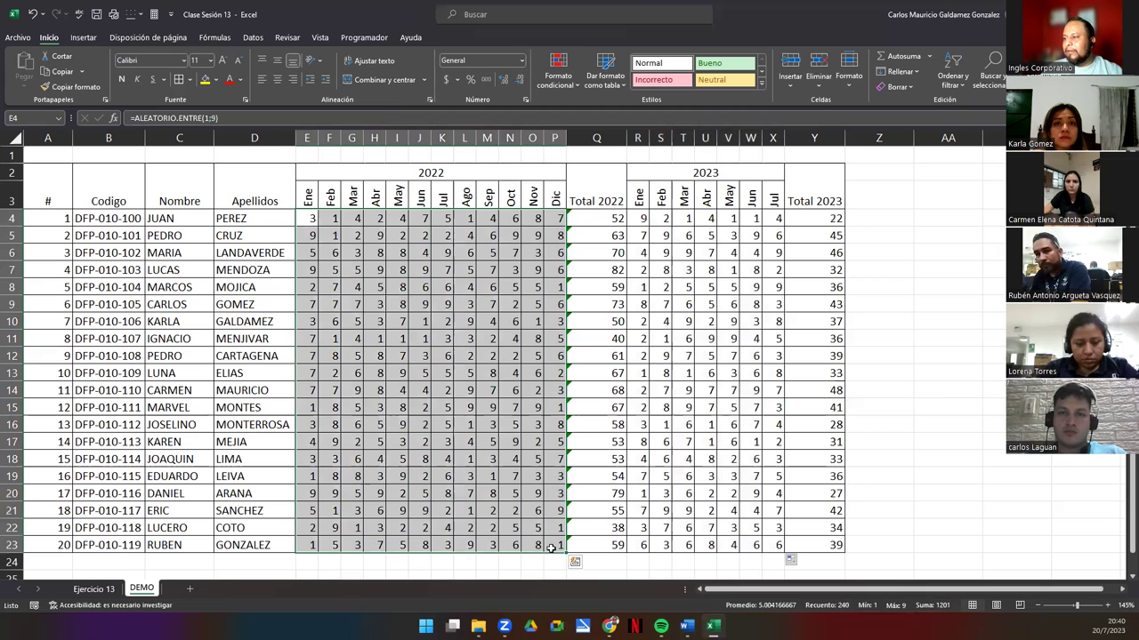
pyautogui.hotkey('ctrl', 'c')
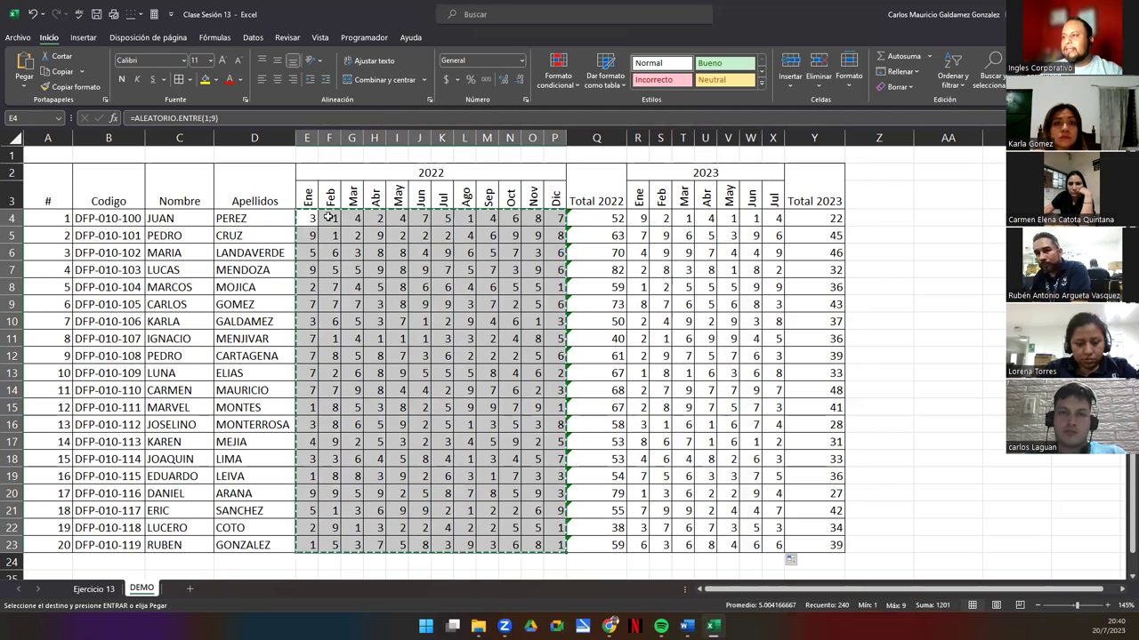
pyautogui.rightClick(306, 221)
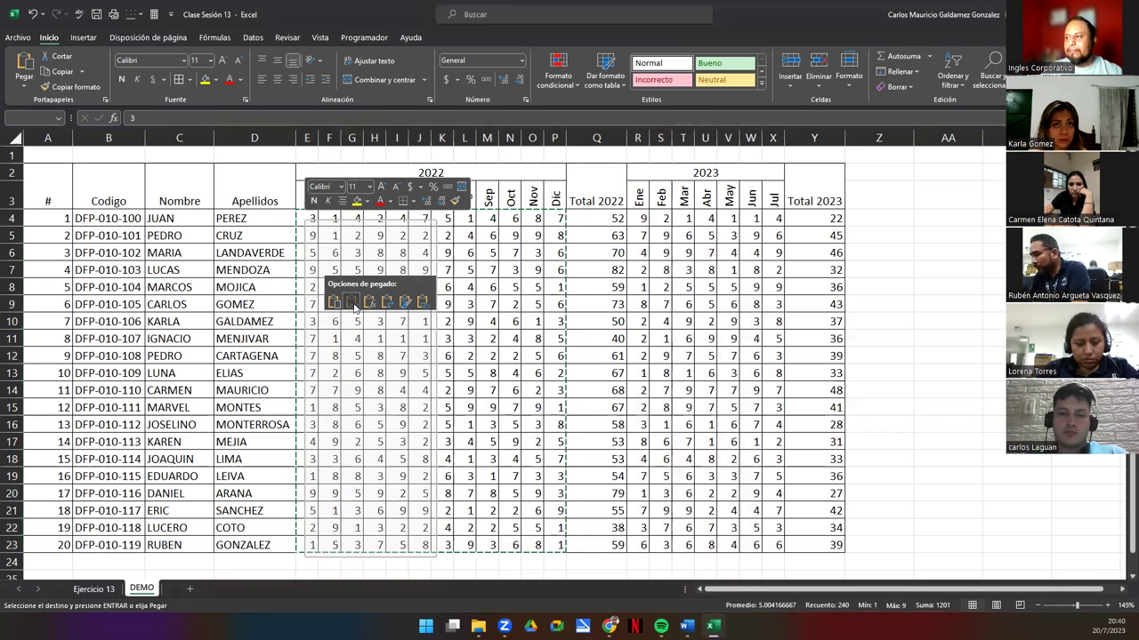
pyautogui.click(353, 306)
# Step: Convert the 2023 random formulas in R4:X23 to fixed values by pasting them over themselves as values
pyautogui.moveTo(639, 219); pyautogui.dragTo(770, 545)
pyautogui.rightClick(770, 545)
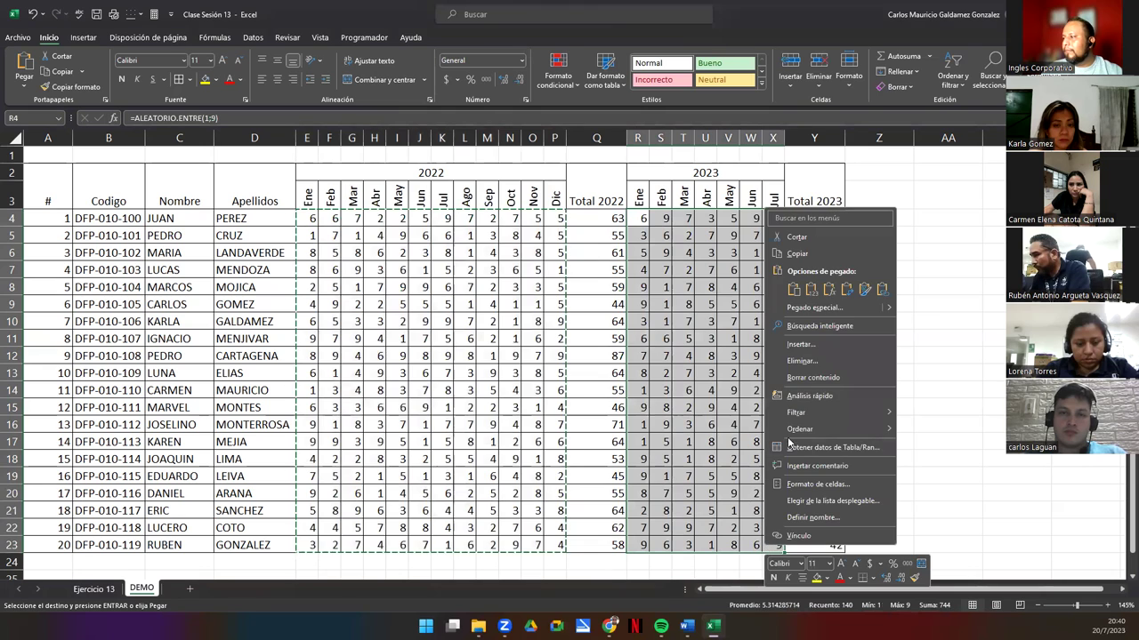
pyautogui.click(789, 255)
pyautogui.click(638, 219)
pyautogui.rightClick(639, 220)
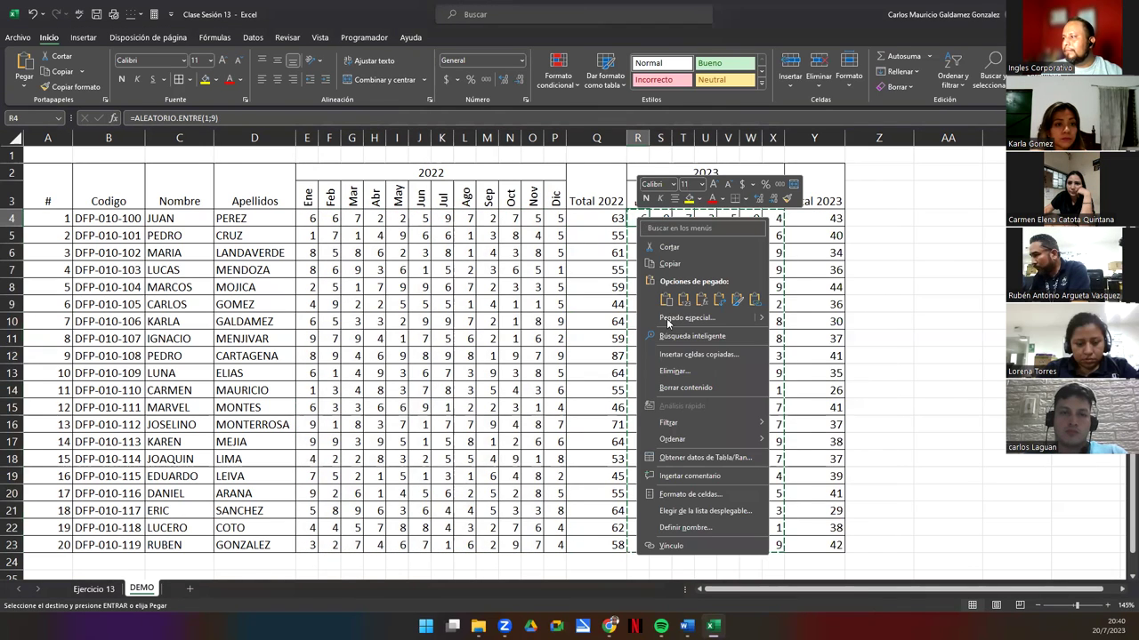
pyautogui.click(684, 300)
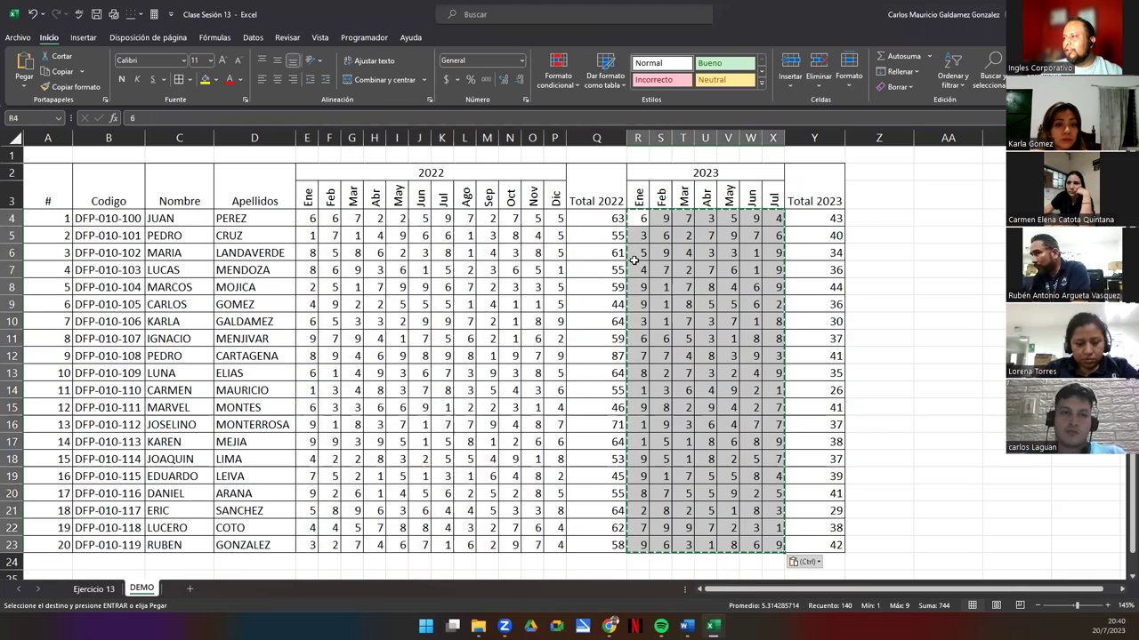
# Step: Center the yearly totals in Q4:Q23 and Y4:Y23 horizontally and clear the leftover copy selection
pyautogui.moveTo(596, 219); pyautogui.dragTo(618, 544)
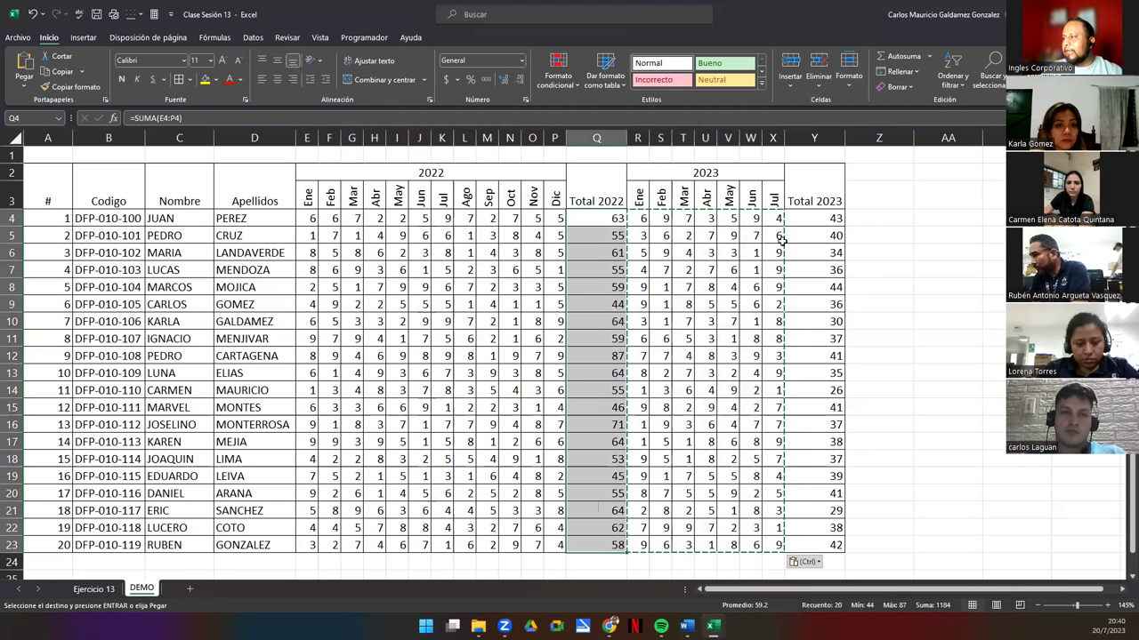
pyautogui.moveTo(805, 219); pyautogui.dragTo(795, 543)
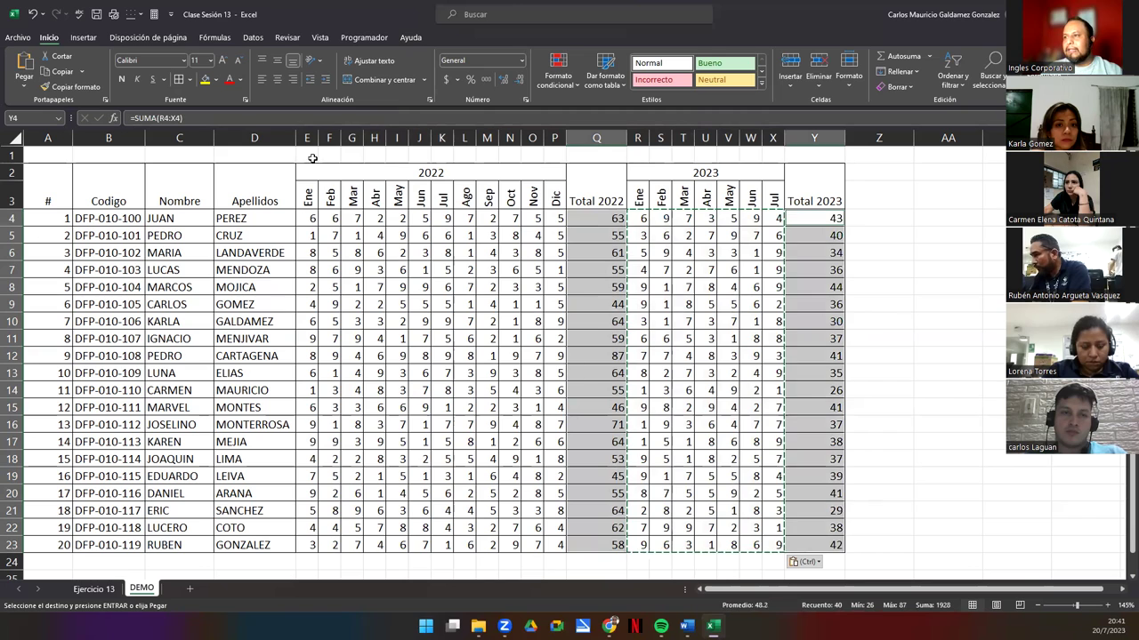
pyautogui.press('Escape')
pyautogui.click(403, 342)
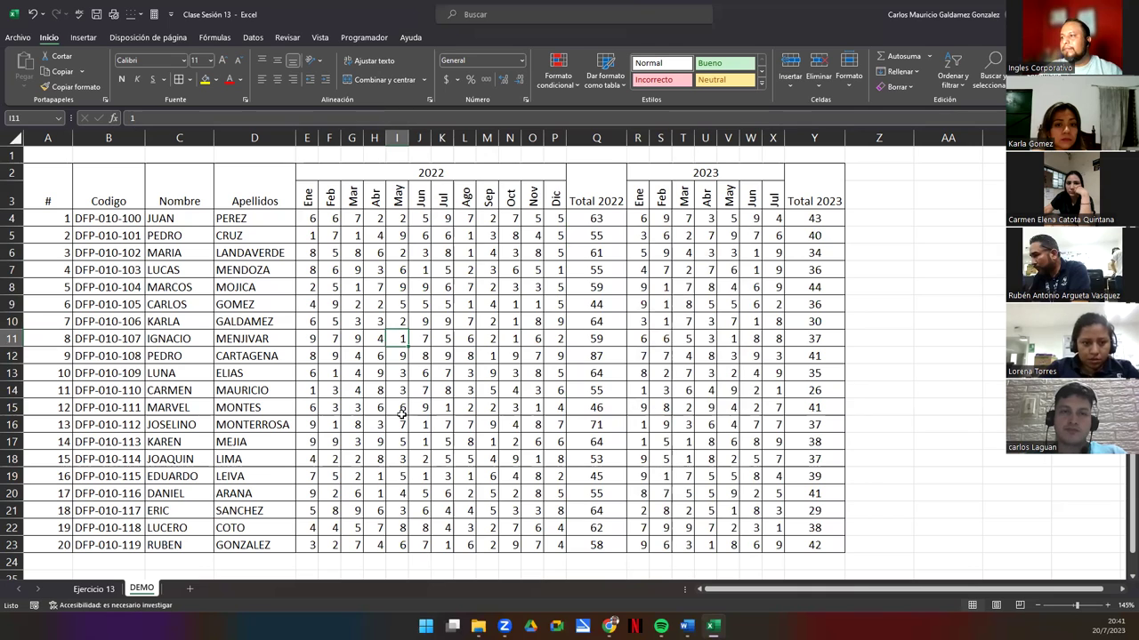
pyautogui.click(388, 374)
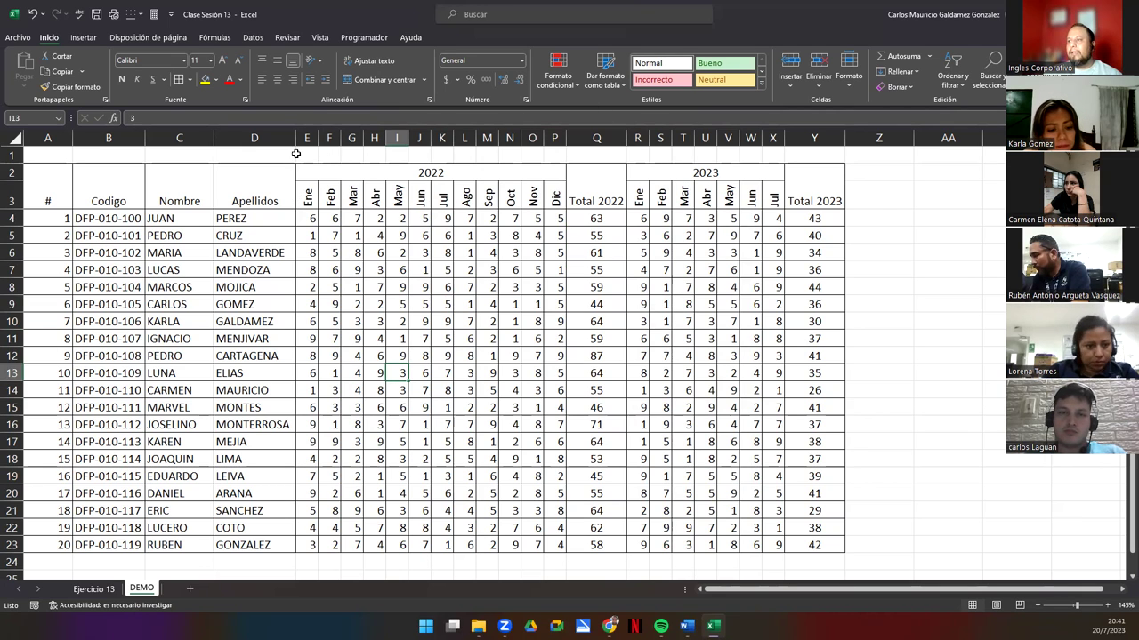
# Step: Insert a blank row above row 1 and merge and center A1:Y1 across the table's width
pyautogui.moveTo(295, 154); pyautogui.dragTo(11, 154)
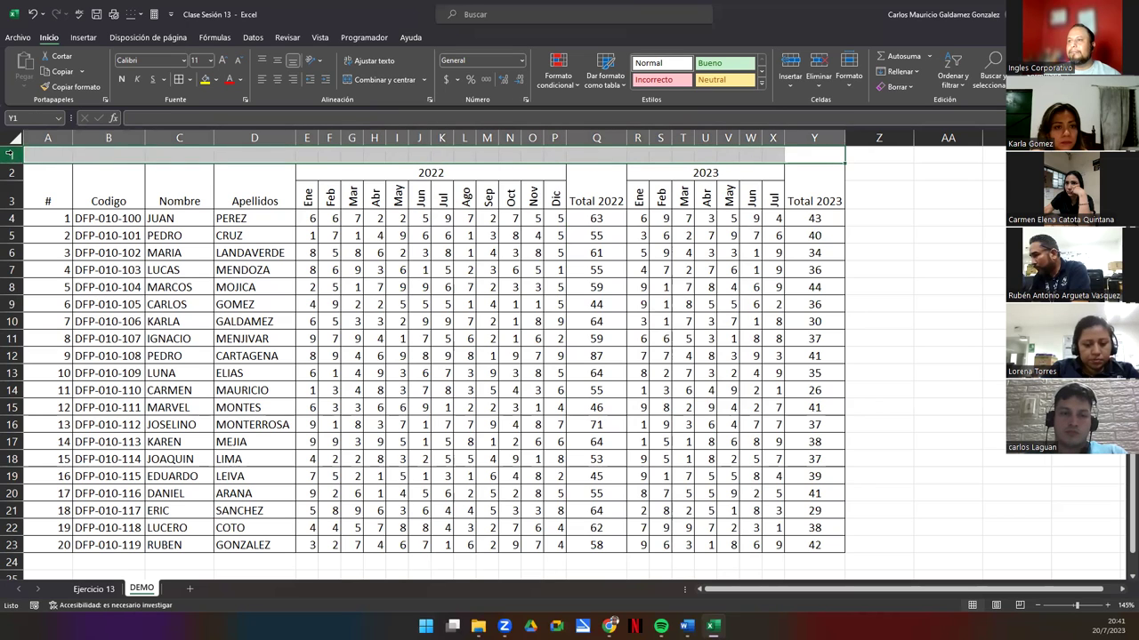
pyautogui.rightClick(9, 154)
pyautogui.click(43, 190)
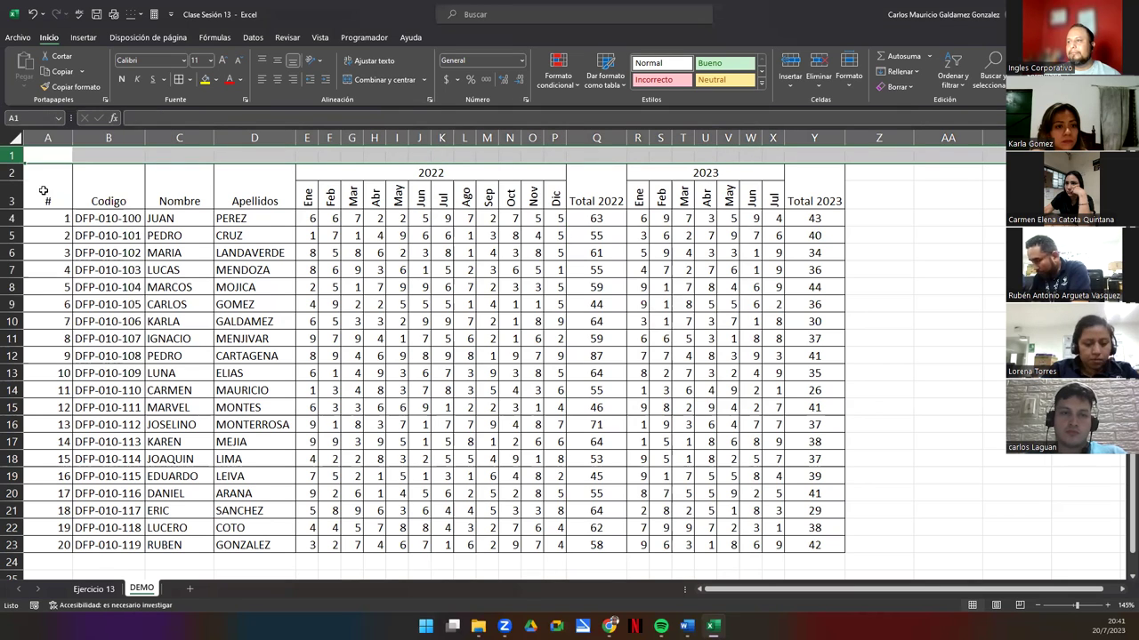
pyautogui.click(51, 156)
pyautogui.moveTo(51, 156); pyautogui.dragTo(821, 153)
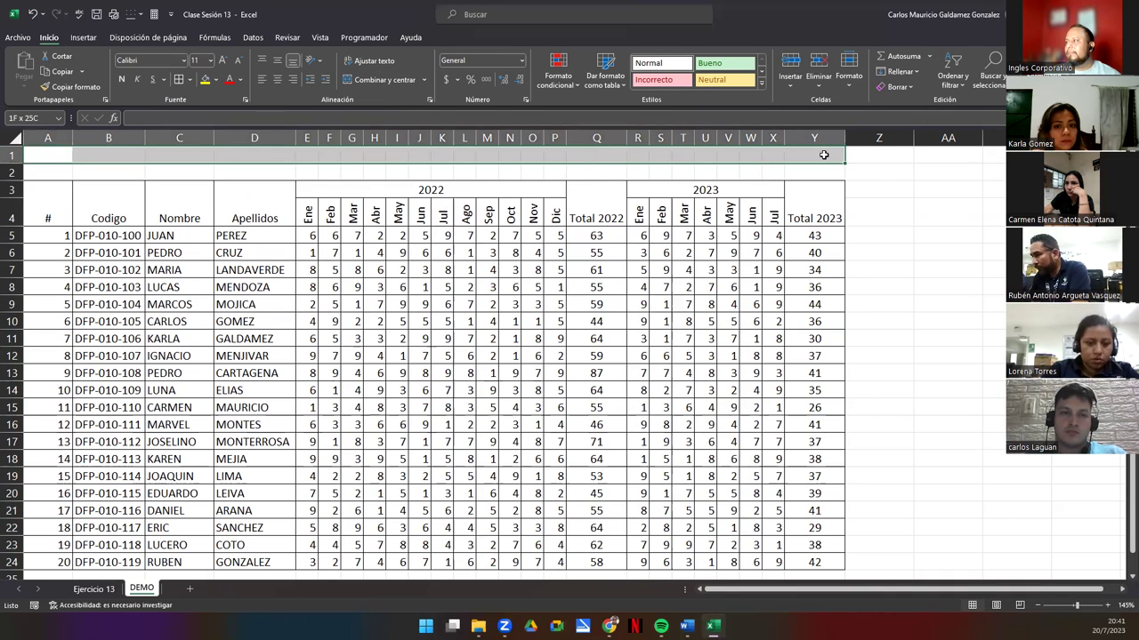
pyautogui.click(376, 80)
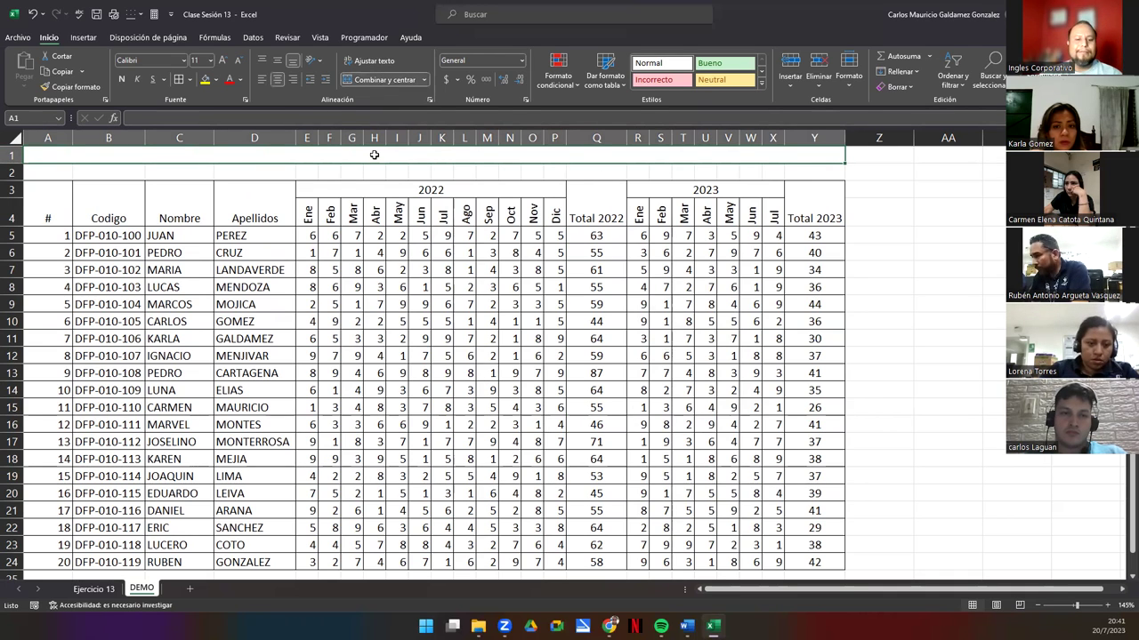
# Step: Enter the title FUNERARIA "LA ESPERANZA" in the merged cell A1
pyautogui.write('FUNERA')
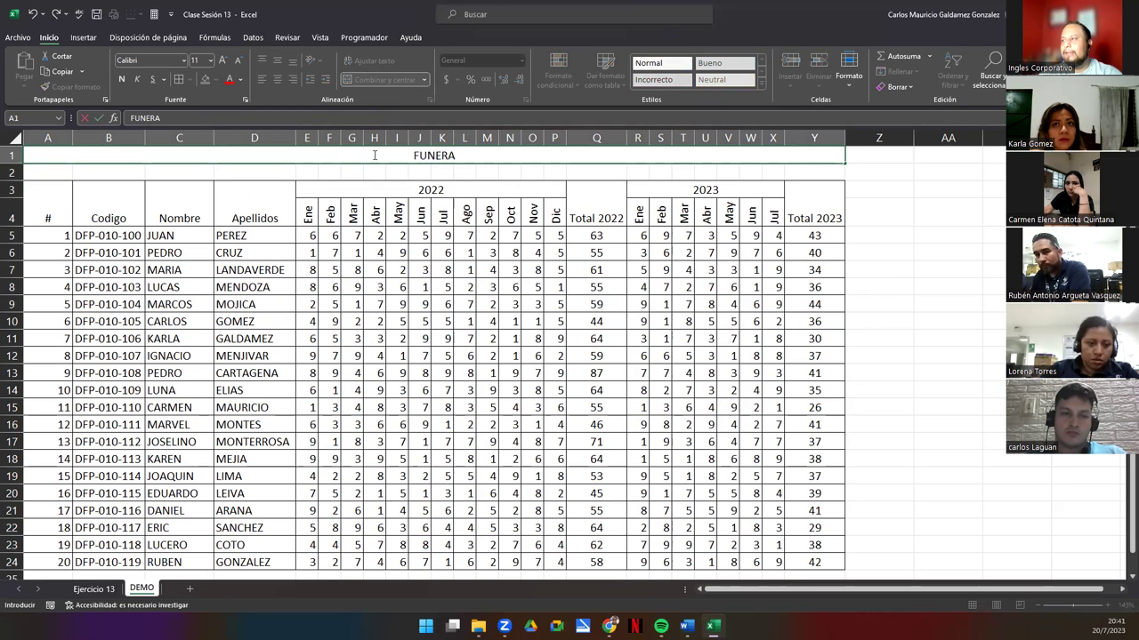
pyautogui.write('RIA LA')
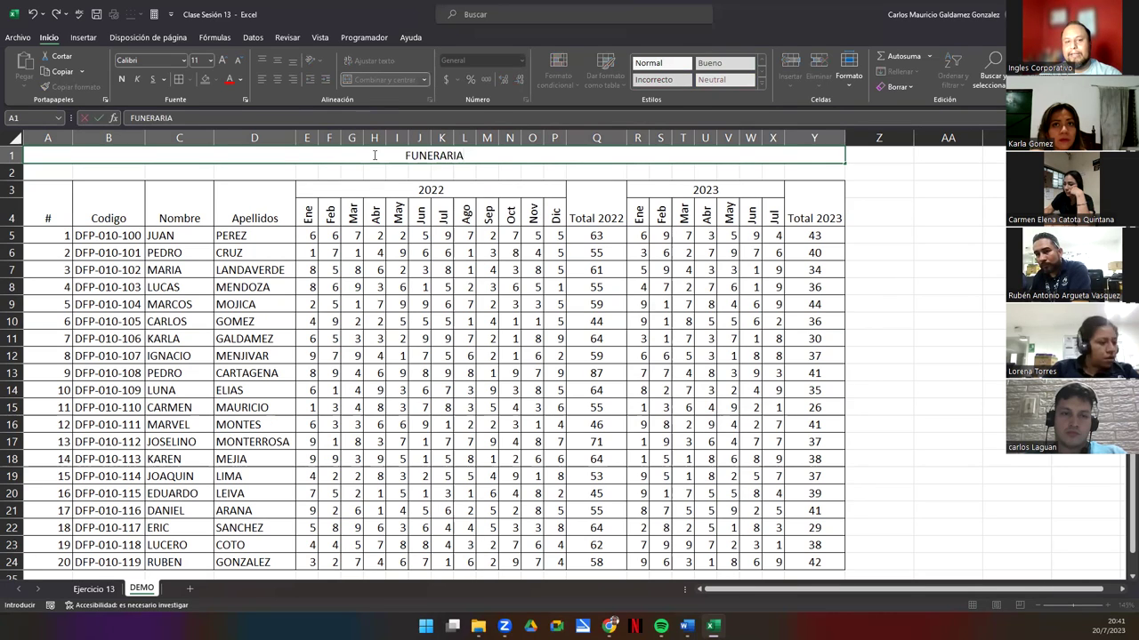
pyautogui.press('BackSpace')
pyautogui.press('BackSpace')
pyautogui.press('BackSpace')
pyautogui.write('"LA ESPERANZA"')
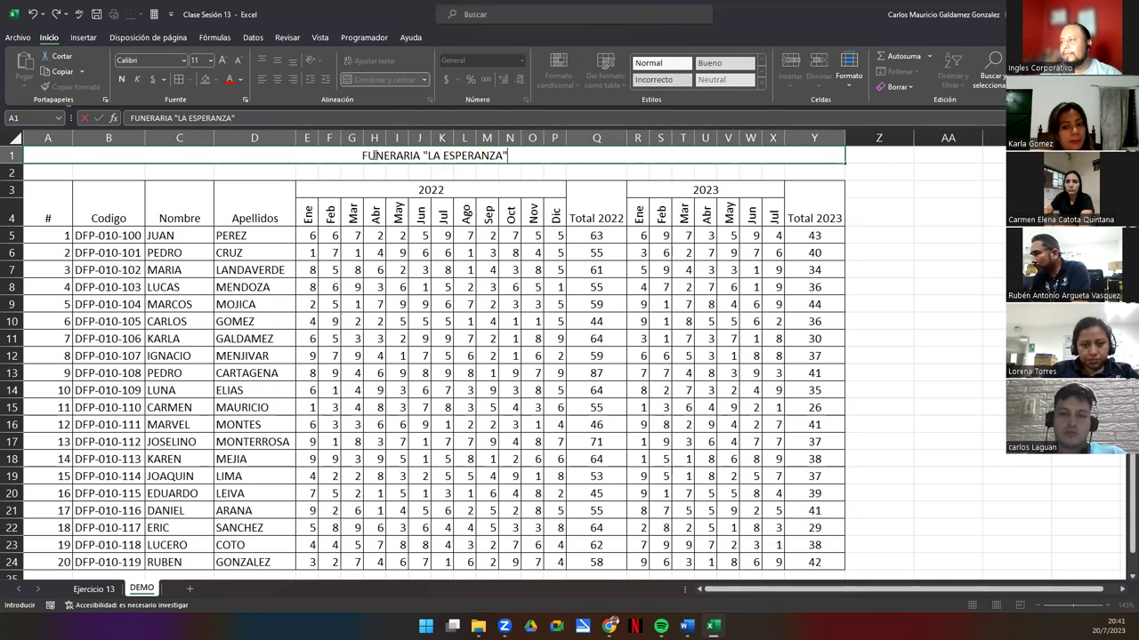
pyautogui.press('Return')
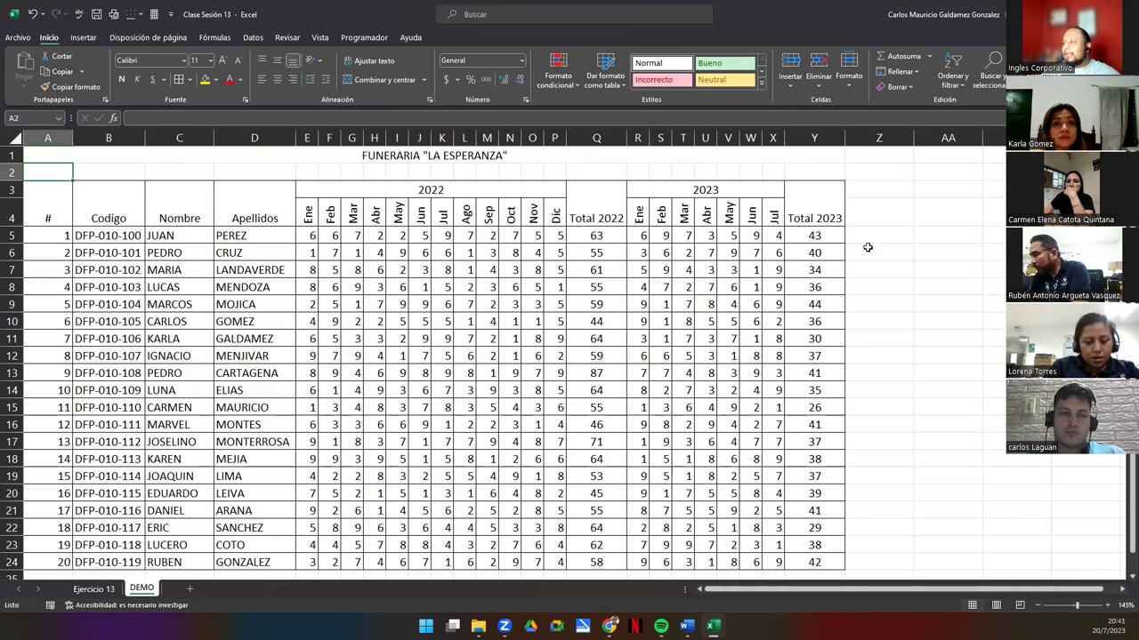
pyautogui.moveTo(580, 237); pyautogui.dragTo(596, 566)
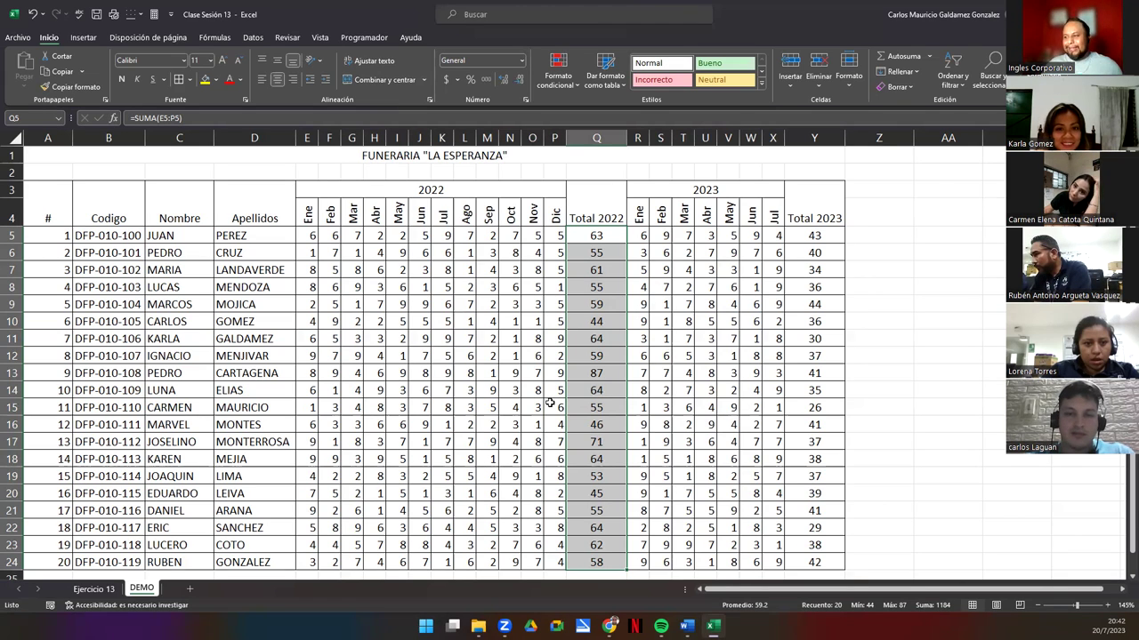
pyautogui.click(470, 338)
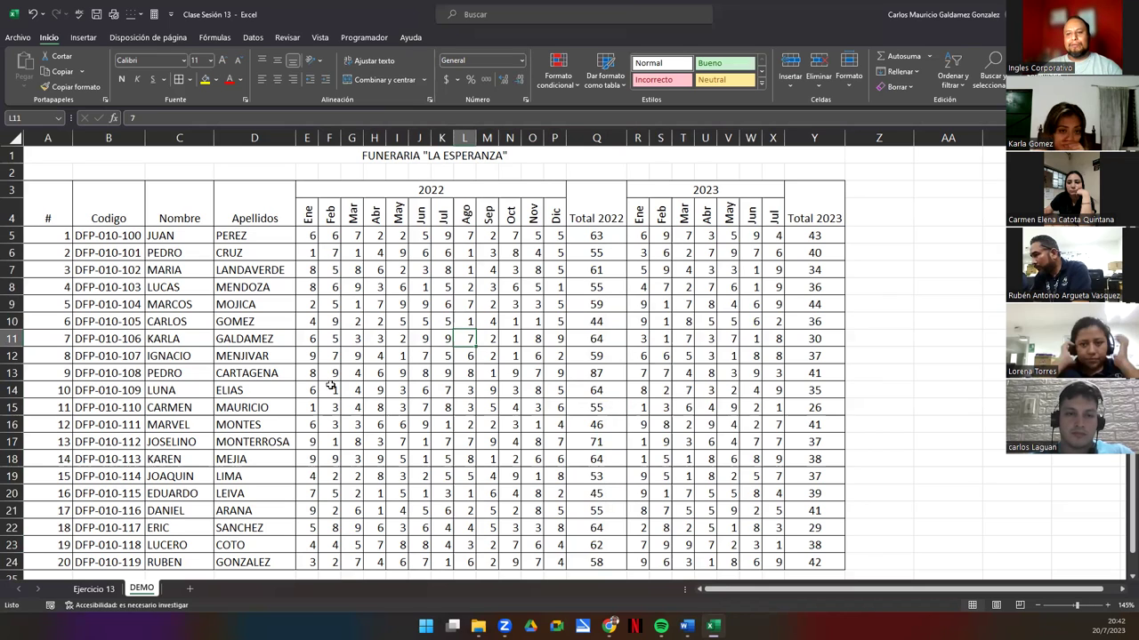
pyautogui.click(265, 410)
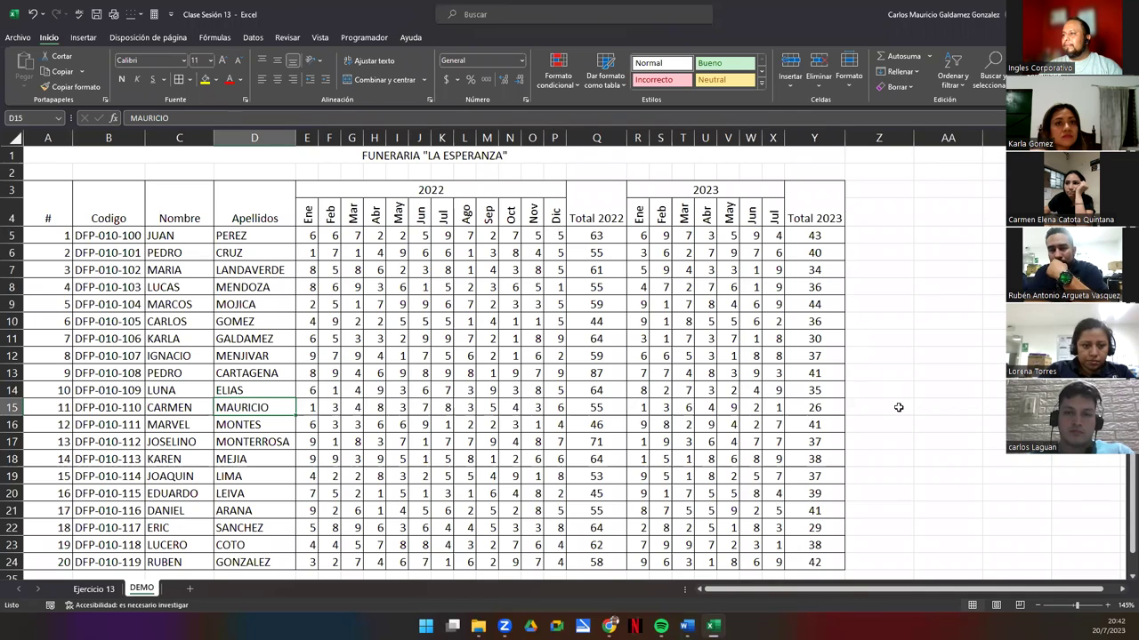
pyautogui.click(354, 322)
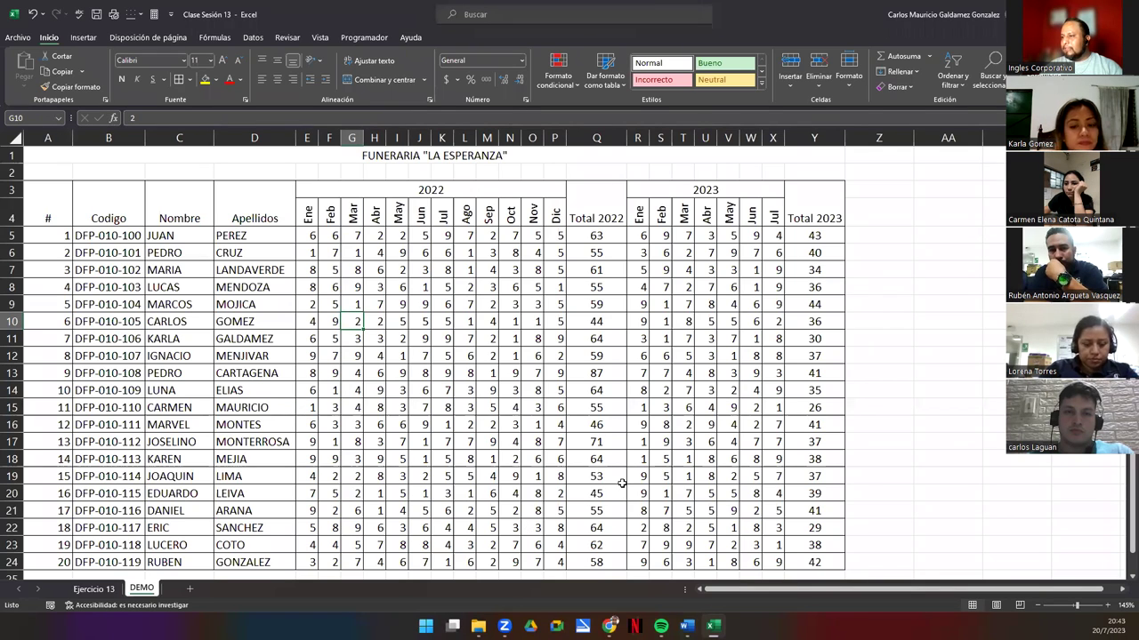
# Step: Try to turn on column filters for the demo table, starting from Y10 and accepting the first row as labels
pyautogui.click(805, 322)
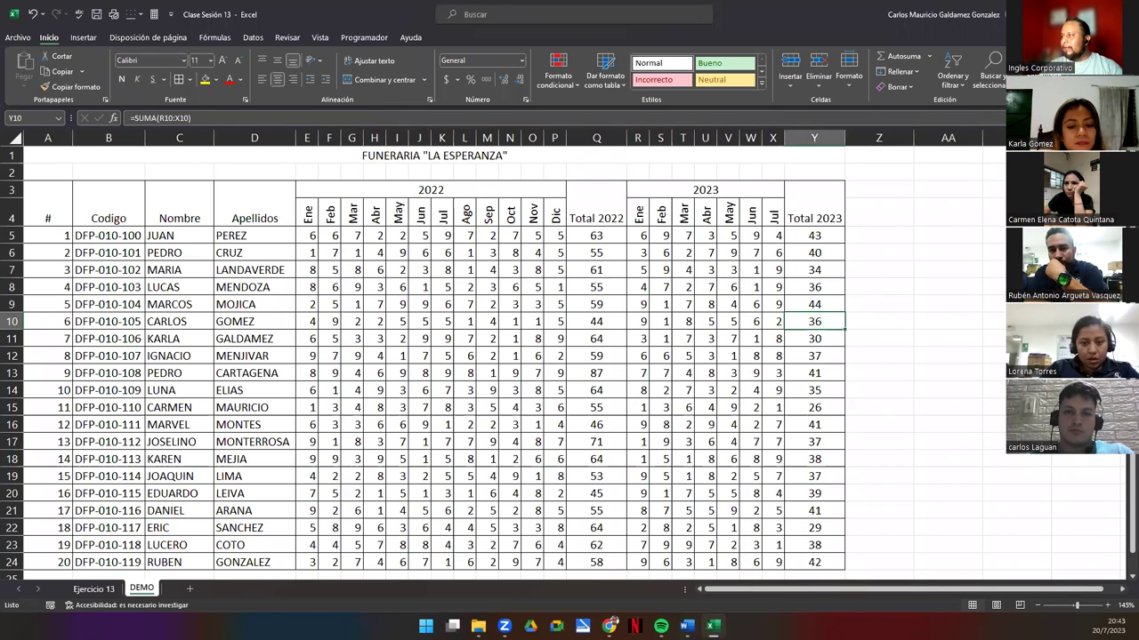
pyautogui.hotkey('ctrl', 'shift', 'l')
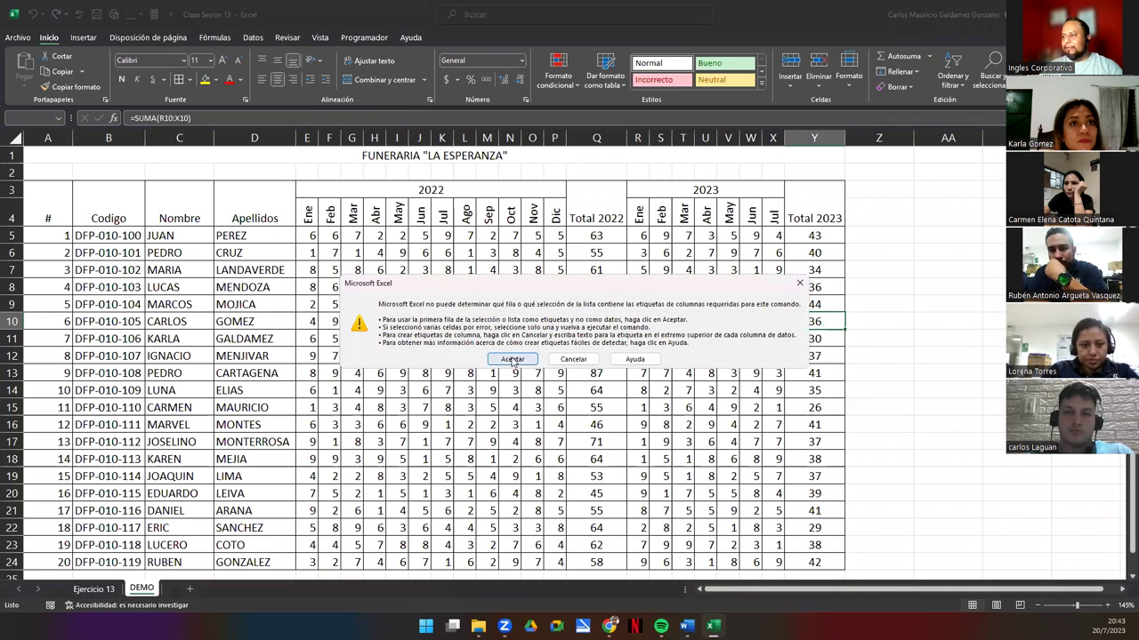
pyautogui.click(513, 360)
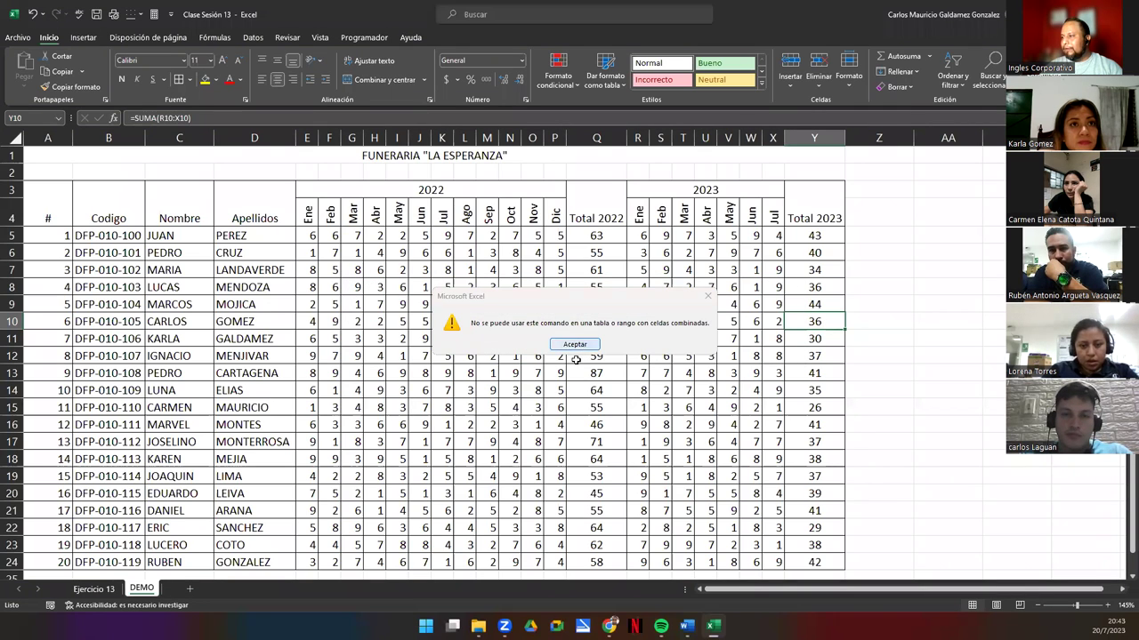
pyautogui.press('Return')
pyautogui.click(540, 373)
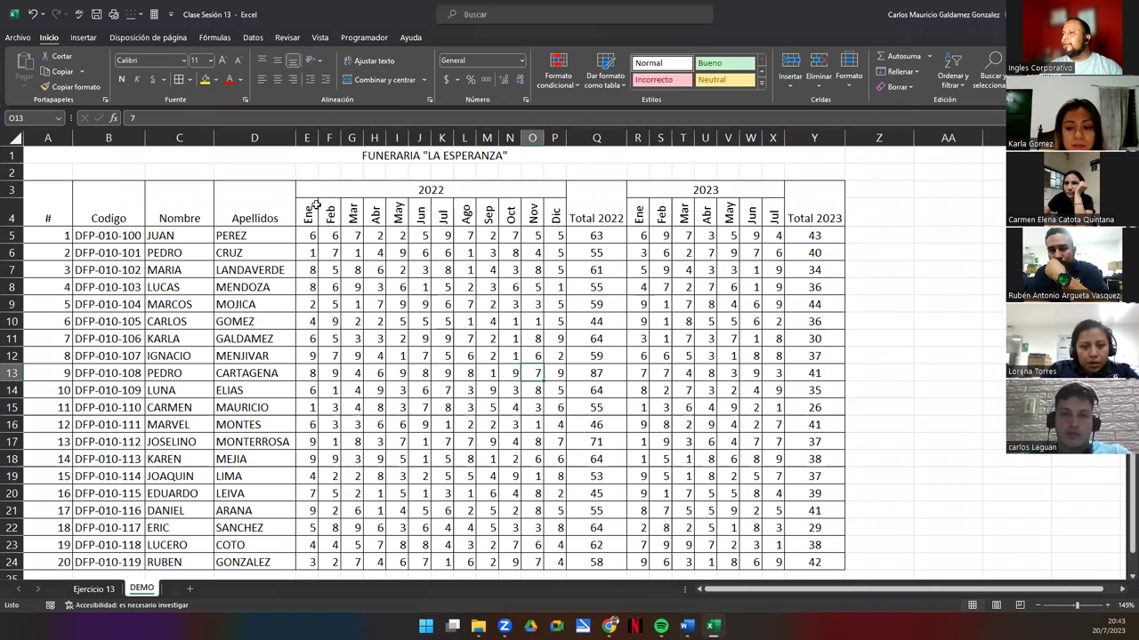
# Step: Try moving the merged 2022 and 2023 year headings from row 3 up to row 2, and undo both moves
pyautogui.moveTo(307, 191); pyautogui.dragTo(797, 213)
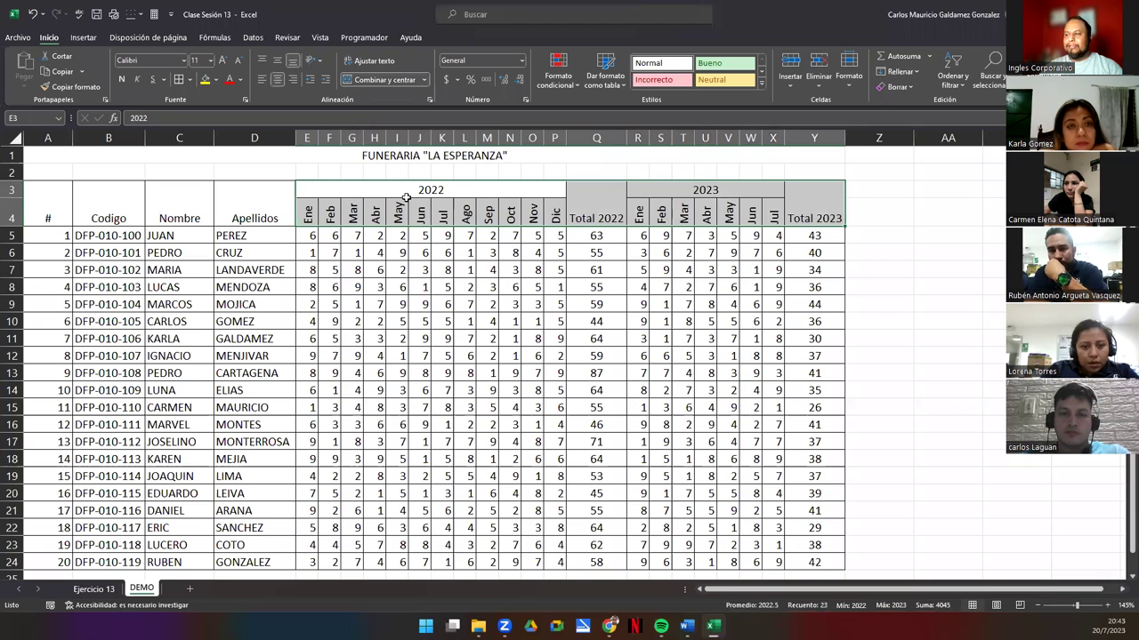
pyautogui.click(365, 193)
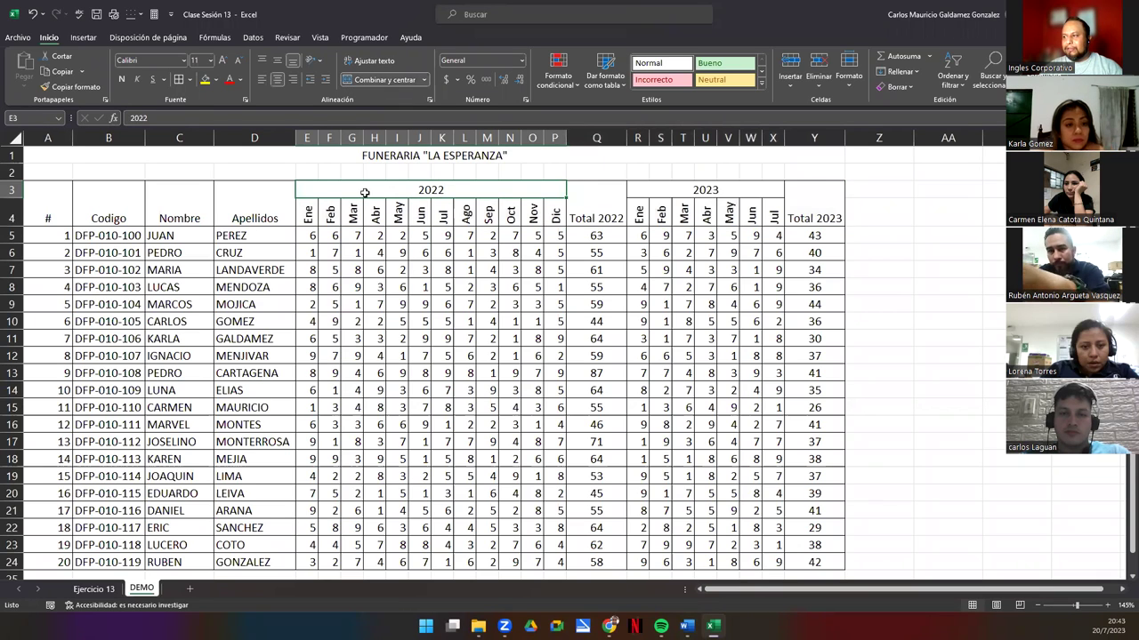
pyautogui.moveTo(501, 187); pyautogui.dragTo(566, 178)
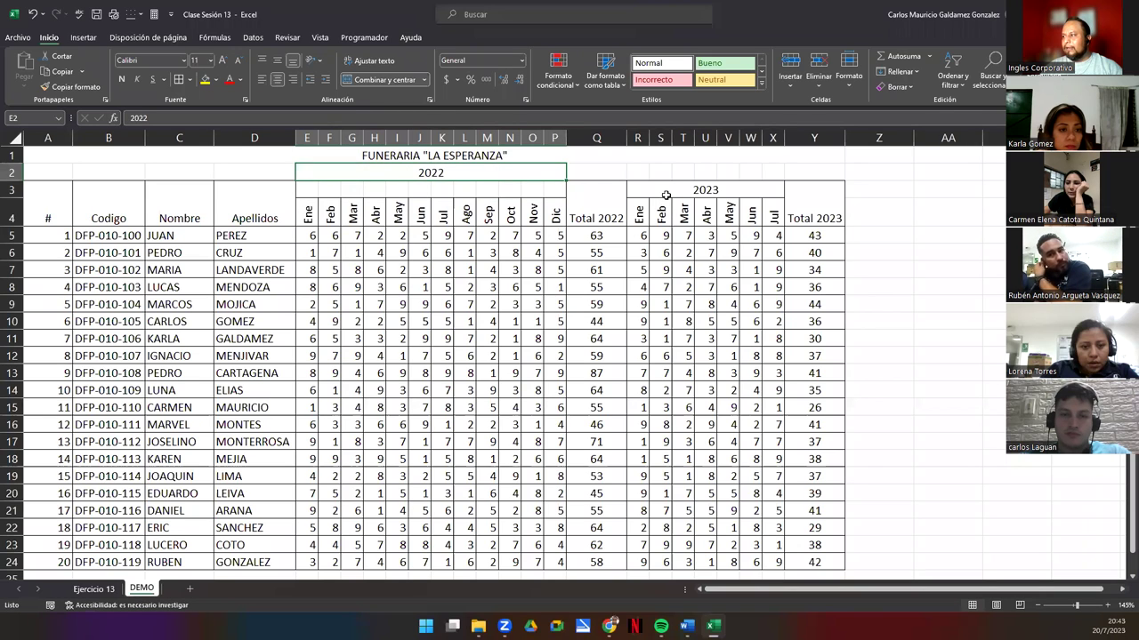
pyautogui.click(666, 194)
pyautogui.moveTo(678, 183); pyautogui.dragTo(676, 173)
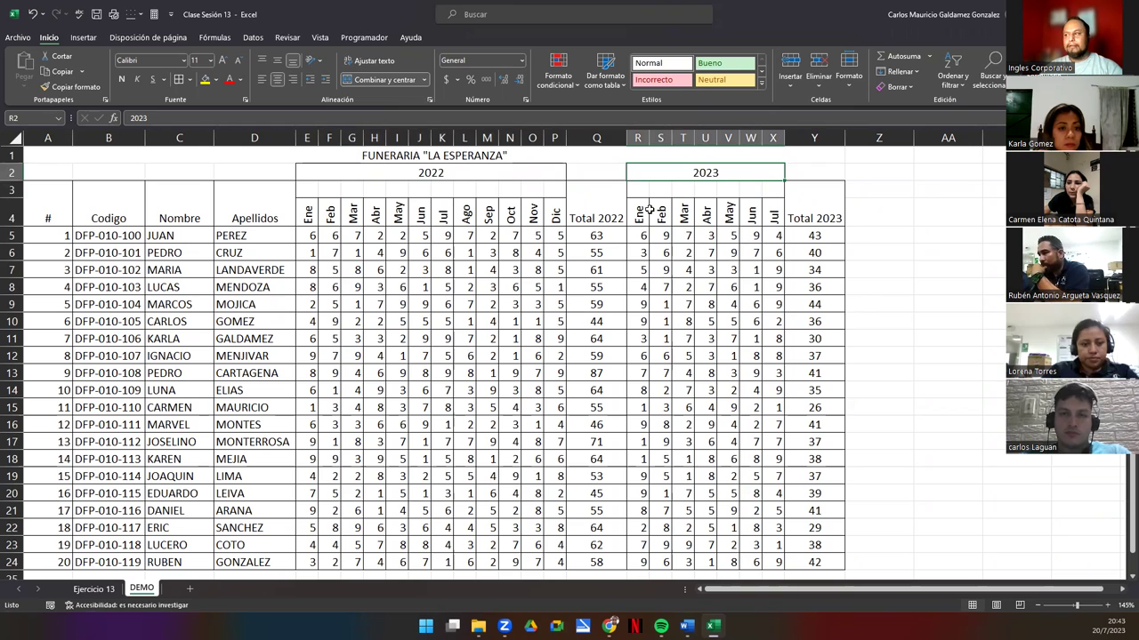
pyautogui.hotkey('ctrl', 'z')
pyautogui.hotkey('ctrl', 'z')
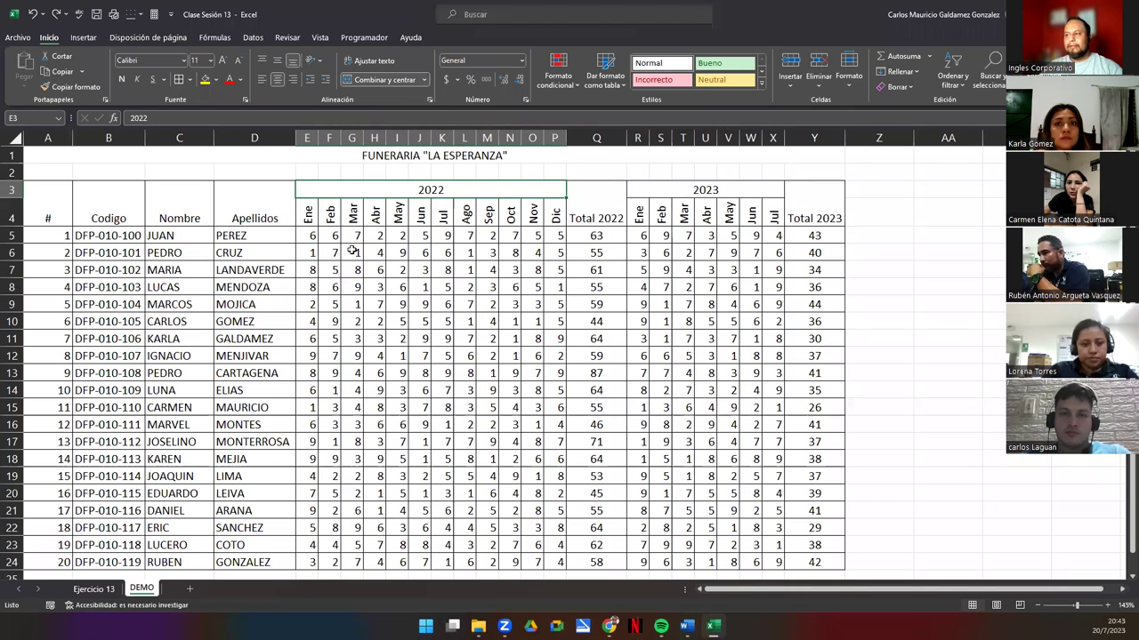
# Step: Examine the January 2022 values in E5:E24 and the row numbers in A5:A24 of the demo table
pyautogui.click(317, 241)
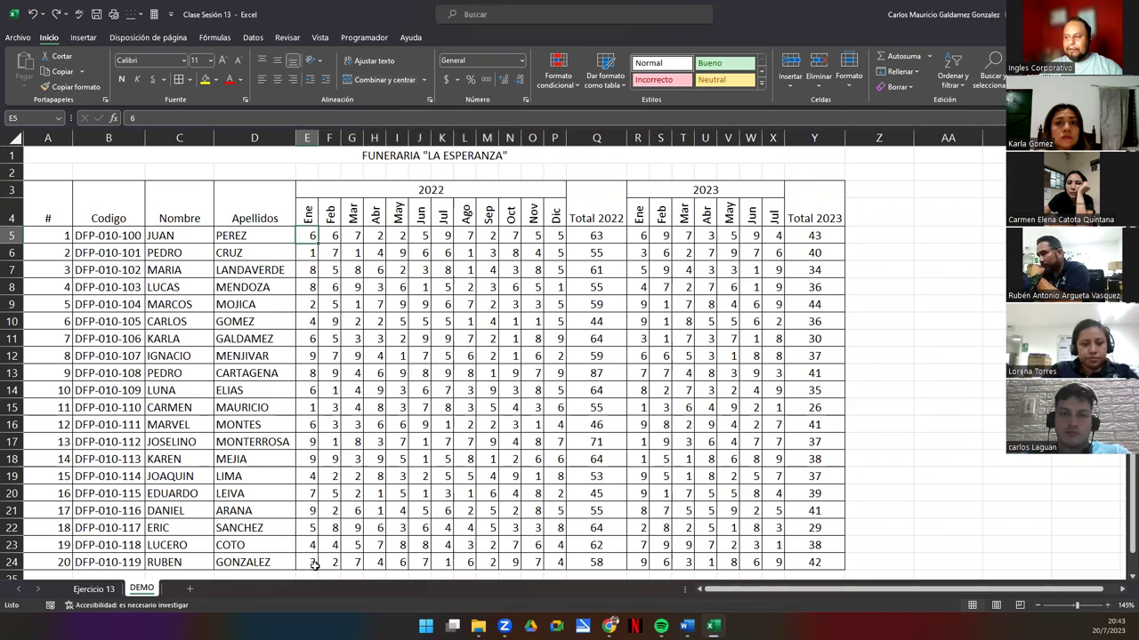
pyautogui.moveTo(309, 233); pyautogui.dragTo(312, 398)
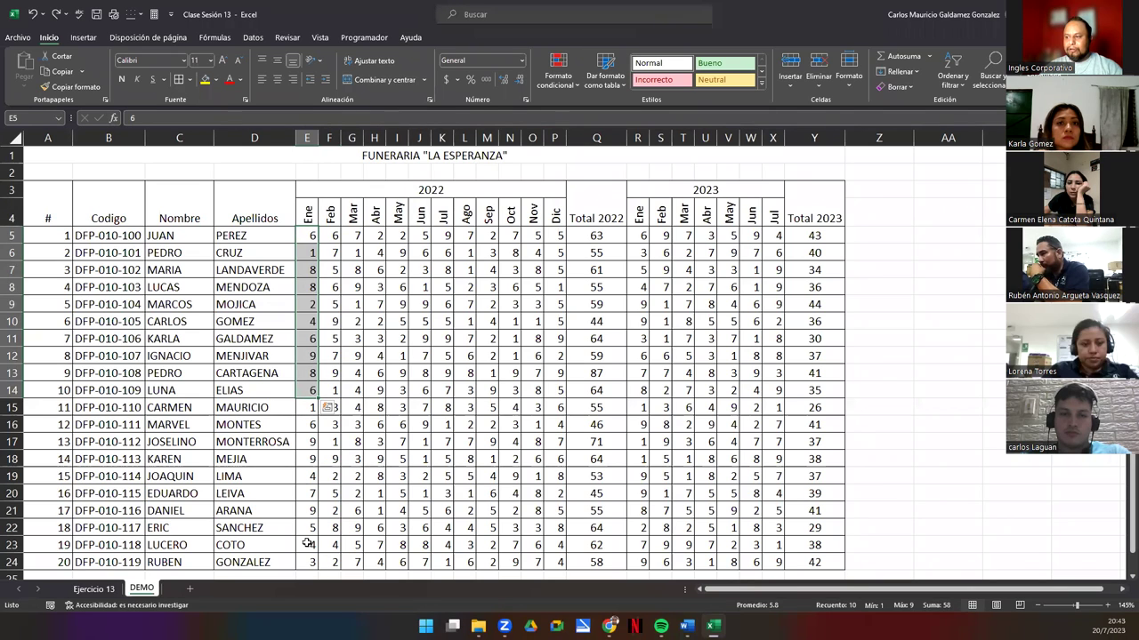
pyautogui.moveTo(308, 560); pyautogui.dragTo(311, 238)
pyautogui.moveTo(312, 238); pyautogui.dragTo(312, 573)
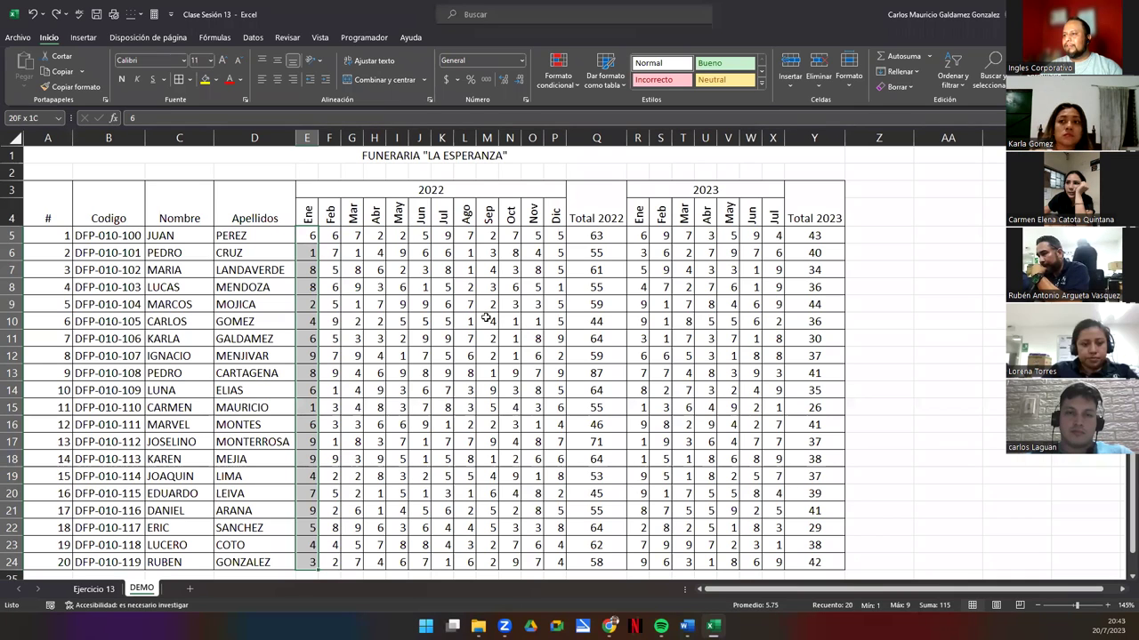
pyautogui.click(487, 319)
pyautogui.doubleClick(487, 319)
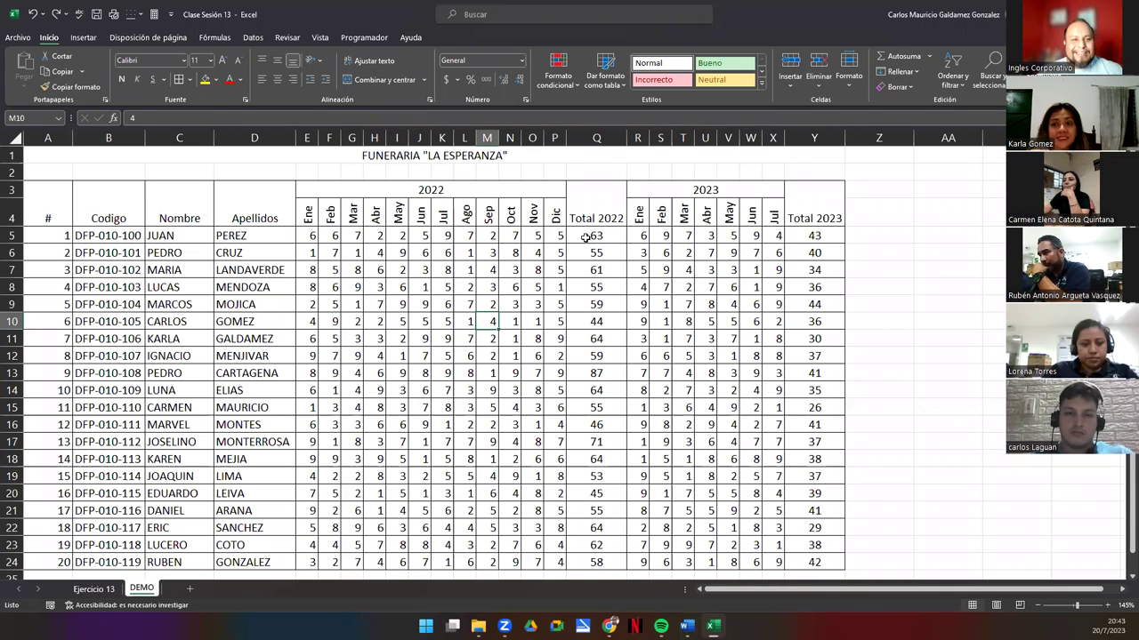
pyautogui.click(374, 322)
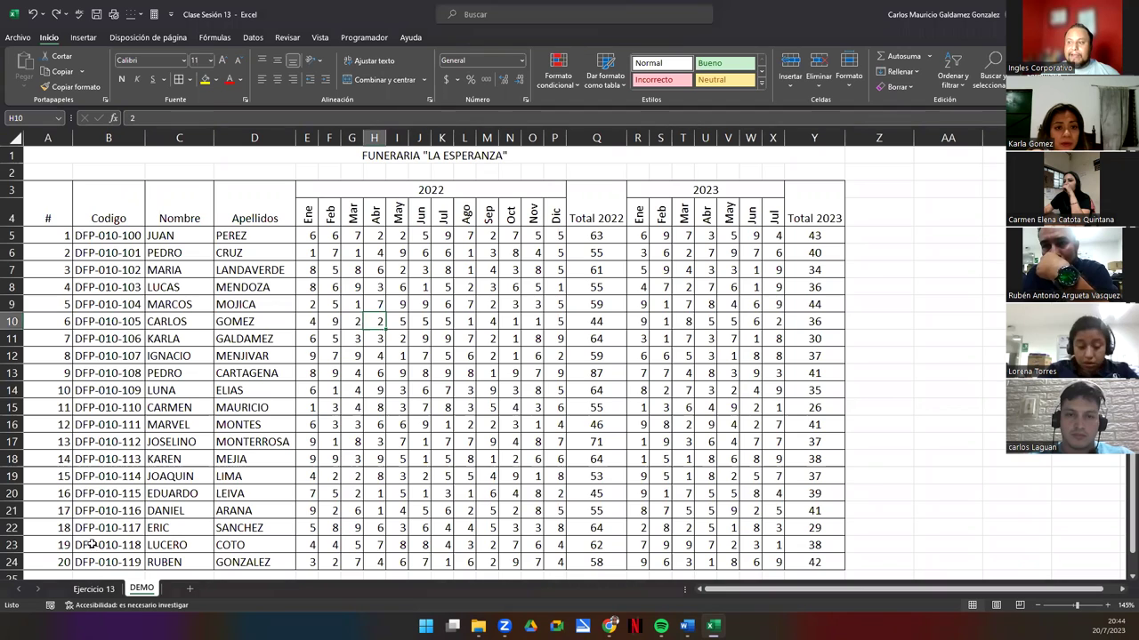
pyautogui.moveTo(56, 233); pyautogui.dragTo(54, 556)
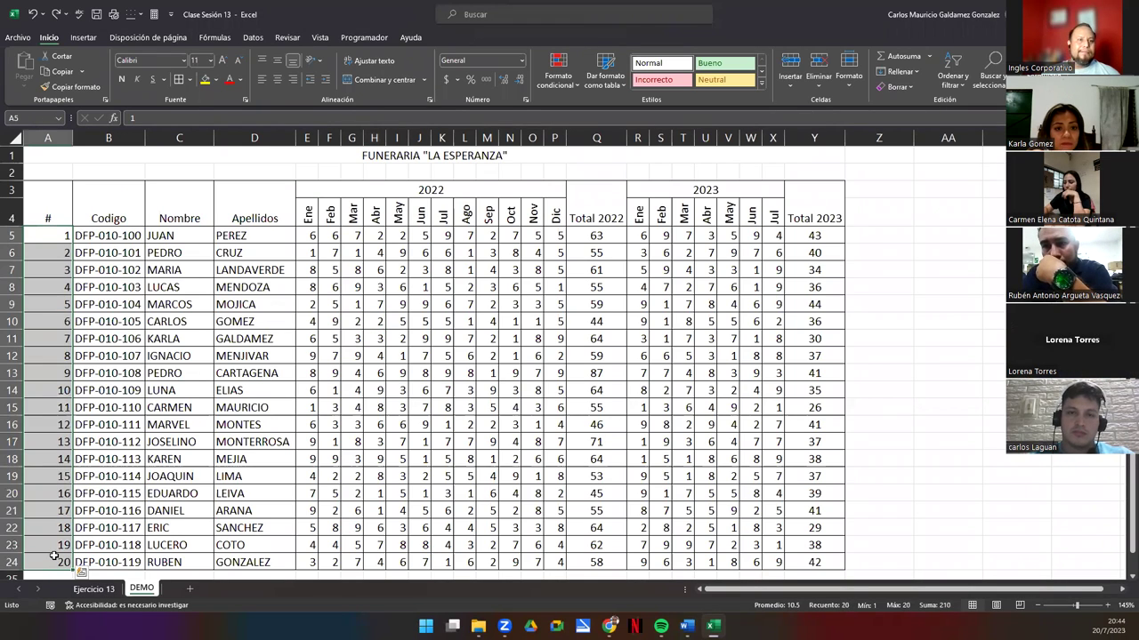
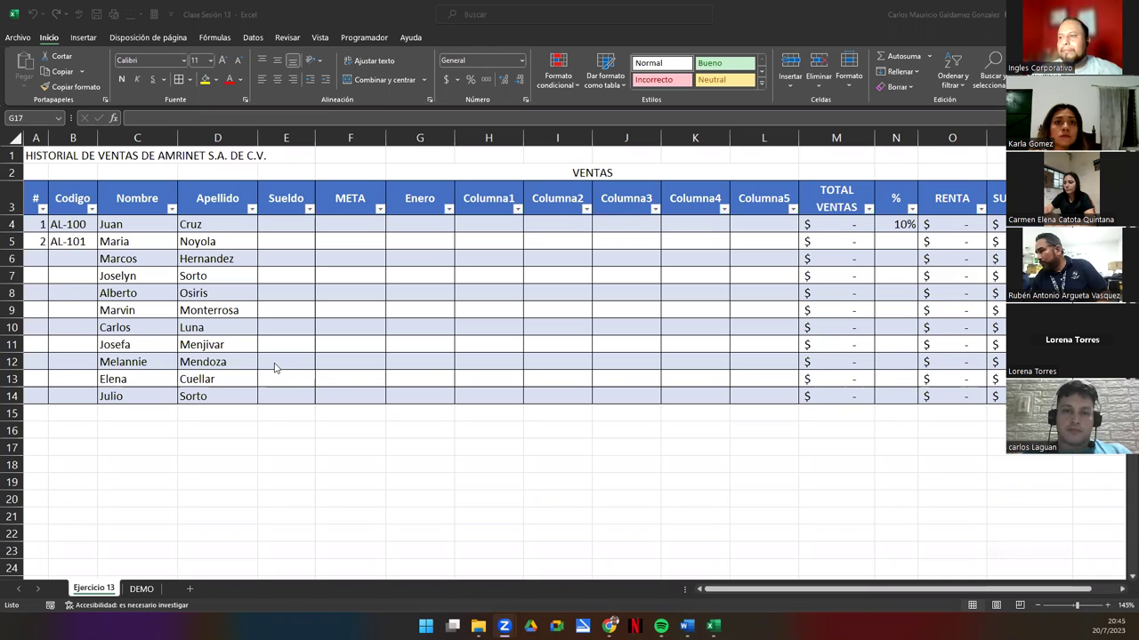
# Step: Convert the sales table starting at A3 on the Ejercicio 13 sheet to a normal range and clear the placeholder headings in H3:L3
pyautogui.moveTo(107, 227); pyautogui.dragTo(118, 394)
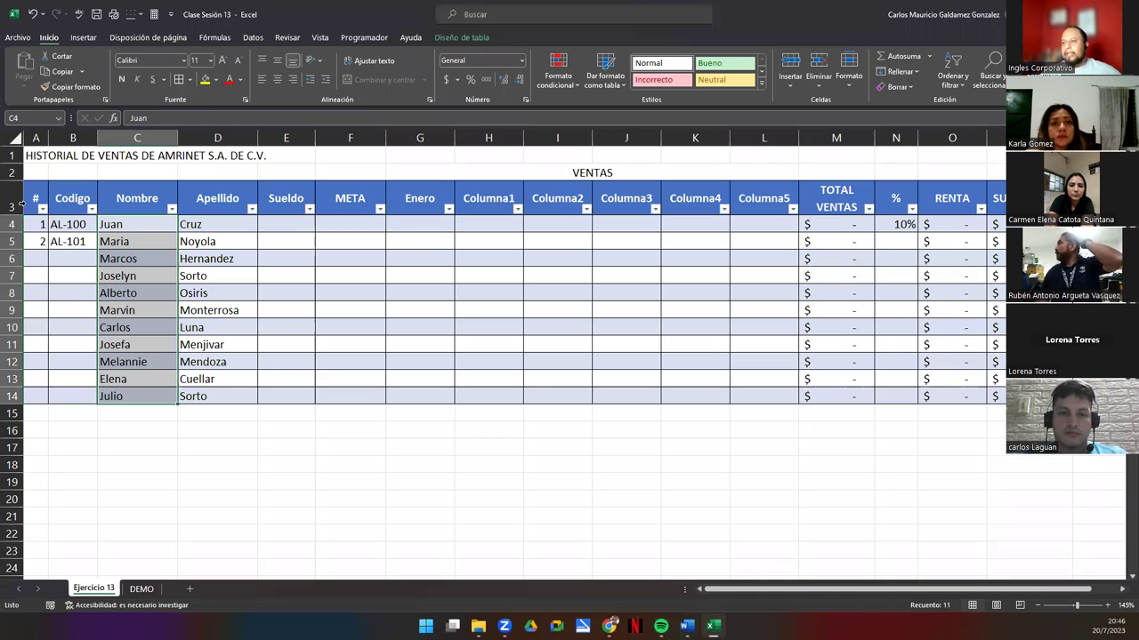
pyautogui.moveTo(37, 196); pyautogui.dragTo(979, 396)
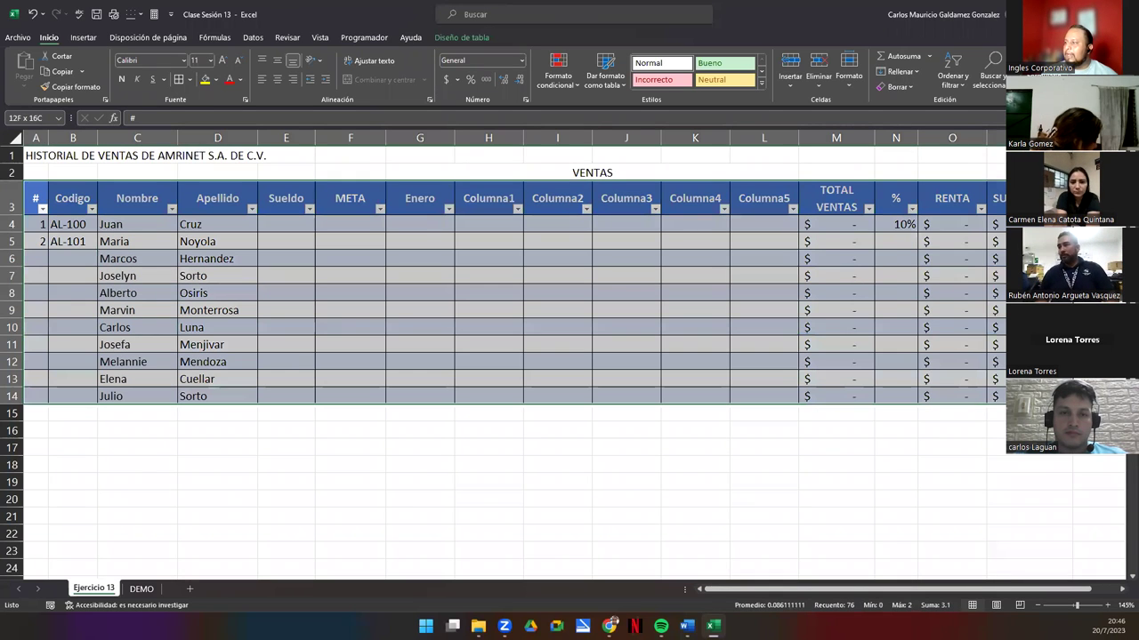
pyautogui.click(462, 37)
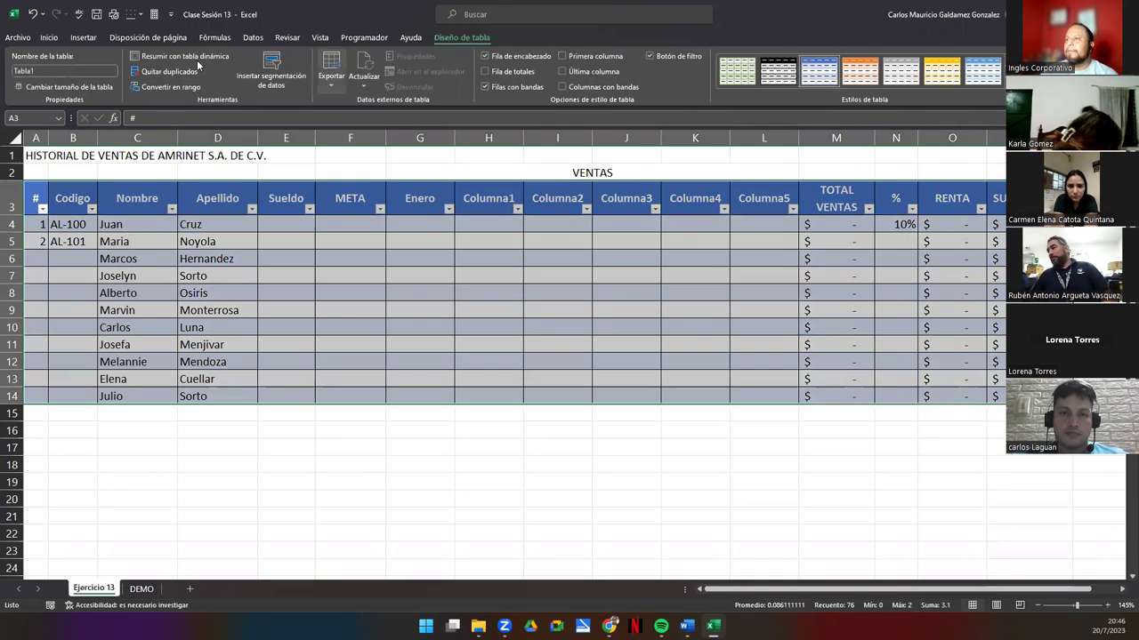
pyautogui.click(175, 92)
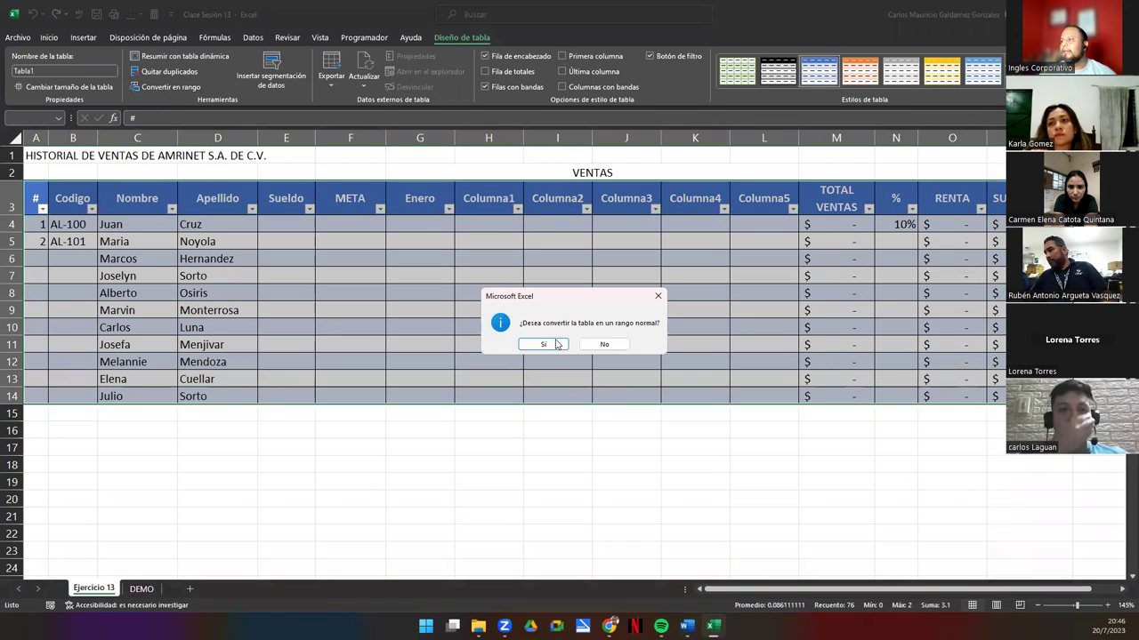
pyautogui.click(554, 344)
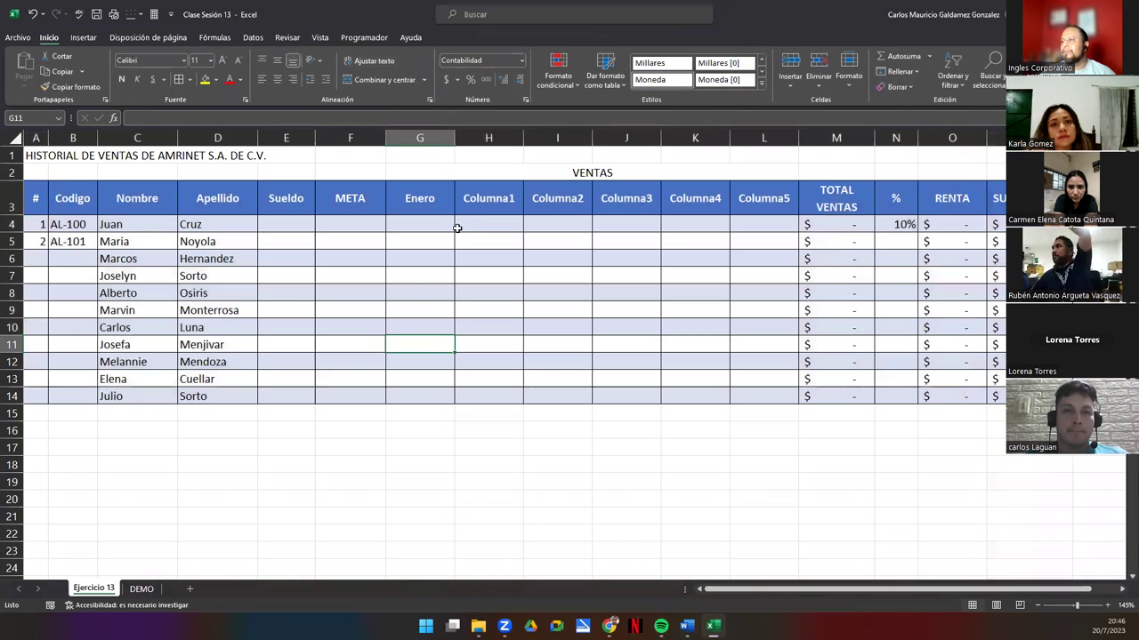
pyautogui.moveTo(481, 199); pyautogui.dragTo(752, 199)
pyautogui.press('Delete')
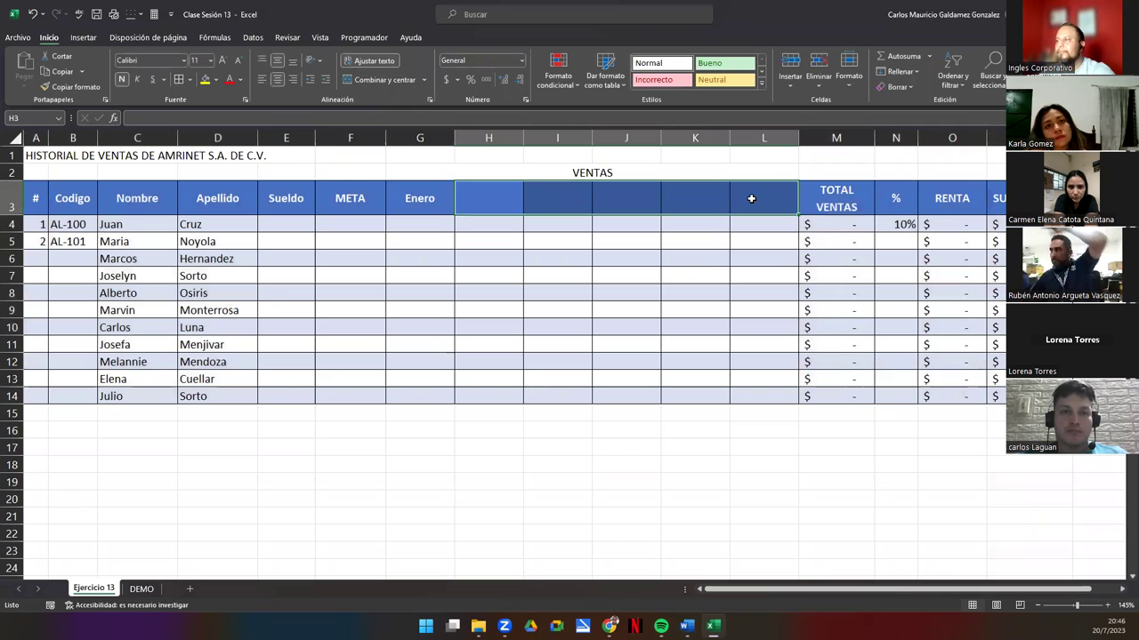
# Step: Deselect the headings and capture a screen snip of the sales table, including the column letters and row numbers
pyautogui.click(272, 477)
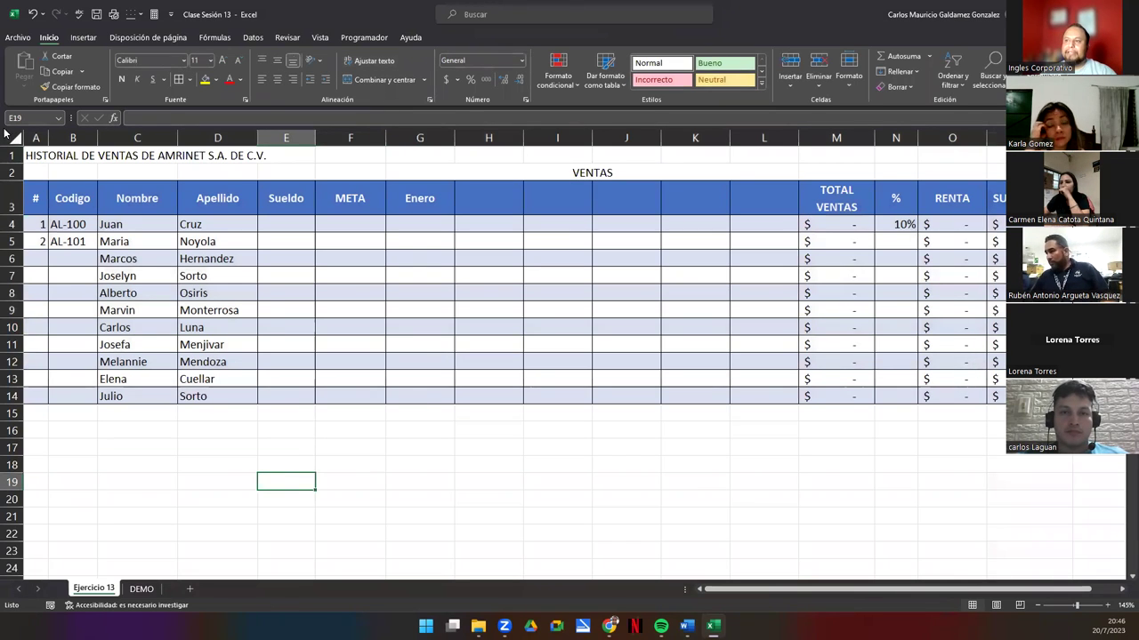
pyautogui.press('super+shift+s')
pyautogui.moveTo(2, 127); pyautogui.dragTo(1007, 436)
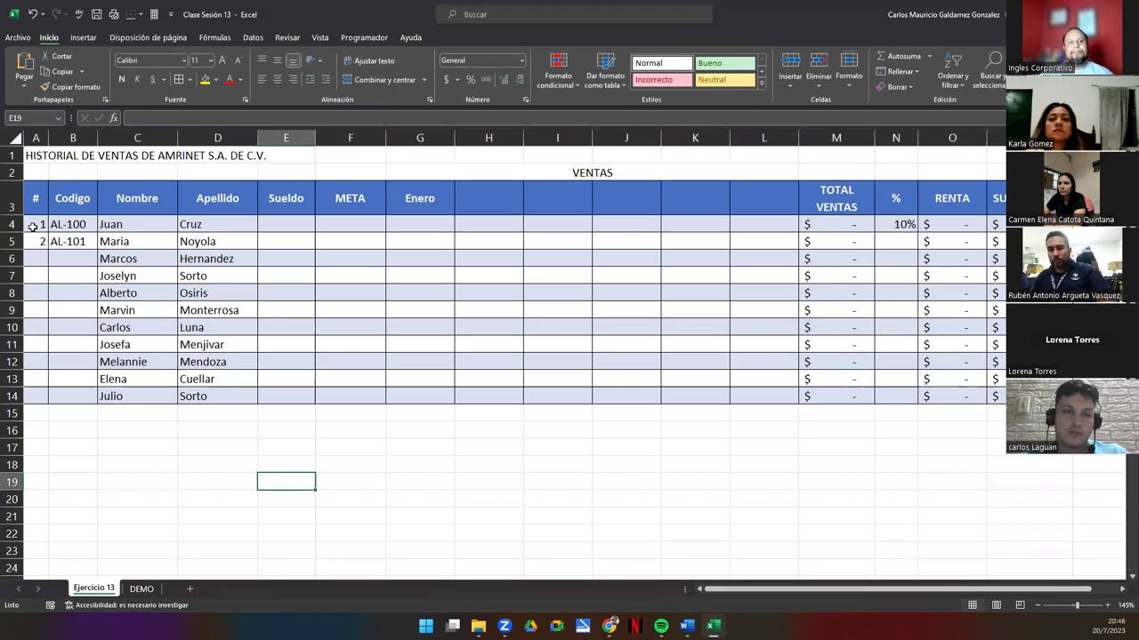
# Step: Examine the Sueldo, VENTAS and Enero cells, the TOTAL VENTAS formula in M4 and the percentage in N4
pyautogui.click(144, 292)
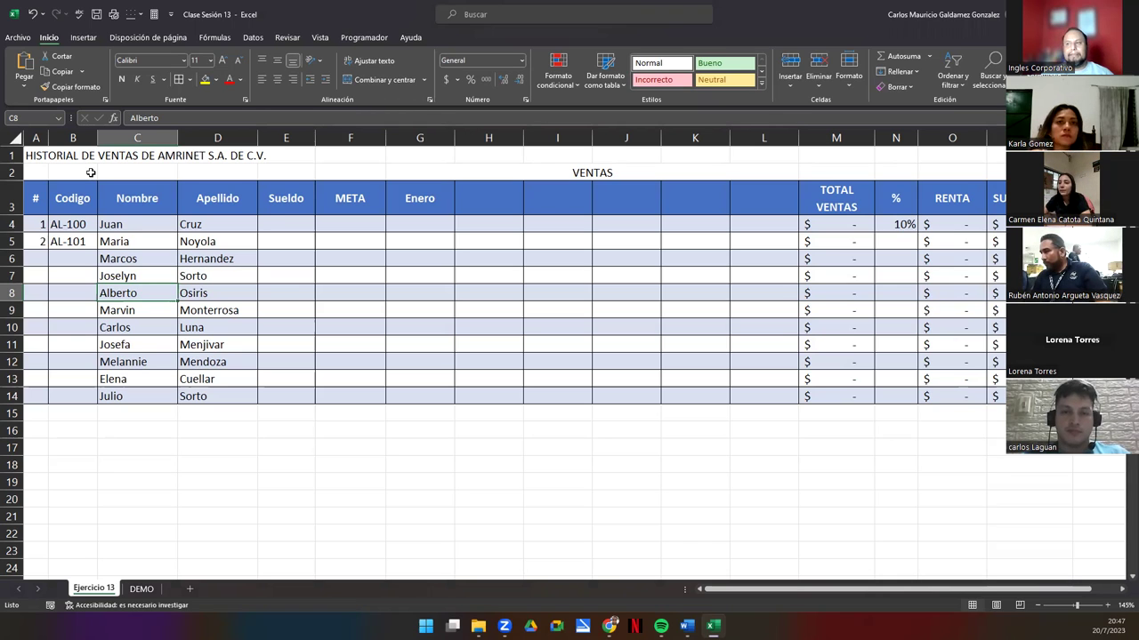
pyautogui.click(269, 228)
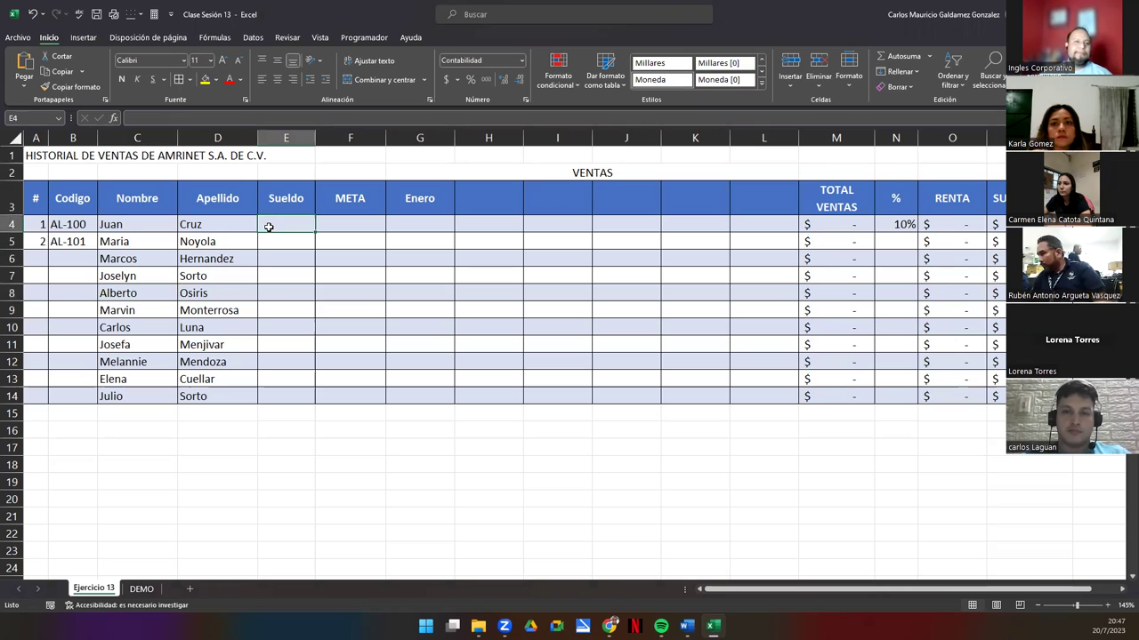
pyautogui.click(515, 173)
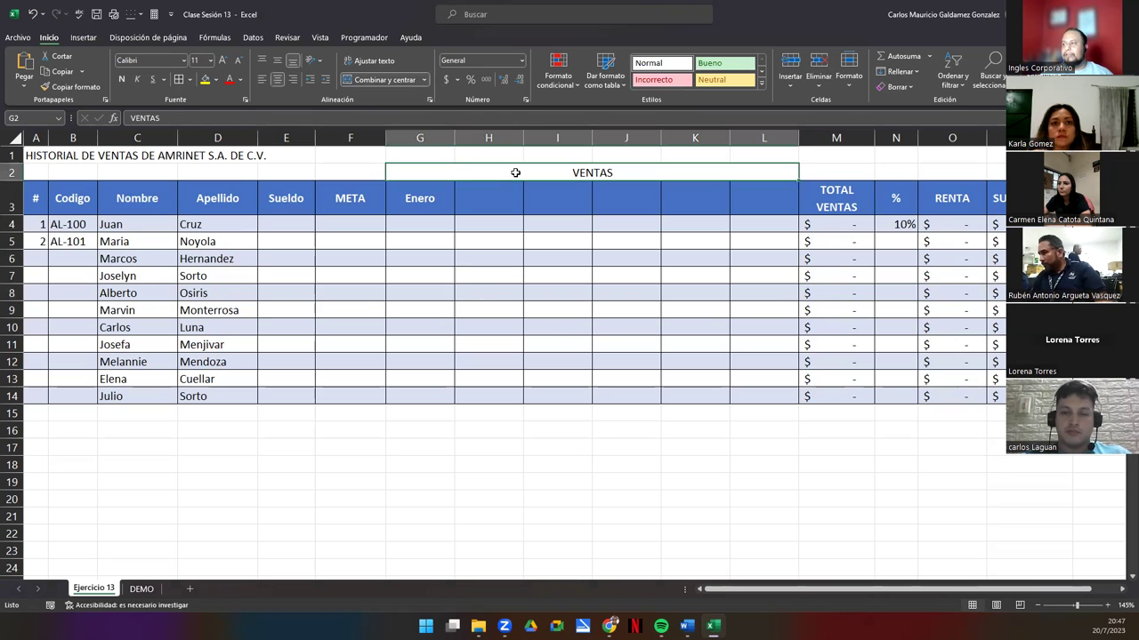
pyautogui.click(404, 200)
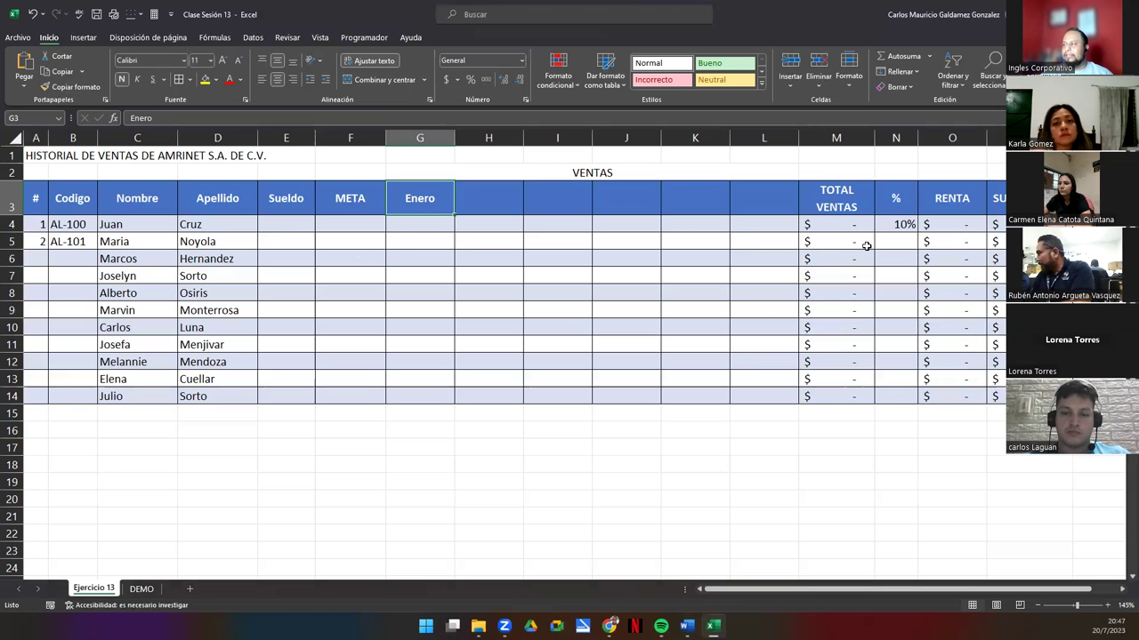
pyautogui.doubleClick(823, 227)
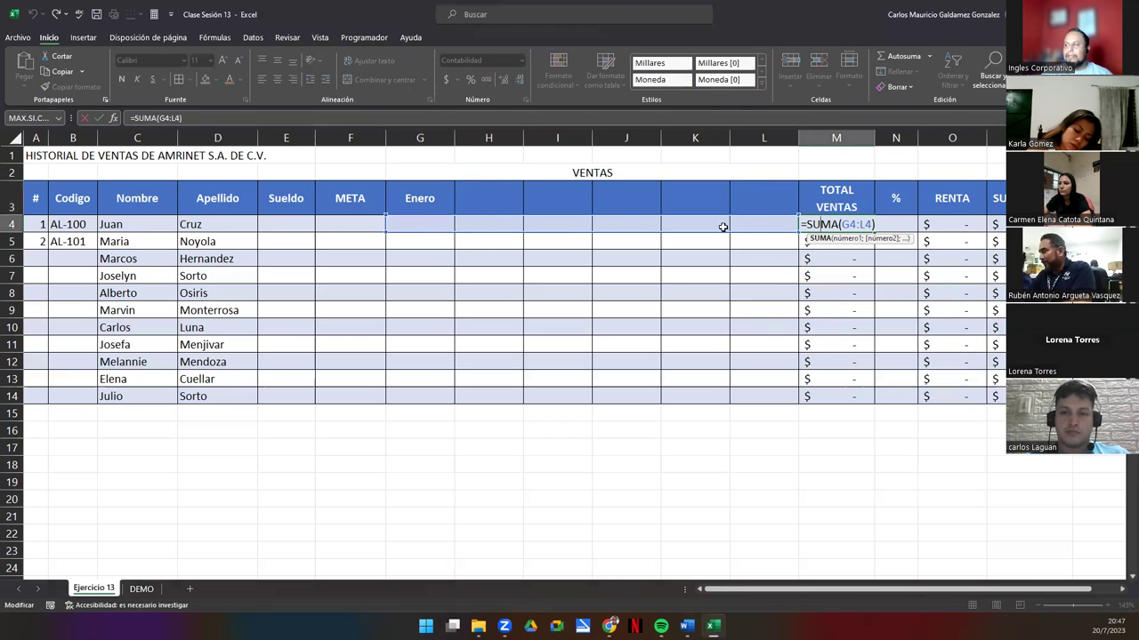
pyautogui.click(887, 224)
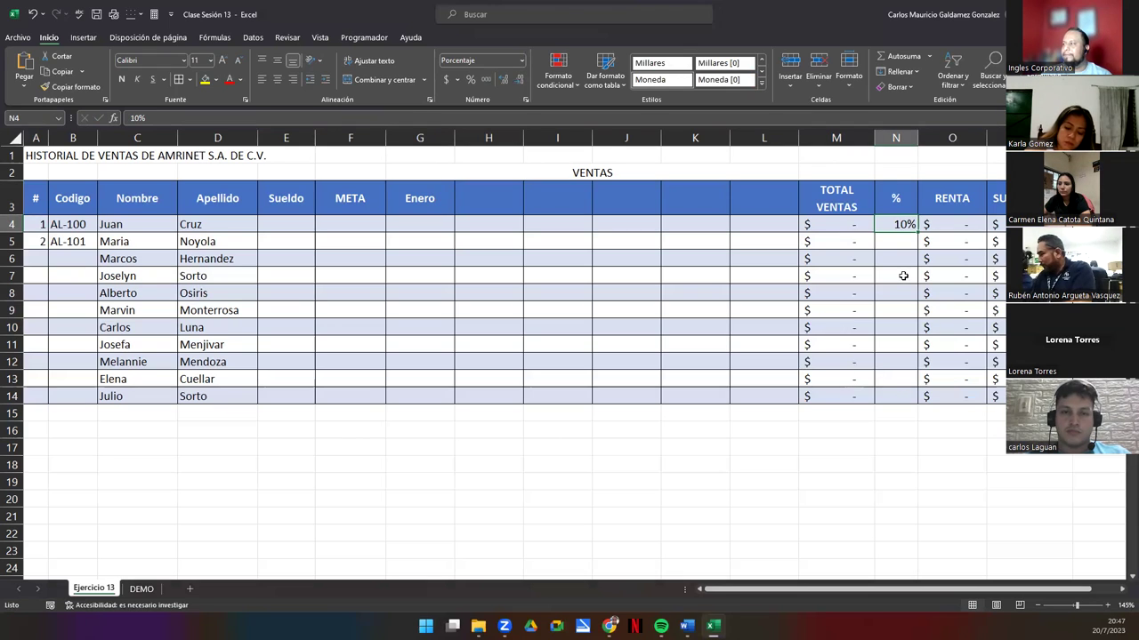
# Step: Review the RENTA formula =E4*10% in O4, the formula in P4 and the TOTAL VENTAS cell M4
pyautogui.click(961, 224)
pyautogui.write('=E4*10%')
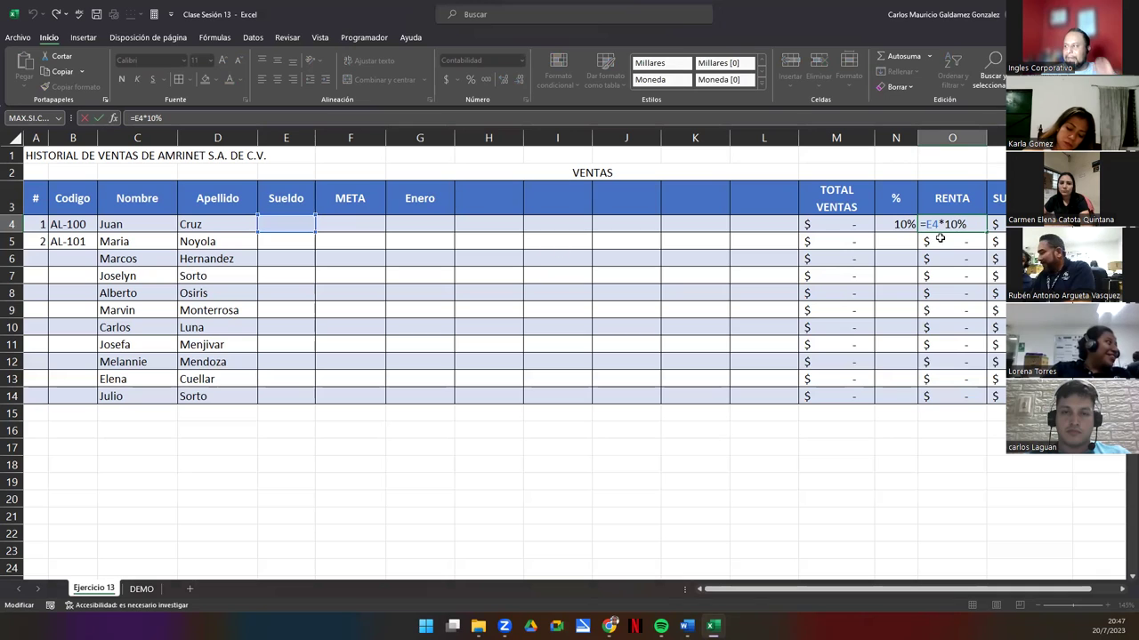
pyautogui.moveTo(945, 225); pyautogui.dragTo(973, 225)
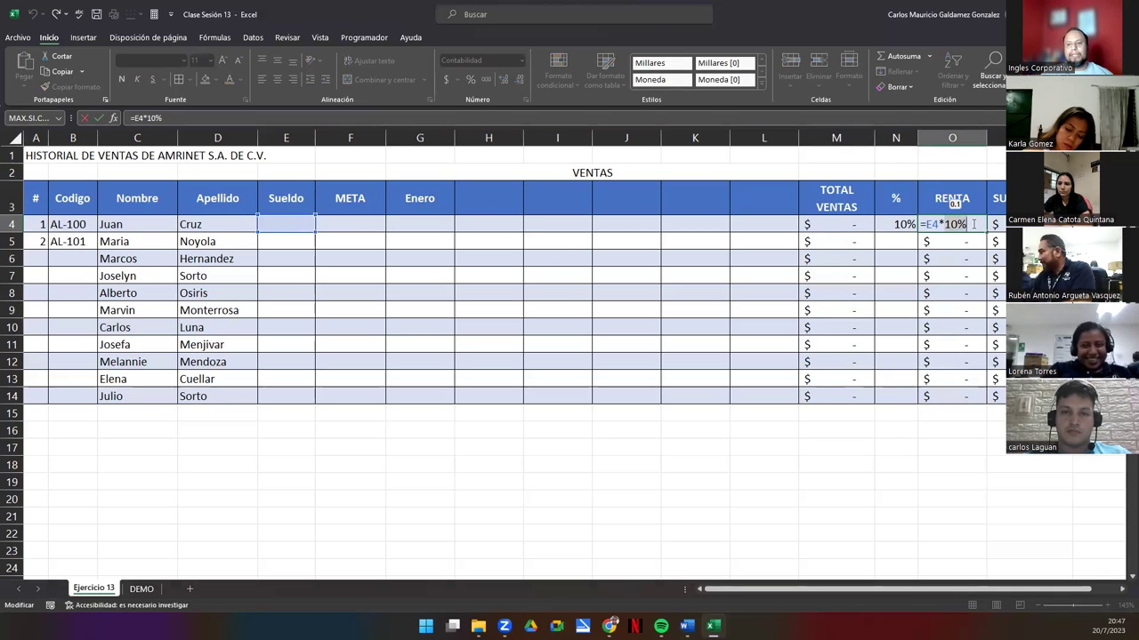
pyautogui.click(994, 224)
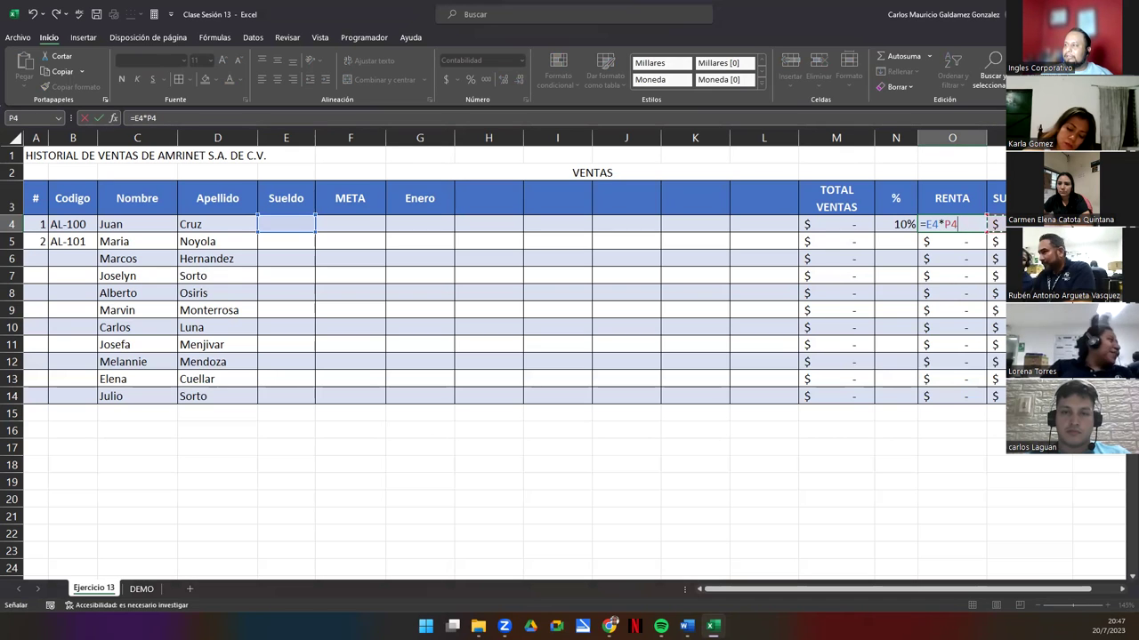
pyautogui.press('Tab')
pyautogui.press('F2')
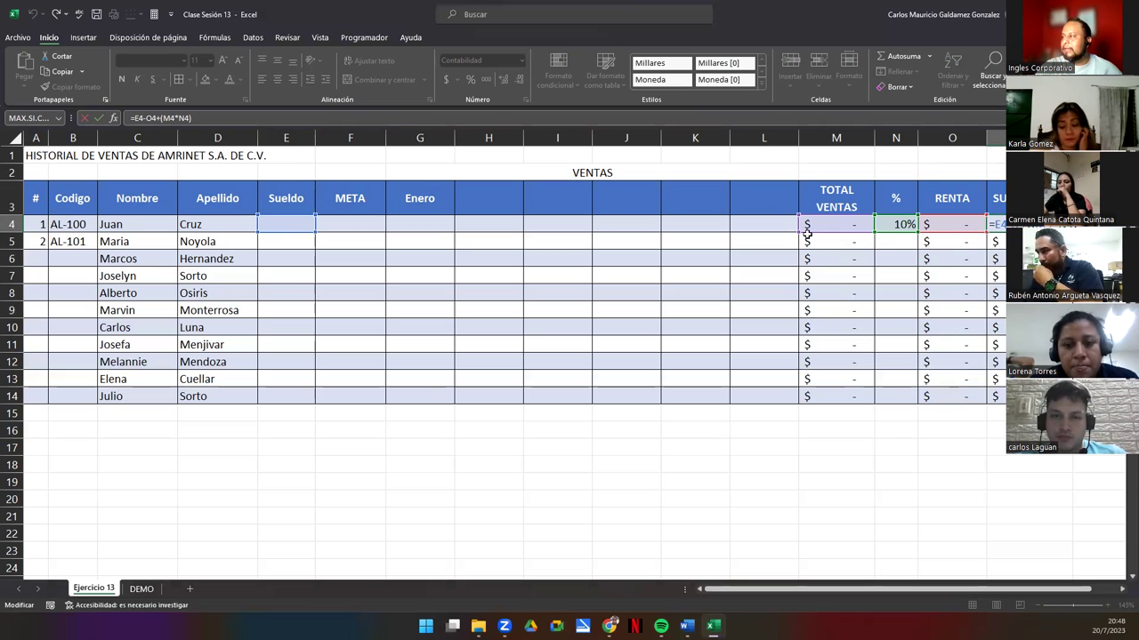
pyautogui.press('Return')
pyautogui.click(834, 226)
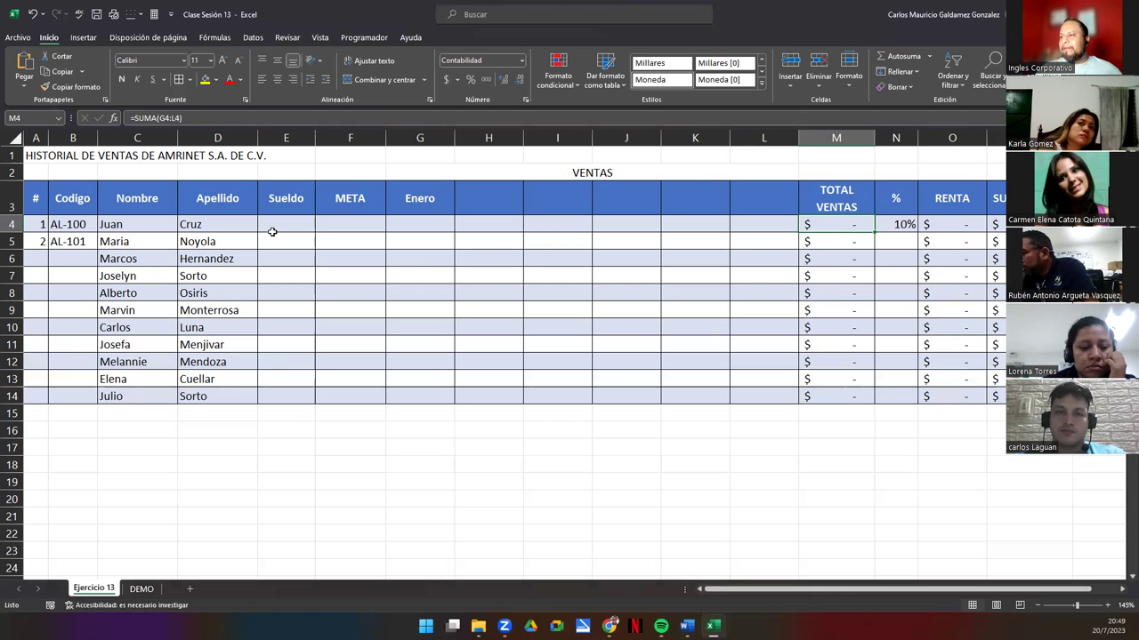
# Step: Enter a Sueldo of 450 and a META of 24000 for employee AL-100 in row 4
pyautogui.click(272, 230)
pyautogui.write('450')
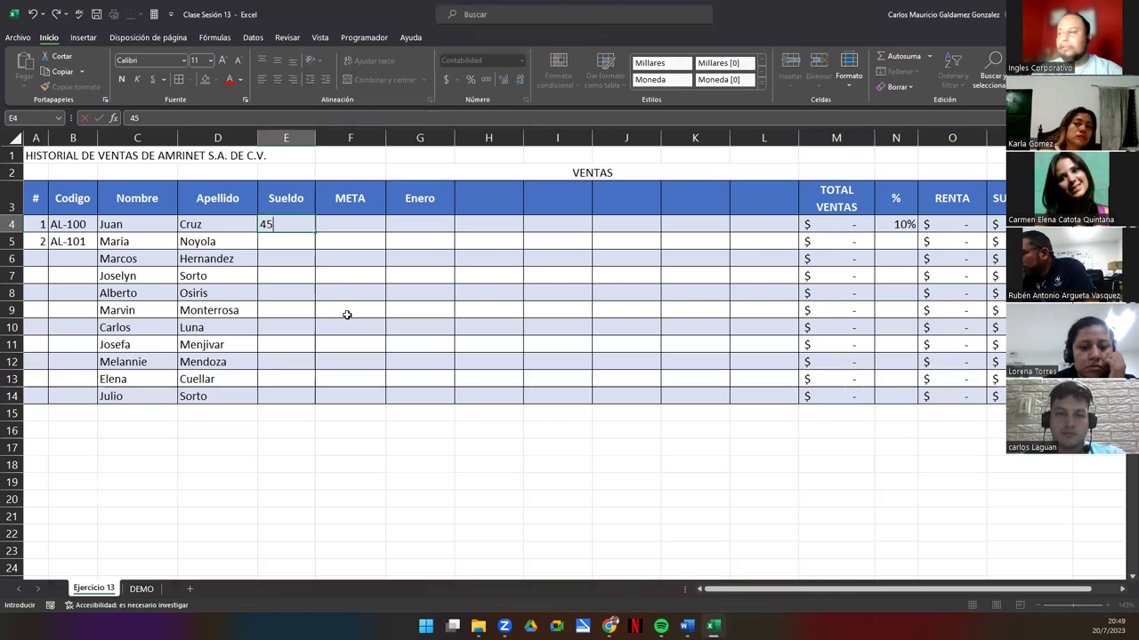
pyautogui.press('Tab')
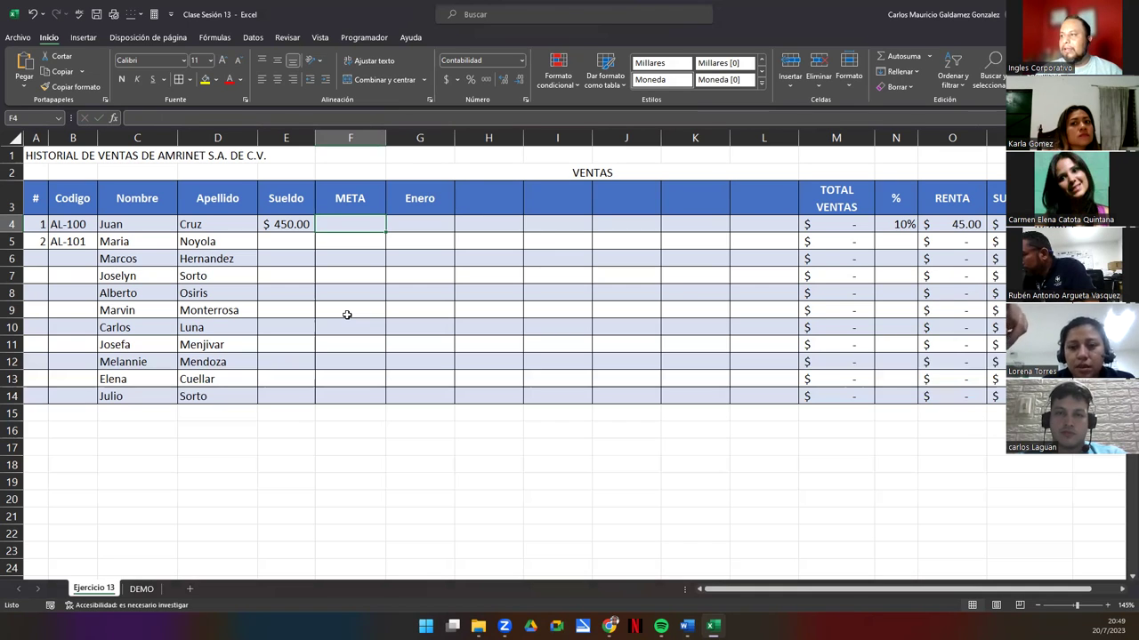
pyautogui.write('400')
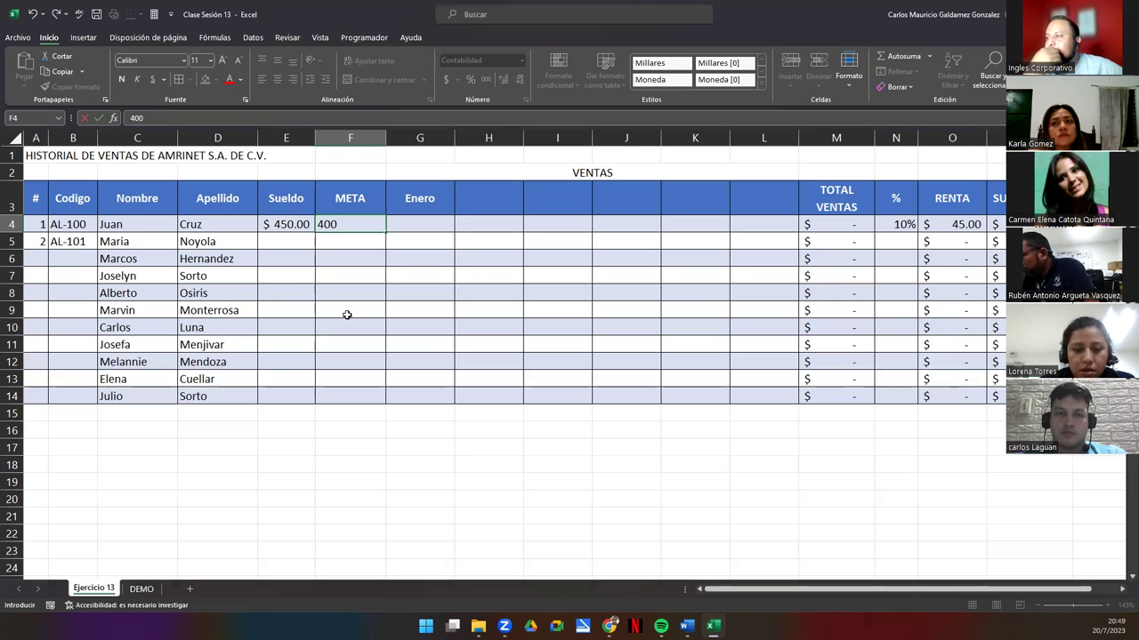
pyautogui.press('BackSpace')
pyautogui.press('BackSpace')
pyautogui.press('BackSpace')
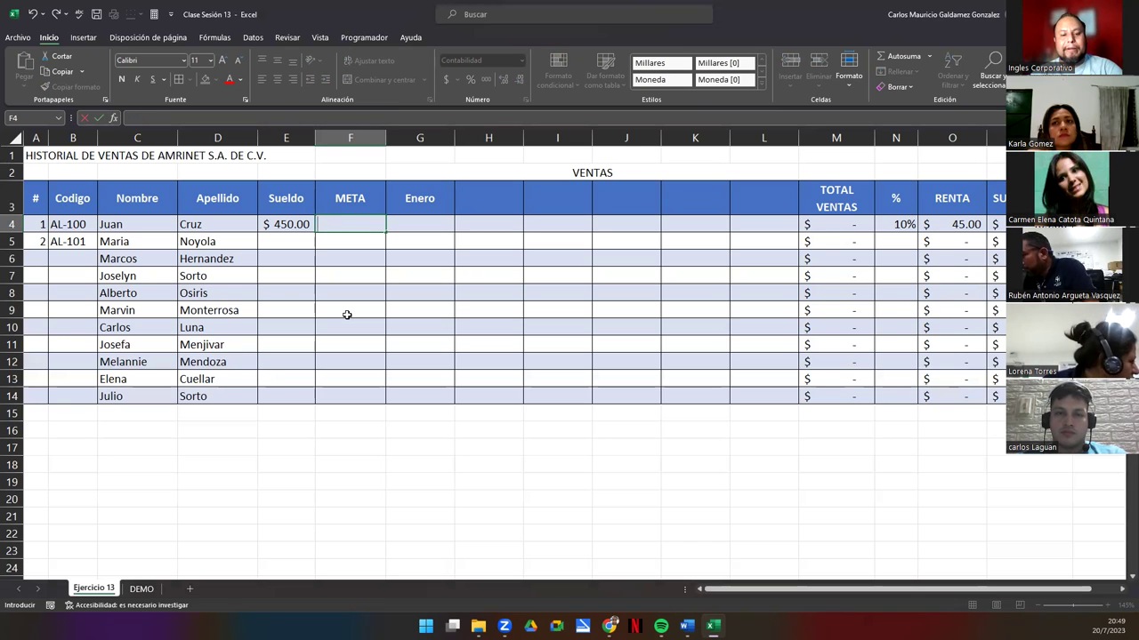
pyautogui.write('24000')
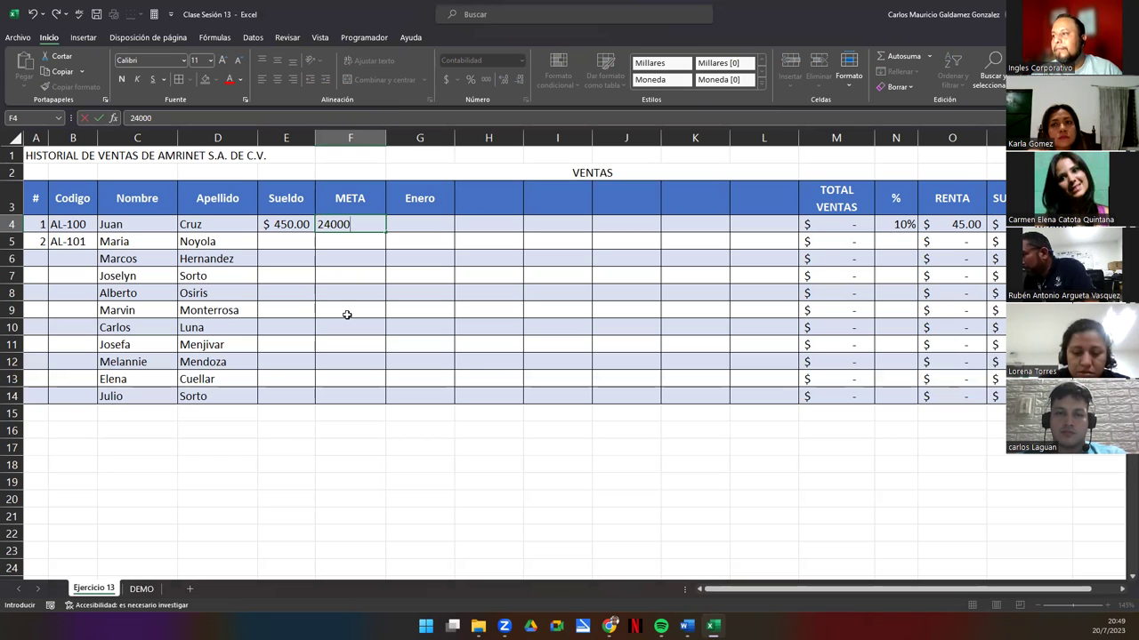
pyautogui.press('Return')
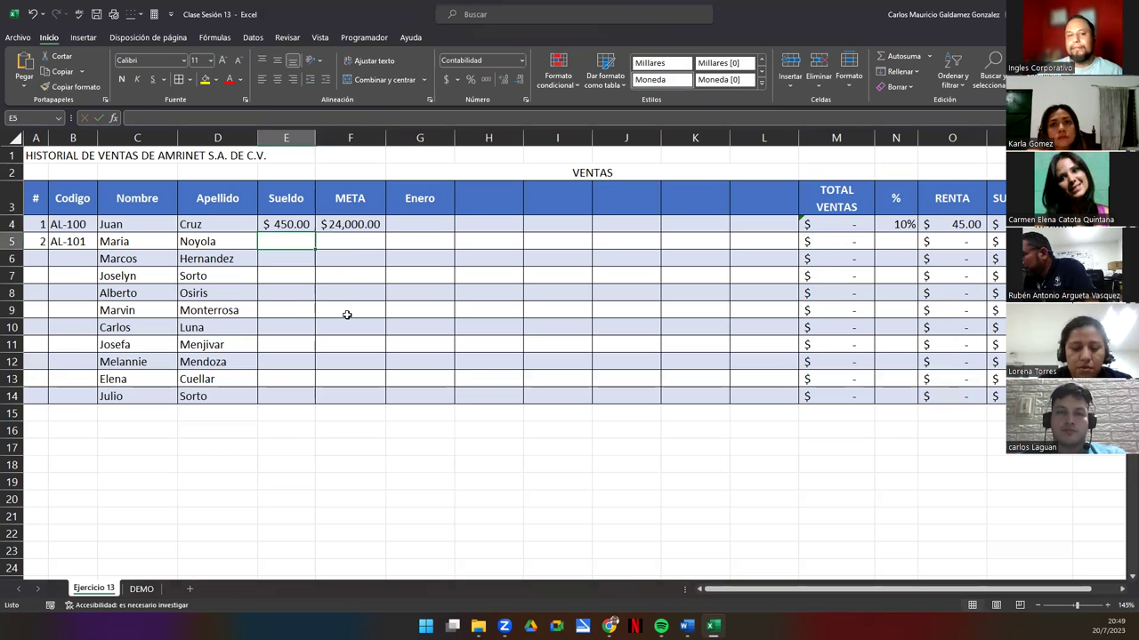
# Step: Enter the first three monthly sales for employee AL-100 in G4:I4: 3800, 4001 and 4100
pyautogui.moveTo(402, 224); pyautogui.dragTo(746, 229)
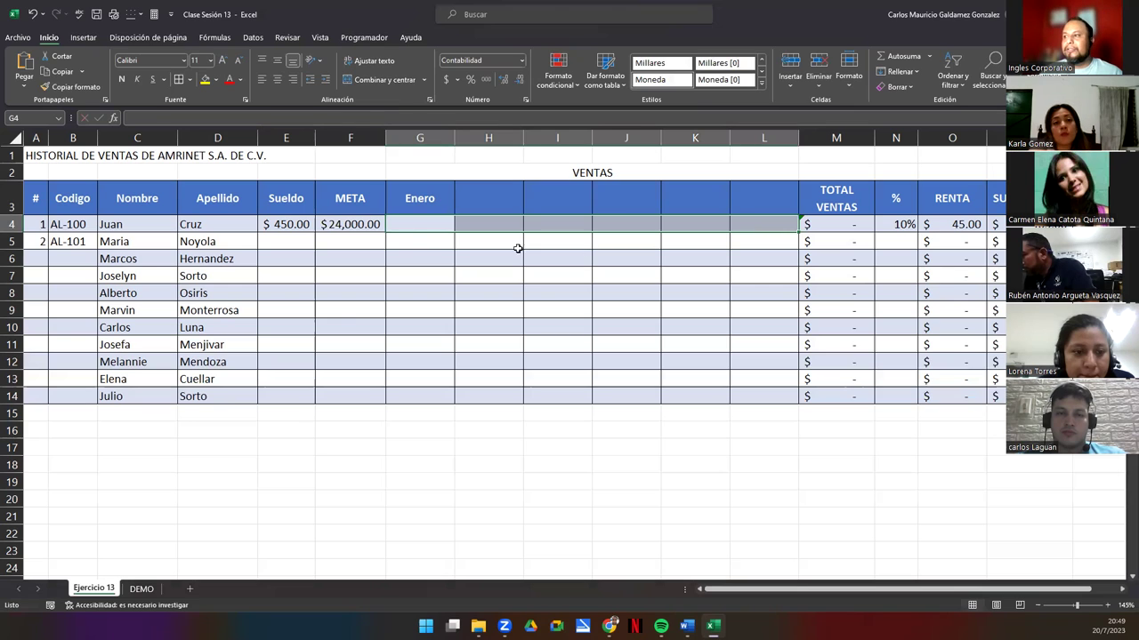
pyautogui.moveTo(432, 223); pyautogui.dragTo(750, 221)
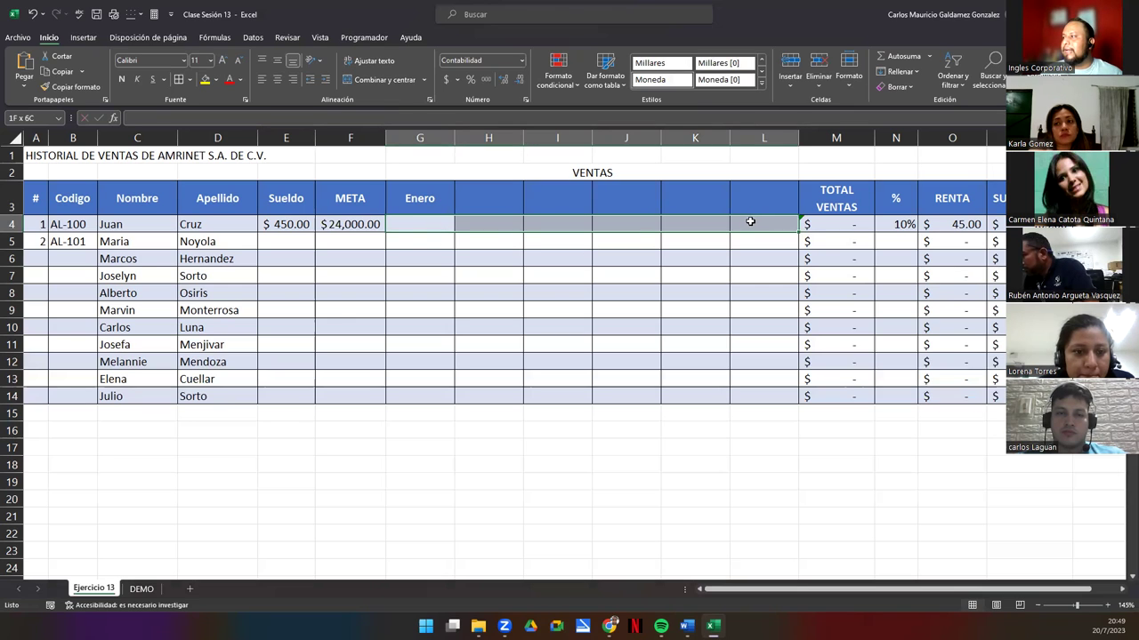
pyautogui.click(815, 226)
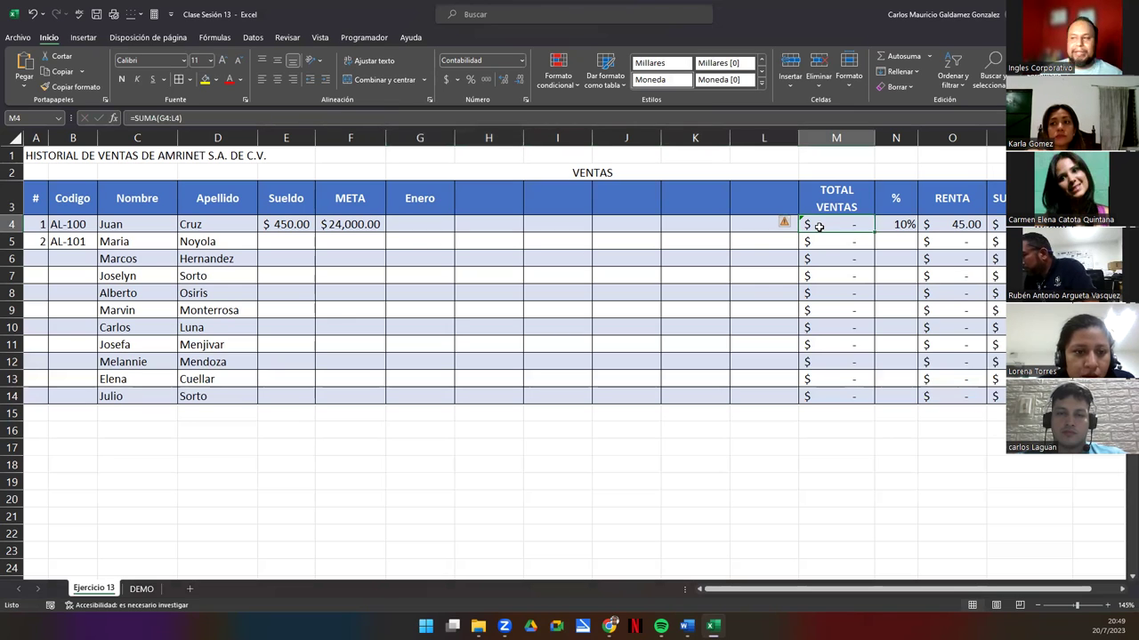
pyautogui.click(432, 226)
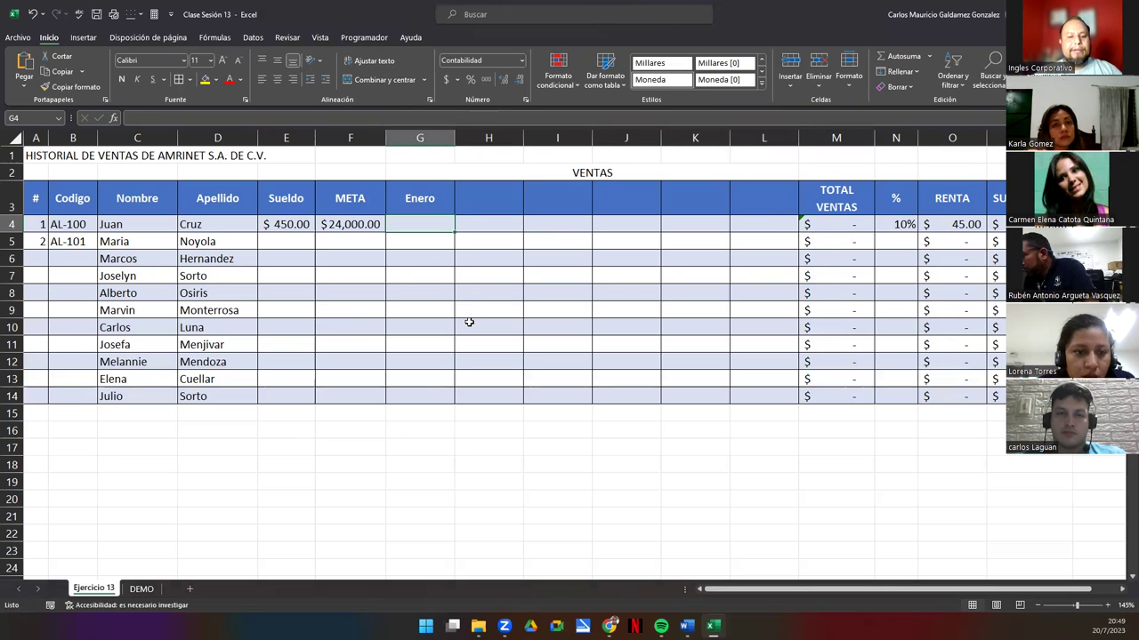
pyautogui.write('3800')
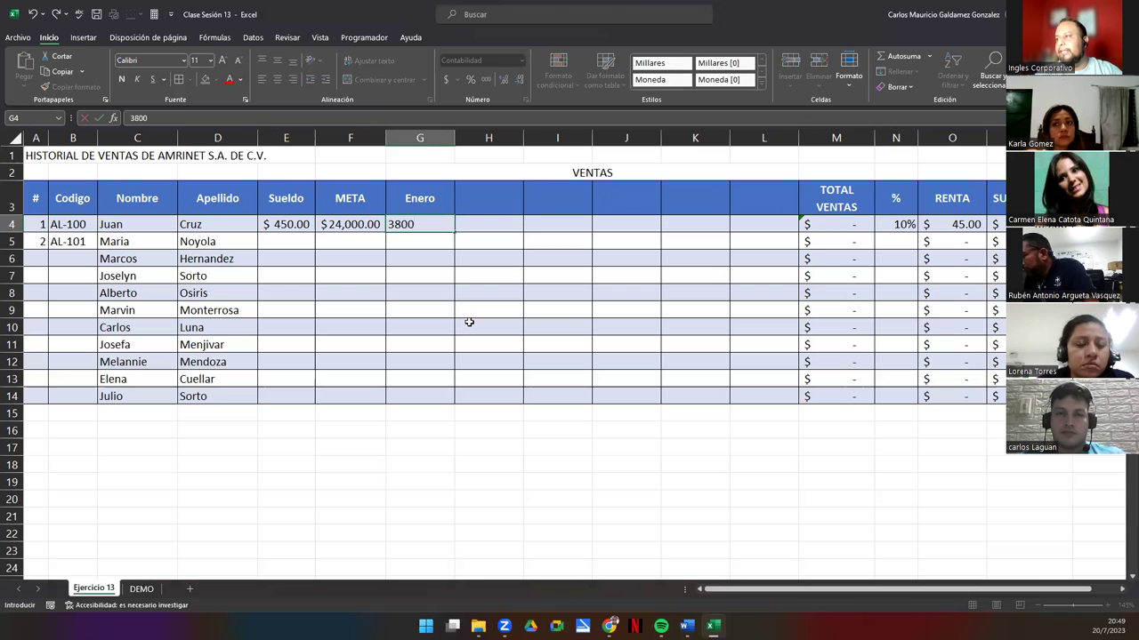
pyautogui.press('Tab')
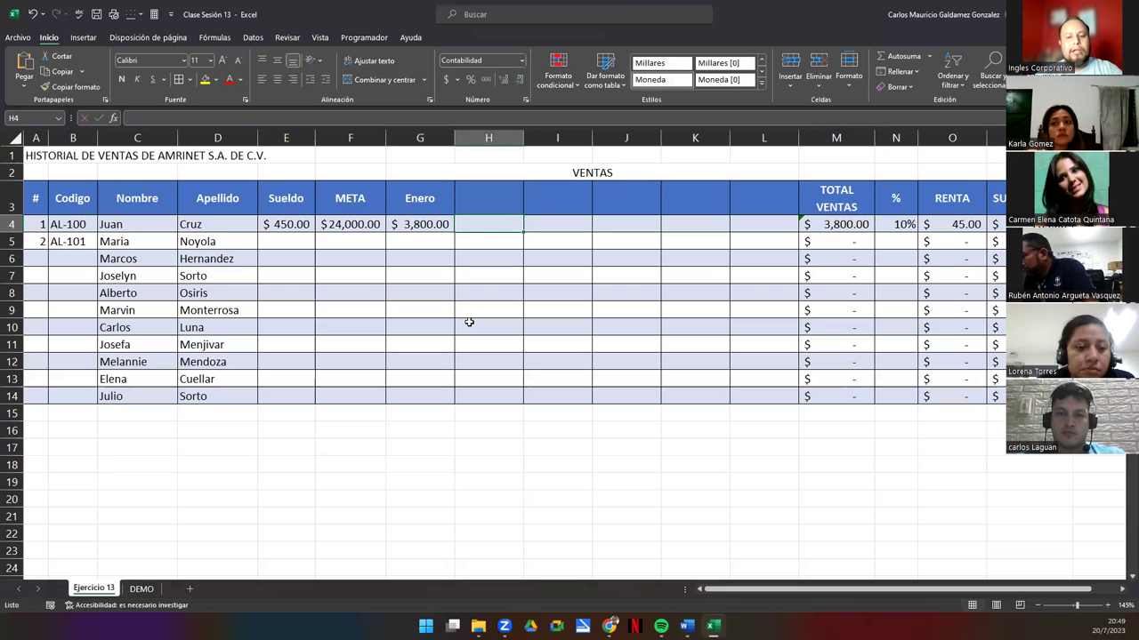
pyautogui.write('4,00')
pyautogui.write('1')
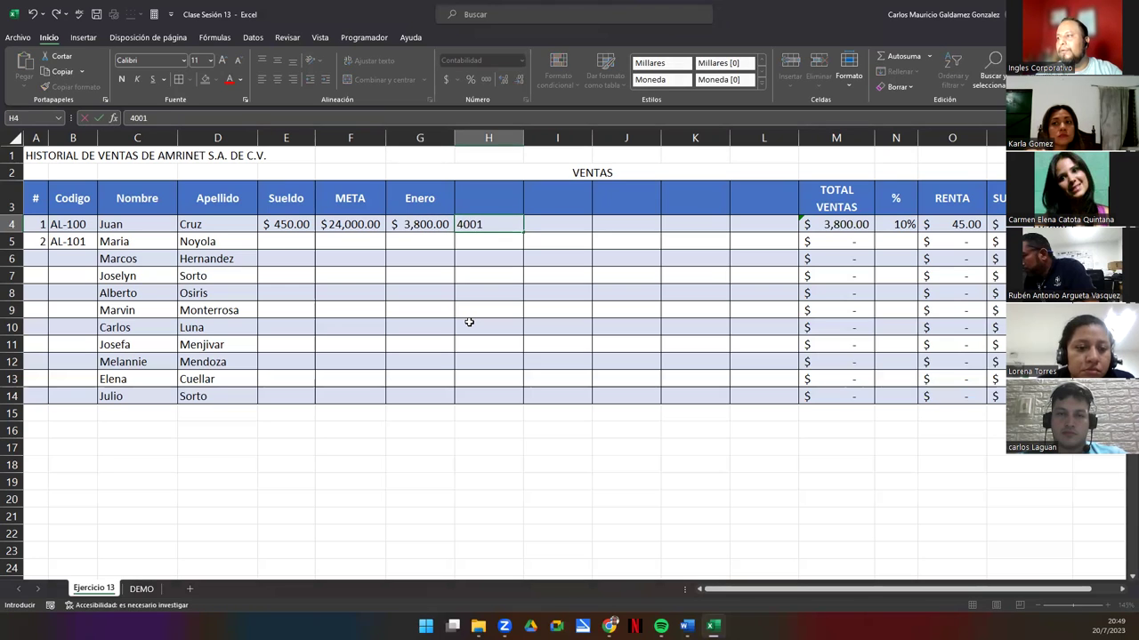
pyautogui.press('Tab')
pyautogui.write('4')
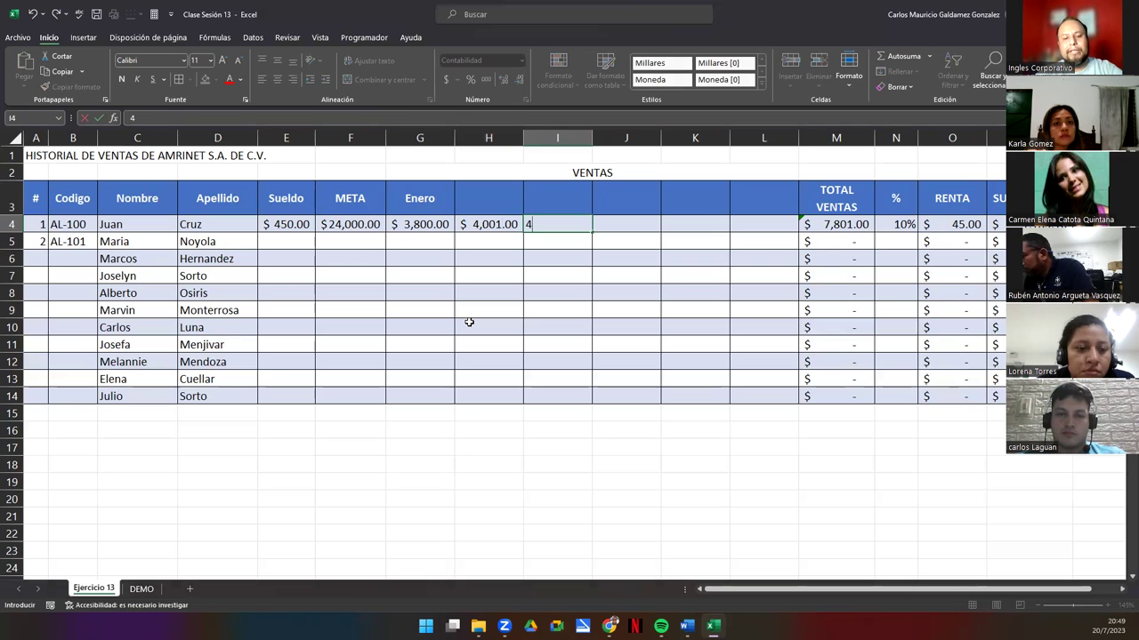
pyautogui.write(',100')
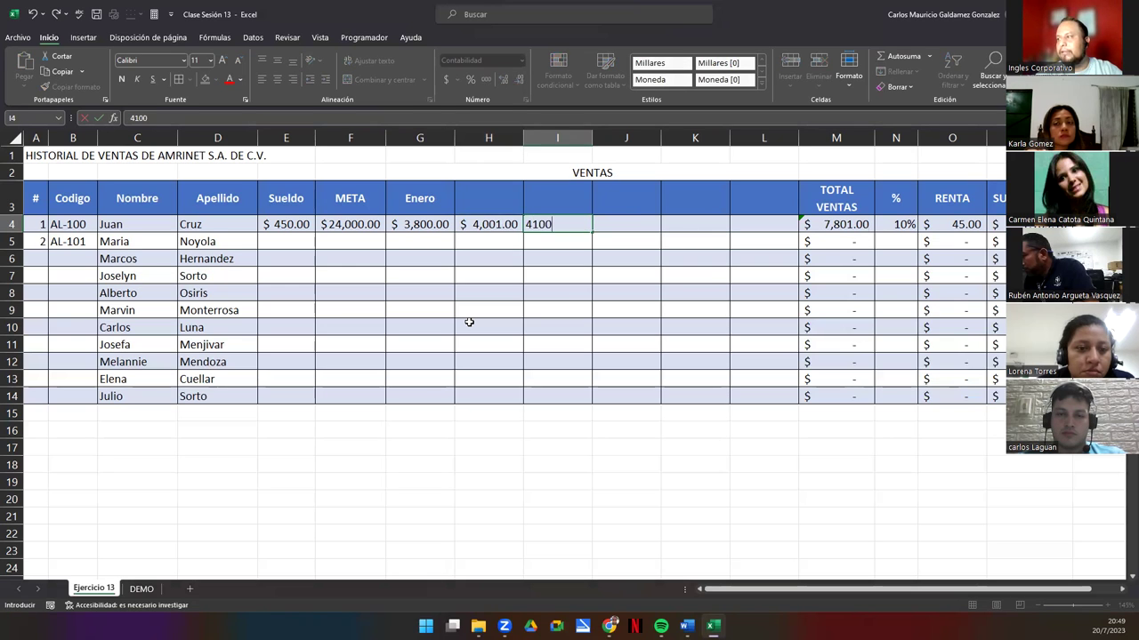
# Step: Enter the remaining monthly sales for employee AL-100 in J4:L4: 4080, 3900 and 3998
pyautogui.press('Tab')
pyautogui.write('4,')
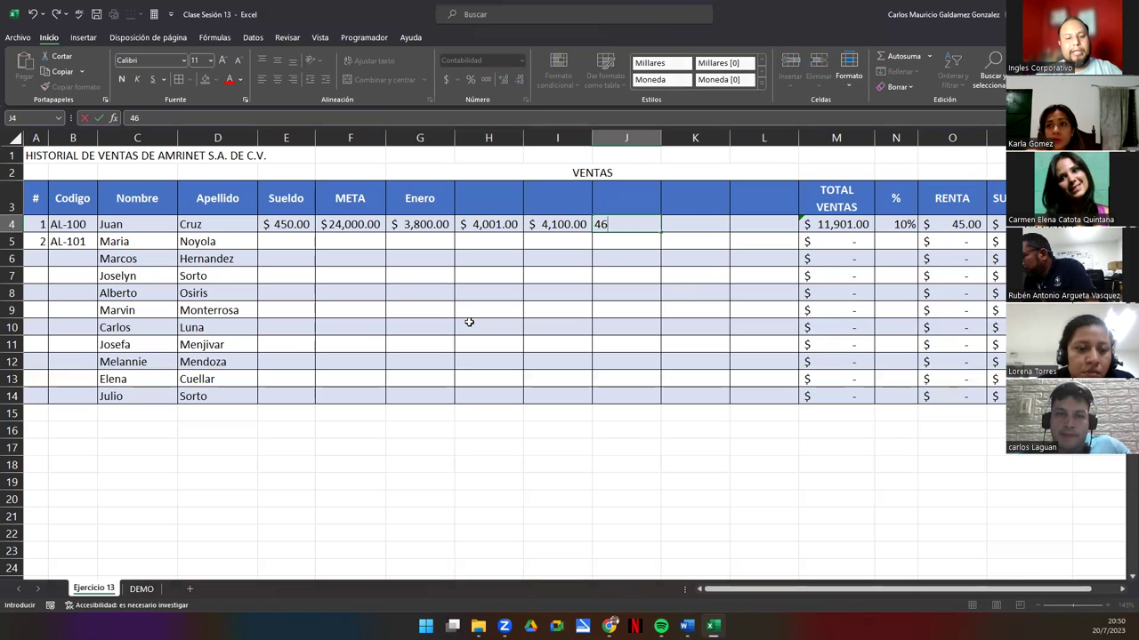
pyautogui.write('080')
pyautogui.press('Tab')
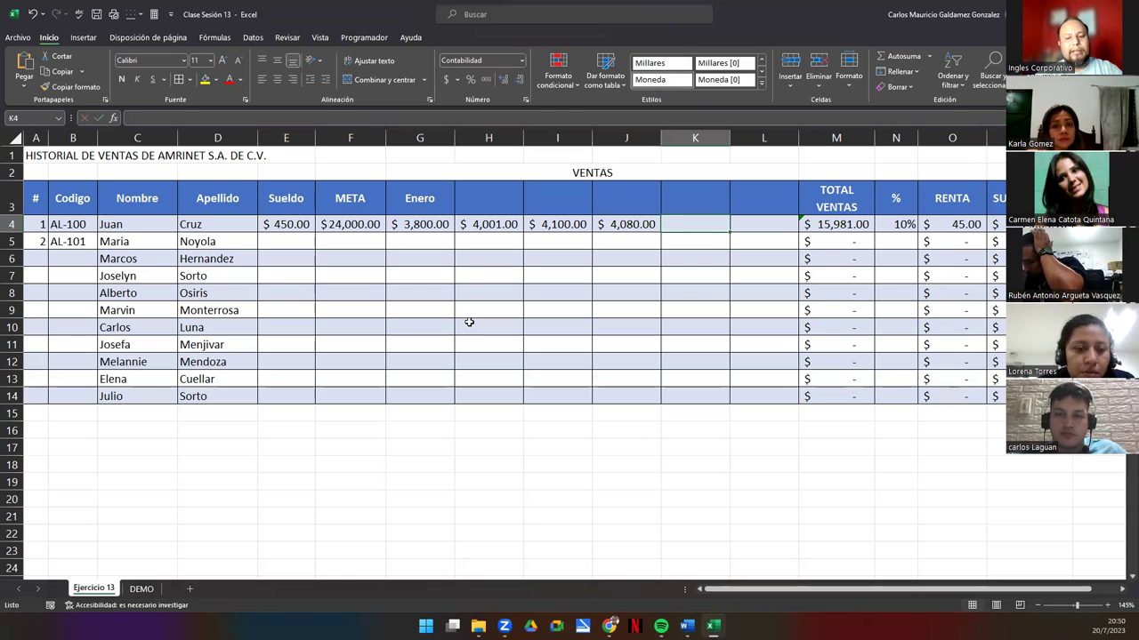
pyautogui.write('3,900')
pyautogui.press('Tab')
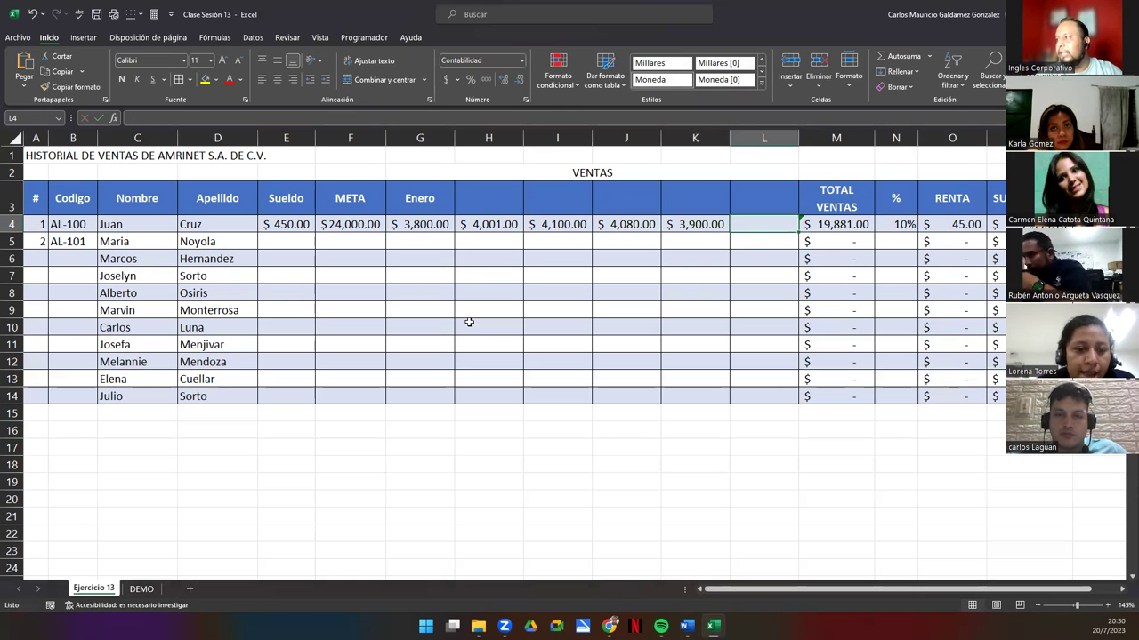
pyautogui.write('3')
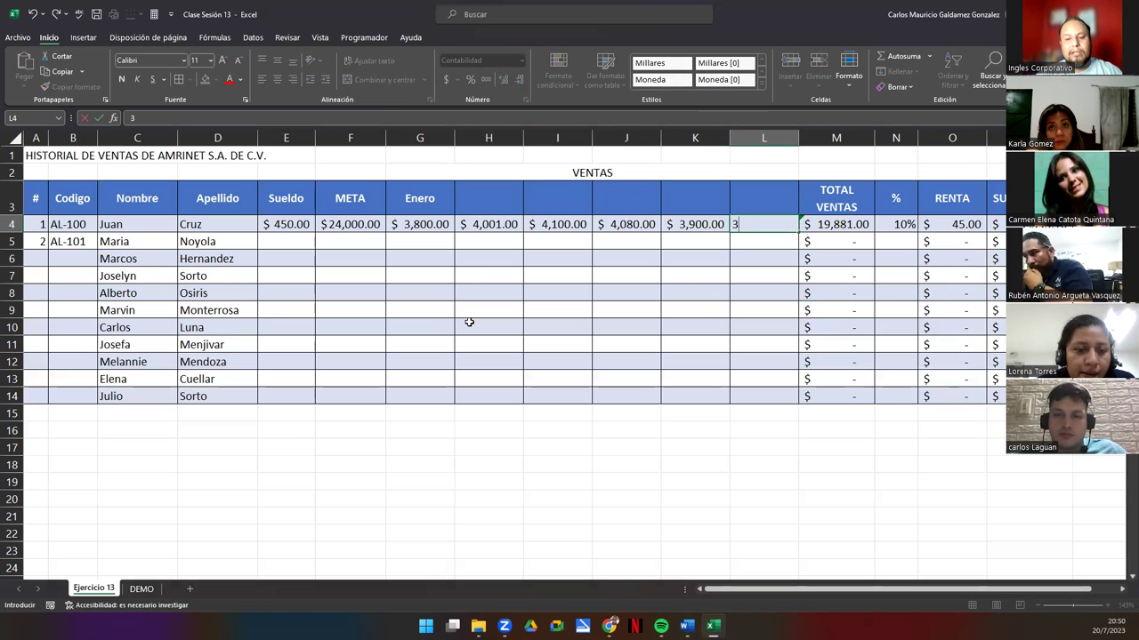
pyautogui.write(',998')
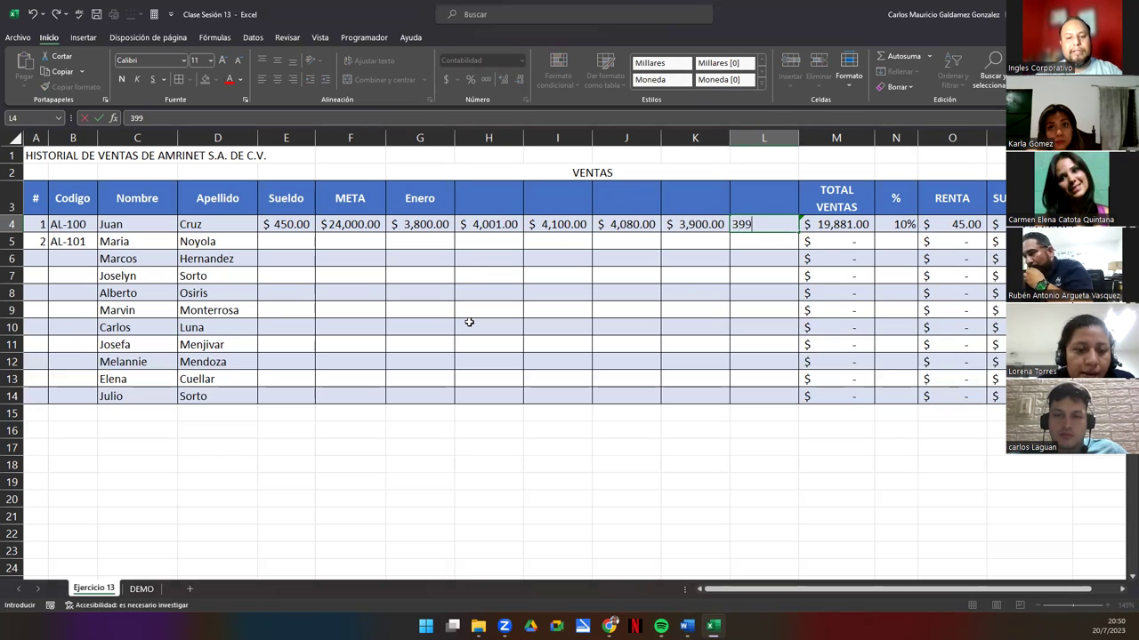
pyautogui.press('Return')
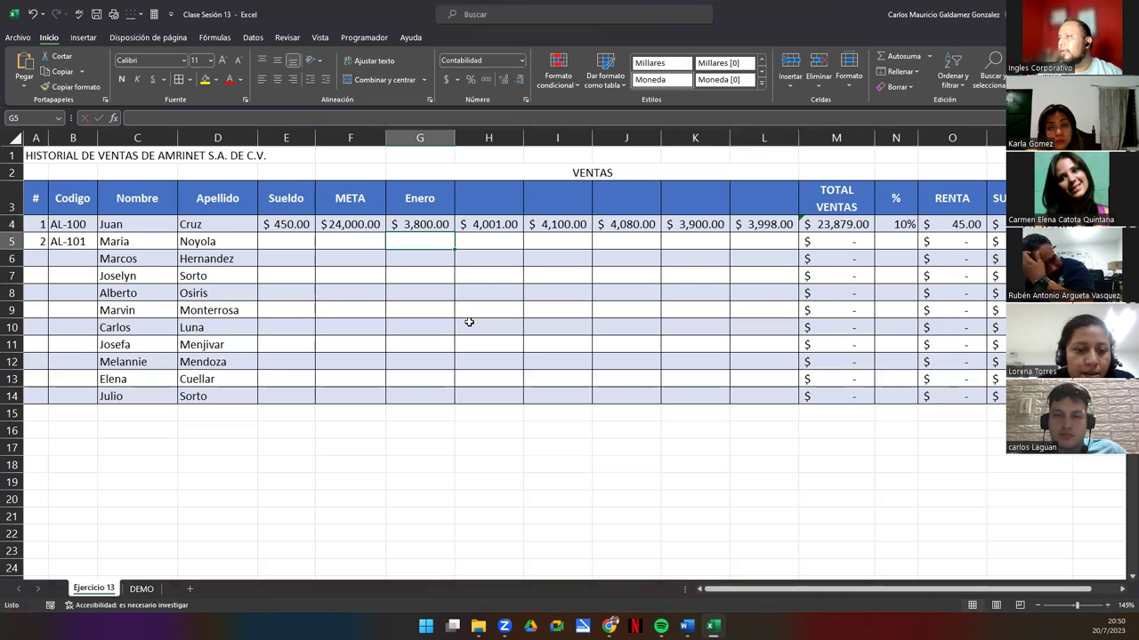
# Step: Review the monthly sales in G4:L4 against the META in F4, the TOTAL VENTAS formula in M4 and the percentage in N4
pyautogui.moveTo(396, 224); pyautogui.dragTo(757, 224)
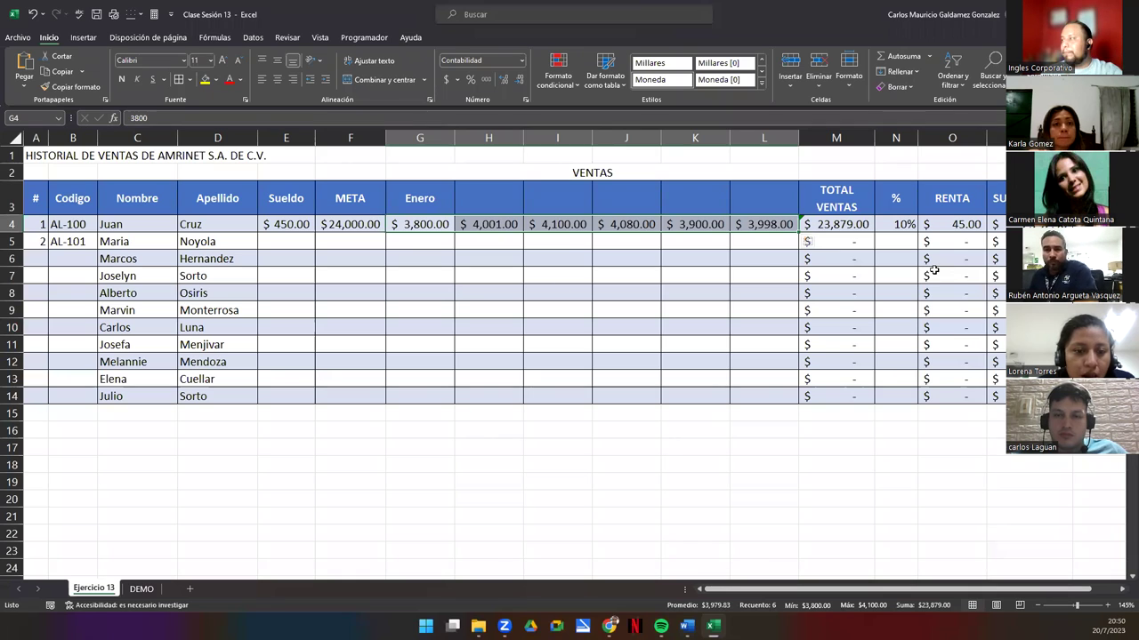
pyautogui.click(901, 224)
pyautogui.click(819, 225)
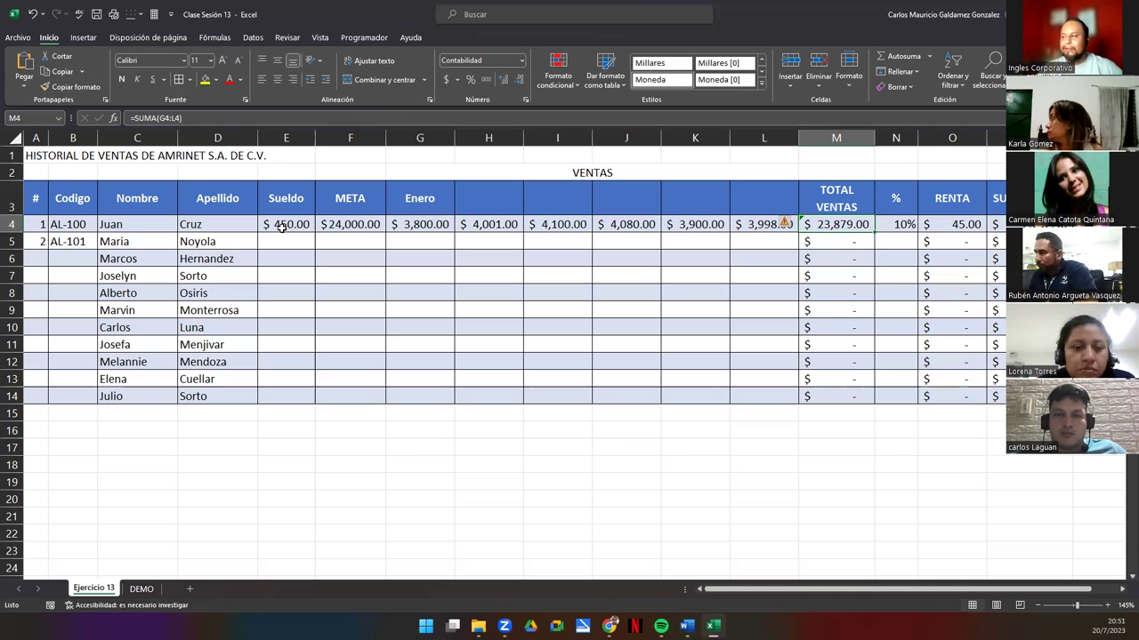
pyautogui.click(331, 226)
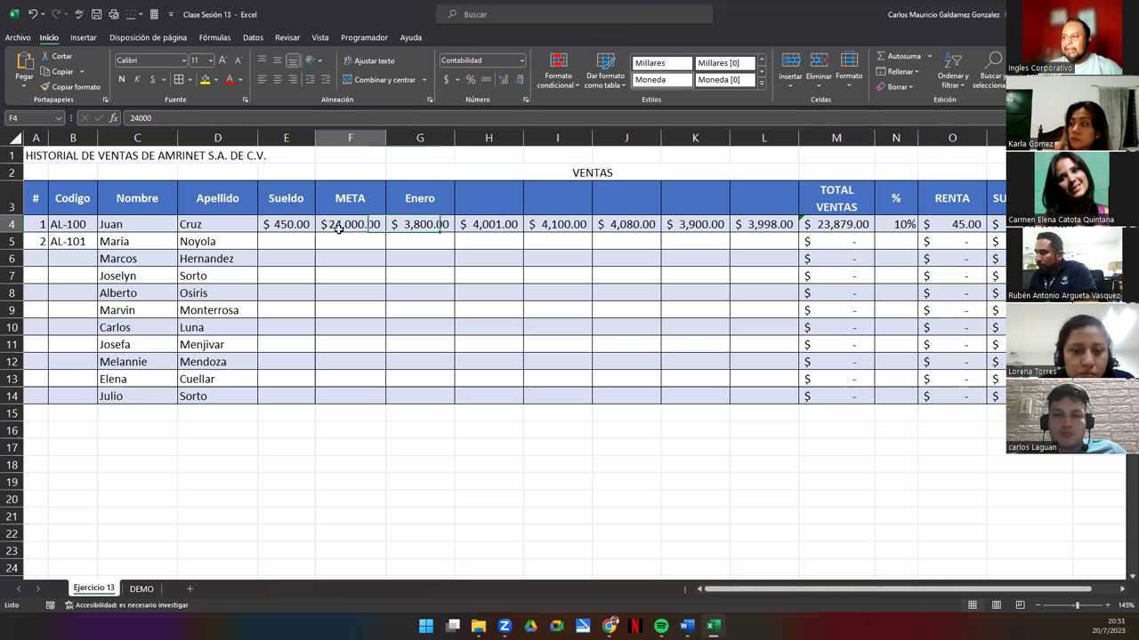
pyautogui.moveTo(444, 227); pyautogui.dragTo(767, 227)
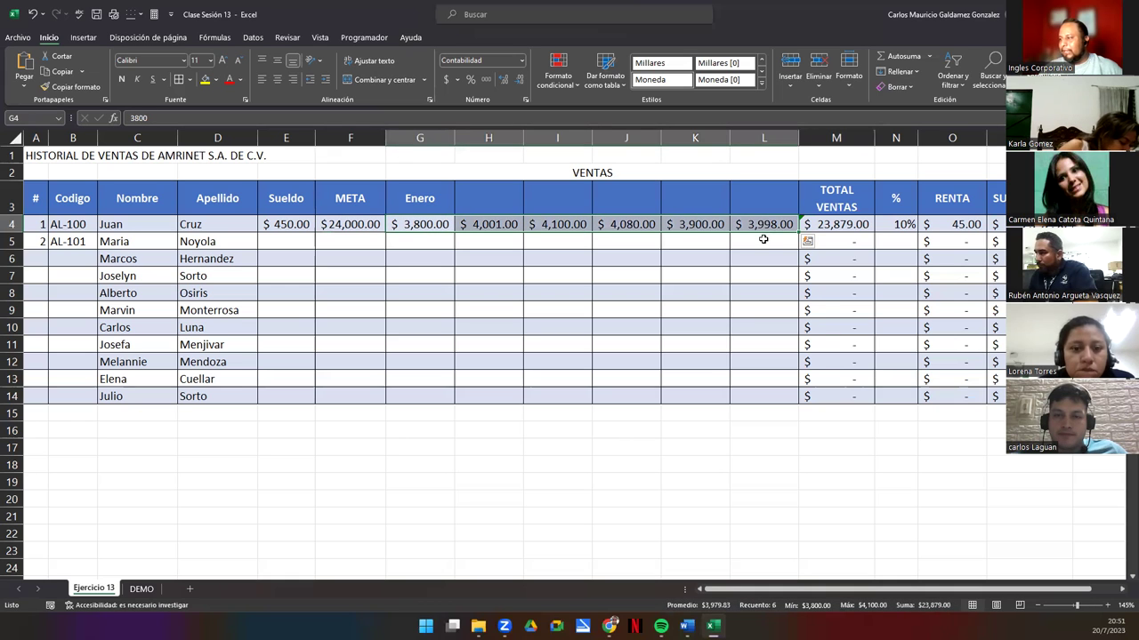
pyautogui.click(845, 230)
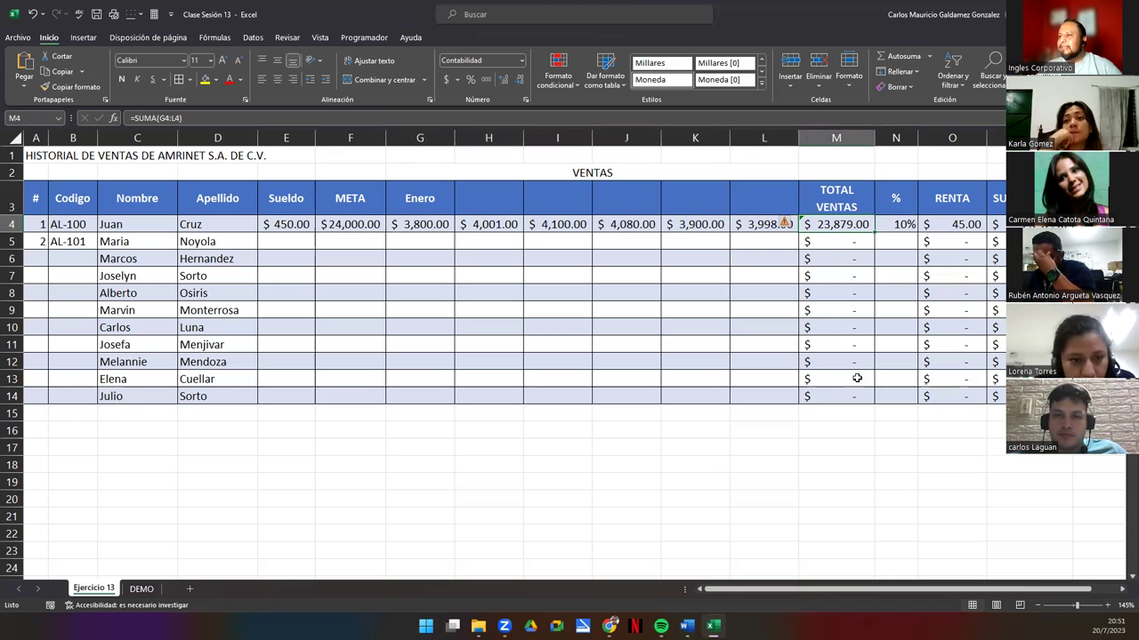
pyautogui.click(892, 225)
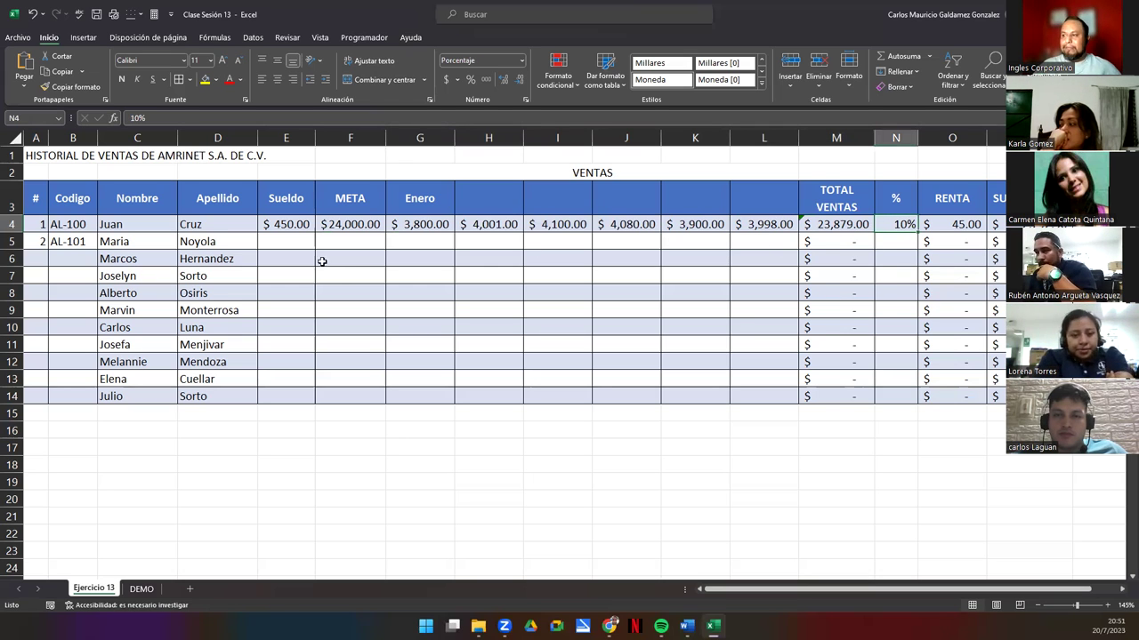
# Step: Compare the META in F4 with the TOTAL VENTAS in M4 and check the percentage in N4
pyautogui.moveTo(328, 226); pyautogui.dragTo(774, 228)
pyautogui.click(827, 226)
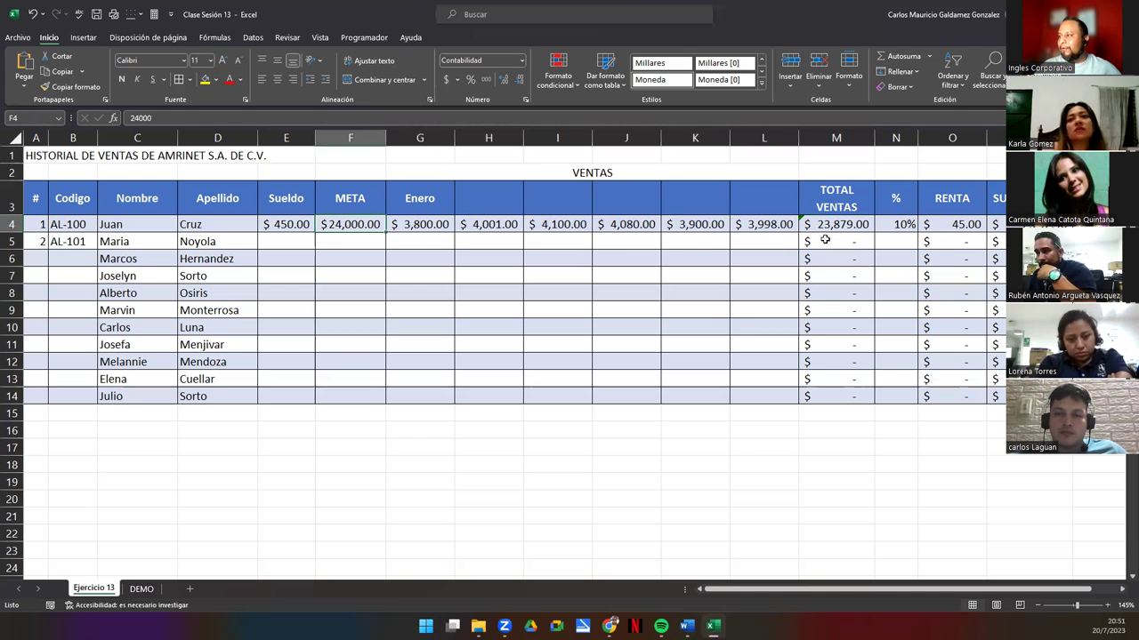
pyautogui.click(350, 222)
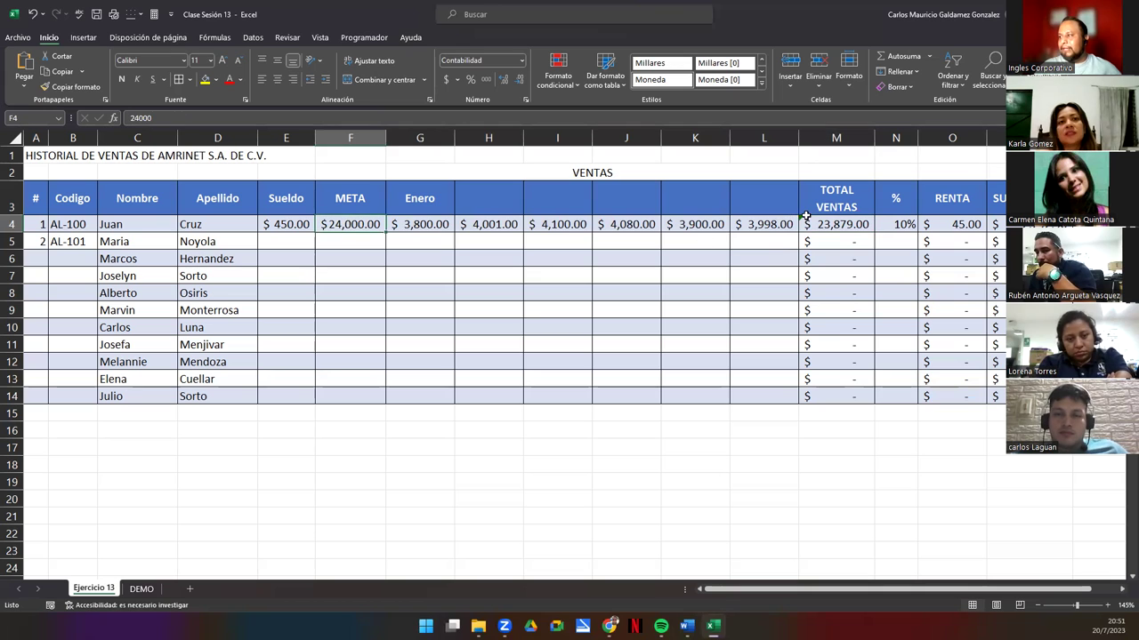
pyautogui.click(829, 222)
pyautogui.click(332, 225)
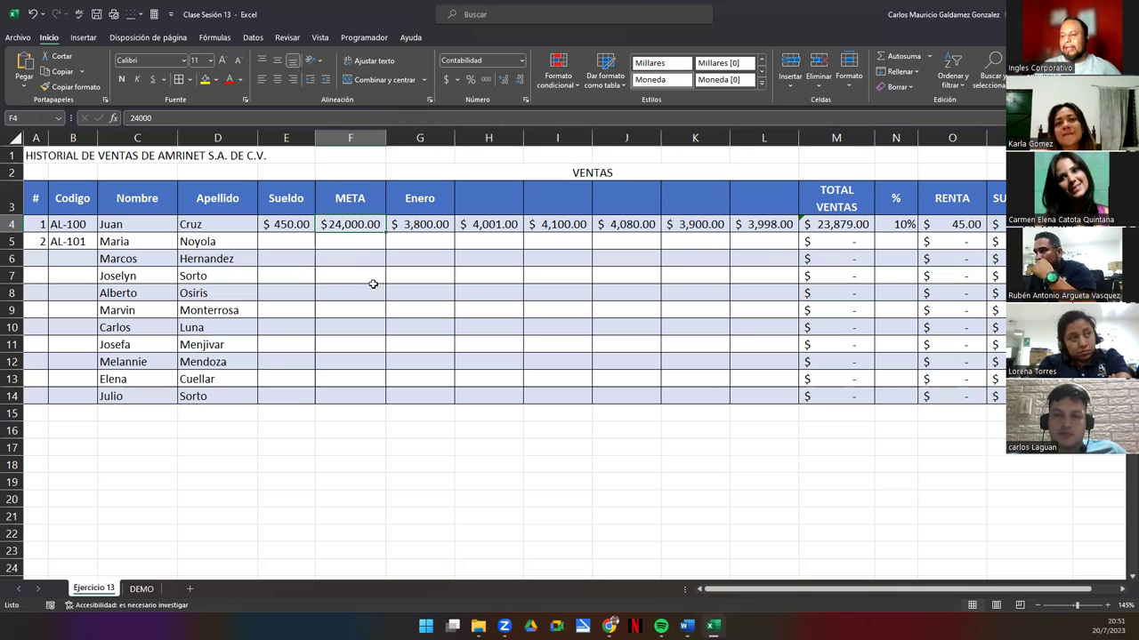
pyautogui.click(838, 225)
pyautogui.click(900, 225)
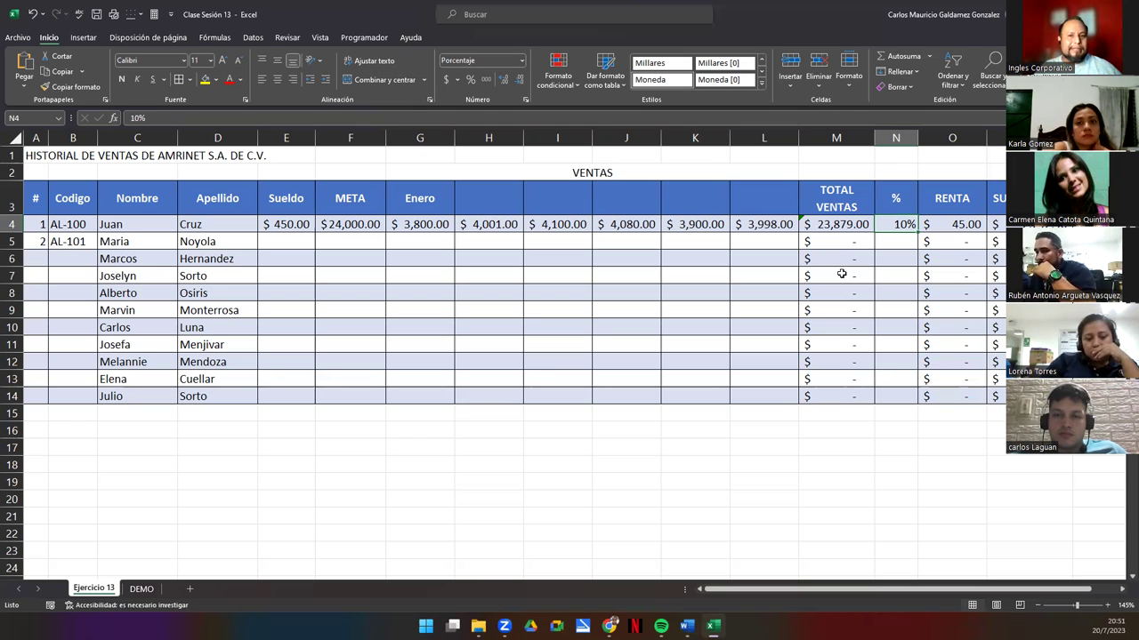
pyautogui.click(853, 230)
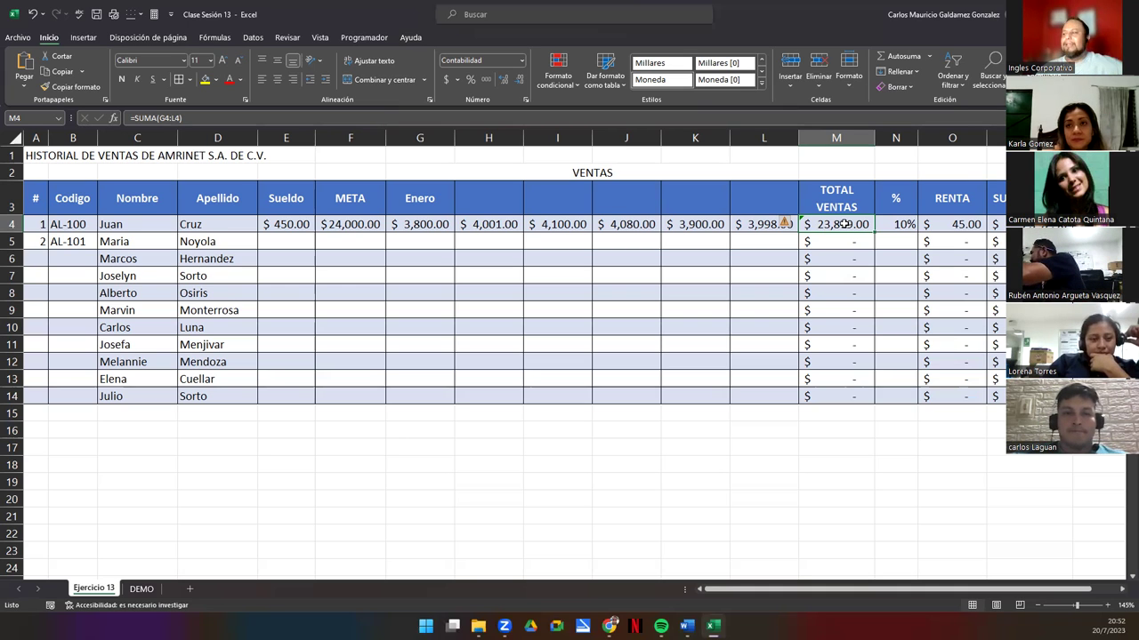
# Step: Check the Sueldo in E4 and the RENTA formula in O4 that is based on it
pyautogui.click(365, 325)
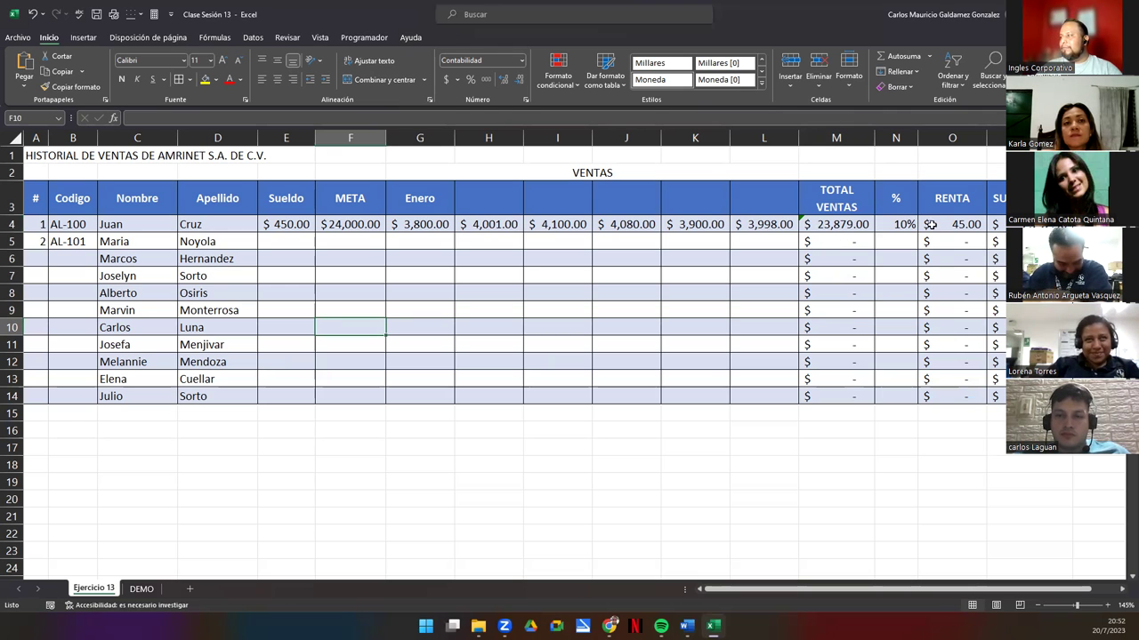
pyautogui.click(298, 227)
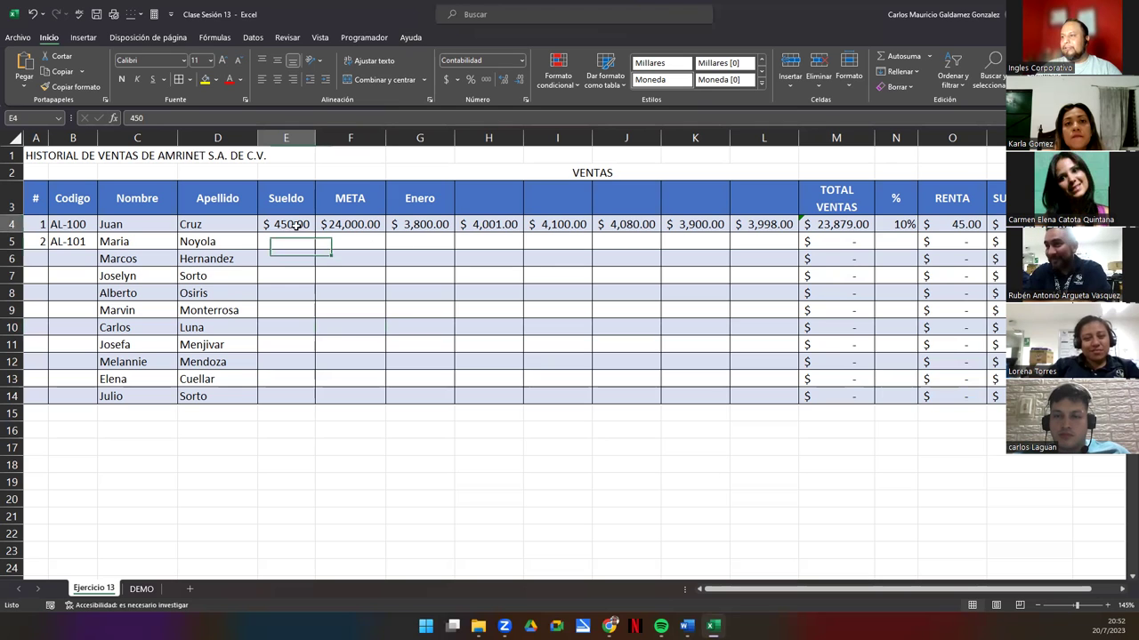
pyautogui.click(966, 225)
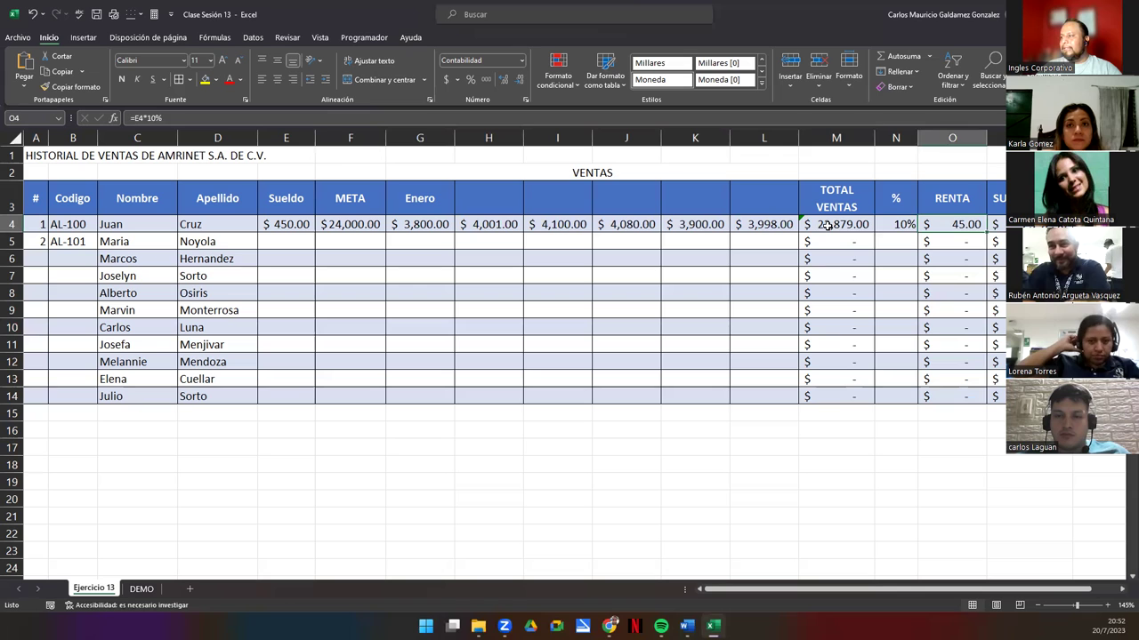
# Step: Check TOTAL VENTAS and the percentage in M4:N4 and how they feed the formula in P4
pyautogui.moveTo(827, 226); pyautogui.dragTo(898, 230)
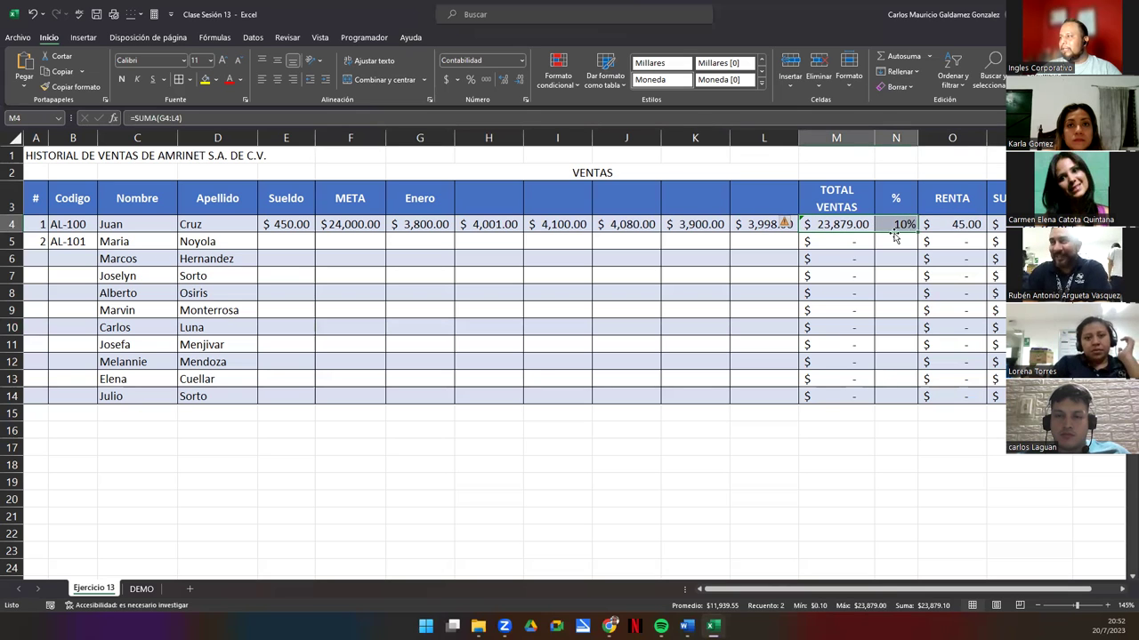
pyautogui.doubleClick(996, 225)
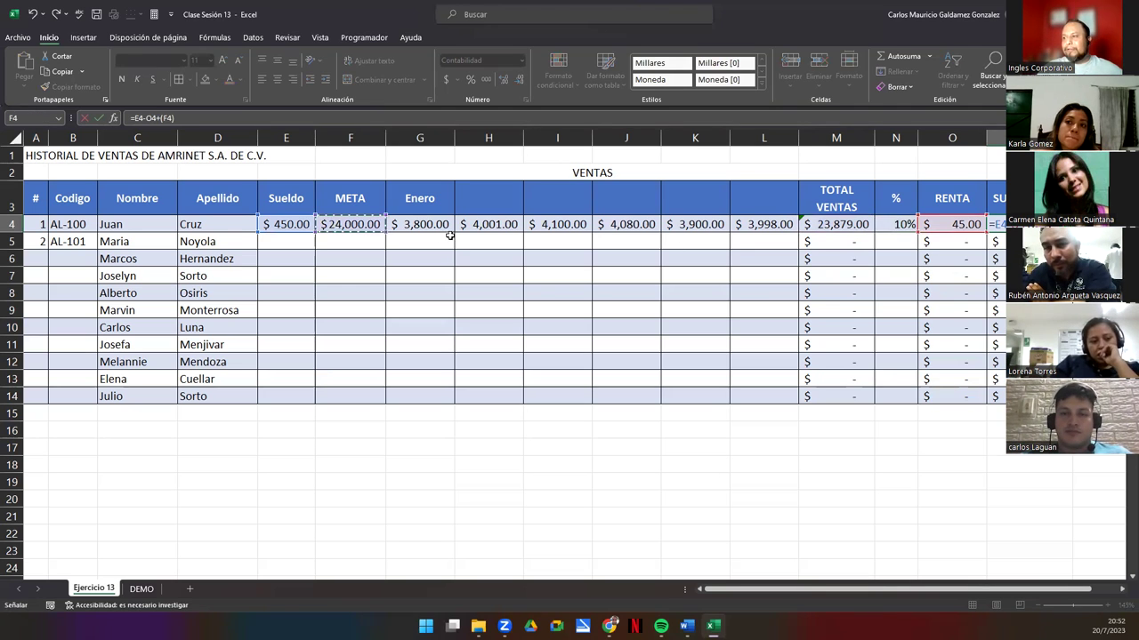
pyautogui.press('Escape')
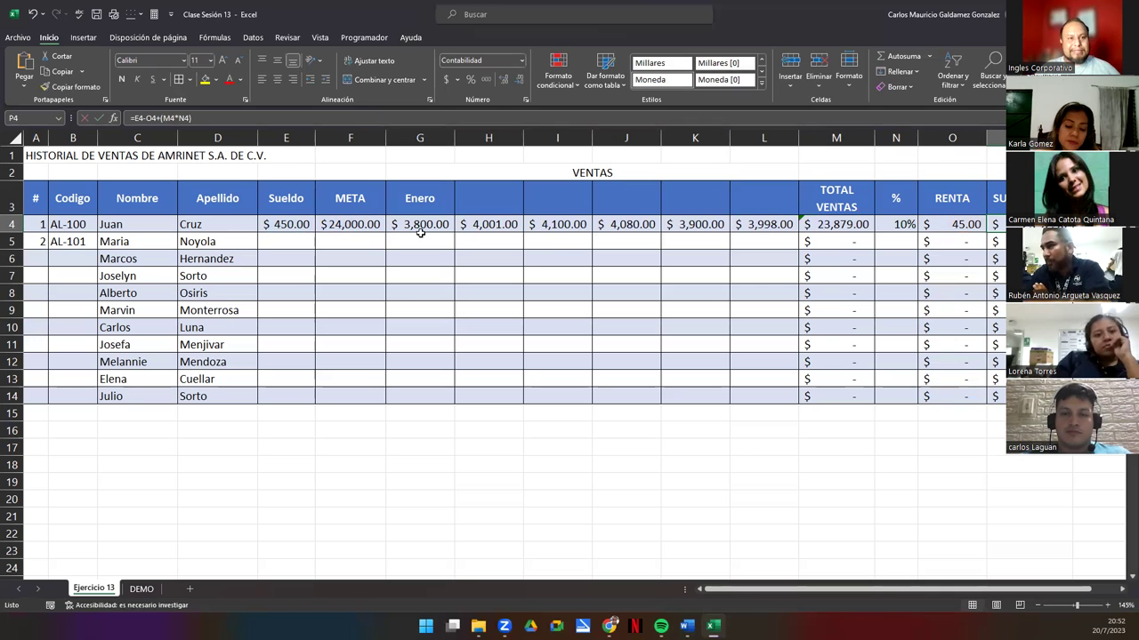
# Step: Check the sum of the monthly sales in G4:L4, from Enero through the last month
pyautogui.moveTo(420, 227); pyautogui.dragTo(768, 224)
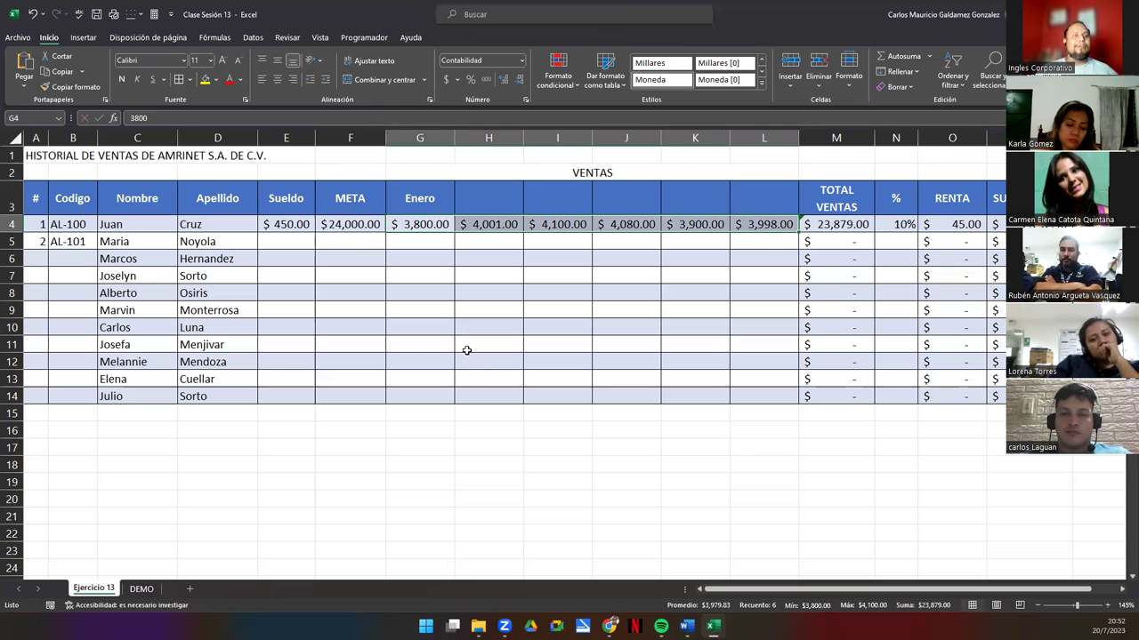
pyautogui.click(413, 222)
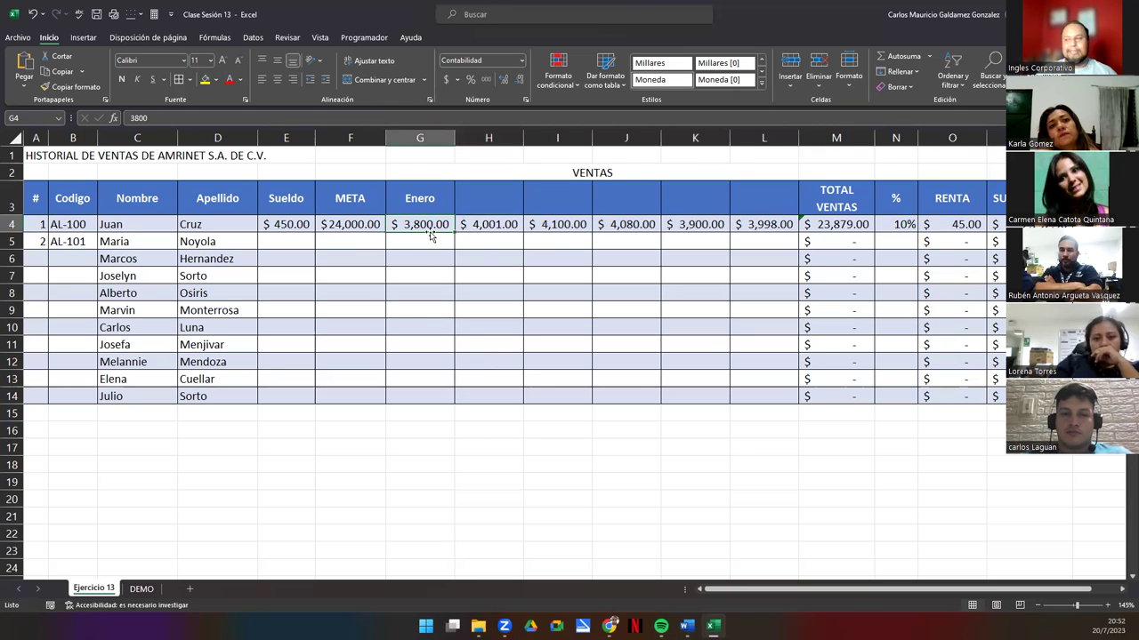
pyautogui.moveTo(418, 224); pyautogui.dragTo(758, 224)
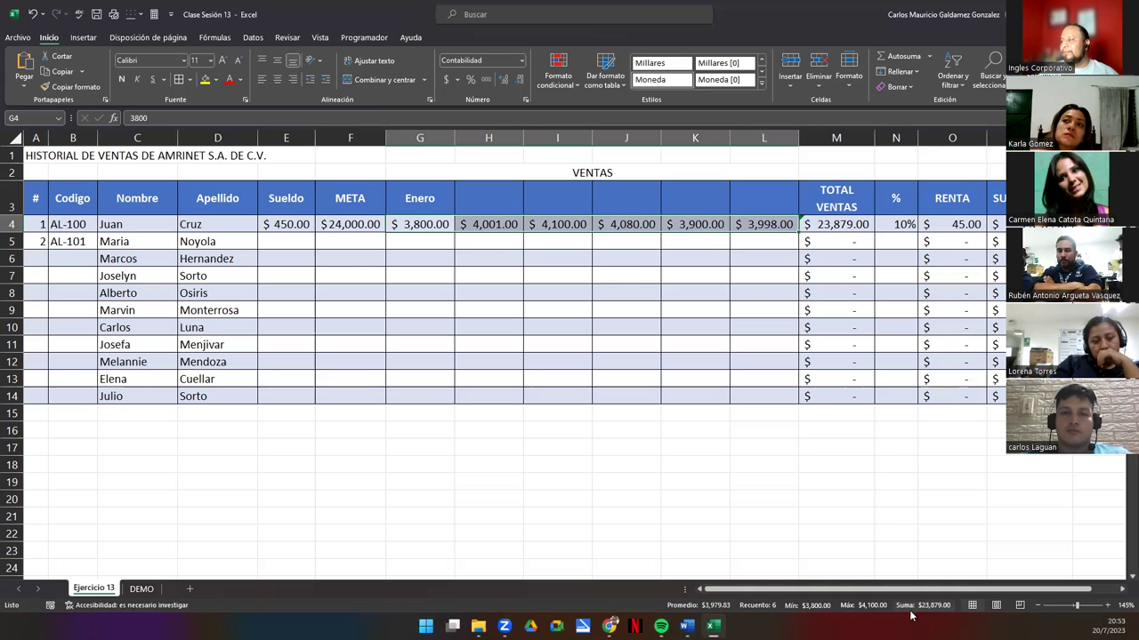
pyautogui.click(425, 224)
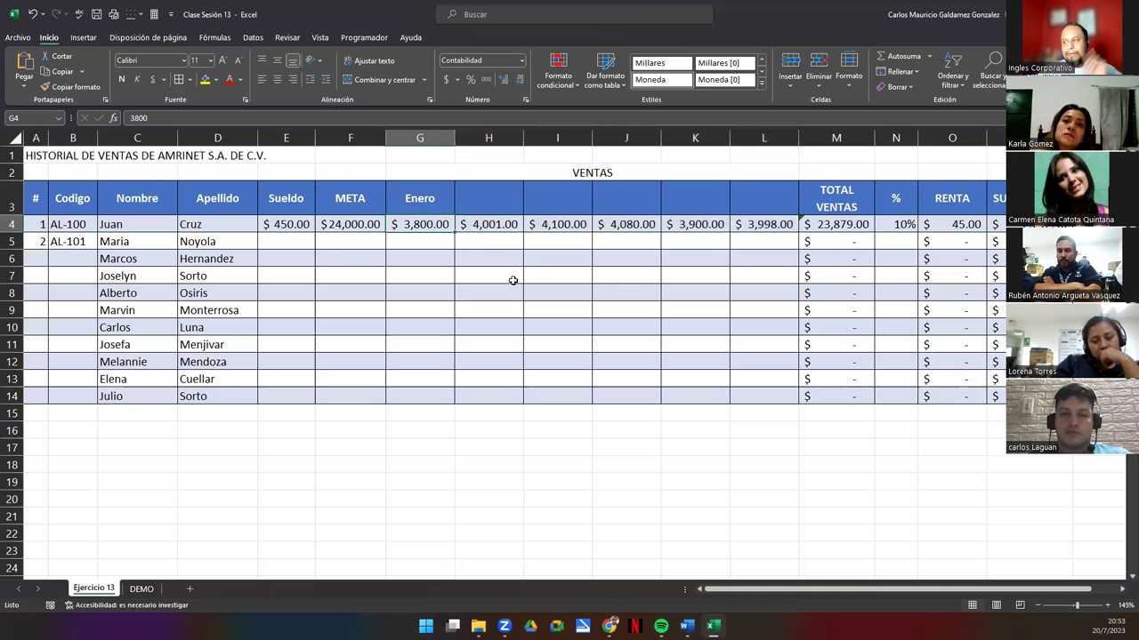
pyautogui.keyDown('ctrl'); pyautogui.click(690, 227); pyautogui.keyUp('ctrl')
pyautogui.keyDown('ctrl'); pyautogui.click(770, 228); pyautogui.keyUp('ctrl')
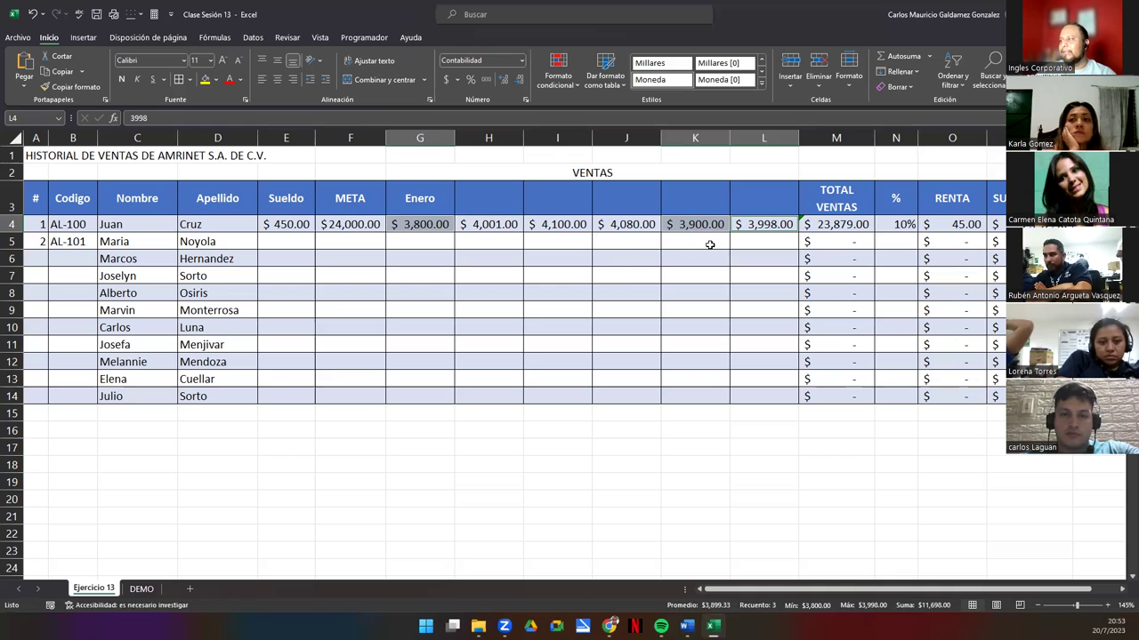
# Step: Review the formulas behind TOTAL VENTAS in M4, RENTA in O4 and the cell beside it in P4
pyautogui.click(830, 226)
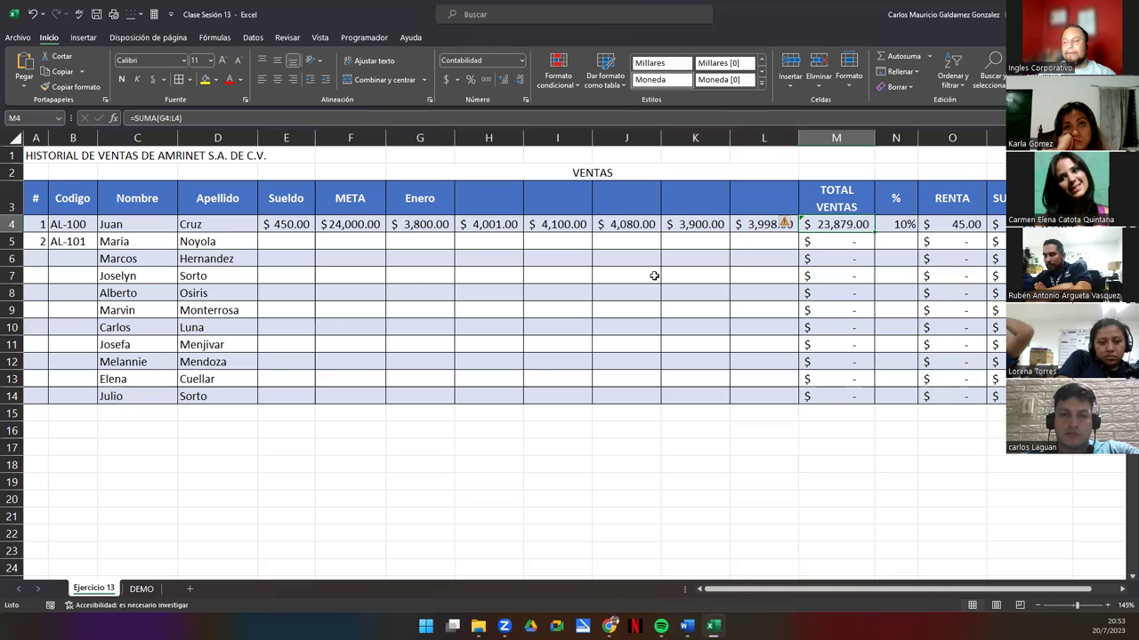
pyautogui.click(957, 224)
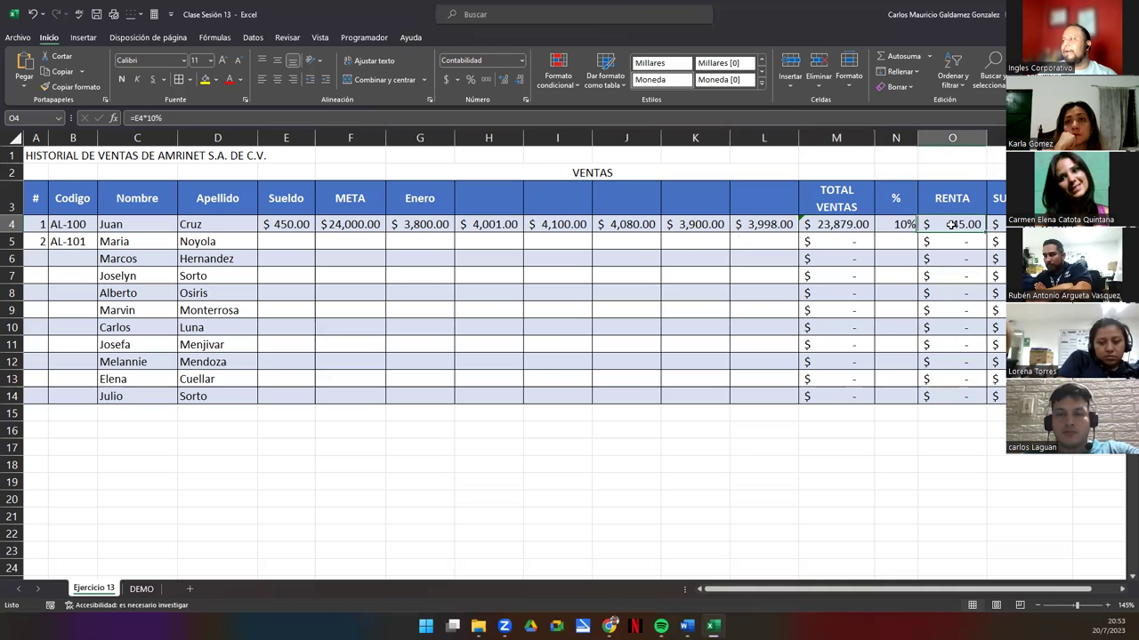
pyautogui.press('Right')
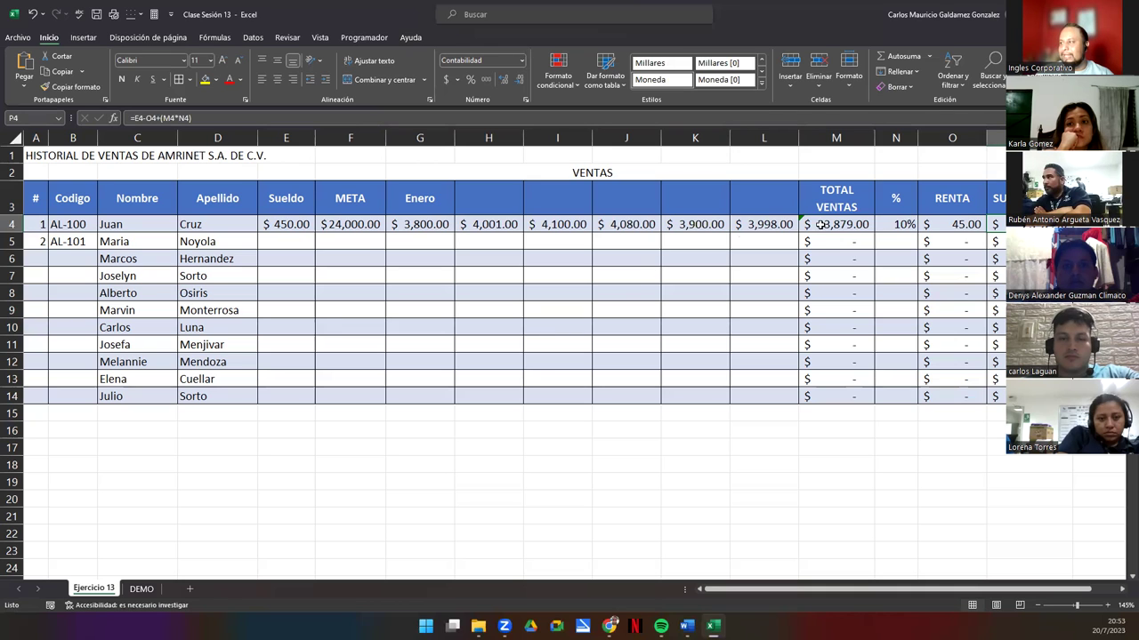
# Step: Look over the month headers in G3:L3 and the #, Codigo and Sueldo columns from row 4 to 14
pyautogui.moveTo(417, 190); pyautogui.dragTo(773, 194)
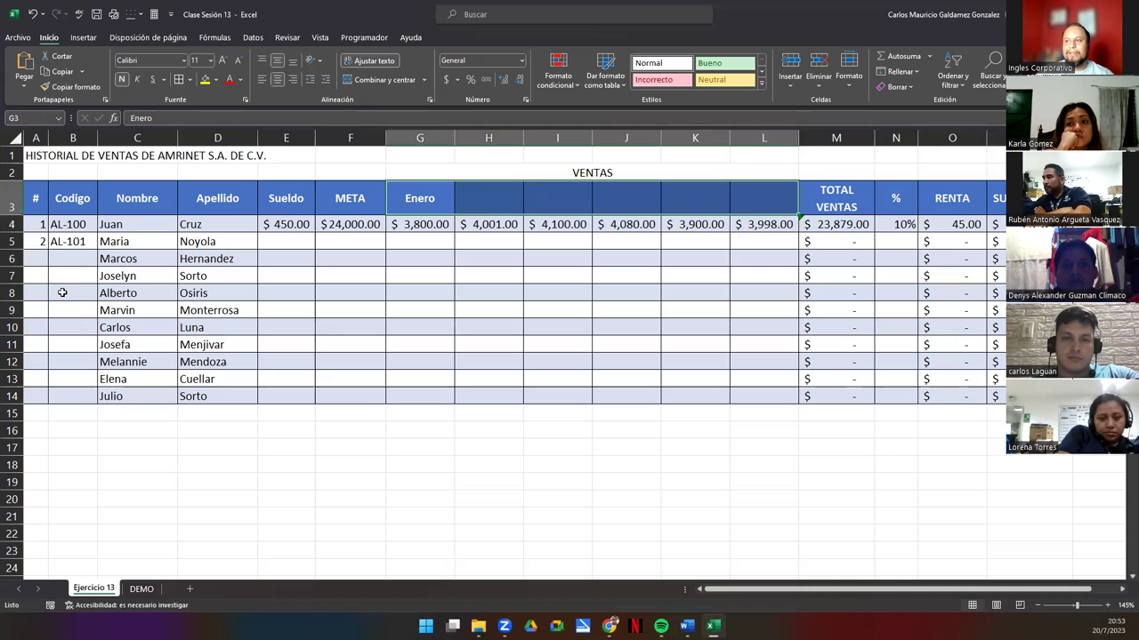
pyautogui.moveTo(30, 224); pyautogui.dragTo(30, 413)
pyautogui.moveTo(68, 224); pyautogui.dragTo(66, 396)
pyautogui.moveTo(300, 225); pyautogui.dragTo(299, 397)
# Step: Fill the META value in F4 down to F14 for all employees
pyautogui.click(350, 228)
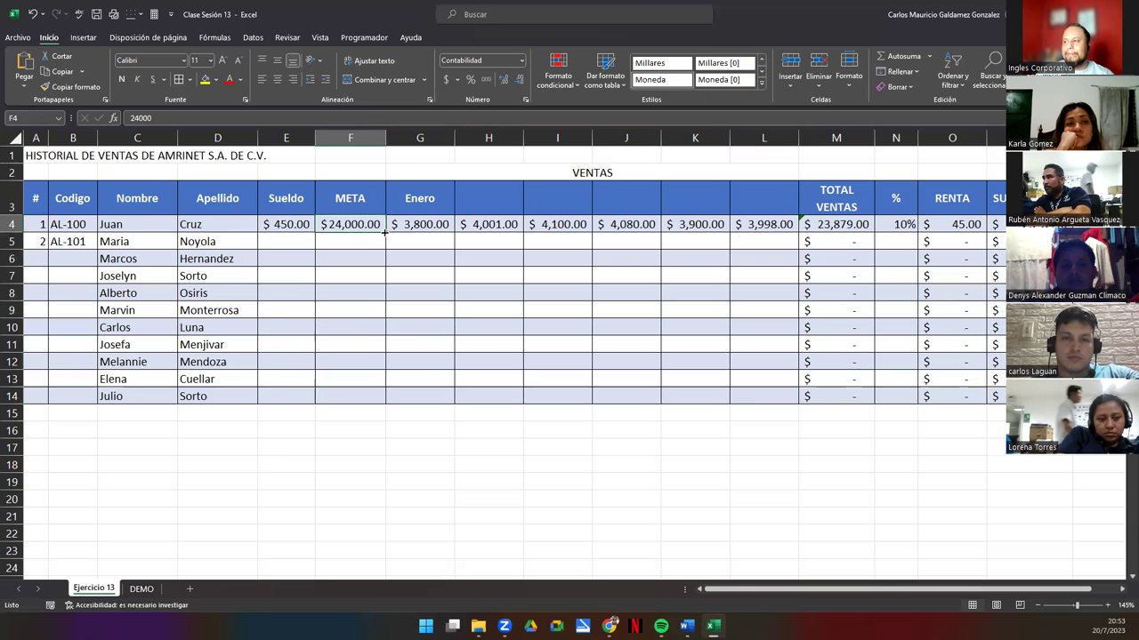
pyautogui.moveTo(385, 233); pyautogui.dragTo(383, 405)
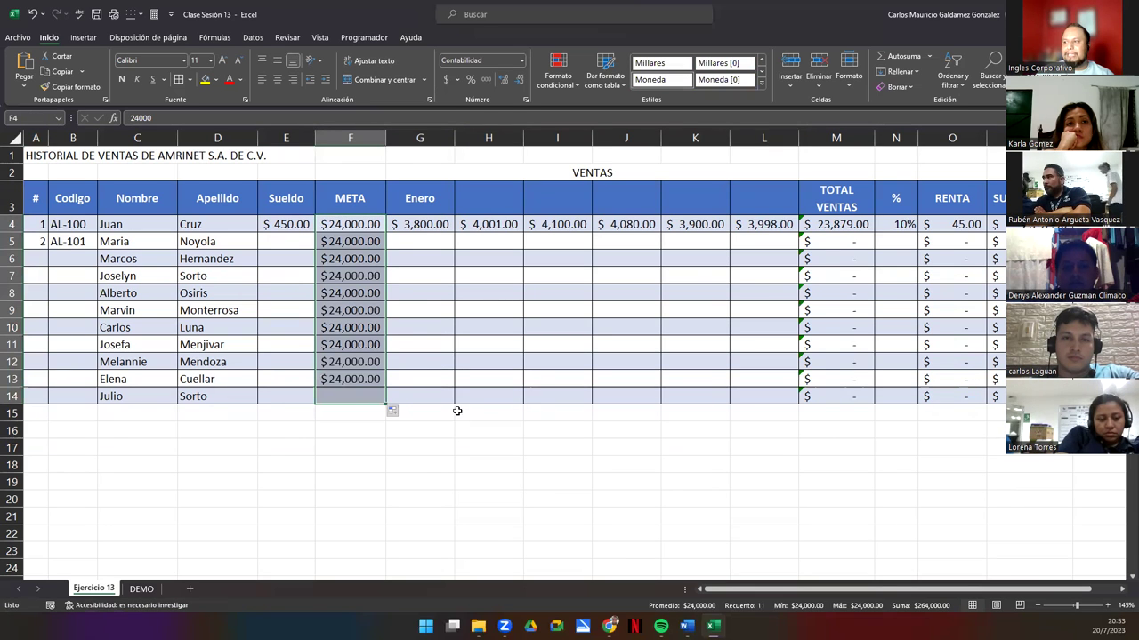
# Step: Review the sample monthly sales in G4:L4 and the formula columns from TOTAL VENTAS onward in rows 4 to 14
pyautogui.moveTo(414, 224); pyautogui.dragTo(751, 231)
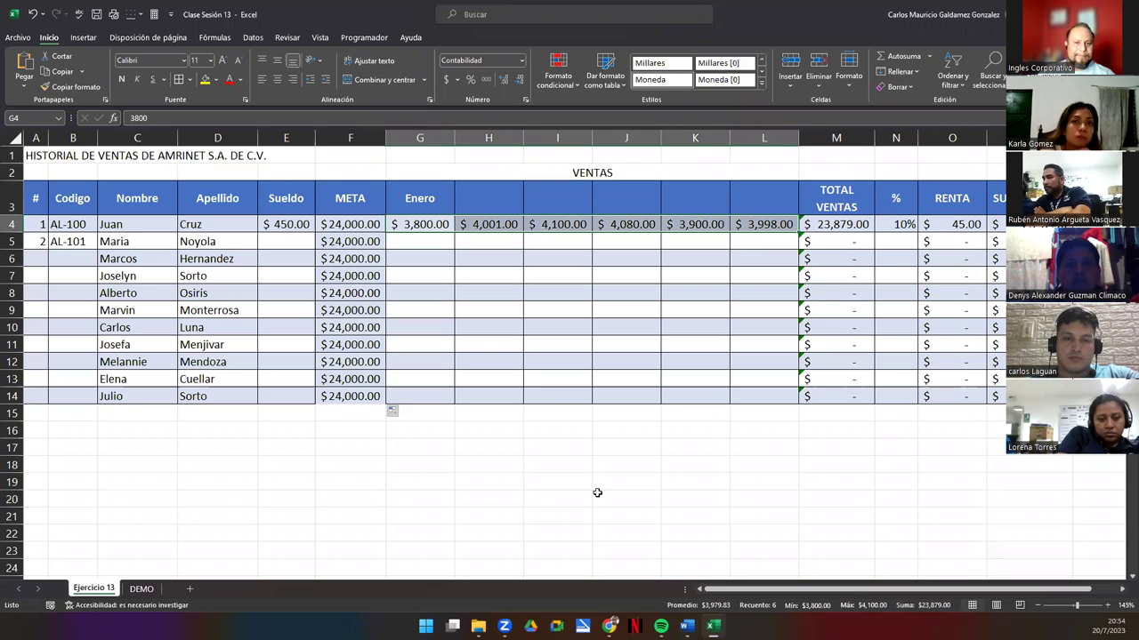
pyautogui.moveTo(610, 355); pyautogui.dragTo(610, 352)
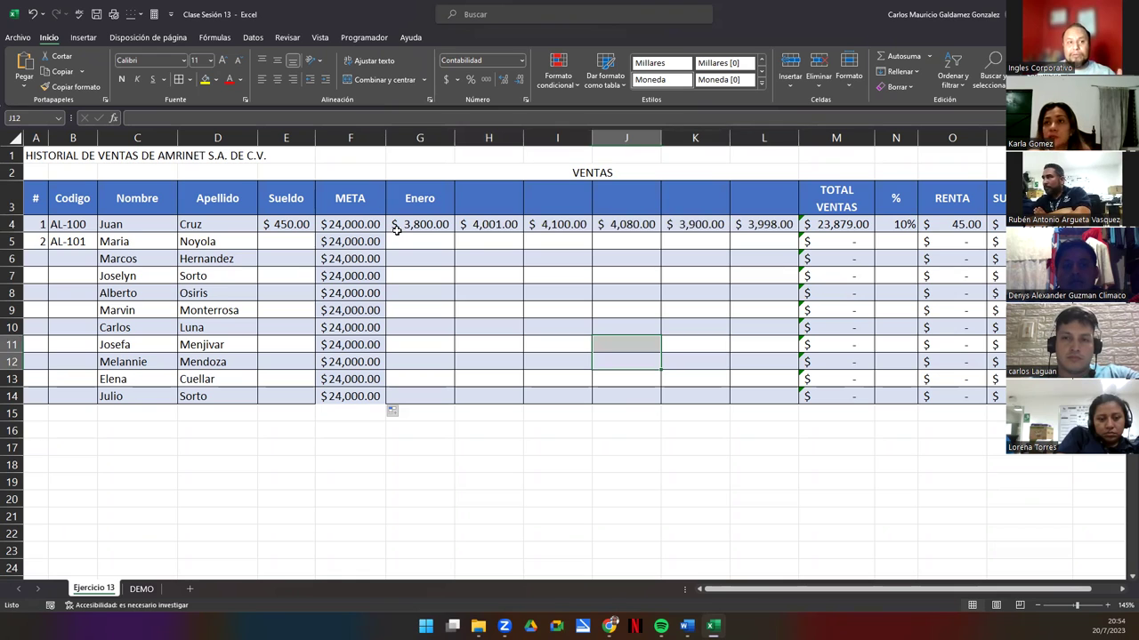
pyautogui.moveTo(823, 223); pyautogui.dragTo(951, 400)
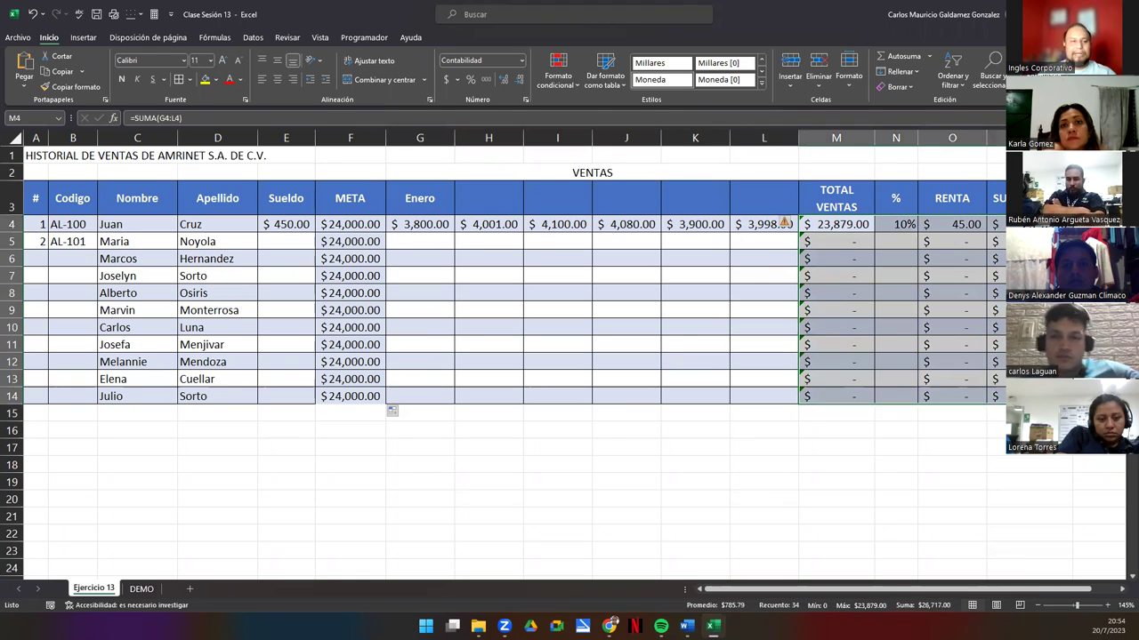
pyautogui.click(610, 292)
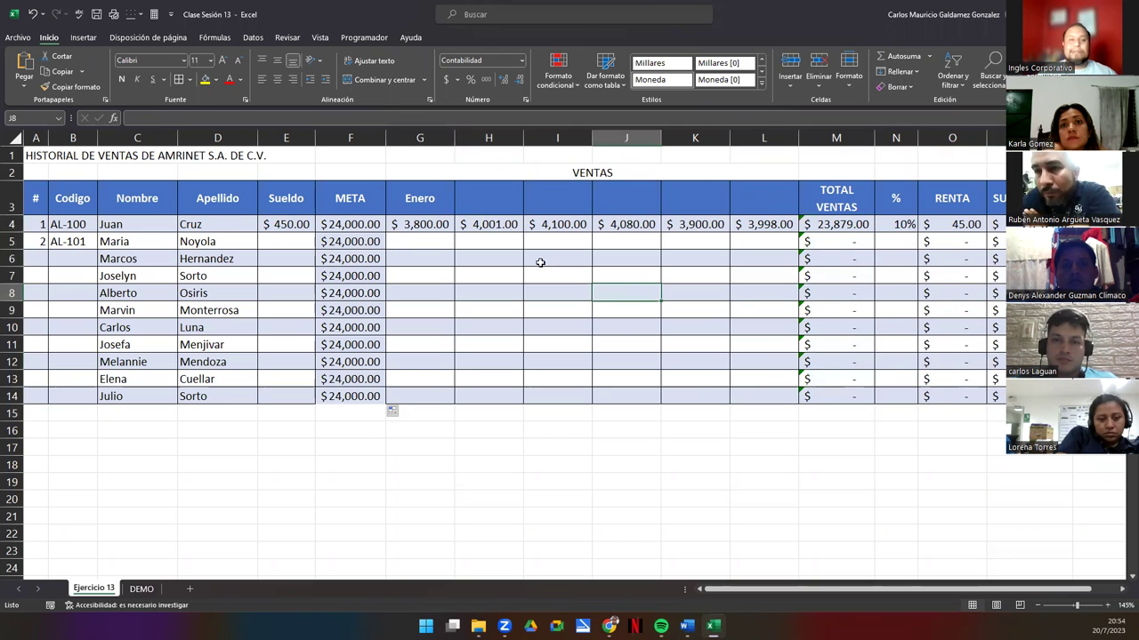
# Step: Look at the starting values of the series: Enero in G3 and the numbers and codes in A4:B5
pyautogui.click(422, 201)
pyautogui.moveTo(453, 202); pyautogui.dragTo(483, 199)
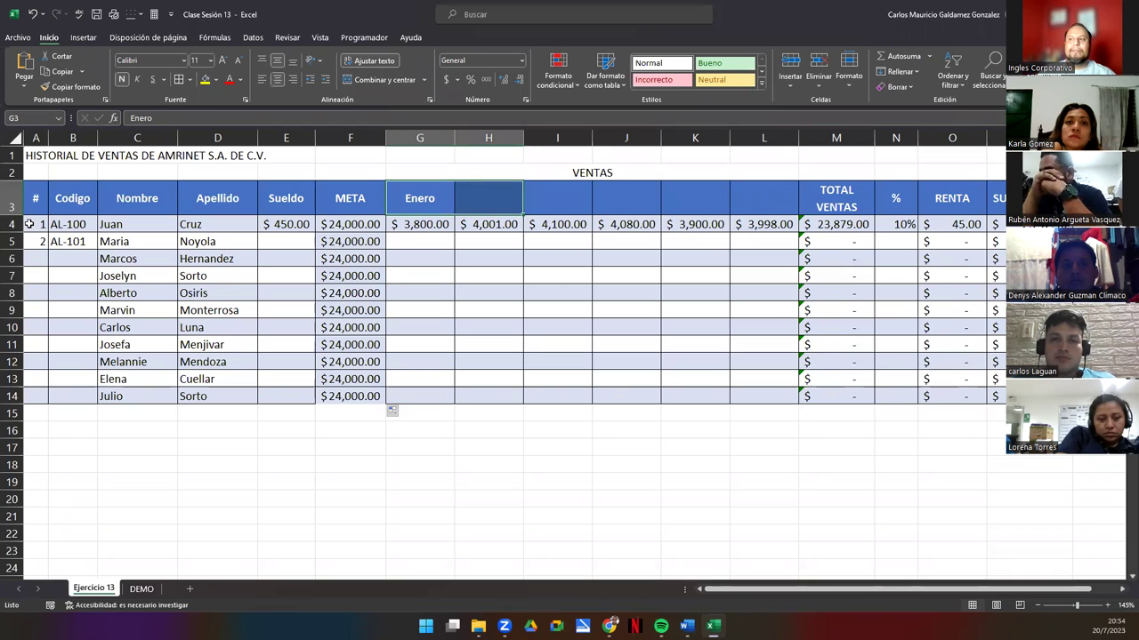
pyautogui.moveTo(29, 224); pyautogui.dragTo(79, 242)
pyautogui.click(79, 273)
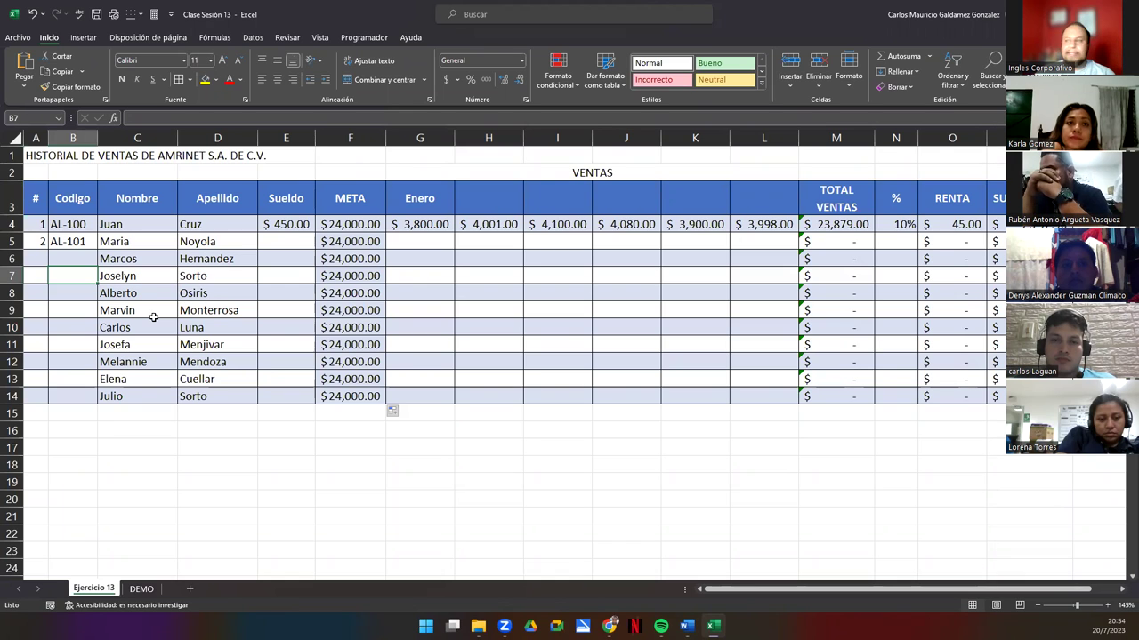
pyautogui.click(473, 253)
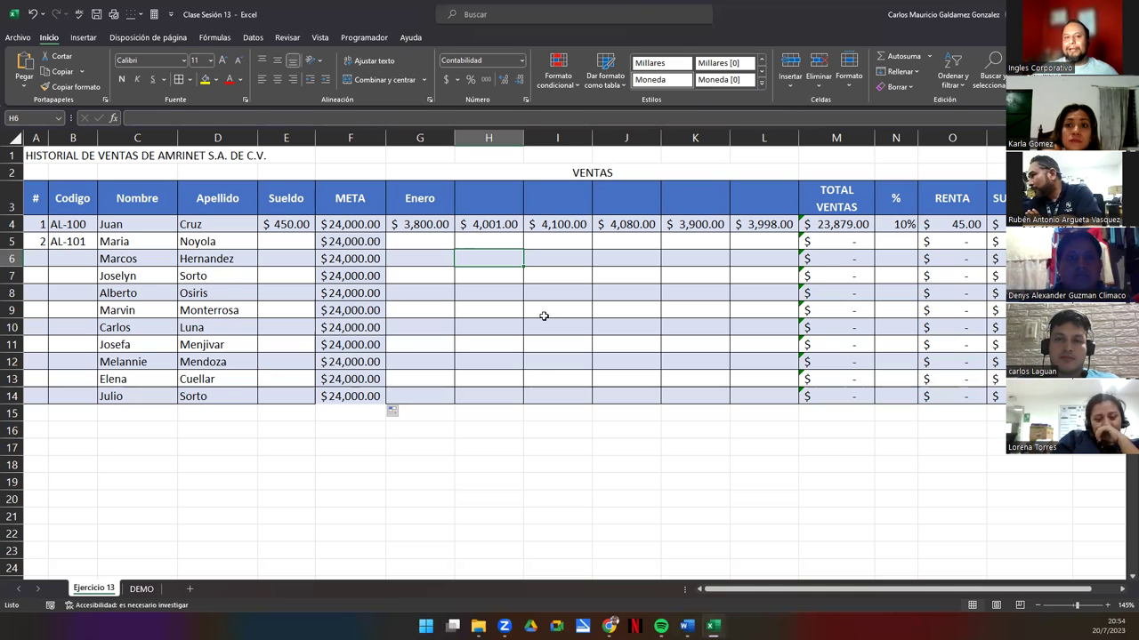
pyautogui.click(403, 292)
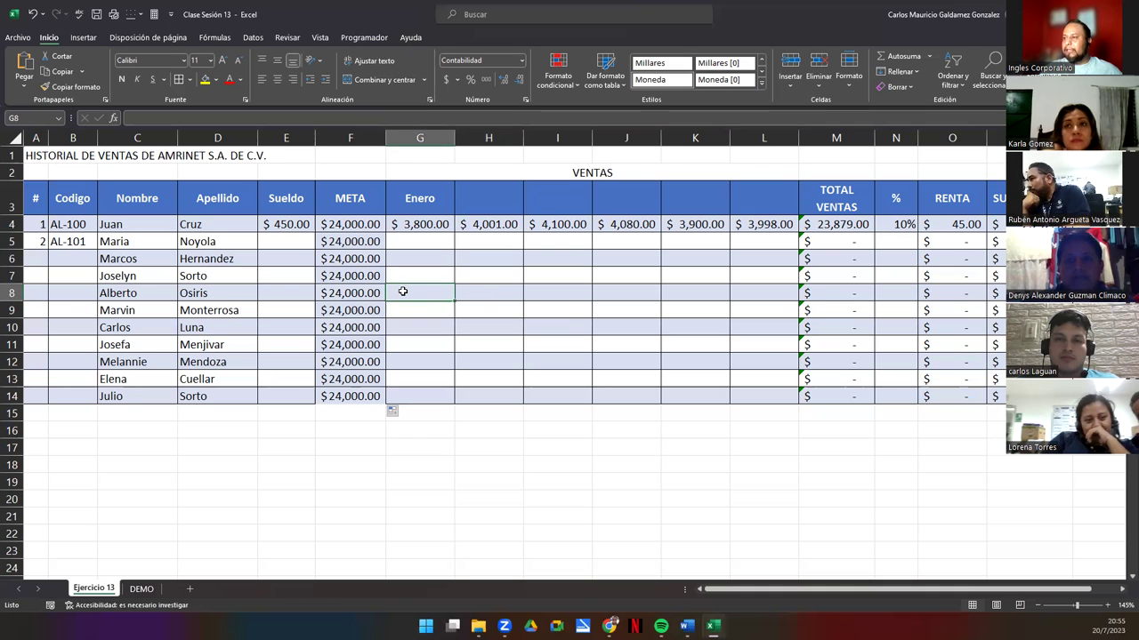
pyautogui.click(342, 310)
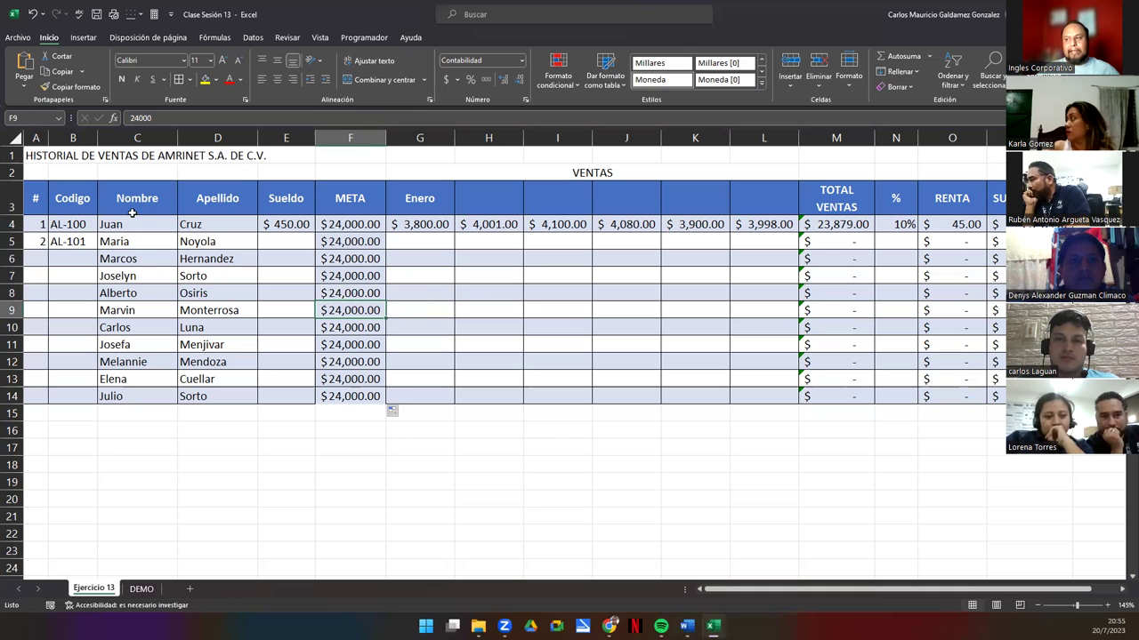
pyautogui.click(205, 294)
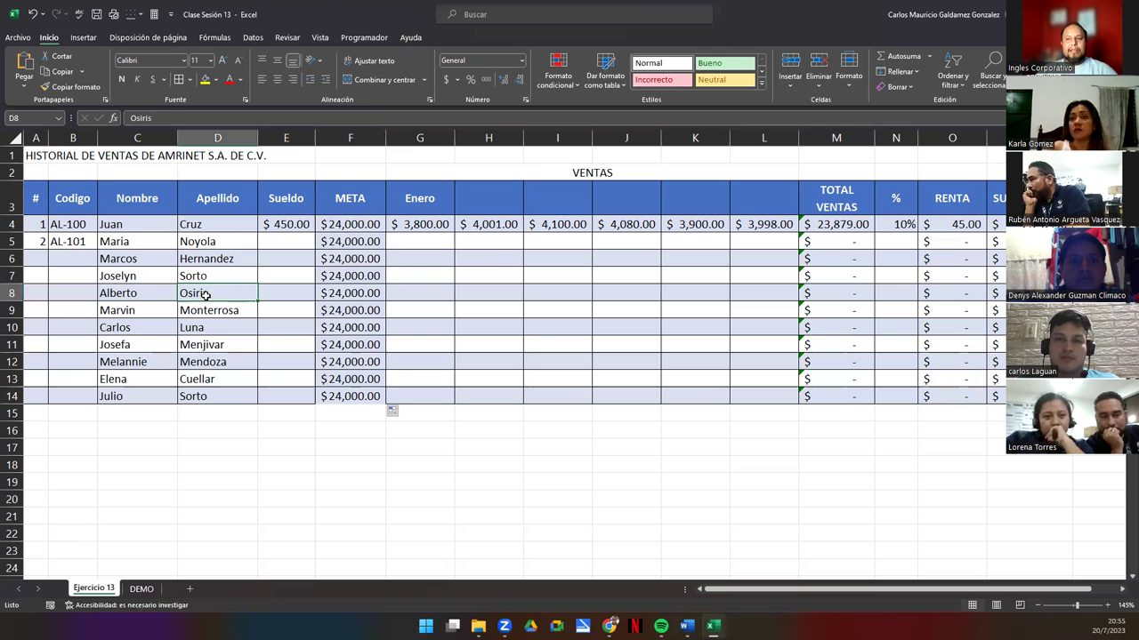
# Step: Recheck the # and Codigo series in A4:B5, the Enero header and the monthly sales in G4:L4
pyautogui.moveTo(42, 224); pyautogui.dragTo(64, 240)
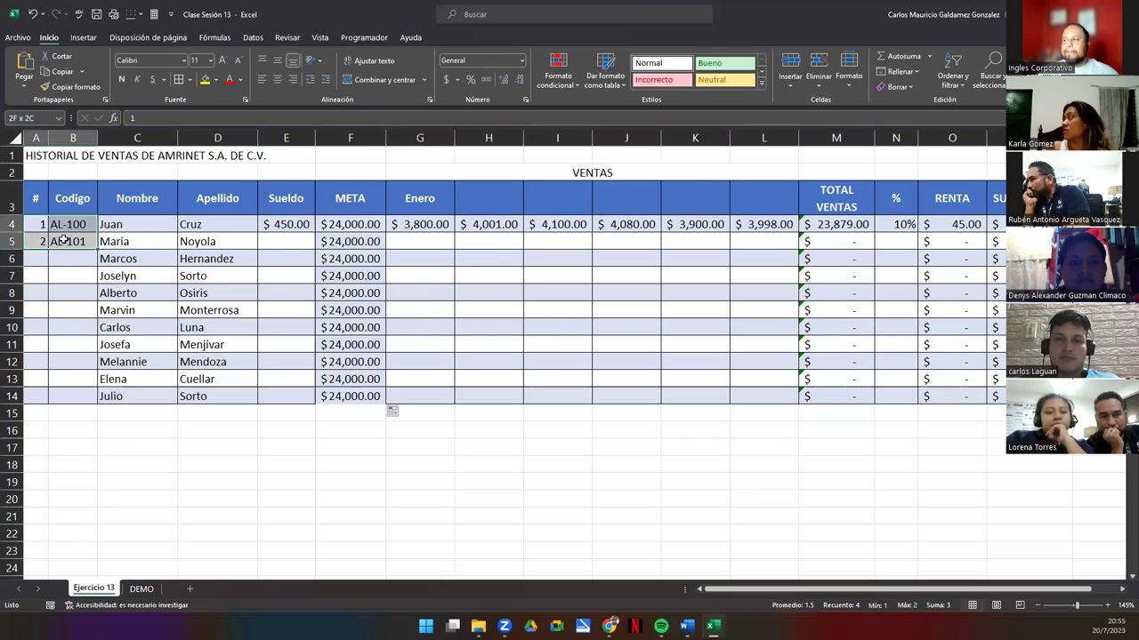
pyautogui.click(432, 195)
pyautogui.click(399, 222)
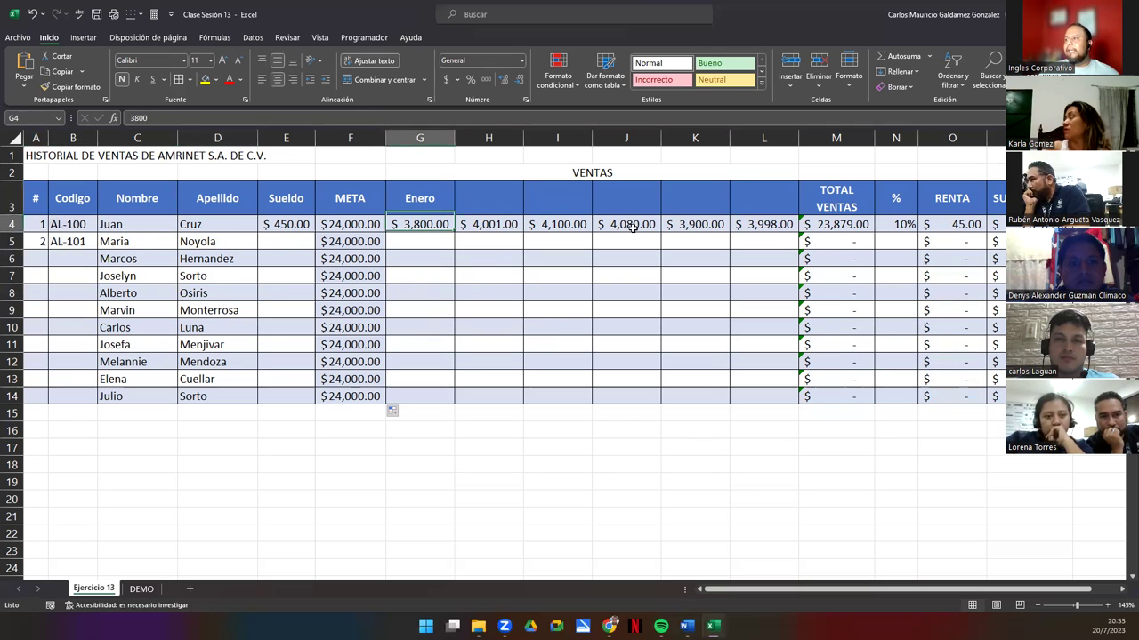
pyautogui.moveTo(632, 227); pyautogui.dragTo(770, 224)
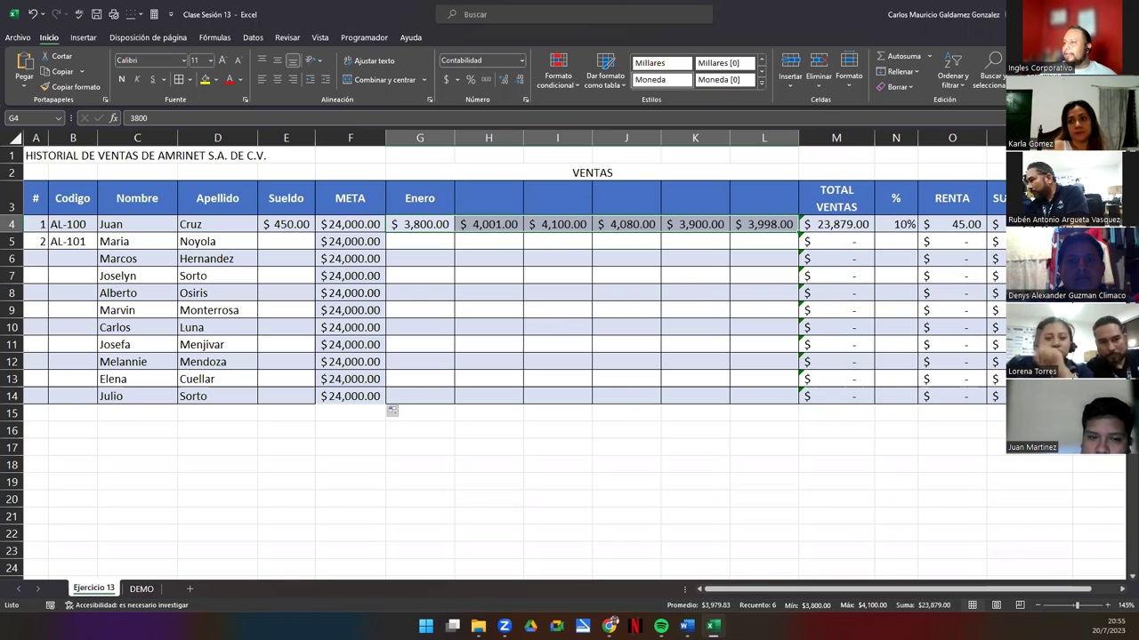
# Step: Switch to the full-screen presentation showing the "¡Muchas gracias!" closing slide
pyautogui.hotkey('alt', 'Tab')
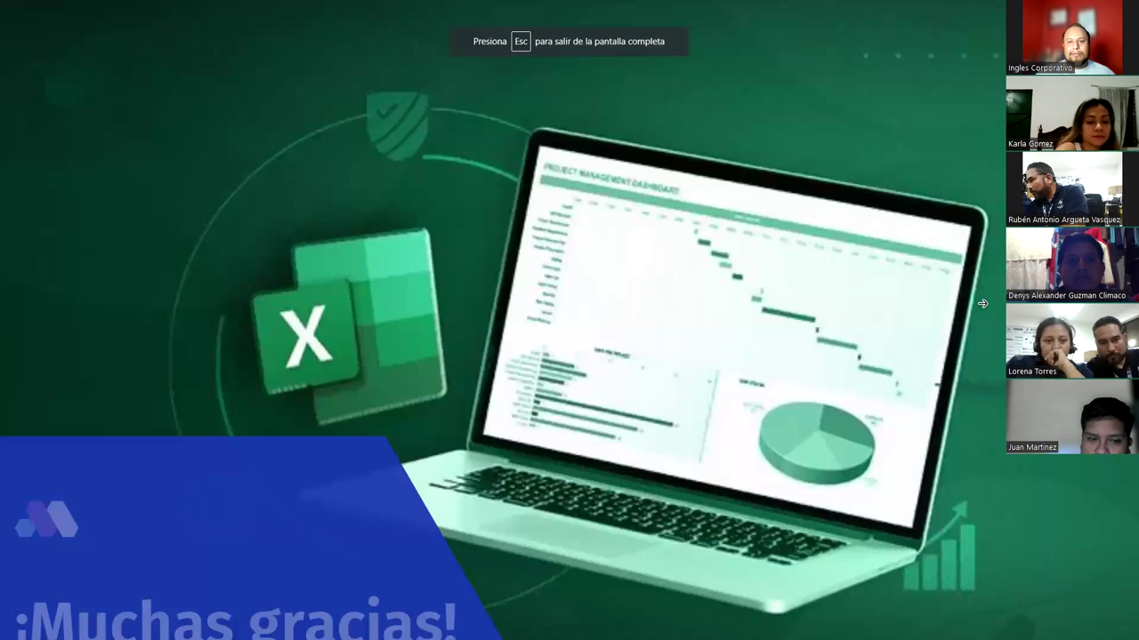